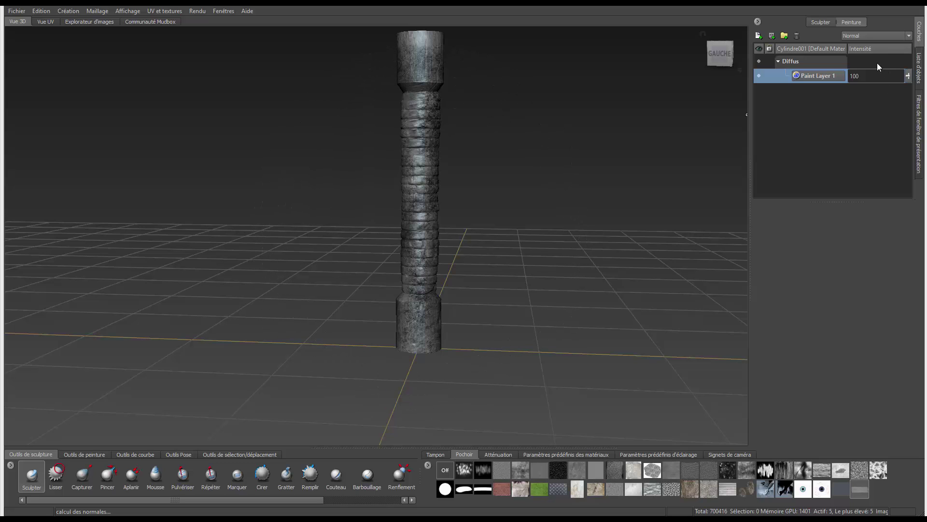
Step: Show the Object List and check the cylinder's visibility and subdivision levels
click(920, 73)
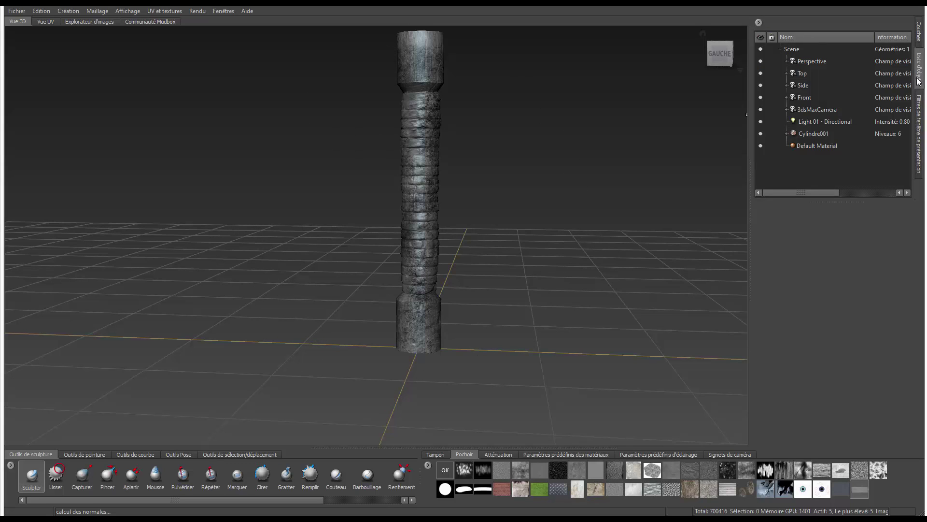
click(760, 134)
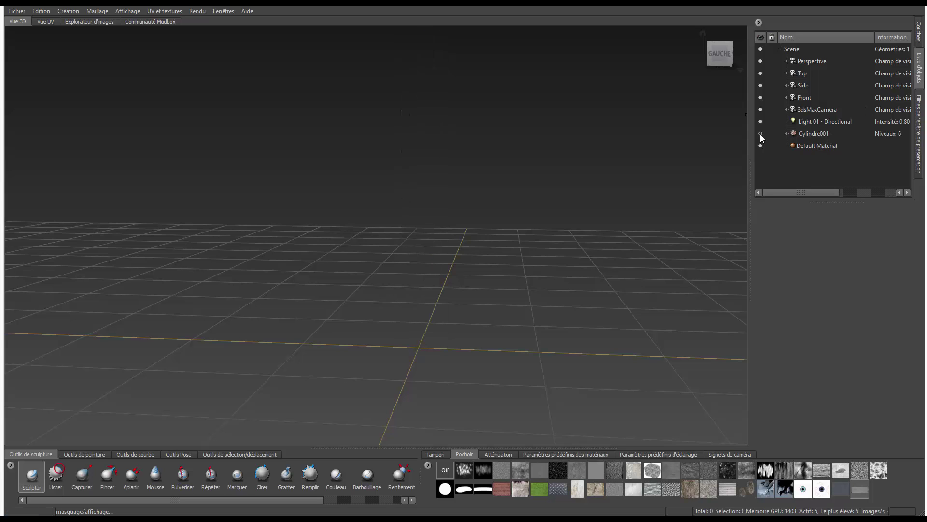
click(760, 134)
click(813, 133)
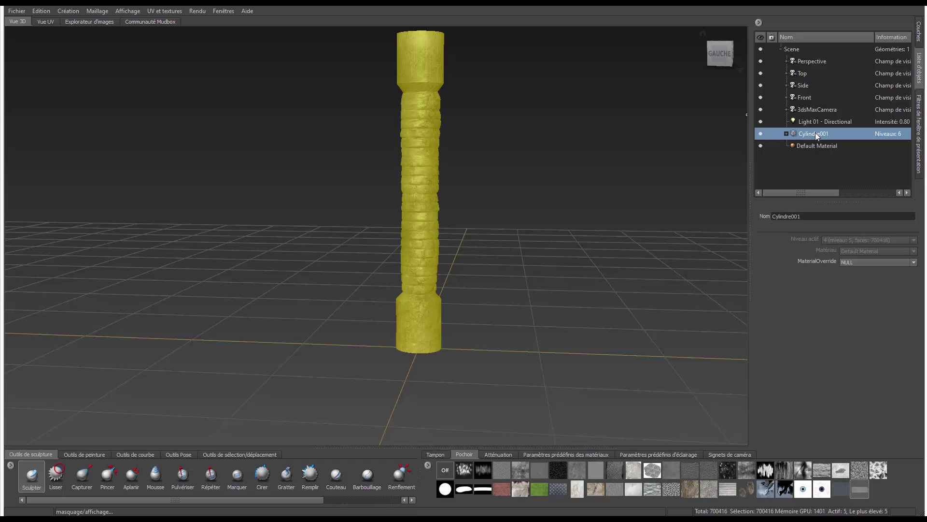
double_click(815, 133)
double_click(815, 133)
Step: Rename Cylindre001 to 'Colonne Sulpt' and check its level list
right_click(815, 134)
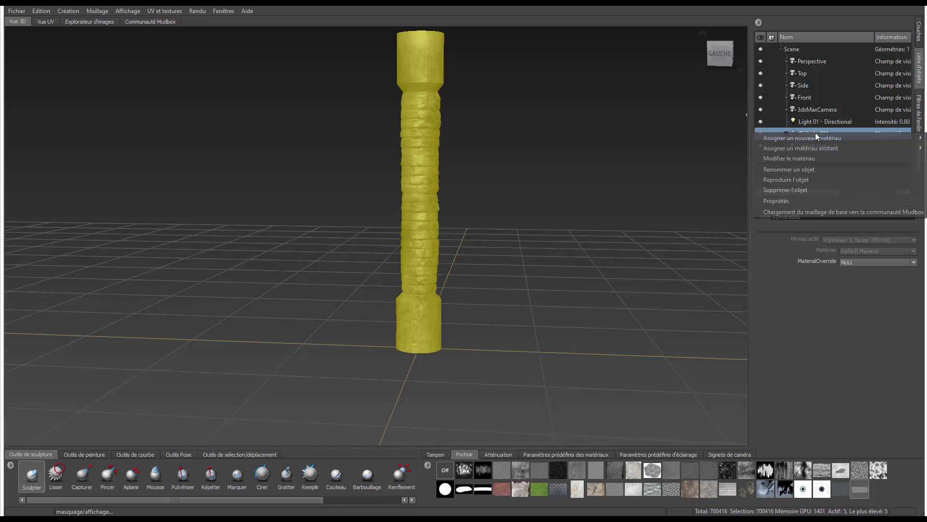
click(807, 168)
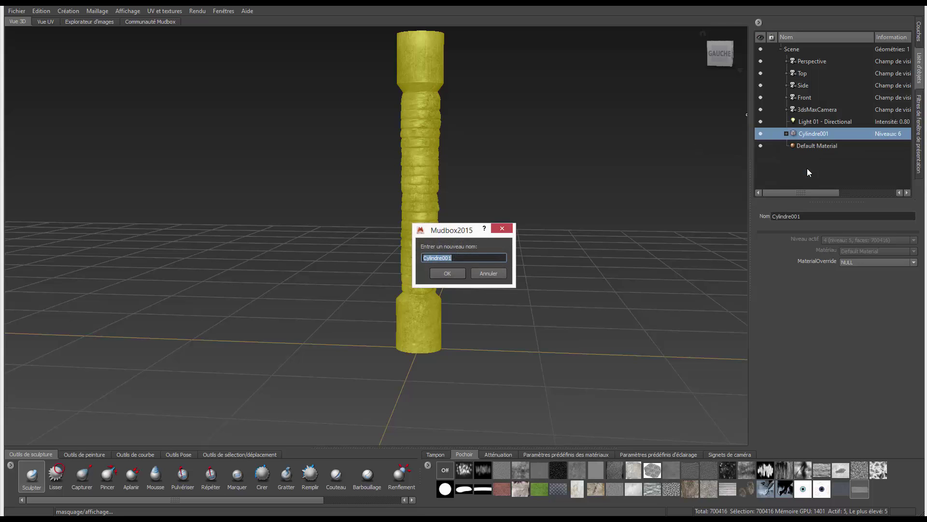
text(C)
text(eS)
text(lpt)
key(Return)
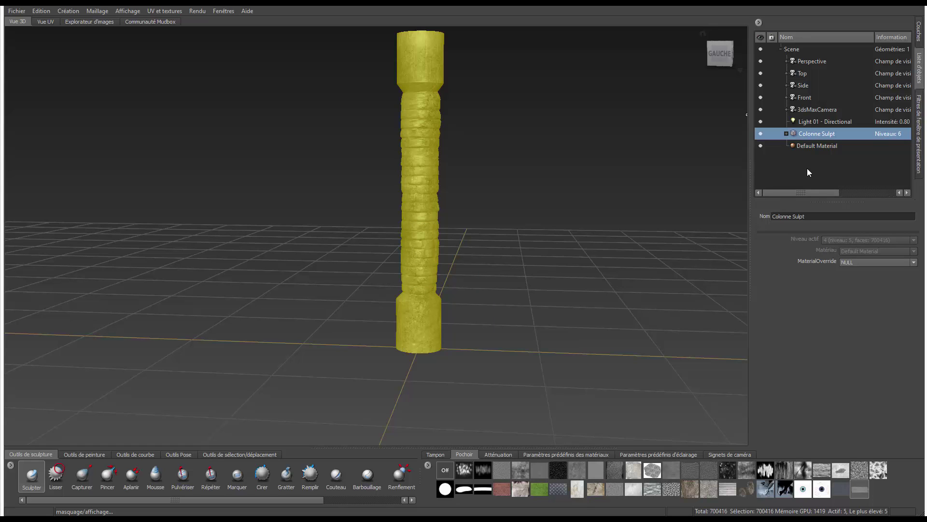
click(786, 134)
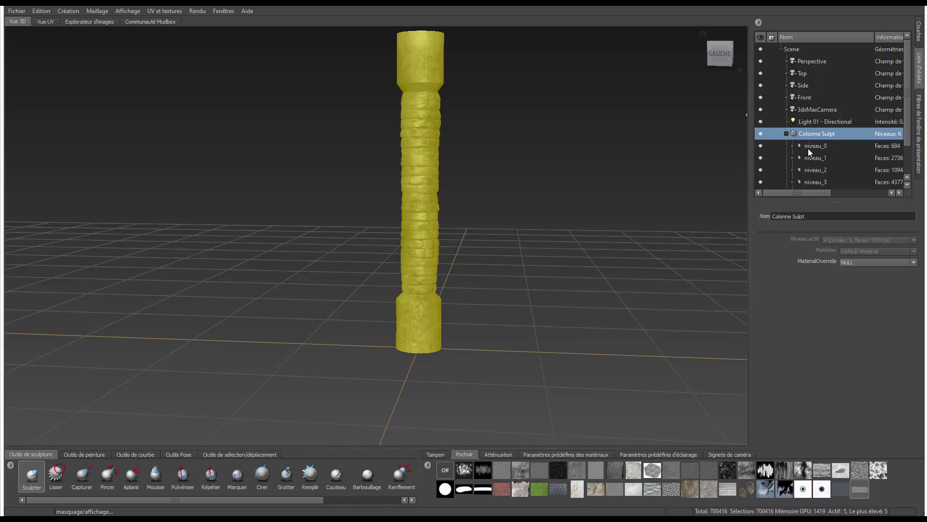
scroll(809, 150, down, 1)
click(786, 97)
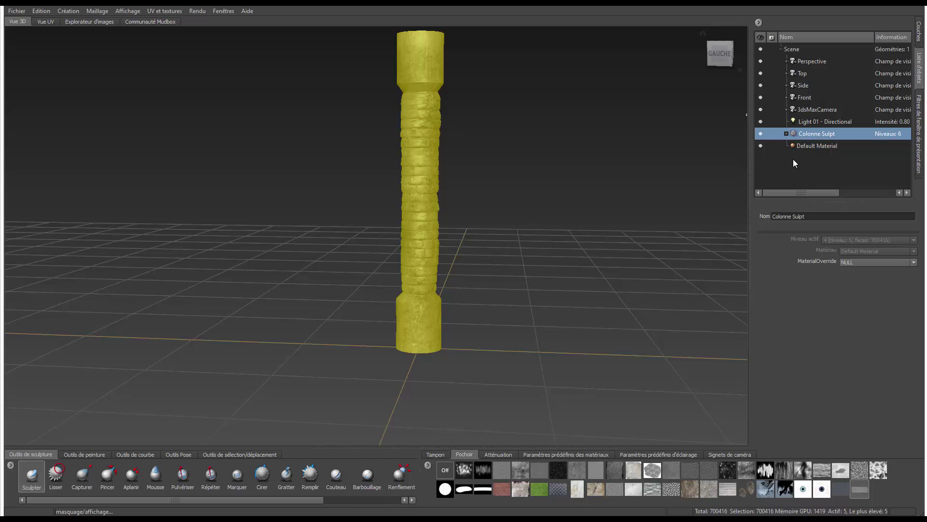
Step: Replace the Default Material's name with 'Colonne Sculpt' in the Nom field
click(810, 143)
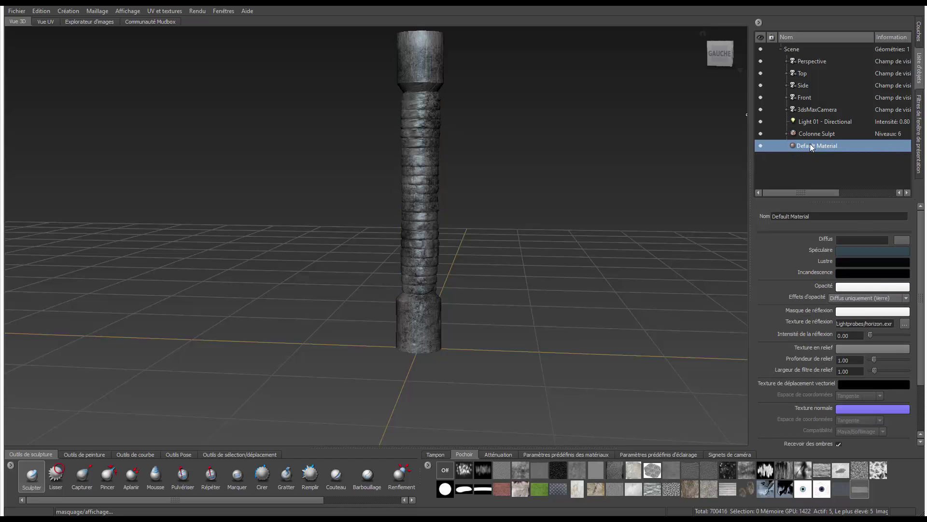
drag(816, 217, 768, 222)
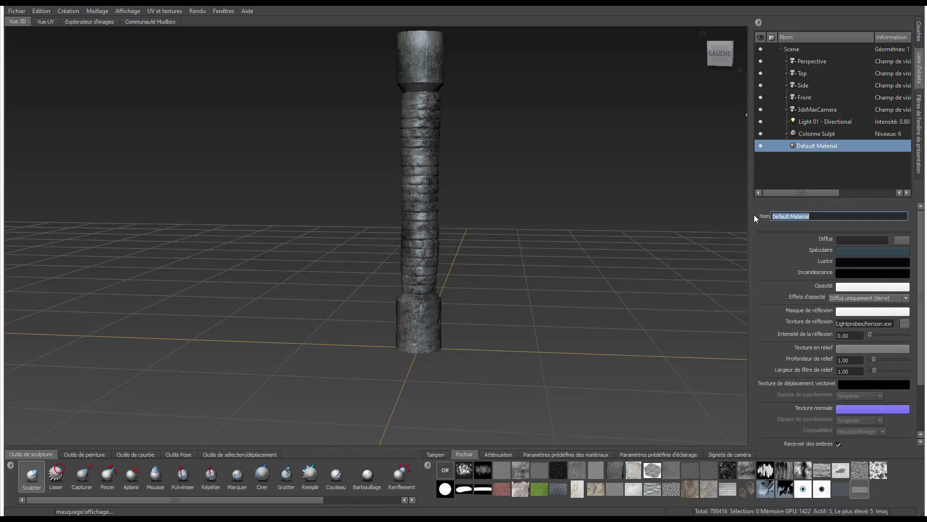
text(Colo)
text(nne )
text(Scul)
text(pt)
key(Return)
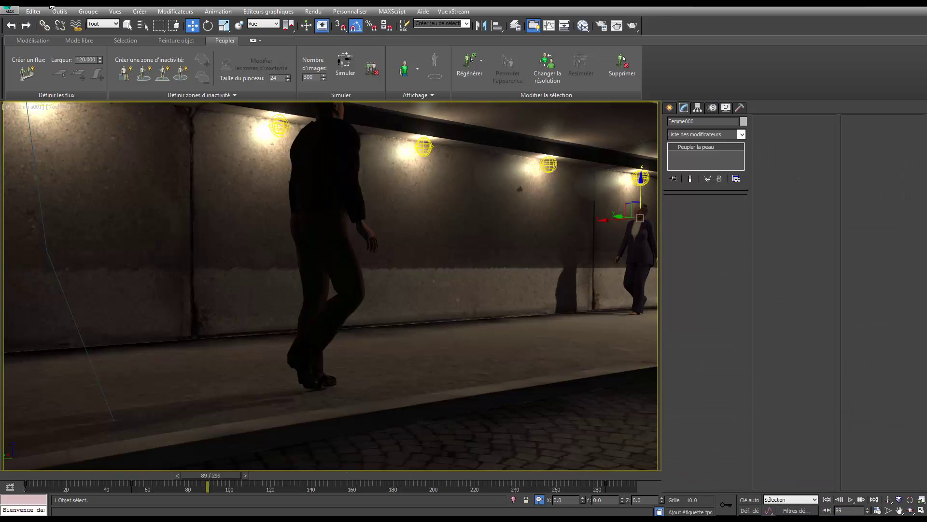
Step: Browse the Open dialog to preview Rue01.max, then cancel without opening it
click(11, 11)
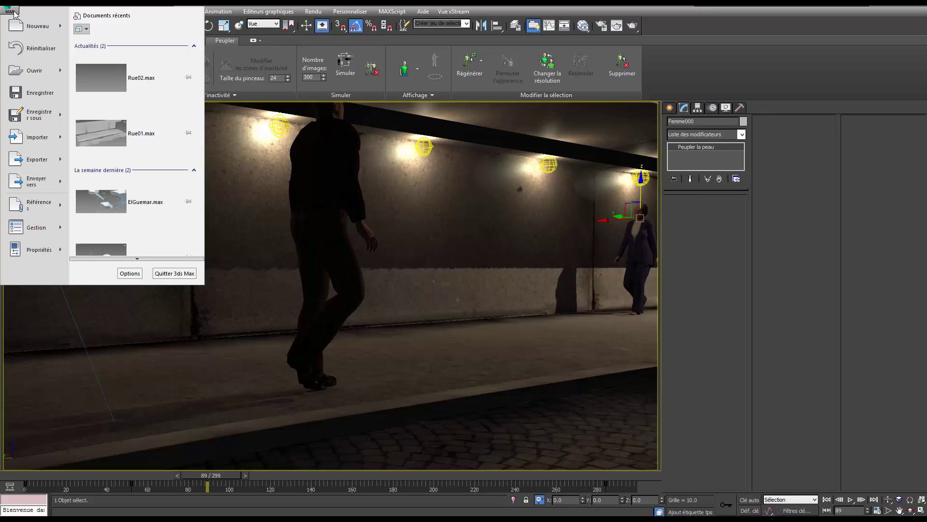
click(48, 77)
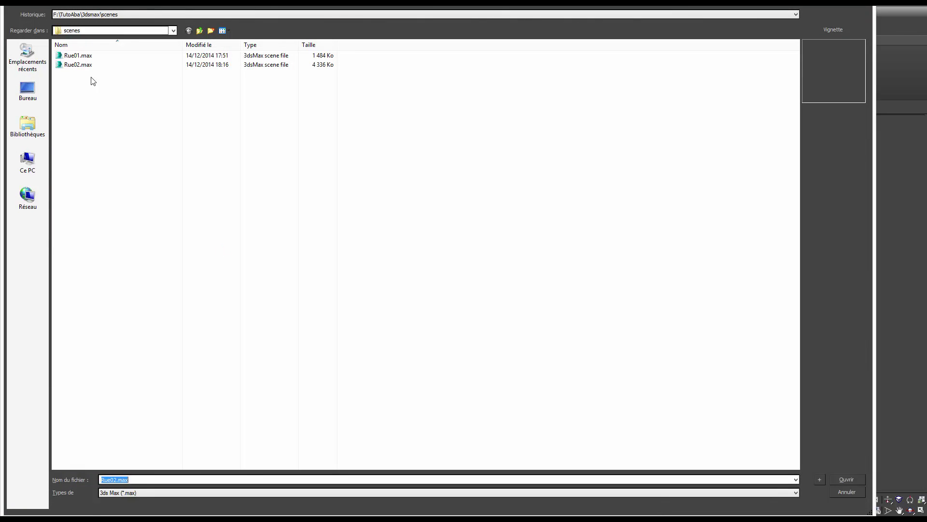
click(77, 56)
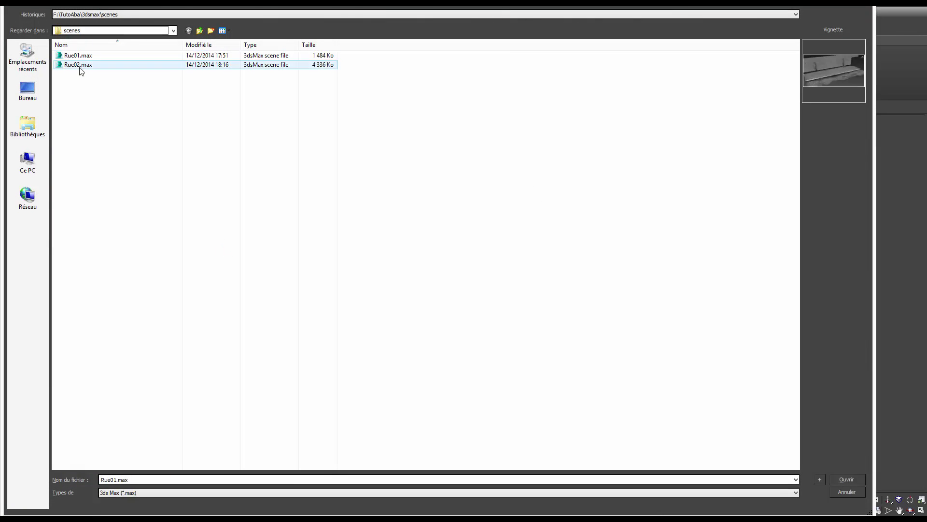
click(79, 65)
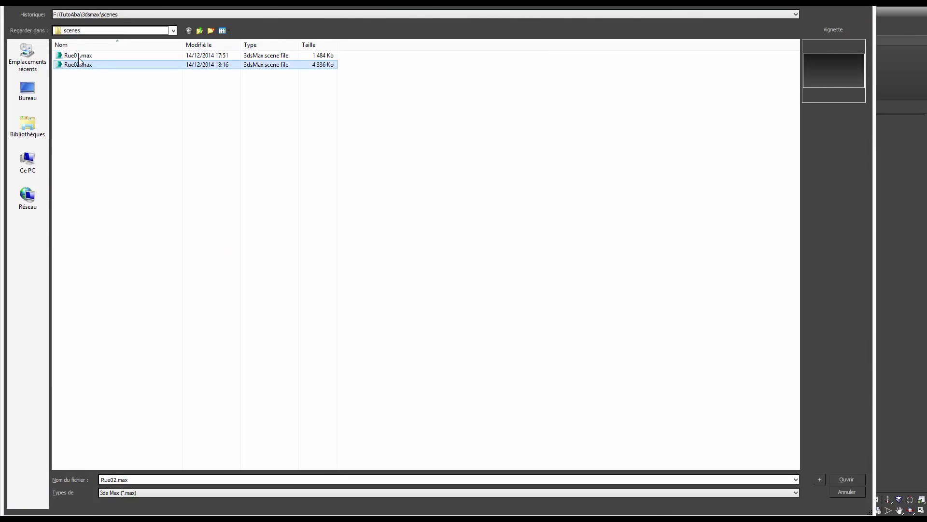
click(847, 479)
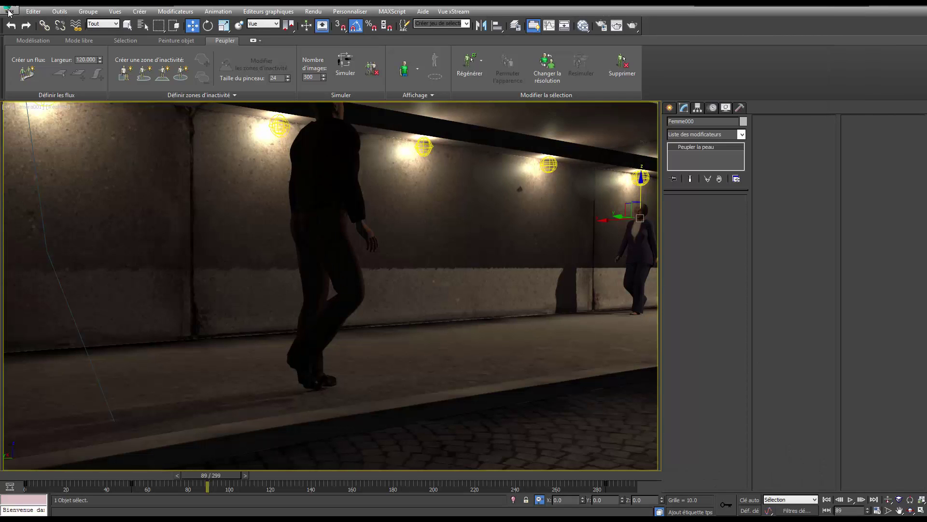
Step: Reset 3ds Max to a new empty scene, confirming with Oui
click(9, 11)
click(36, 56)
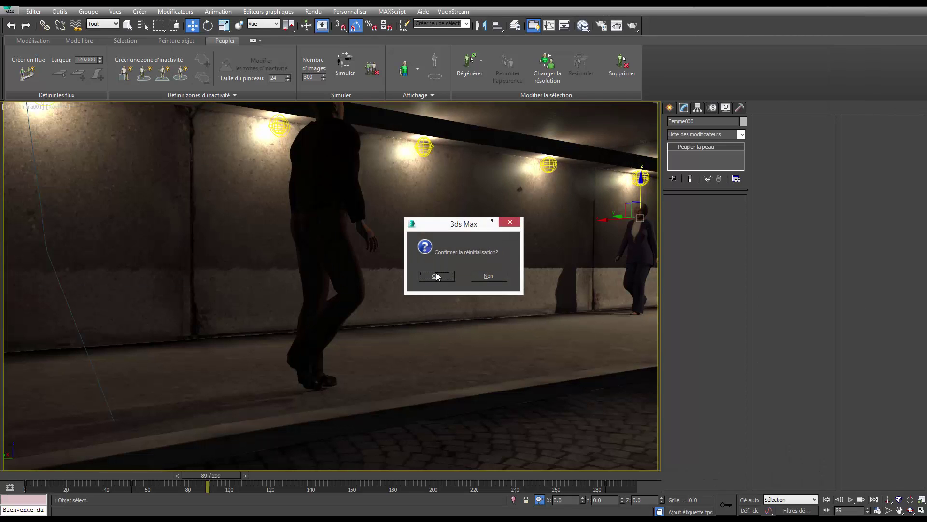
click(437, 275)
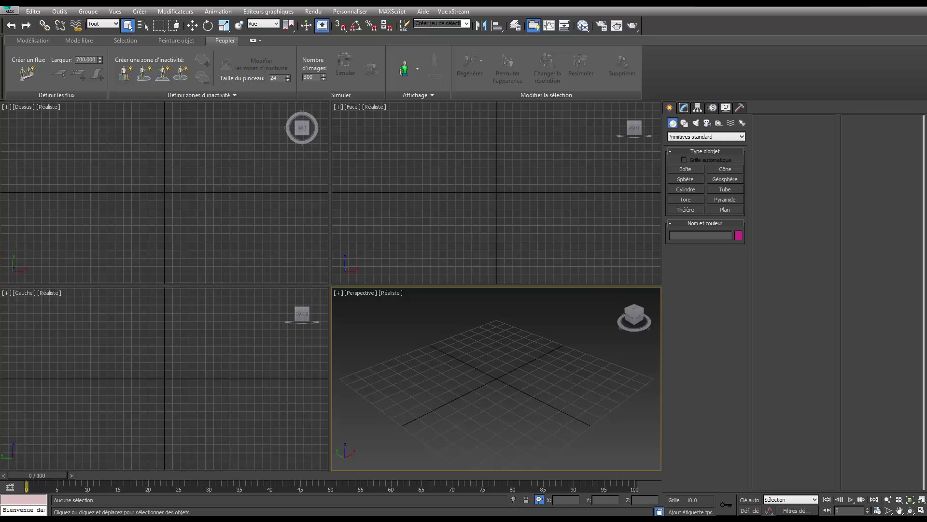
mouse_move(10, 486)
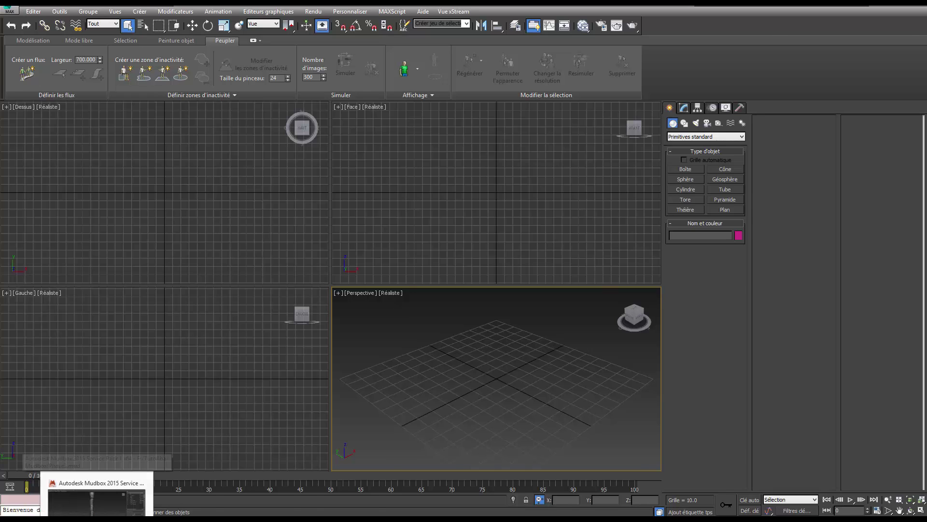
Step: Select the column model in Mudbox and drop it to level 0 (684 polygons)
click(73, 493)
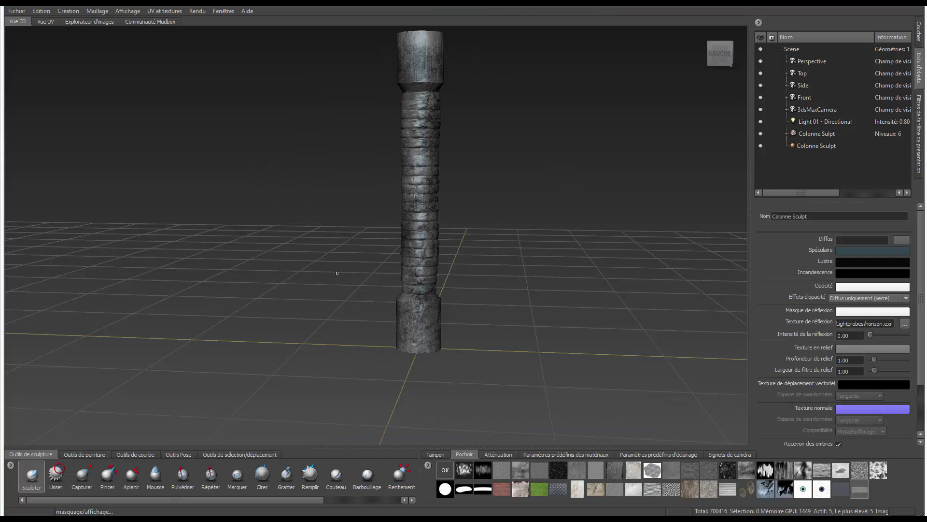
right_click(406, 194)
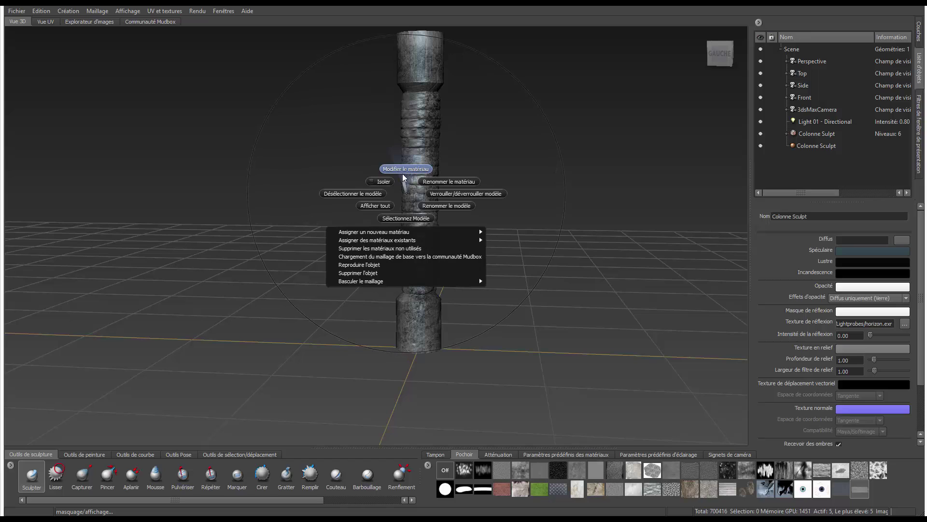
click(406, 219)
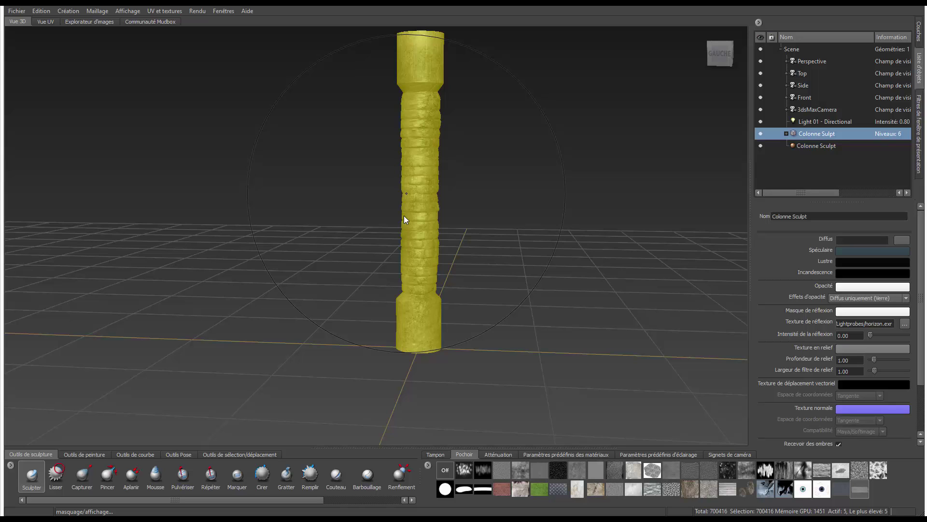
key(Page_Down)
key(Page_Down)
key(Page_Down)
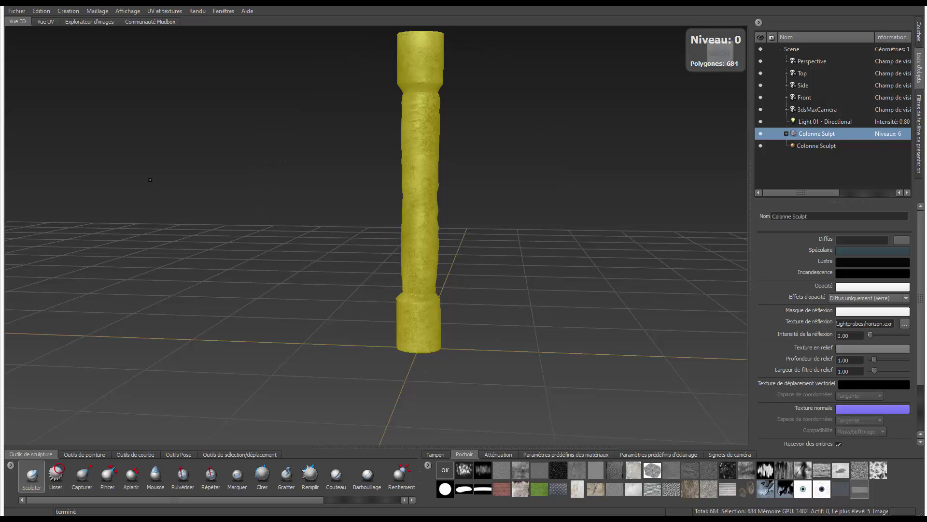
Step: Start updating the 3ds Max scene with the column and browse to F:\TutoAba\Texture_Projet
click(18, 11)
mouse_move(42, 82)
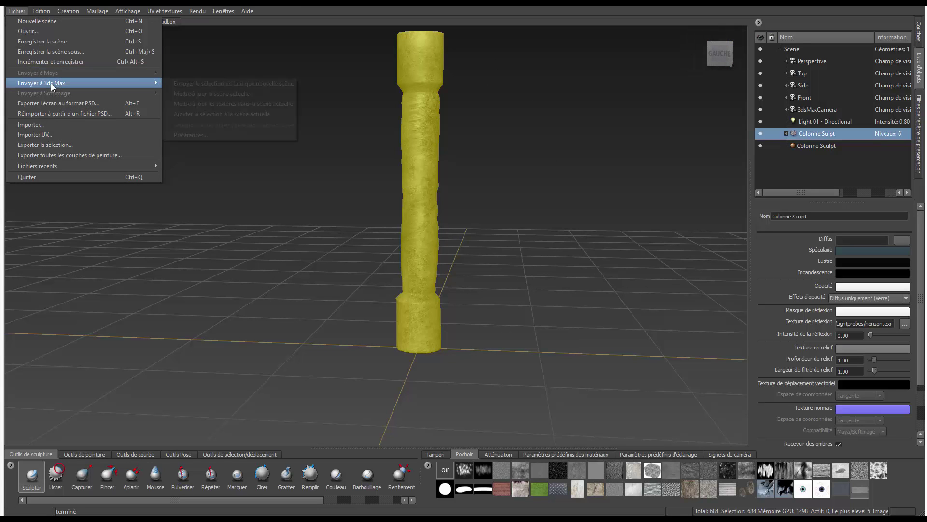
click(226, 94)
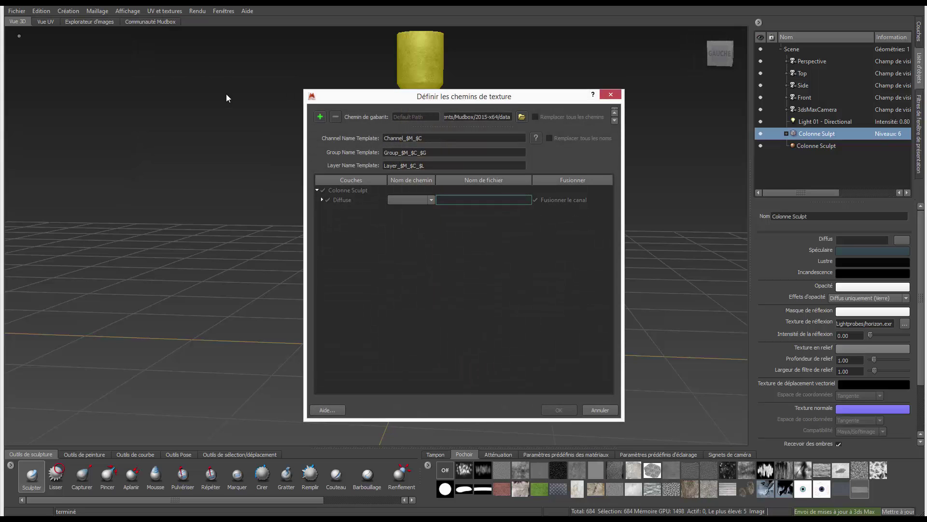
click(521, 117)
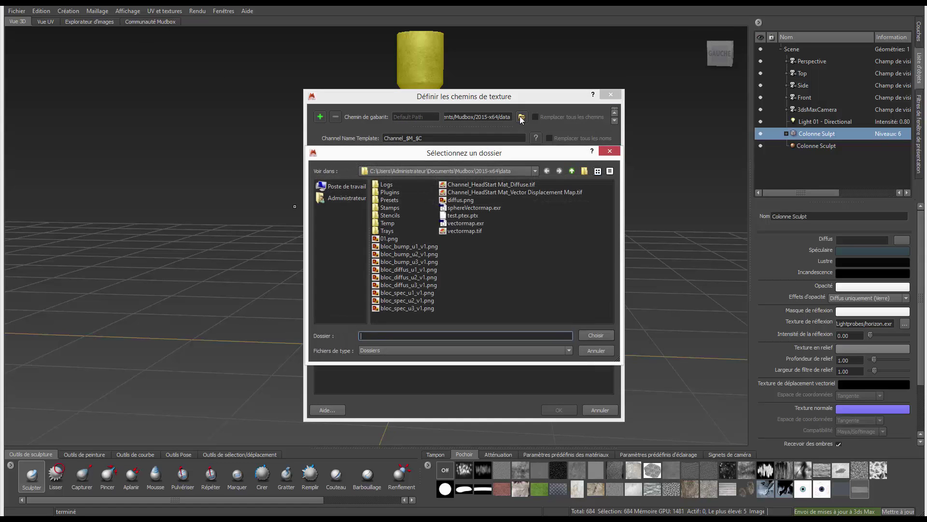
click(341, 187)
double_click(394, 207)
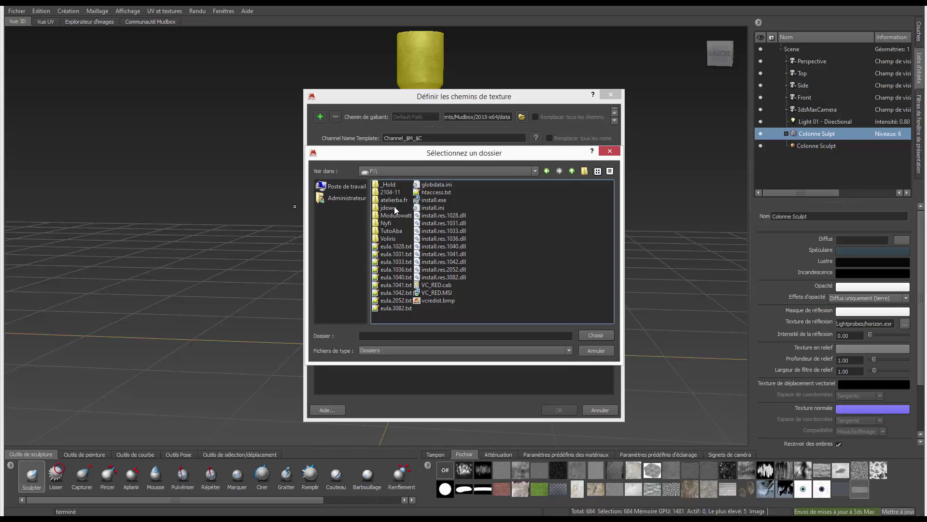
double_click(390, 231)
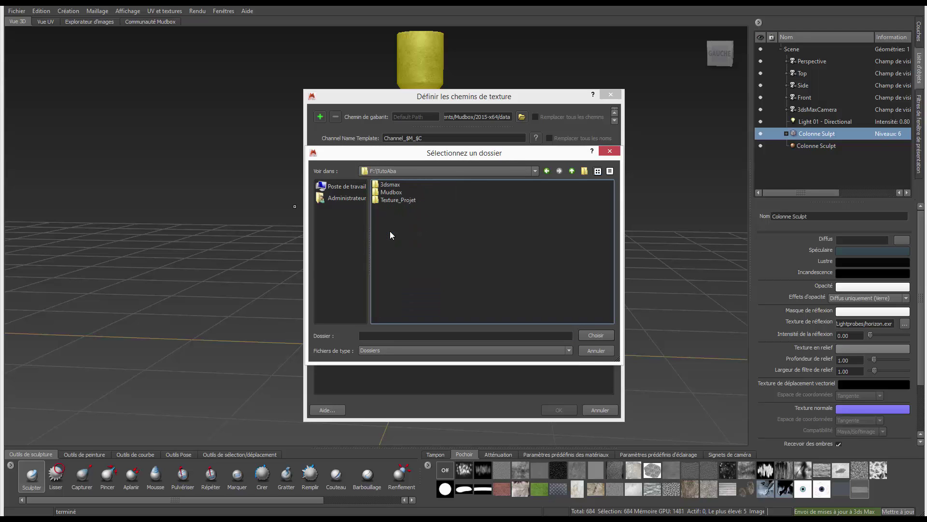
double_click(393, 199)
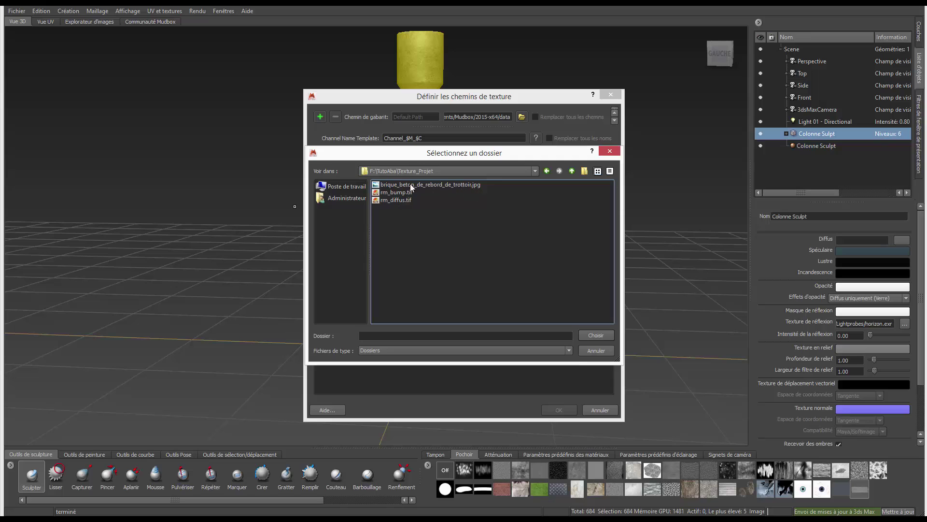
Step: Choose Texture_Projet as texture folder, save the Colonne_Diffus.tif diffuse to Default Path, and send
click(369, 338)
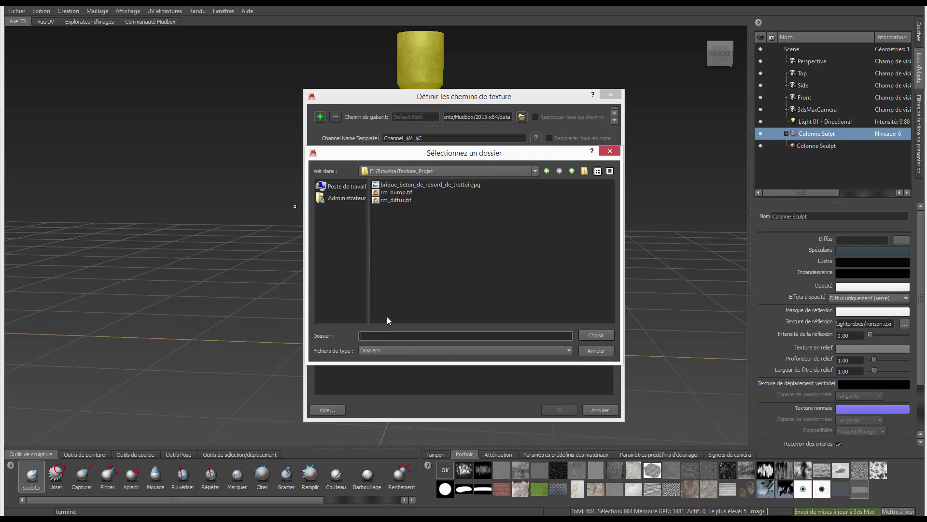
text(Colonne_Diffus.tif)
drag(403, 336, 311, 336)
key(BackSpace)
click(602, 335)
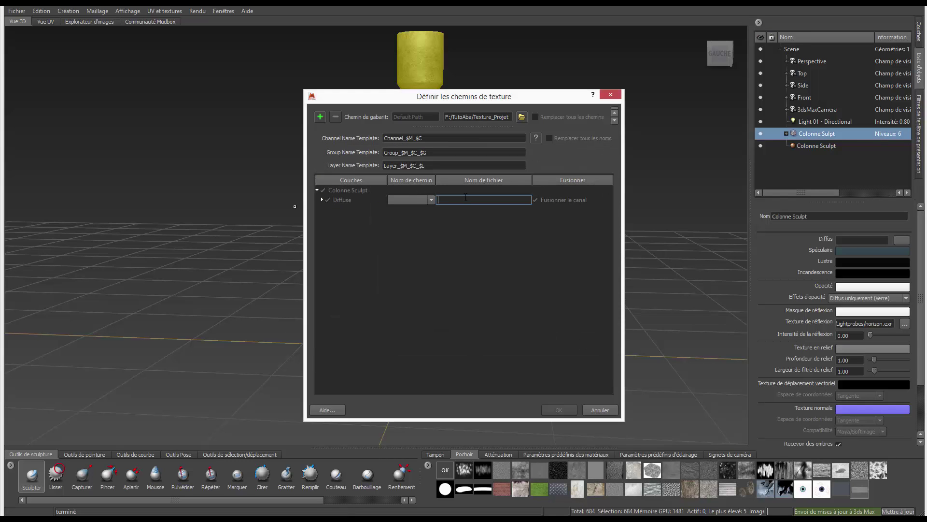
click(430, 200)
click(419, 210)
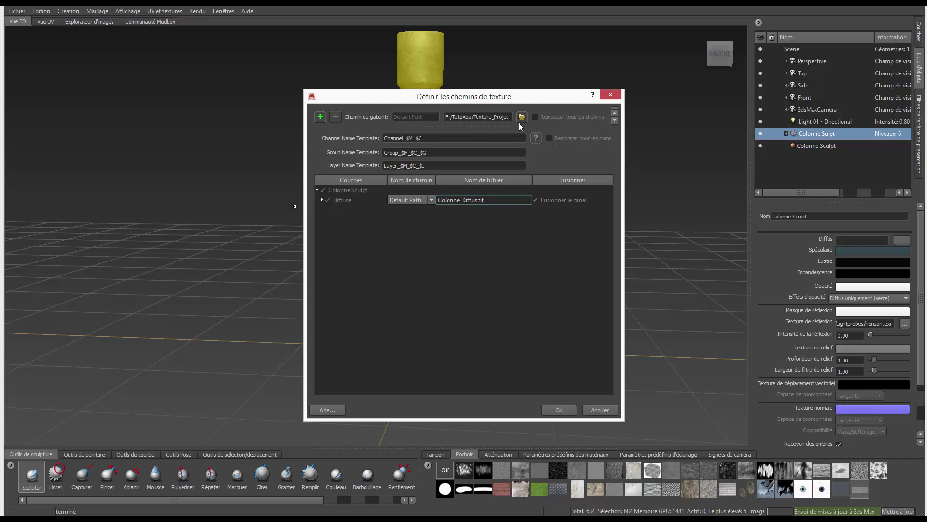
click(559, 411)
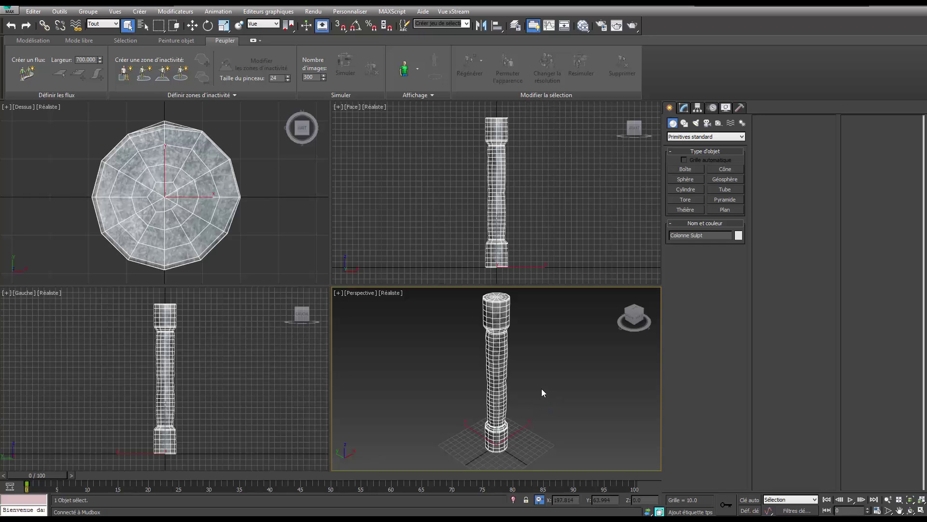
Step: Select the column, maximise Perspective with Alt+W, and open the Slate Material Editor
click(502, 361)
key(alt+Tab)
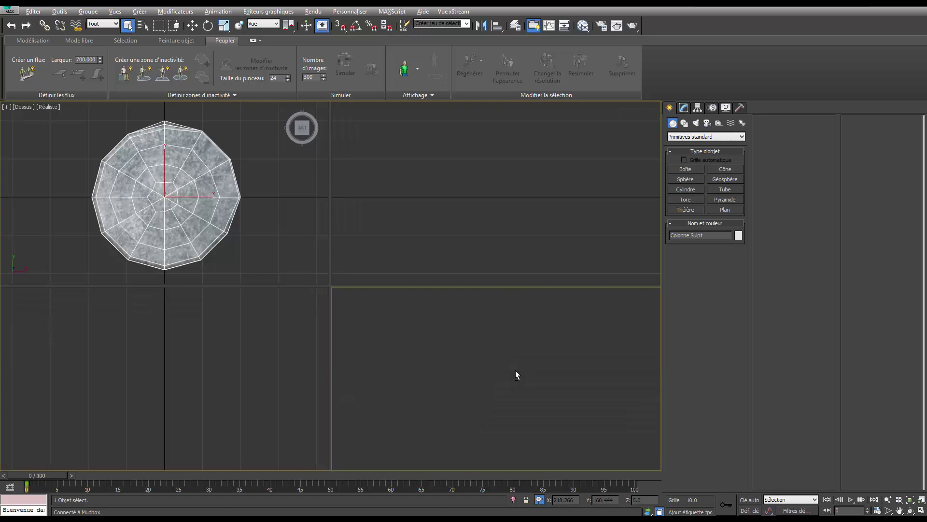
key(alt+w)
alt+middle_drag(515, 375, 458, 323)
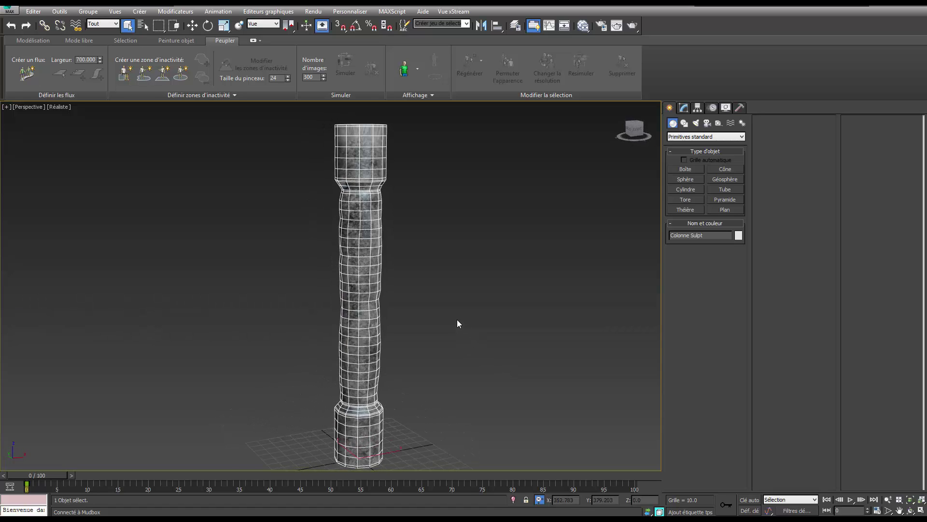
click(577, 27)
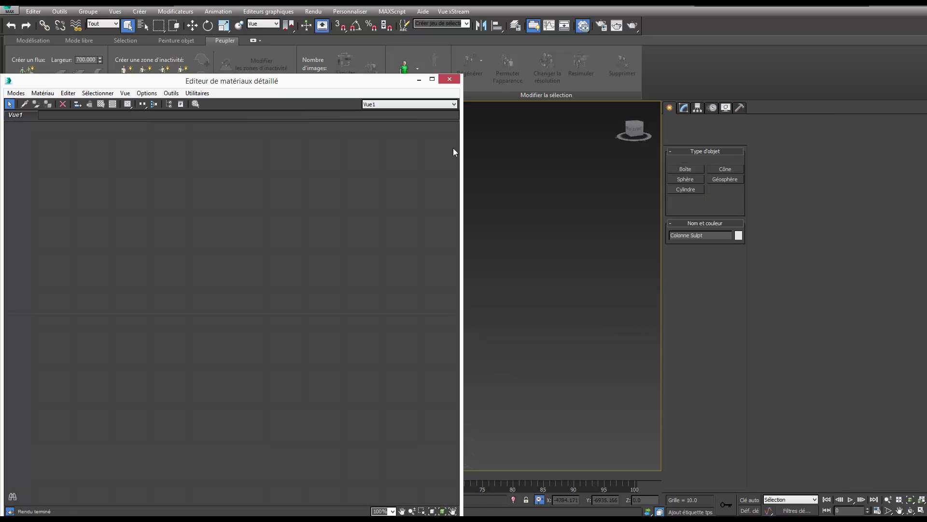
Step: Eyedrop the column's material into the editor and add a mental ray Arch & Design node
click(24, 104)
click(497, 225)
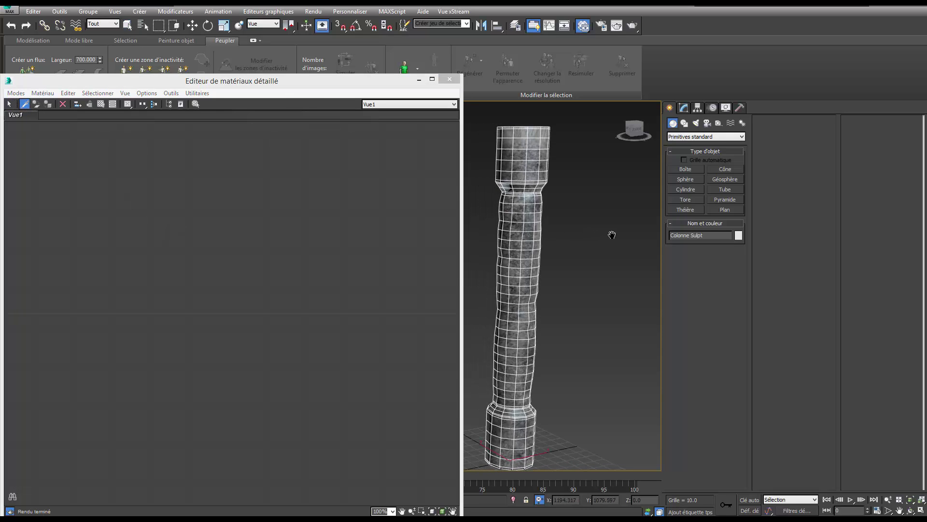
right_click(303, 178)
mouse_move(465, 203)
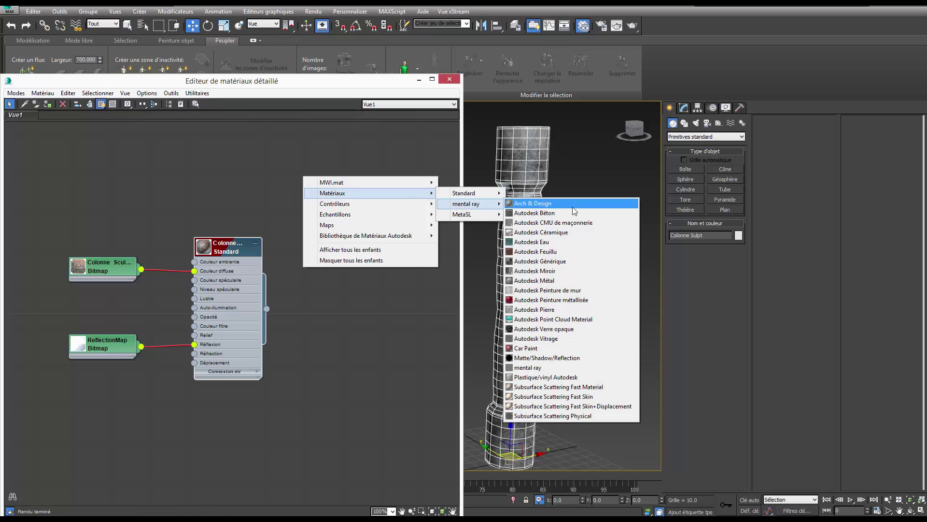
click(527, 203)
drag(317, 182, 375, 154)
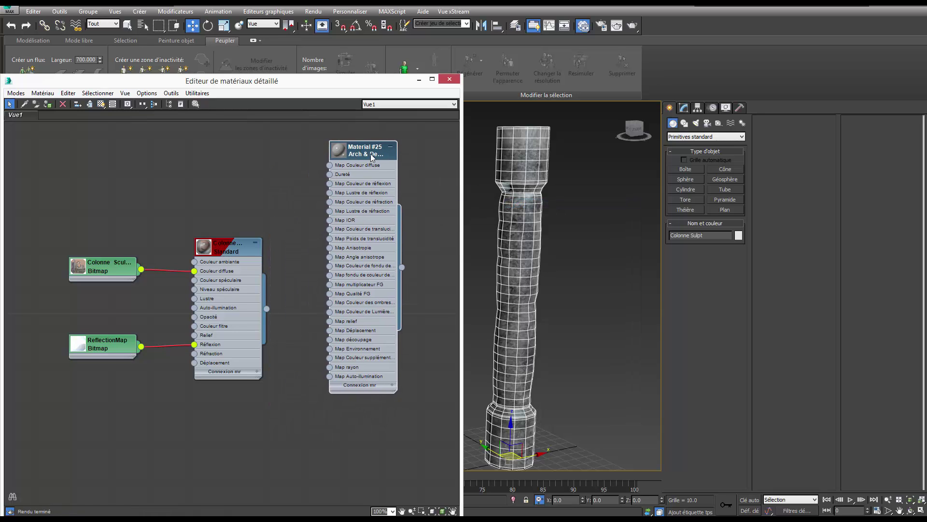
Step: Apply the Finition perle template to Material #25 and delete the old Standard material node
double_click(375, 152)
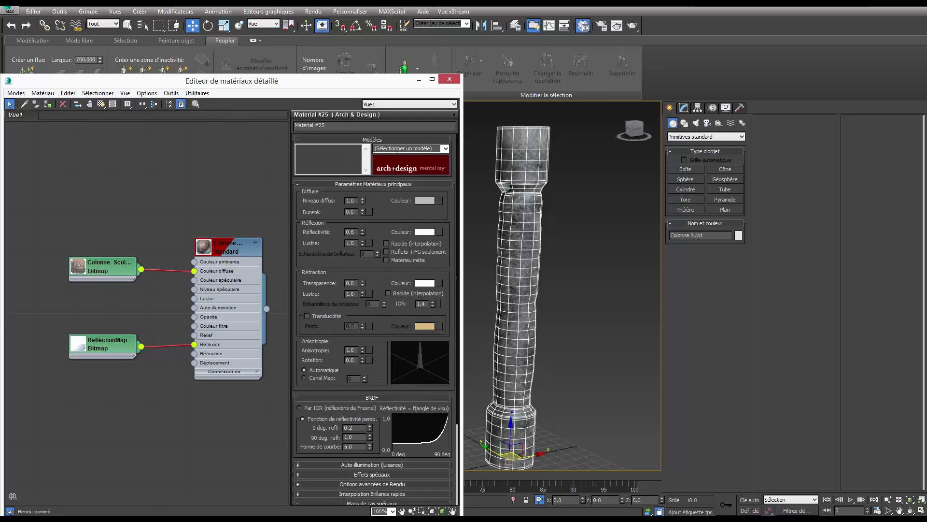
click(445, 151)
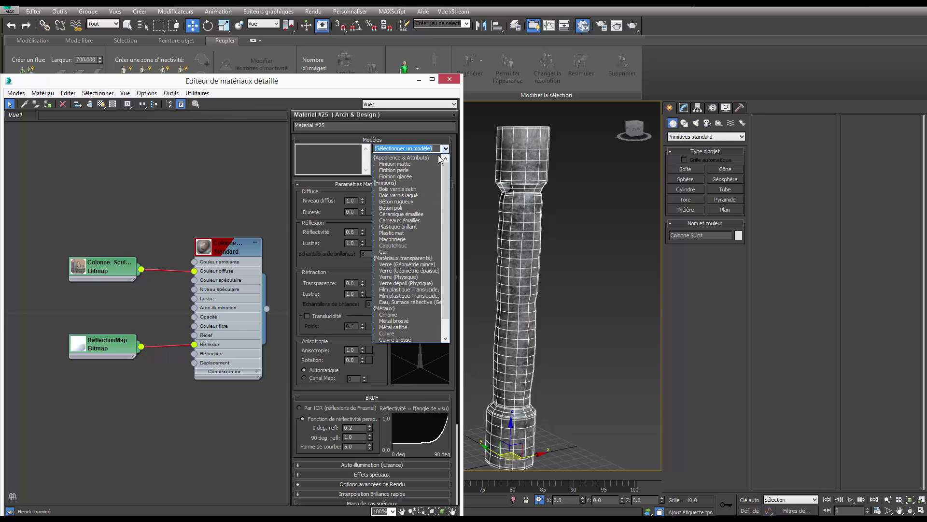
click(415, 170)
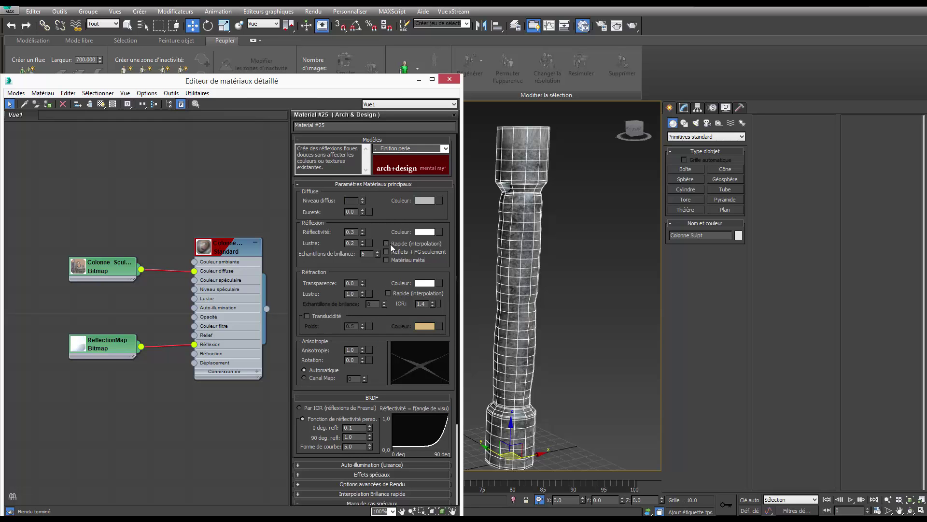
middle_drag(255, 219, 191, 198)
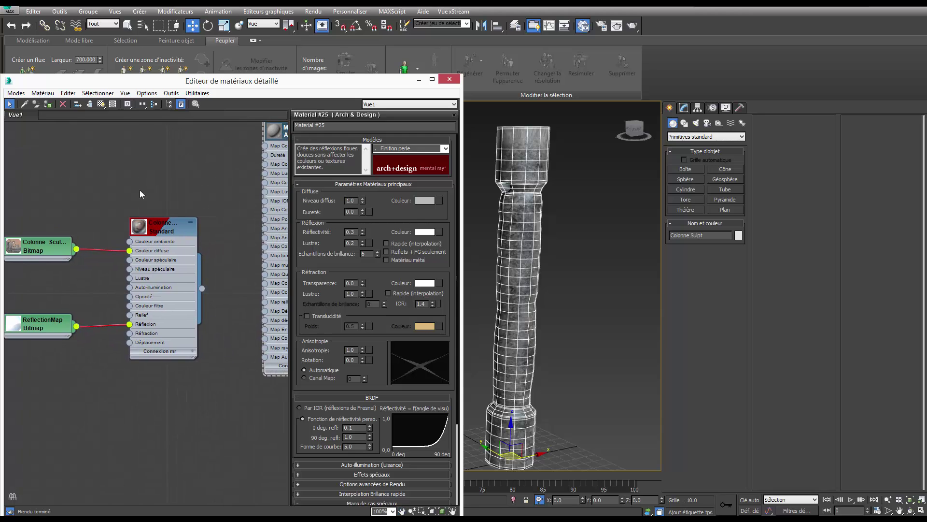
drag(112, 196, 223, 465)
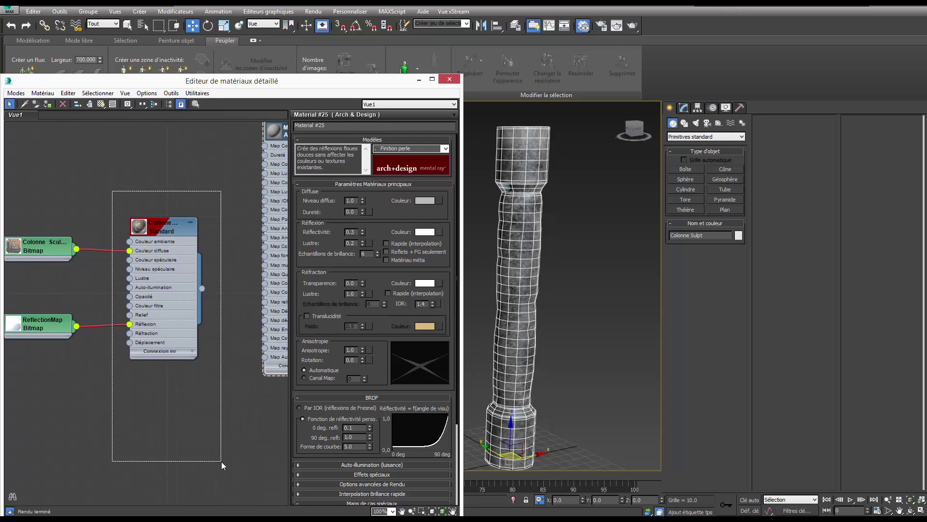
key(Delete)
Step: Delete the ReflectionMap node and wire the Colonne Sculpt bitmap to Material #25's diffuse
click(49, 323)
key(Delete)
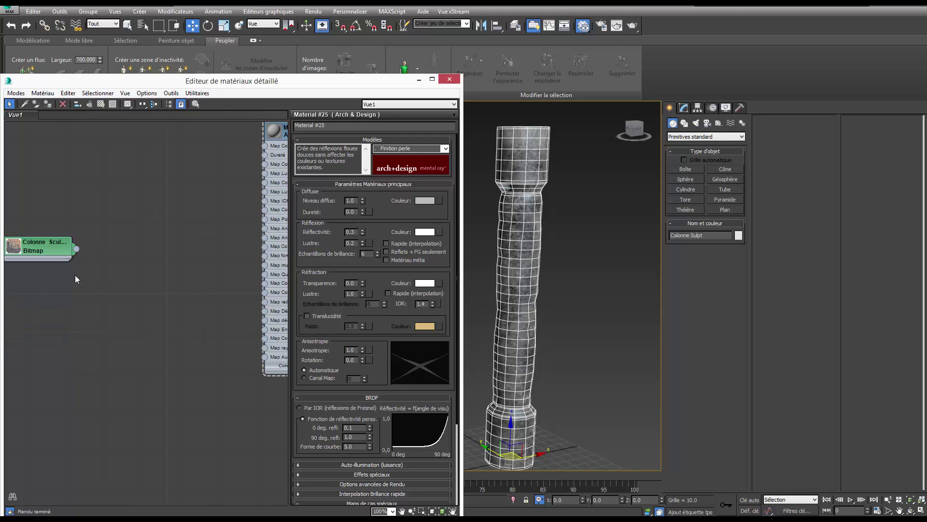
drag(76, 250, 264, 146)
mouse_move(282, 138)
middle_down()
mouse_move(97, 262)
mouse_move(129, 259)
middle_up()
scroll(15, 281, down, 1)
mouse_move(16, 280)
mouse_down()
mouse_move(154, 179)
mouse_move(212, 331)
mouse_up()
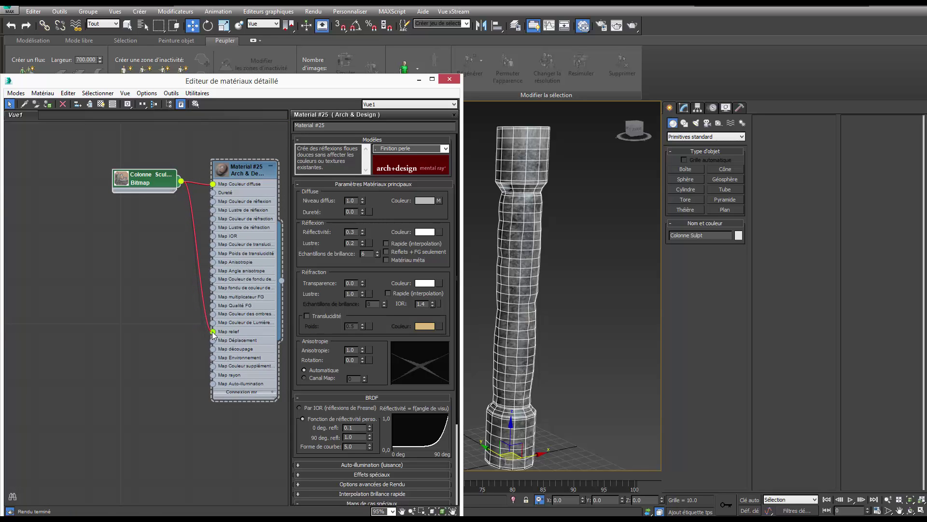
drag(131, 181, 131, 191)
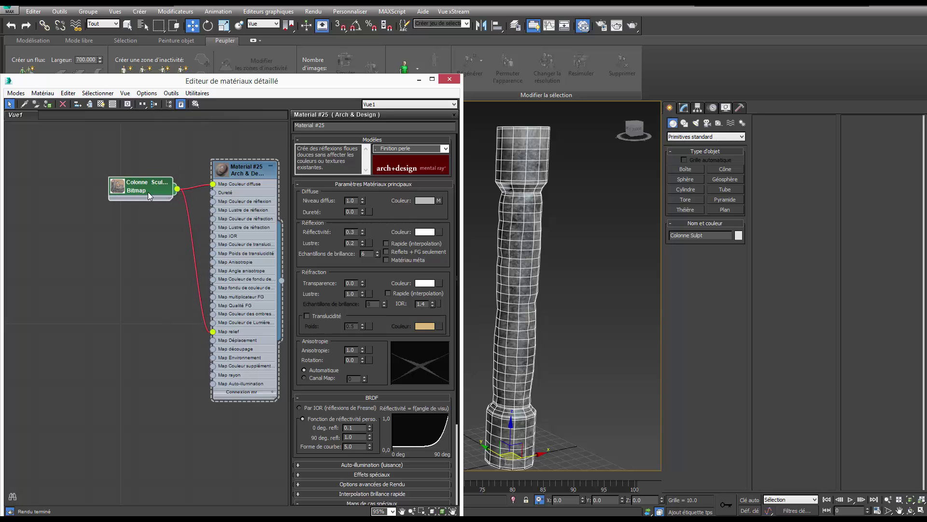
drag(213, 330, 167, 275)
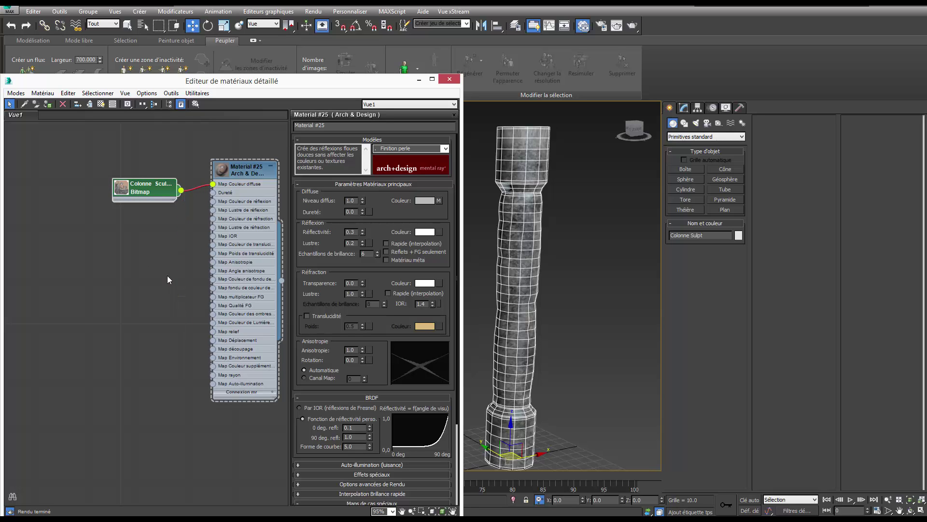
Step: Rearrange Material #25 and the bitmap, then delete the bitmap's diffuse connection
drag(241, 169, 231, 169)
drag(155, 192, 138, 183)
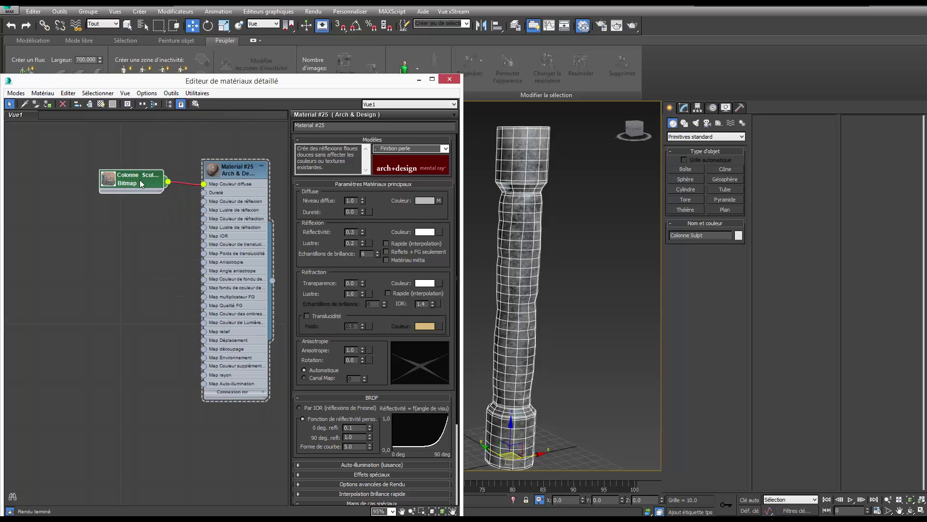
drag(237, 174, 218, 164)
drag(138, 183, 138, 173)
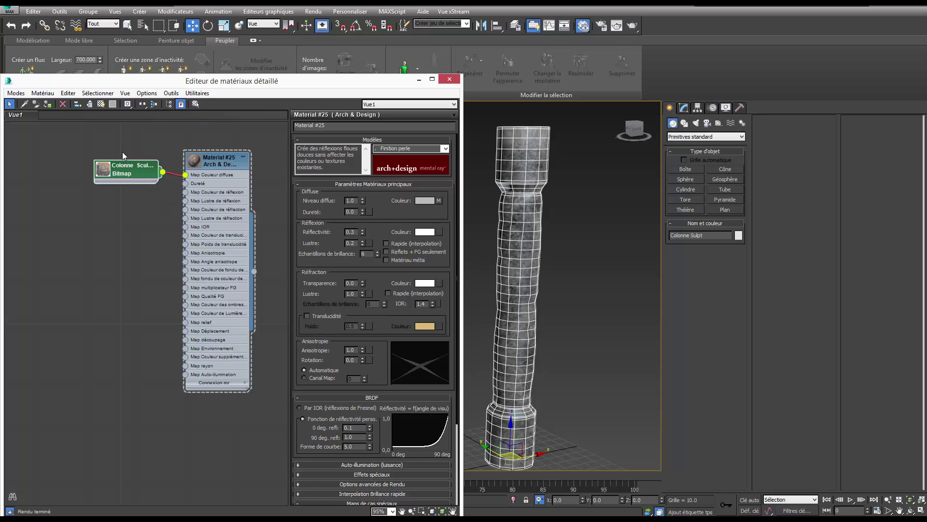
click(175, 186)
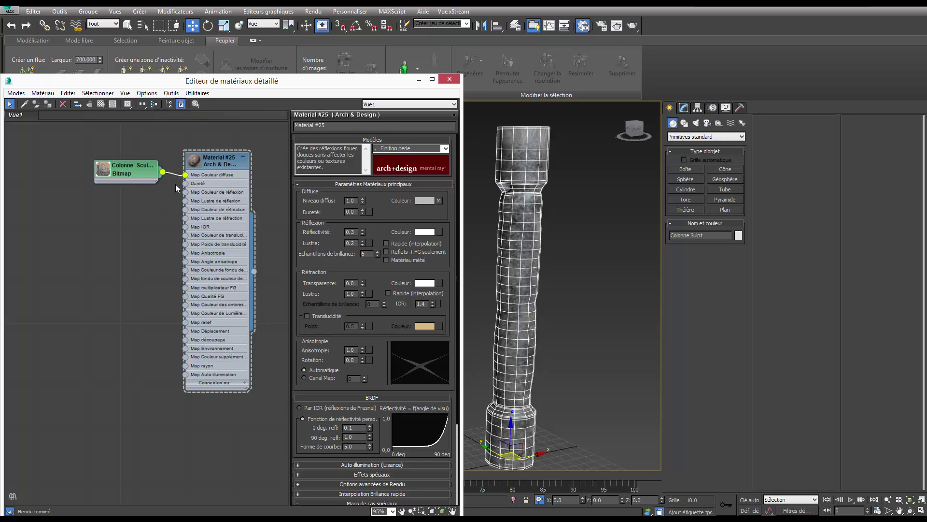
key(Delete)
click(205, 164)
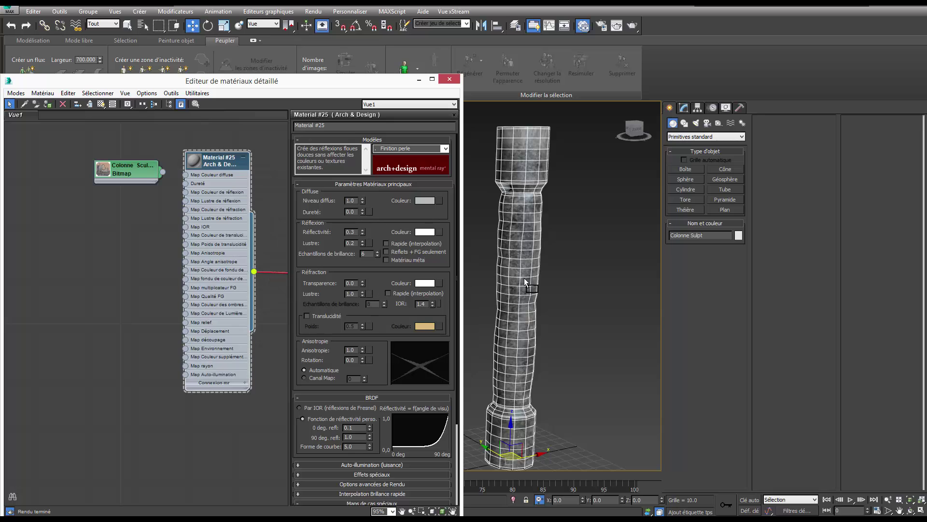
Step: Rename the column to 'Colonne Import', minimise the Material Editor, and orbit the view
click(517, 229)
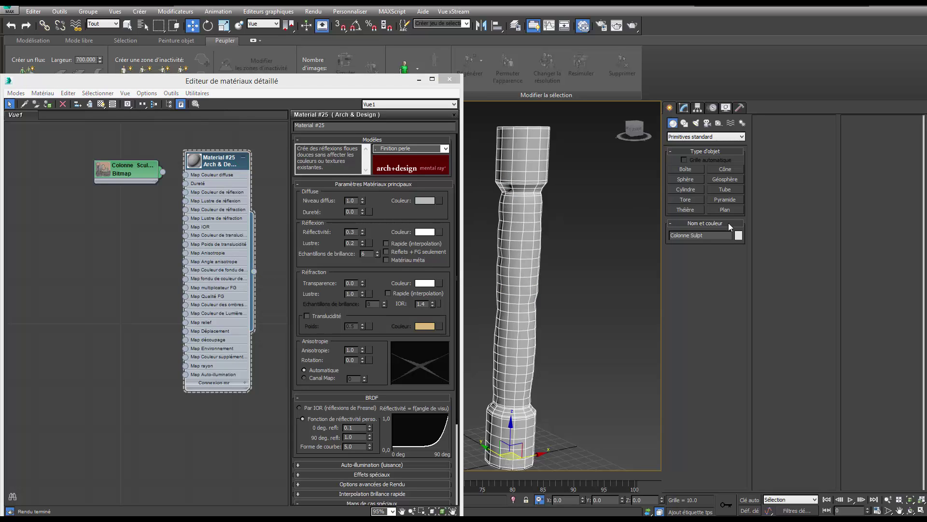
double_click(694, 236)
text(Impor)
click(684, 107)
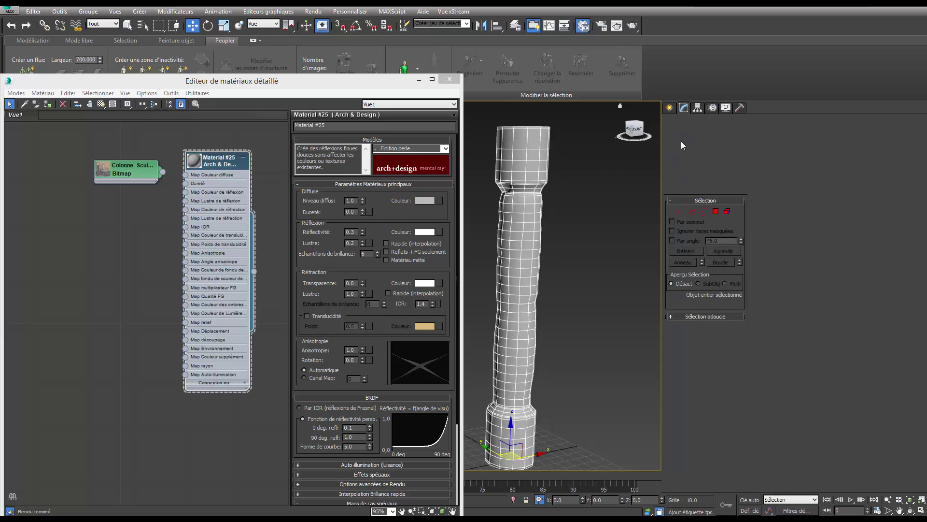
click(424, 81)
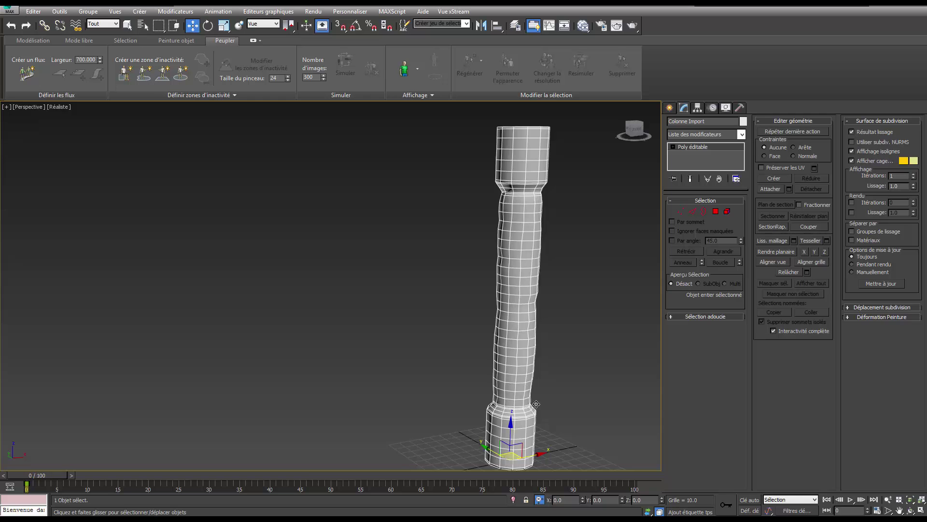
mouse_move(581, 195)
alt+middle_down()
mouse_move(564, 219)
mouse_move(570, 178)
mouse_move(775, 205)
mouse_move(608, 216)
mouse_move(619, 200)
mouse_move(531, 376)
alt+middle_up()
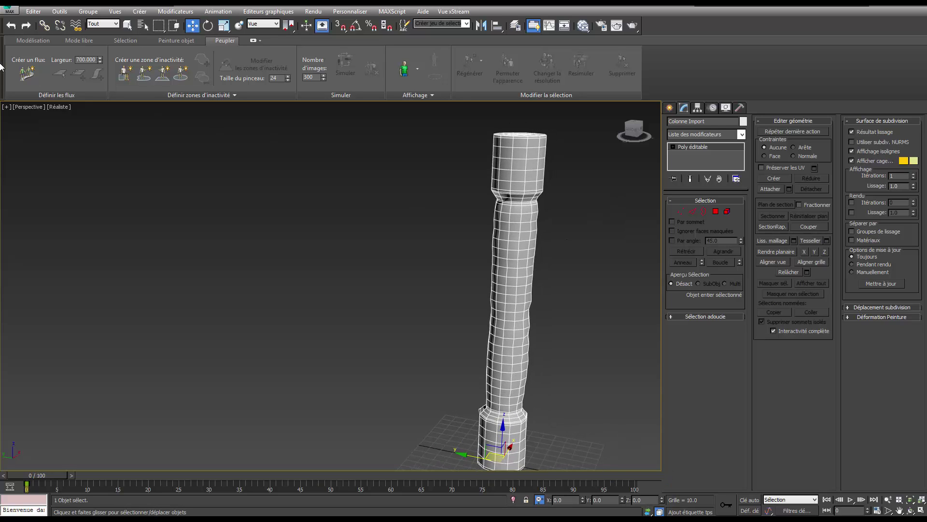
Step: Send Colonne Import to Mudbox using Envoyer vers > Ajouter à la scène actuelle
click(13, 16)
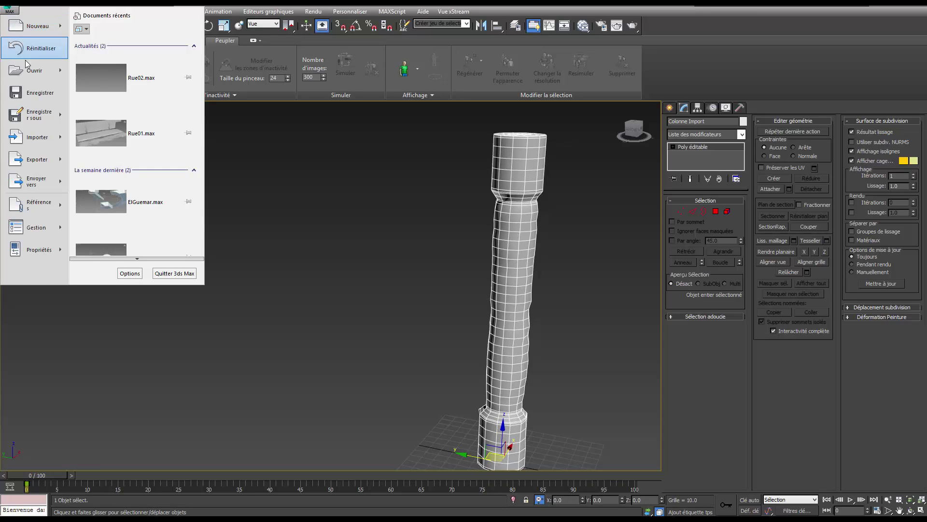
mouse_move(33, 181)
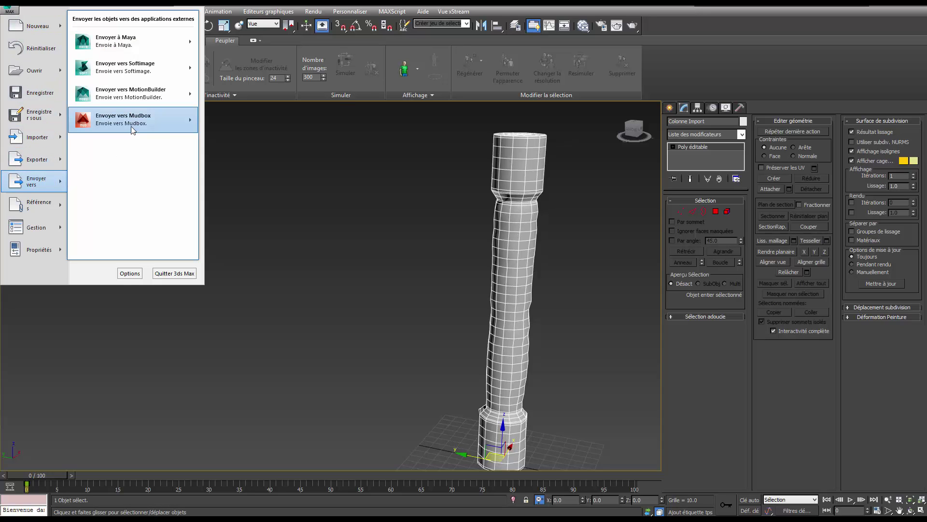
mouse_move(134, 119)
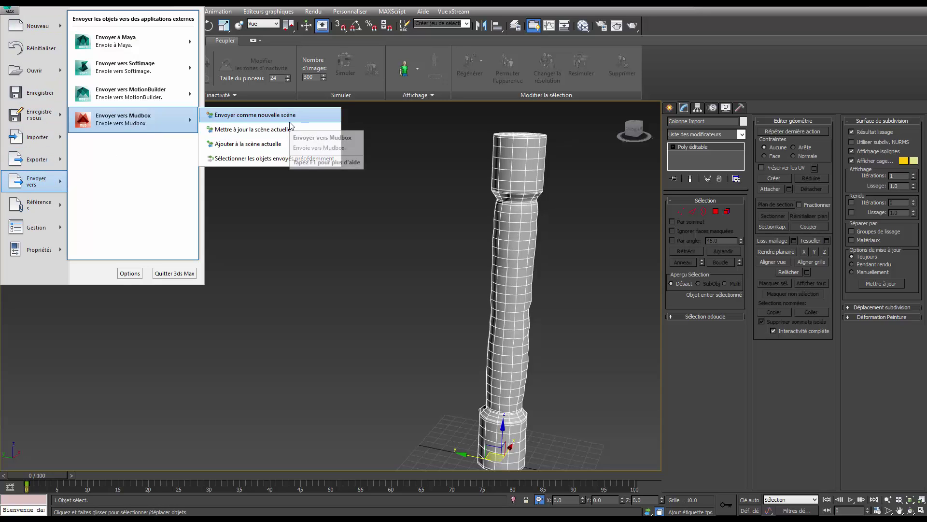
click(271, 145)
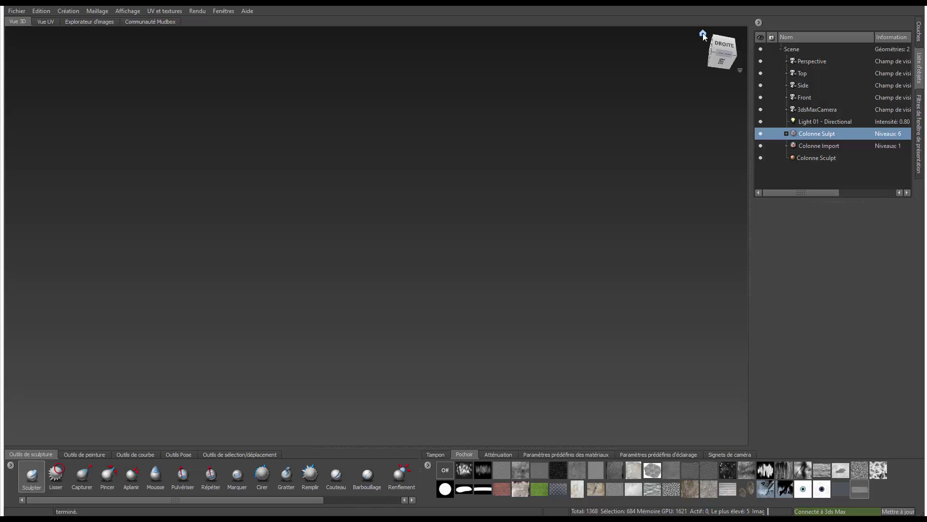
Step: Return to the home view, zoom to frame the whole column, and open the UV et textures menu
click(702, 33)
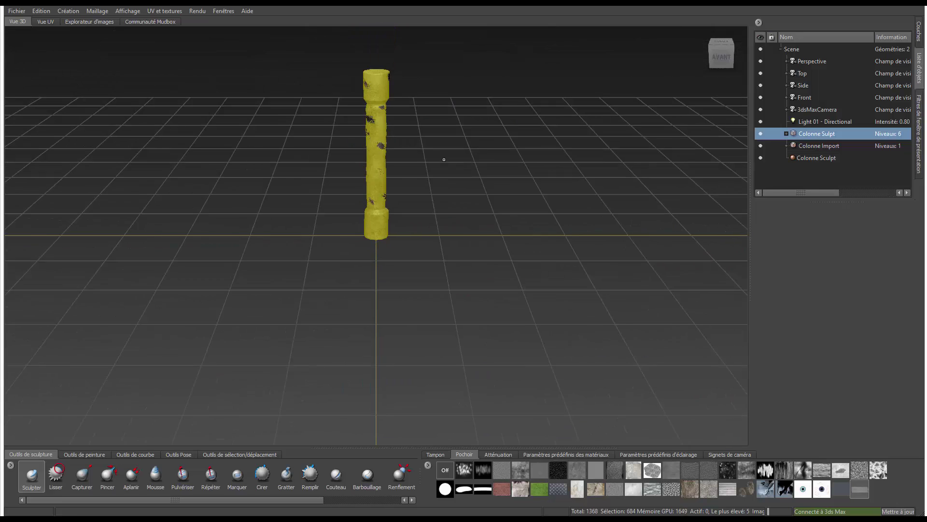
scroll(426, 173, up, 3)
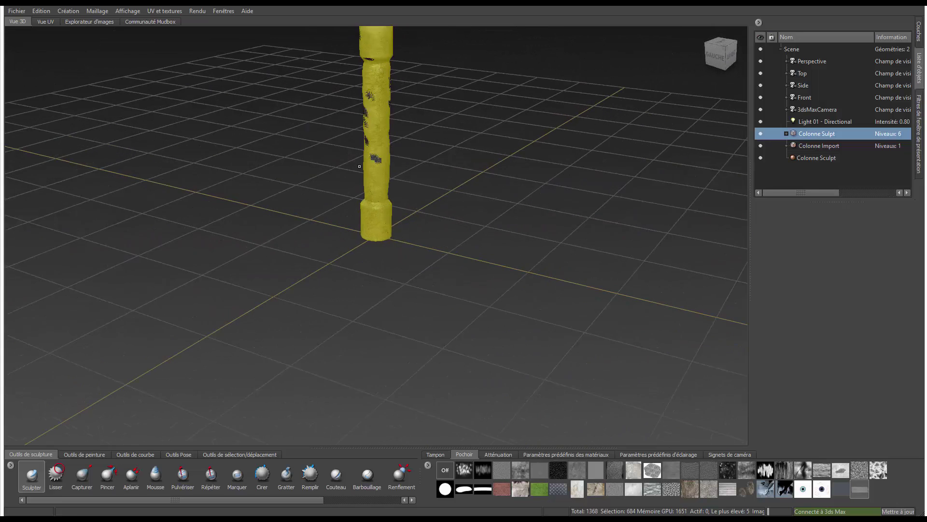
scroll(386, 165, up, 3)
scroll(432, 139, down, 2)
scroll(411, 155, down, 2)
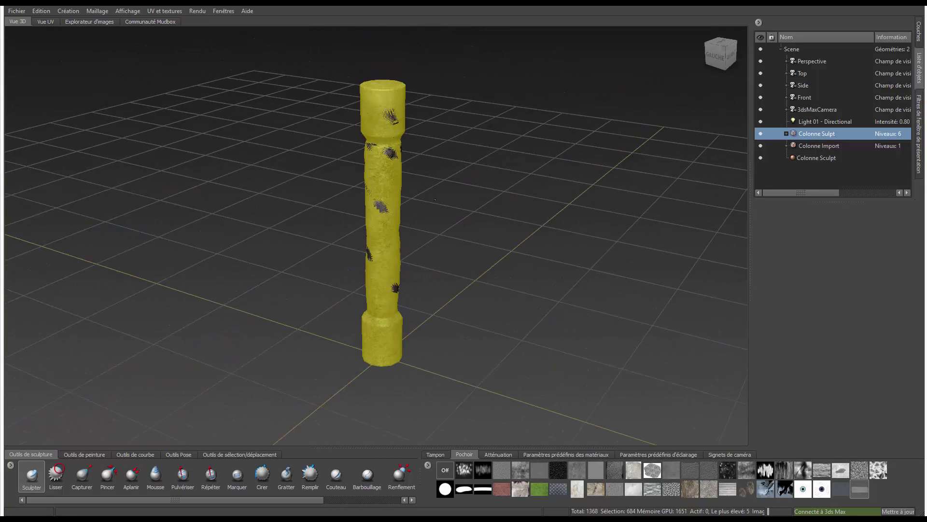
scroll(386, 169, down, 2)
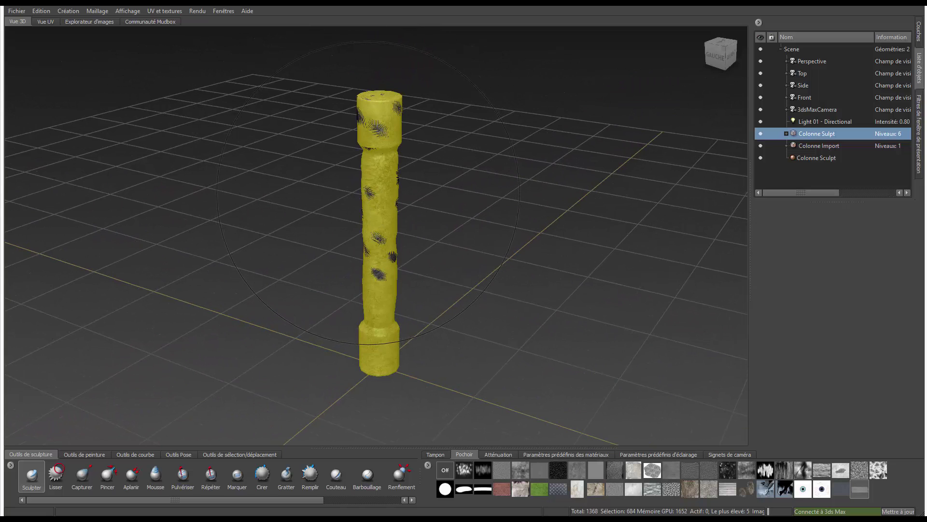
click(161, 12)
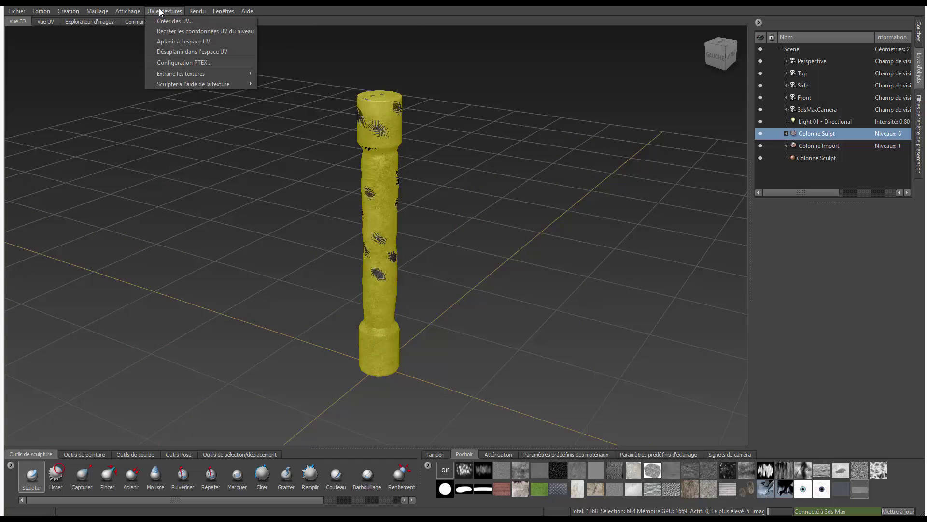
Step: Open Extraire les textures and tick Texture de déplacement vectoriel
mouse_move(181, 73)
click(301, 75)
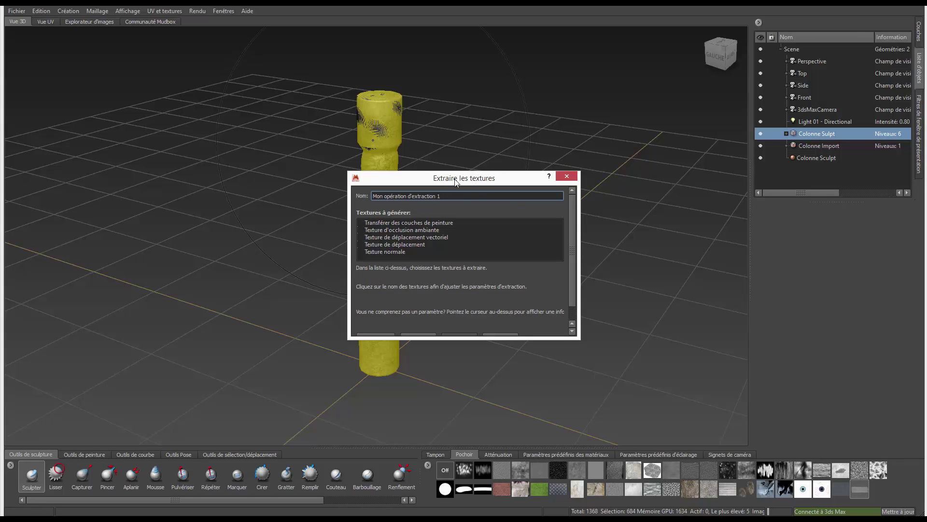
drag(456, 181, 203, 119)
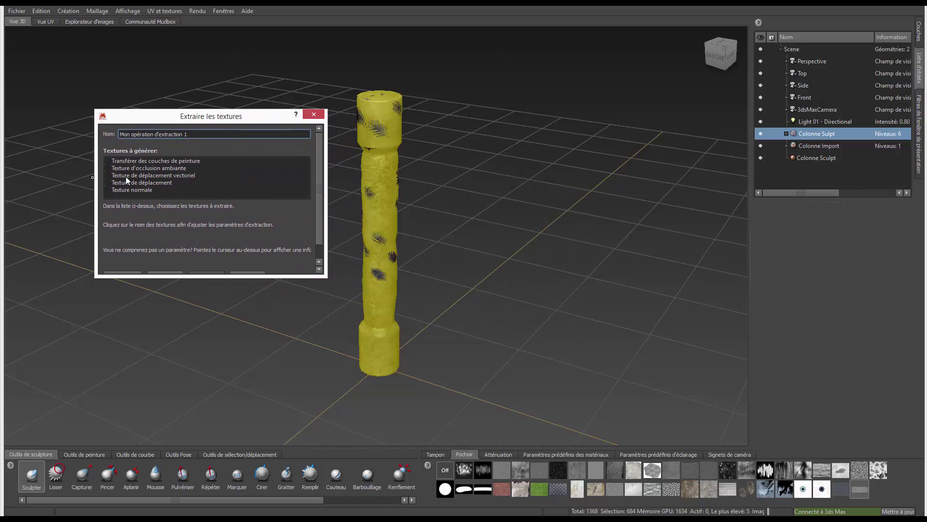
click(126, 176)
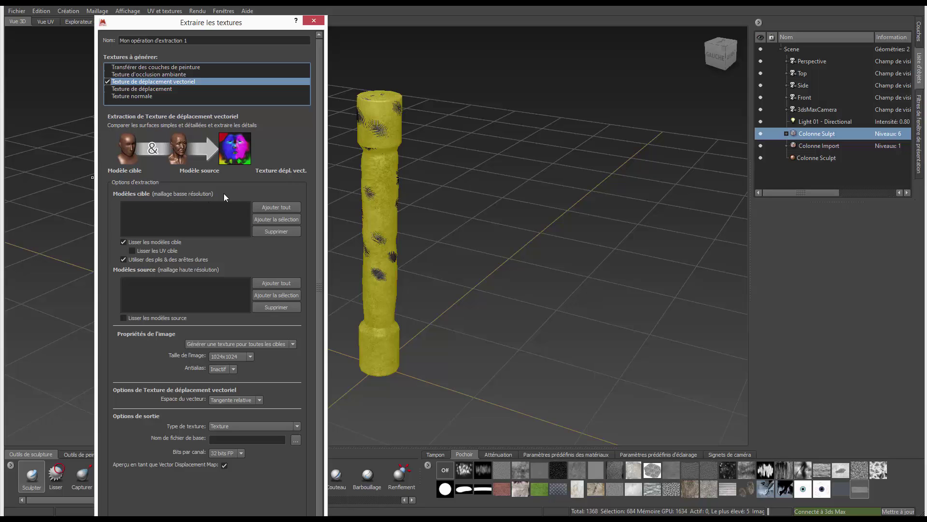
Step: Add Colonne Import level 0 as the target and Colonne Sulpt level 5 as the source
click(817, 146)
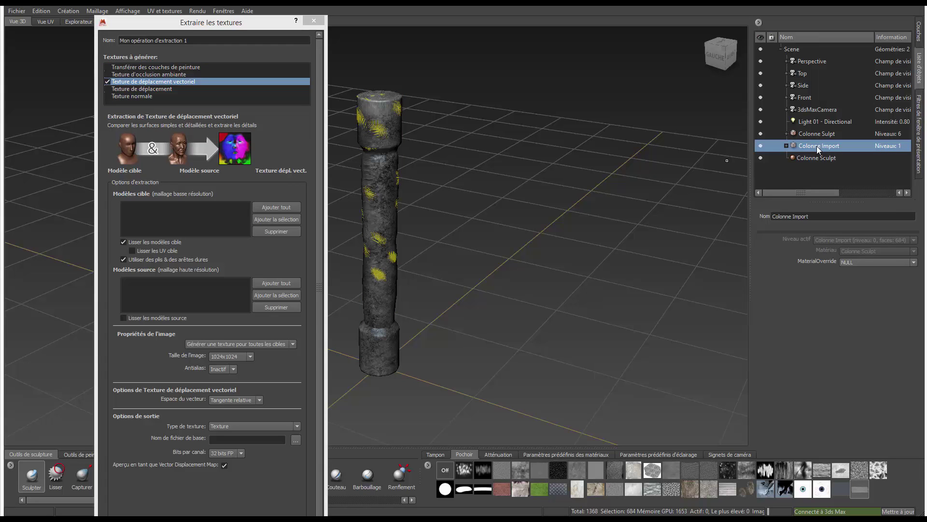
click(287, 223)
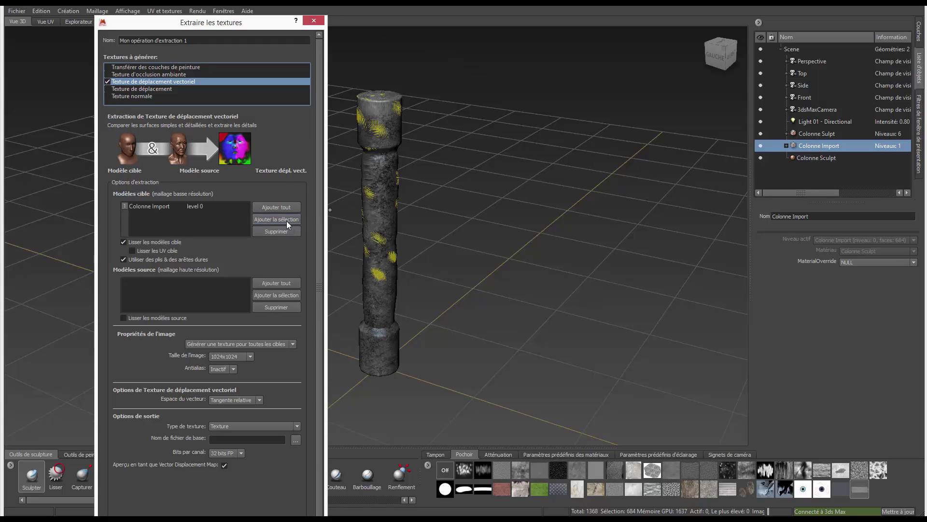
click(823, 135)
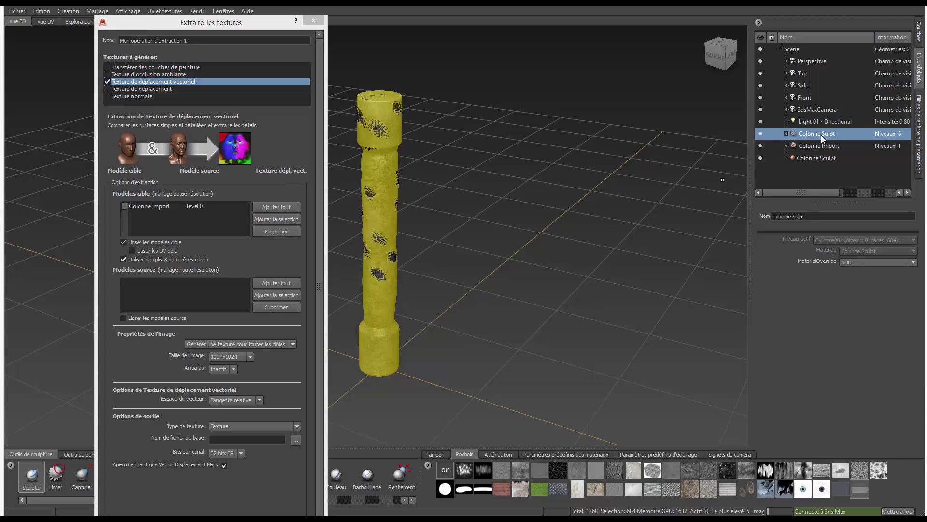
click(274, 296)
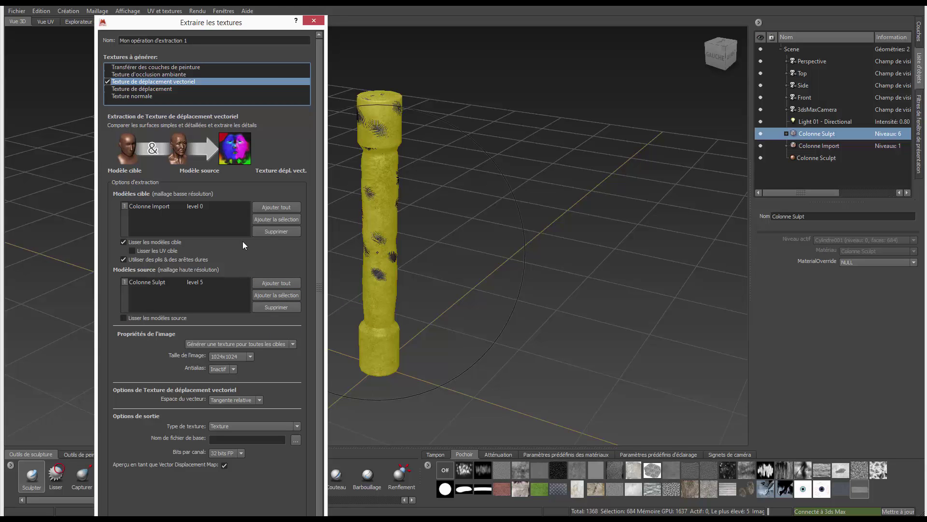
mouse_move(231, 26)
mouse_down()
mouse_move(231, 127)
mouse_move(217, 14)
mouse_up()
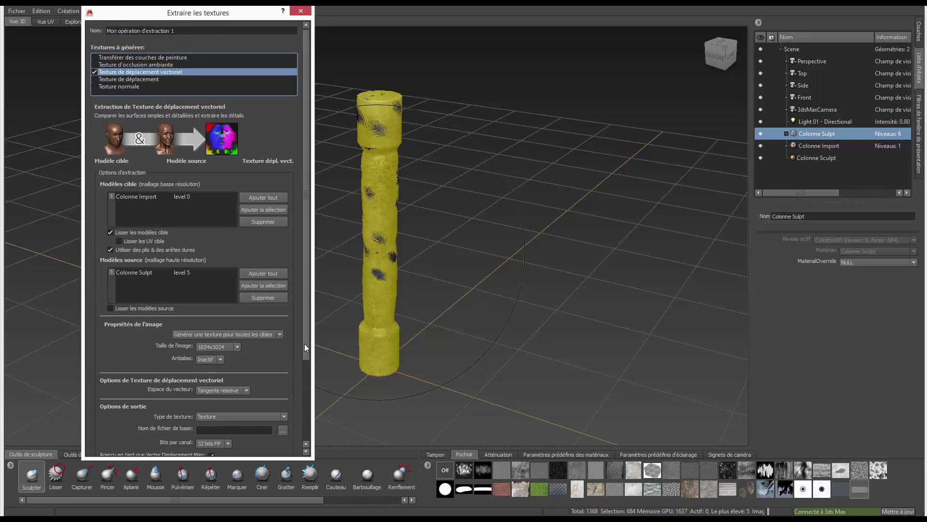
scroll(304, 347, down, 2)
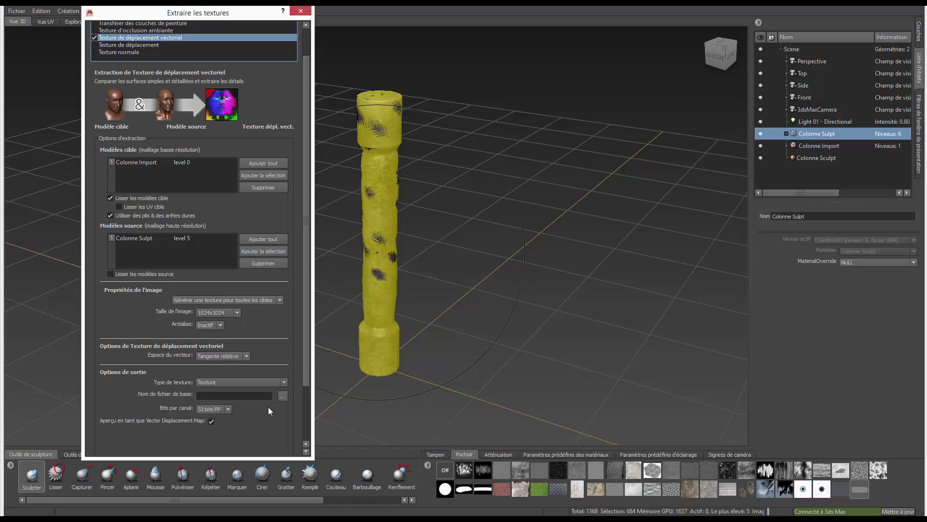
Step: Browse for the output location in the SATA_Save\TutoAba\Texture_Projet folder
click(282, 396)
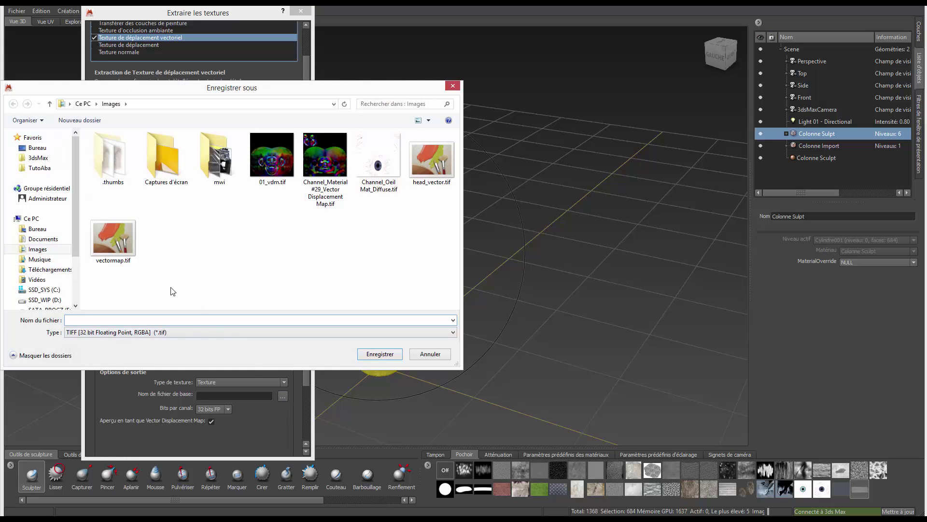
click(39, 168)
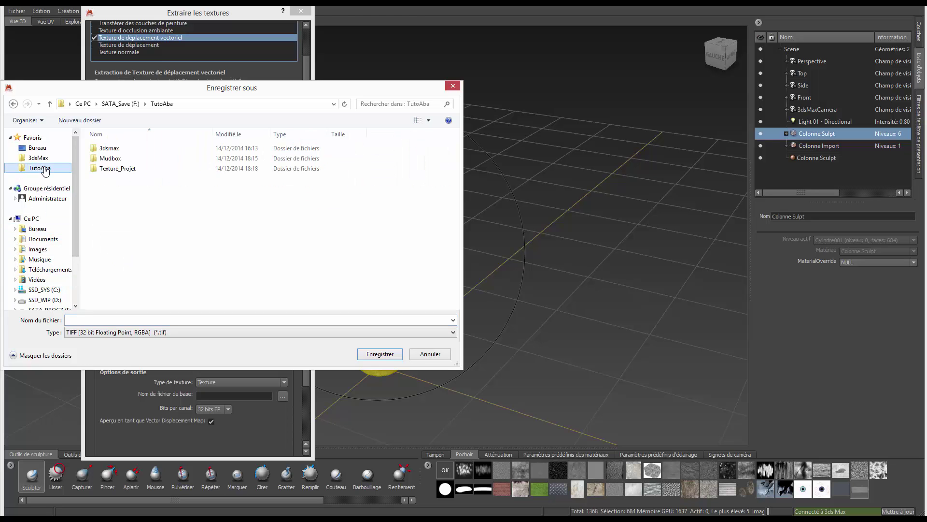
double_click(112, 170)
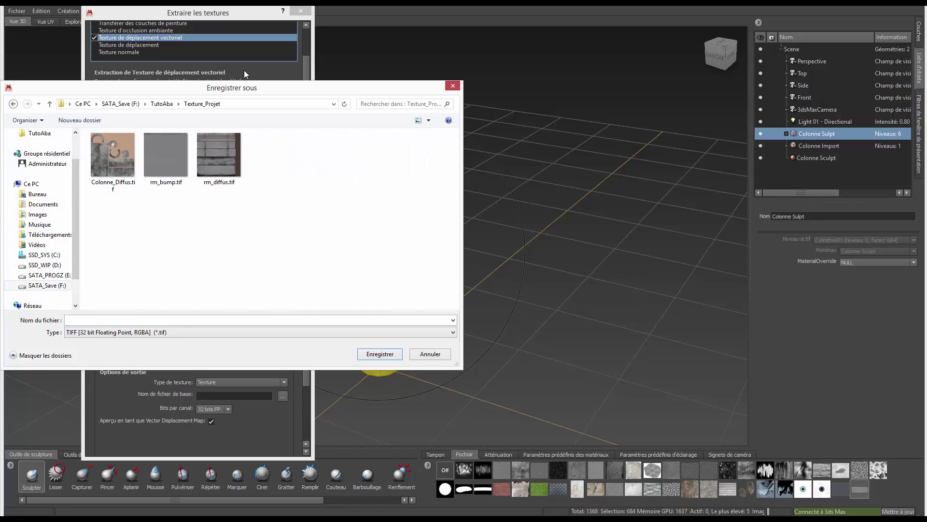
drag(245, 97, 599, 69)
Step: Name the file Colonne_ved, set its type to OpenEXR, and confirm with Enregistrer
click(466, 130)
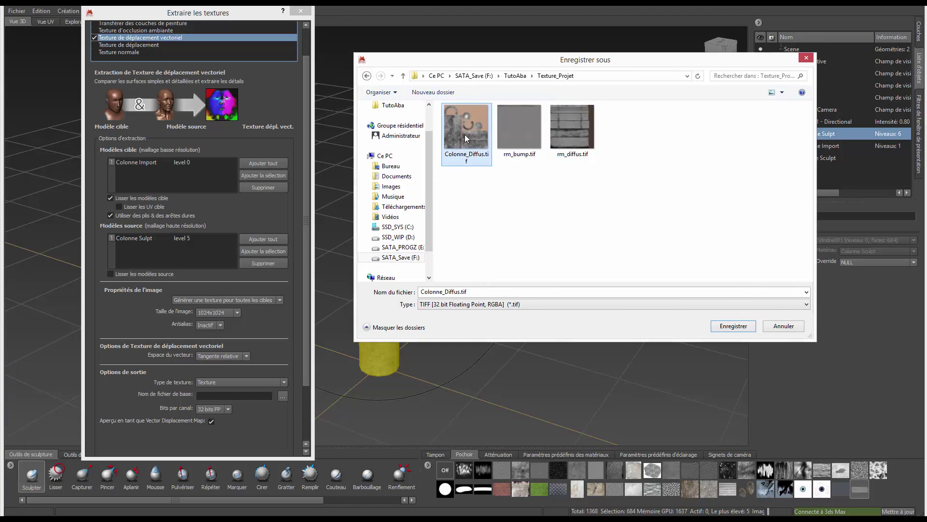
double_click(448, 291)
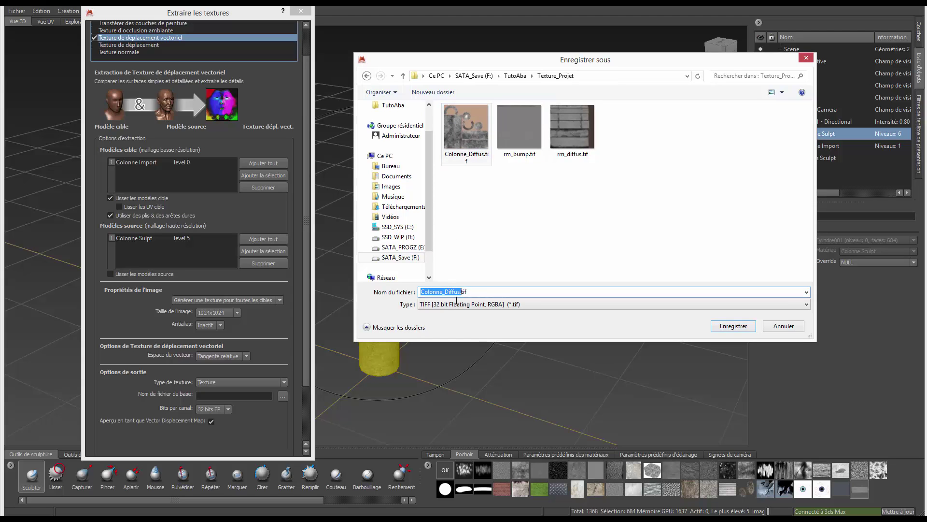
drag(448, 292, 493, 303)
key(BackSpace)
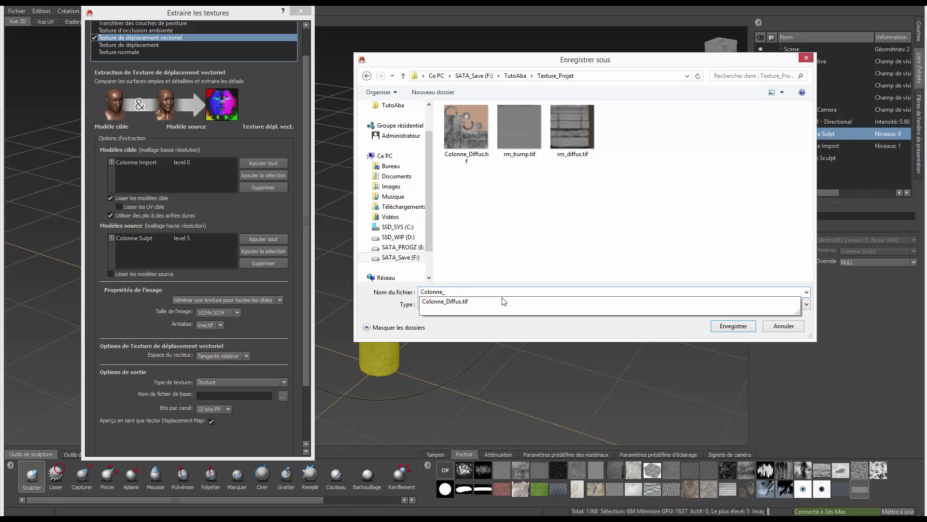
text(vec)
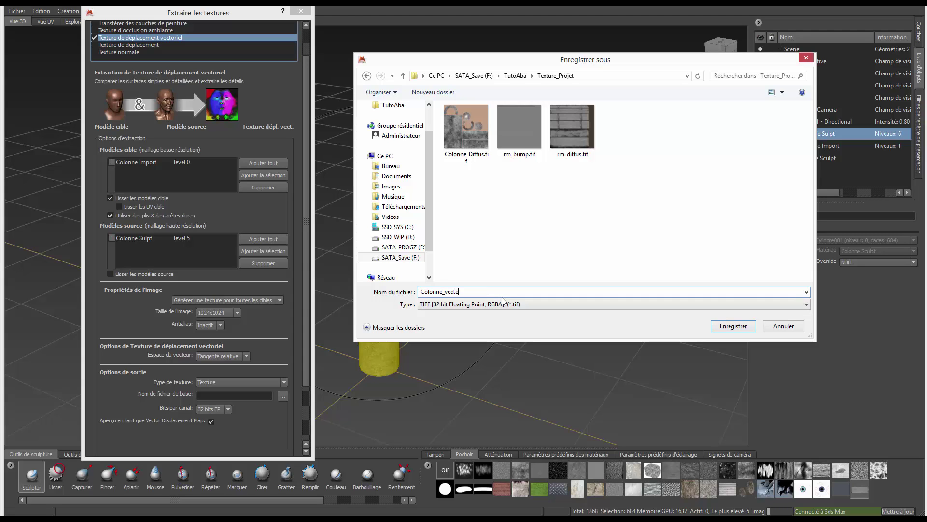
text(xr)
click(506, 303)
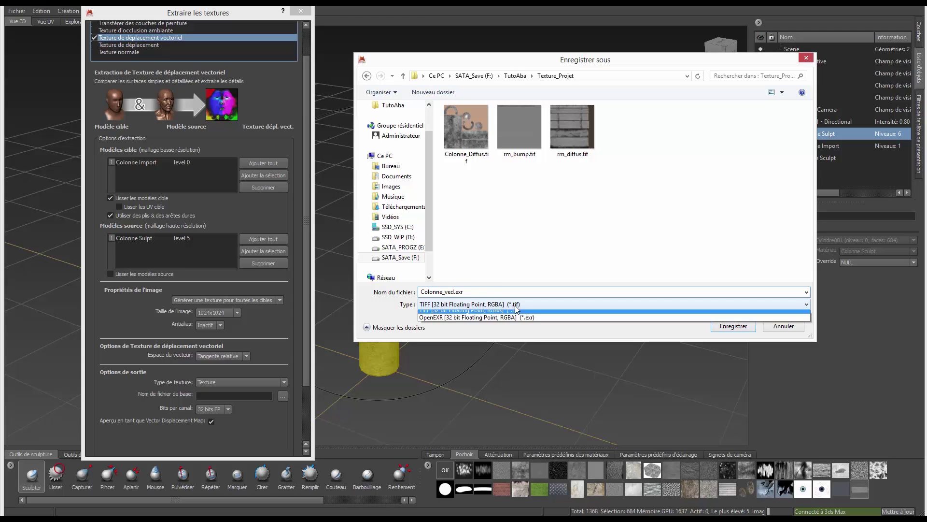
click(517, 320)
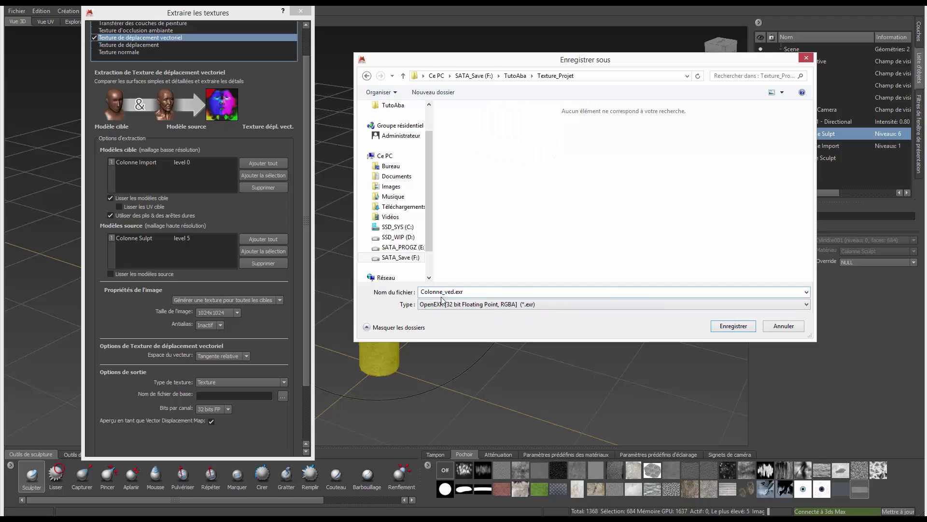
click(742, 331)
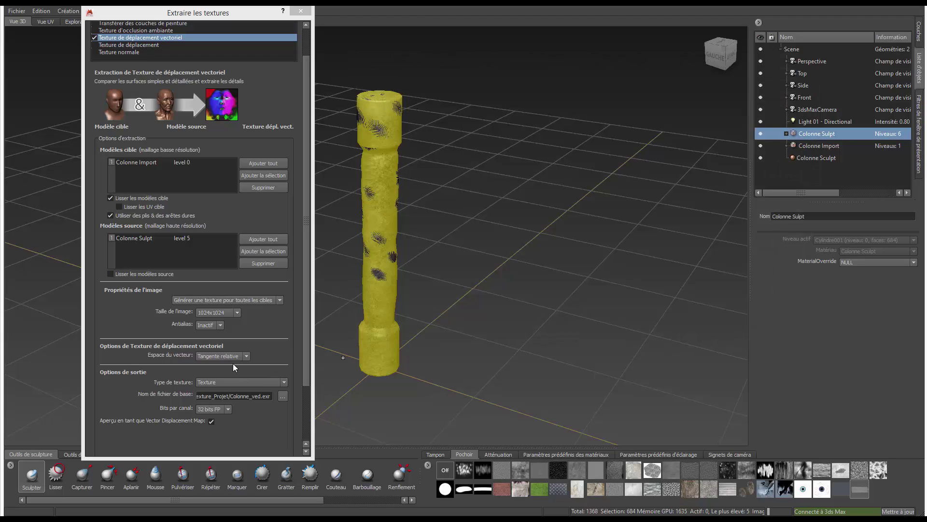
Step: Set image size 2048x2048 and vector space Objet, run Extraire, and acknowledge Terminé
click(236, 311)
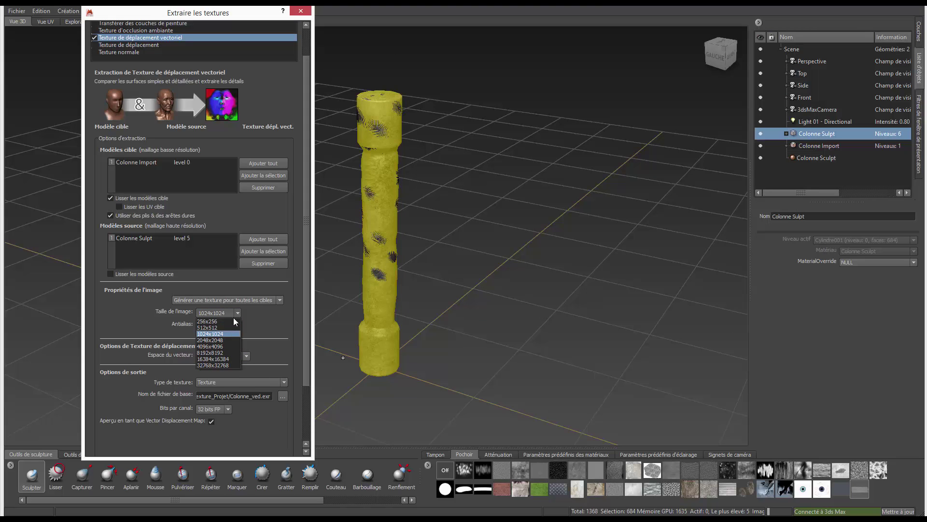
click(222, 340)
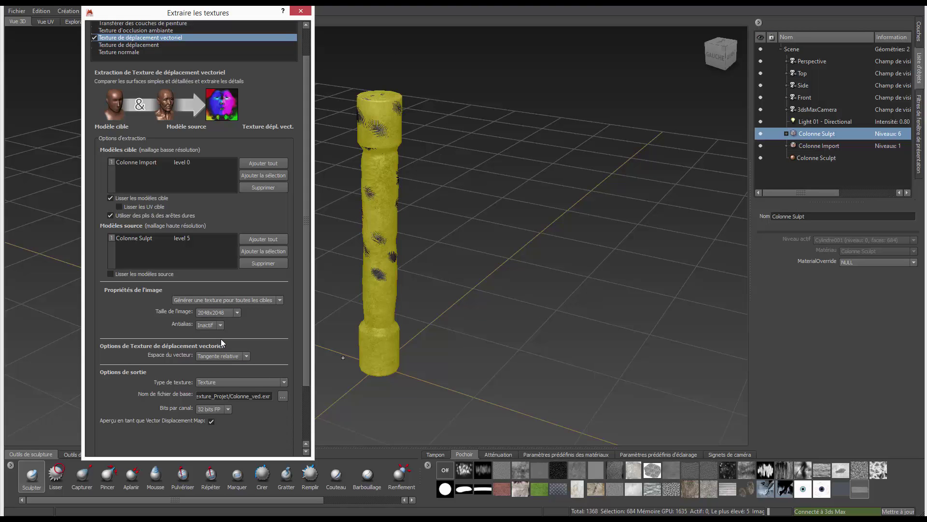
click(246, 356)
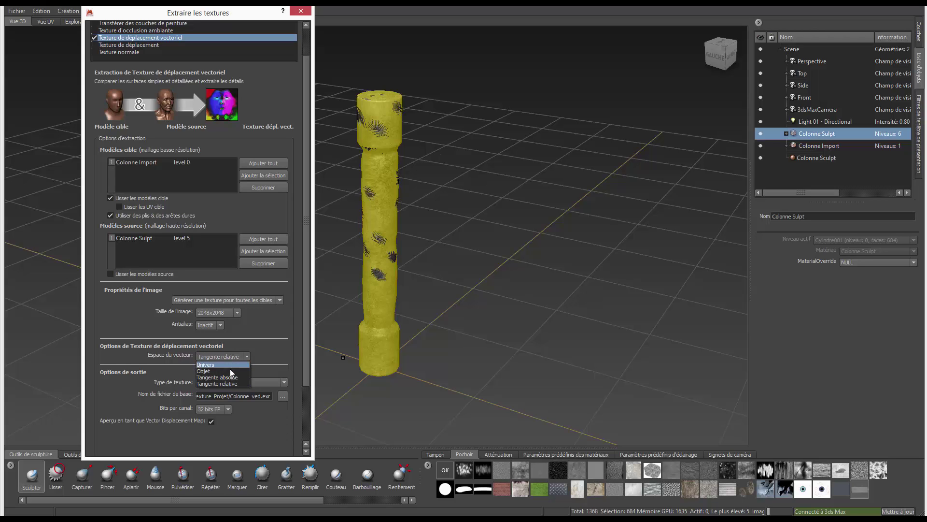
click(229, 370)
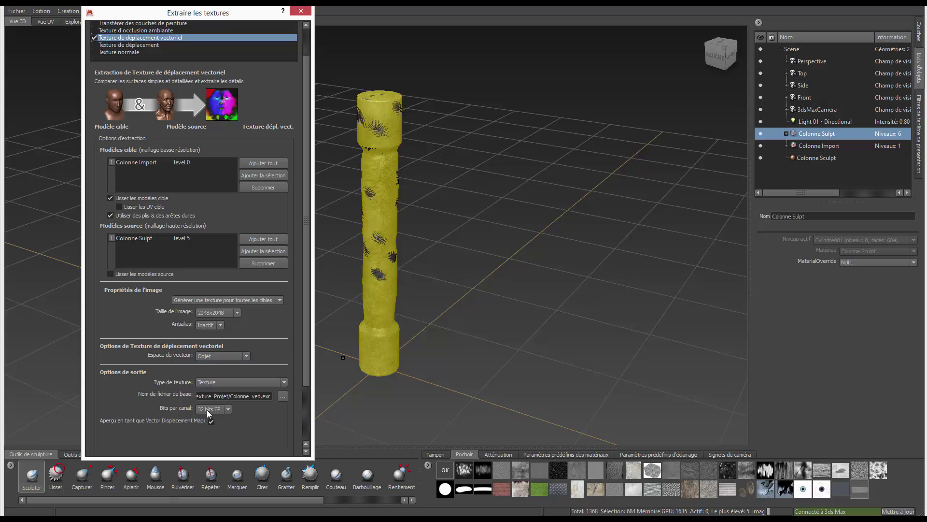
scroll(300, 383, down, 3)
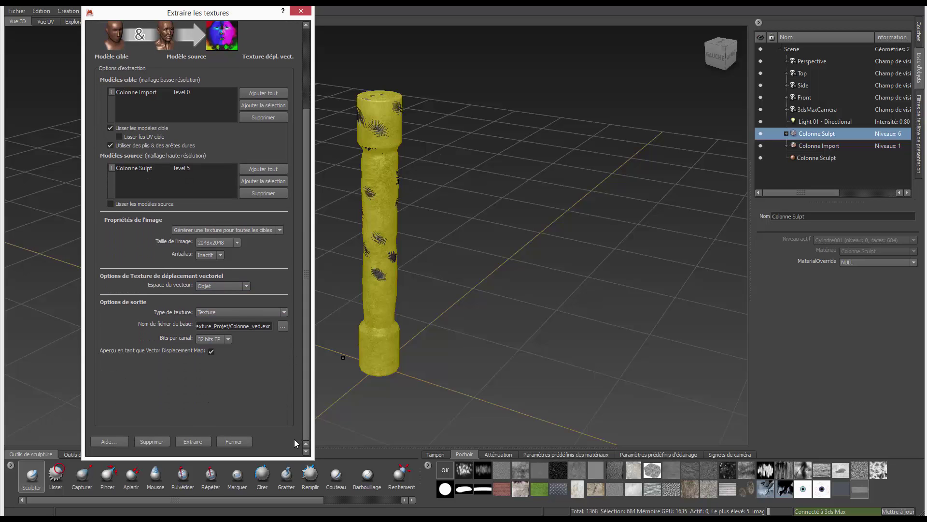
click(192, 442)
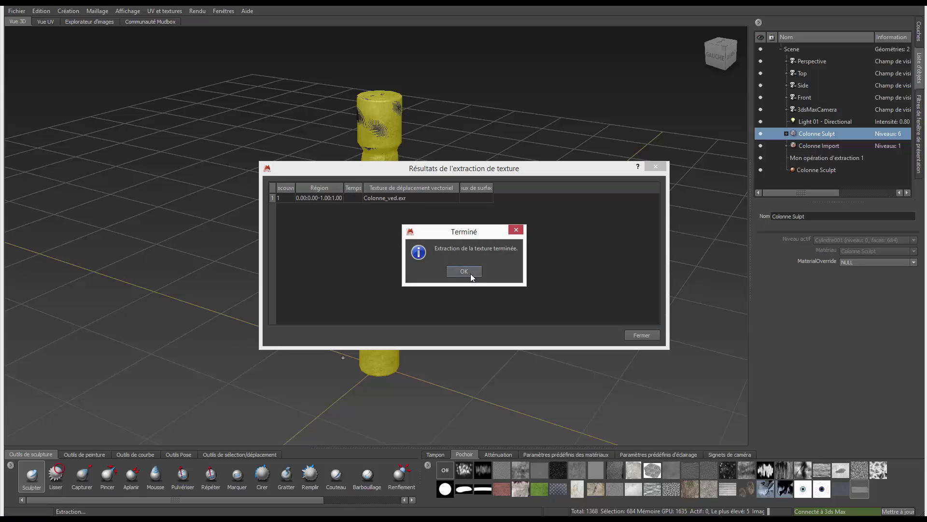
click(471, 274)
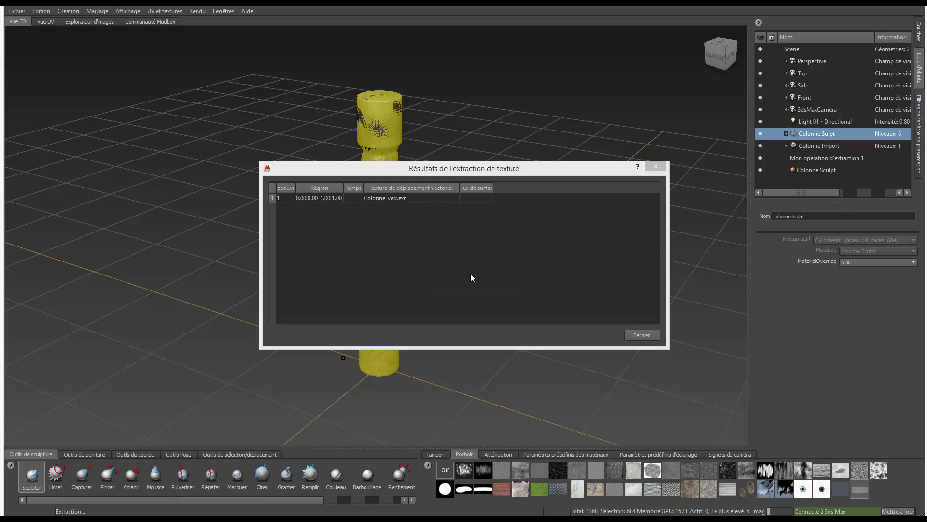
Step: Close the results, hide Colonne Sulpt, select Colonne Import and show its Couches layers
click(635, 334)
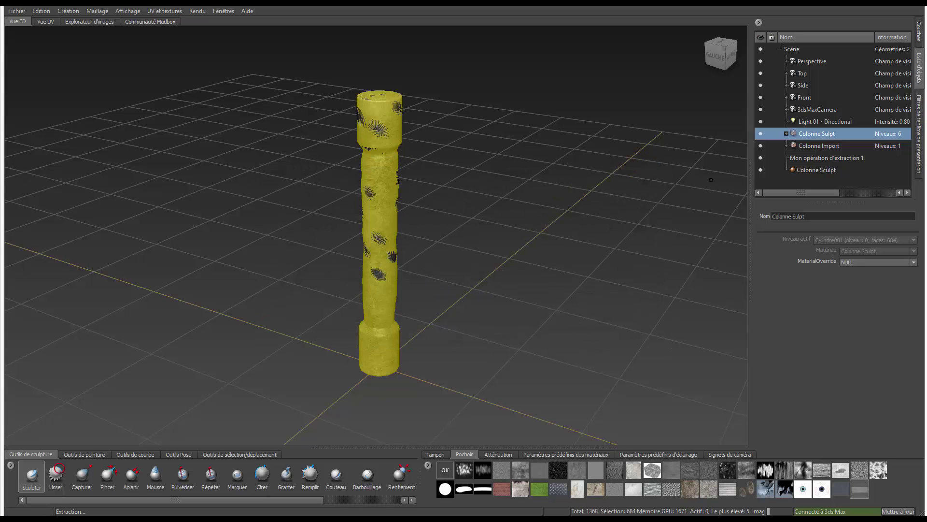
click(760, 134)
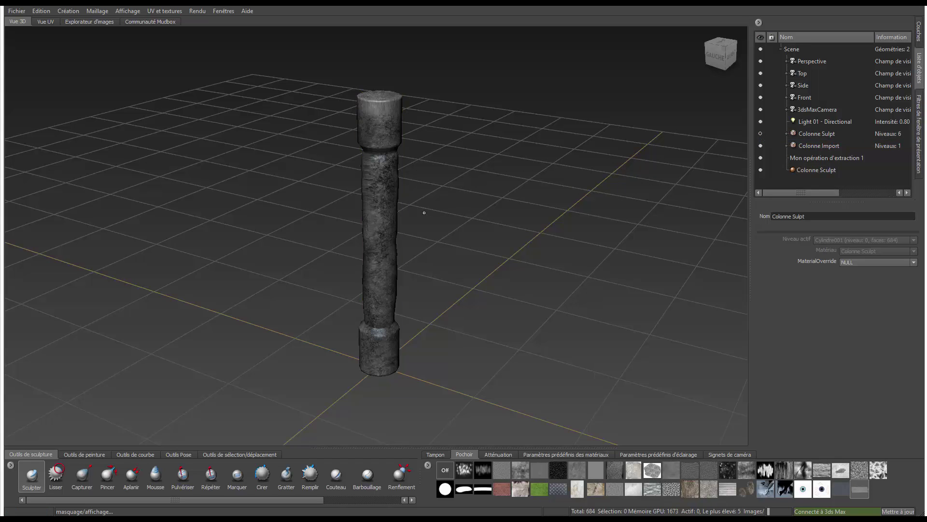
scroll(424, 213, up, 5)
scroll(424, 213, up, 3)
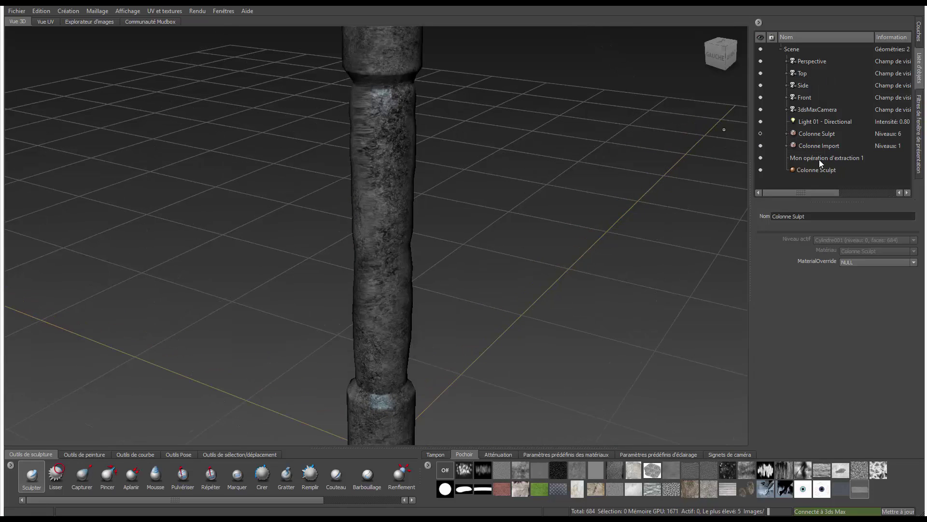
click(814, 147)
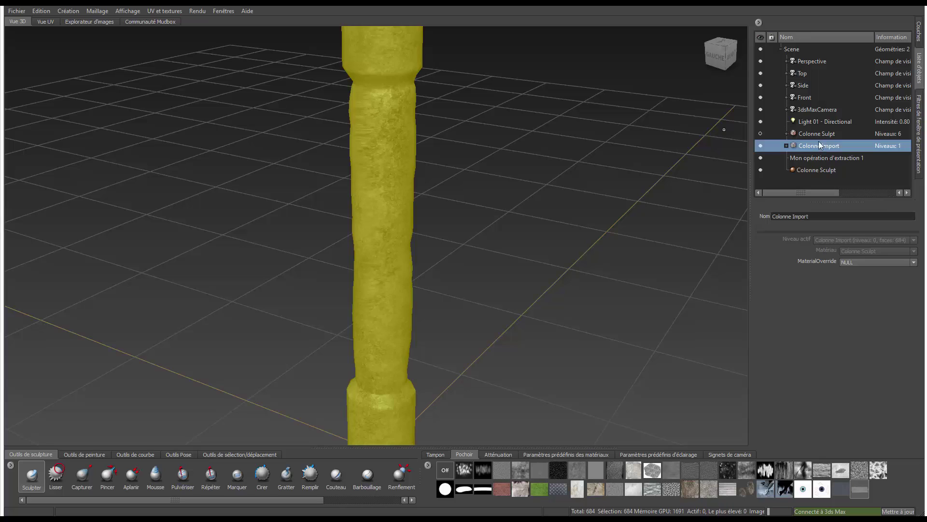
click(918, 31)
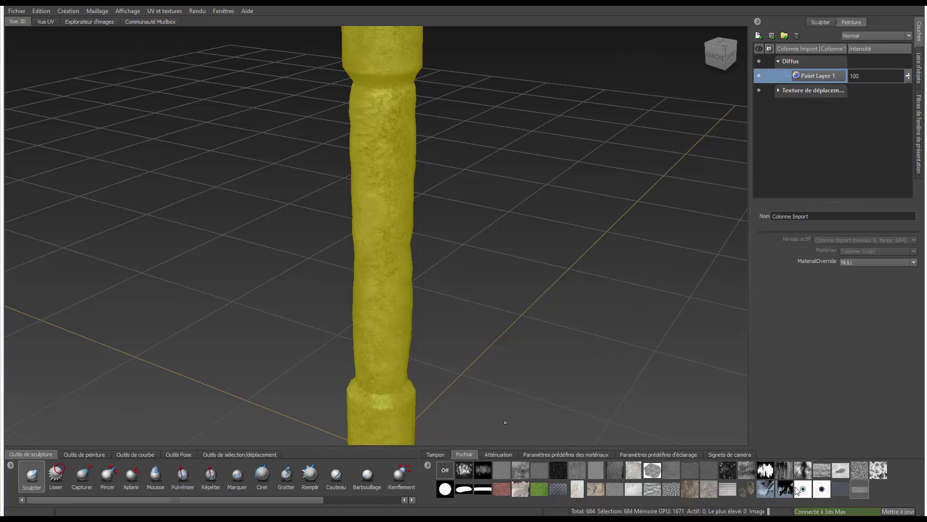
Step: In Set Texture Paths, name the Vector Displacement file Colonne_ved.exr
click(898, 511)
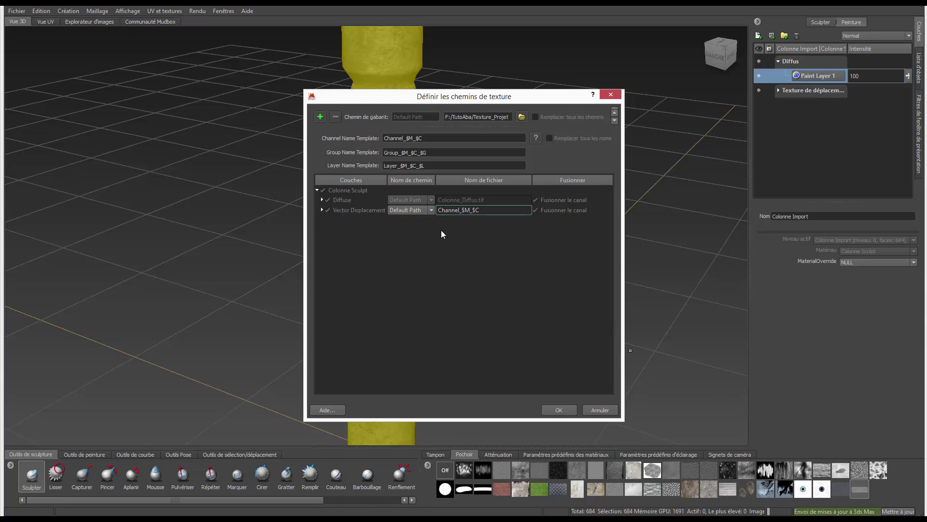
double_click(483, 210)
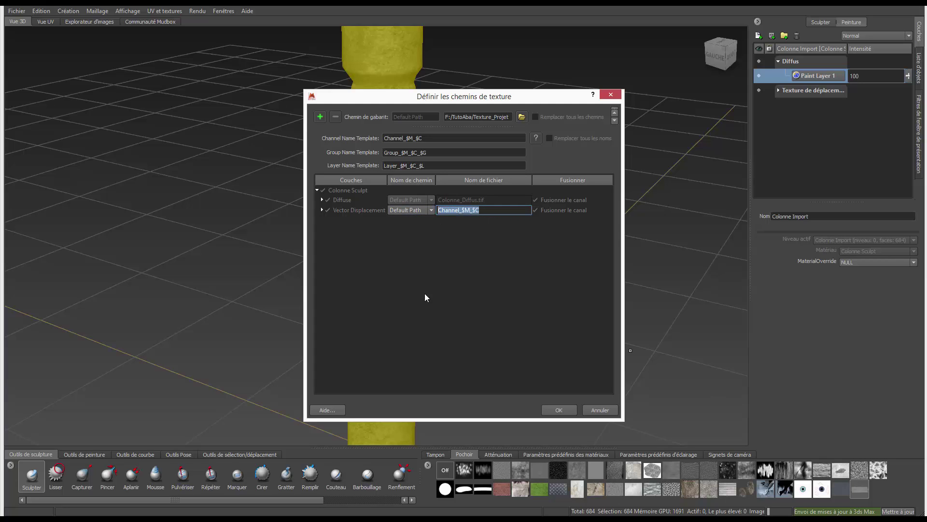
text(Colo)
text(nne_)
text(v)
text(ed.)
text(fif)
key(BackSpace)
key(BackSpace)
key(BackSpace)
text(ex)
Step: Send the column to 3ds Max, select it there, and open the Slate Material Editor
click(565, 411)
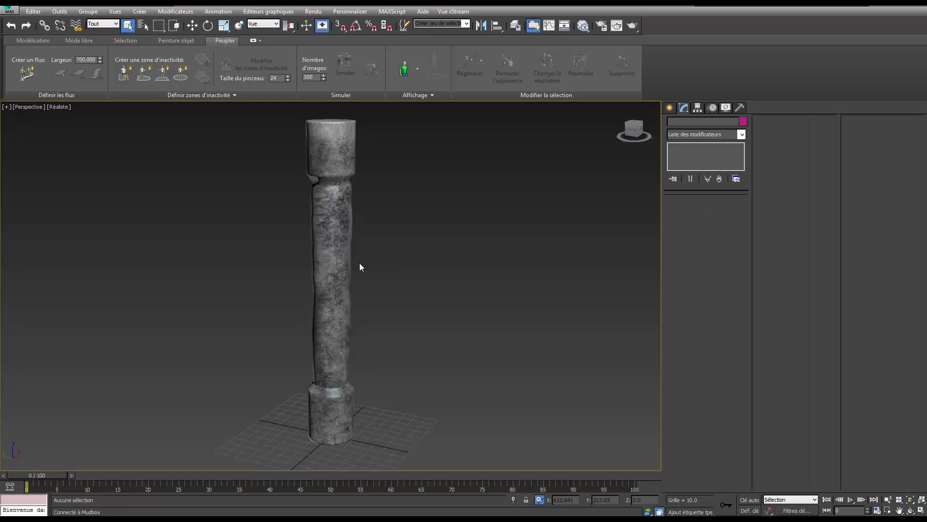
click(332, 242)
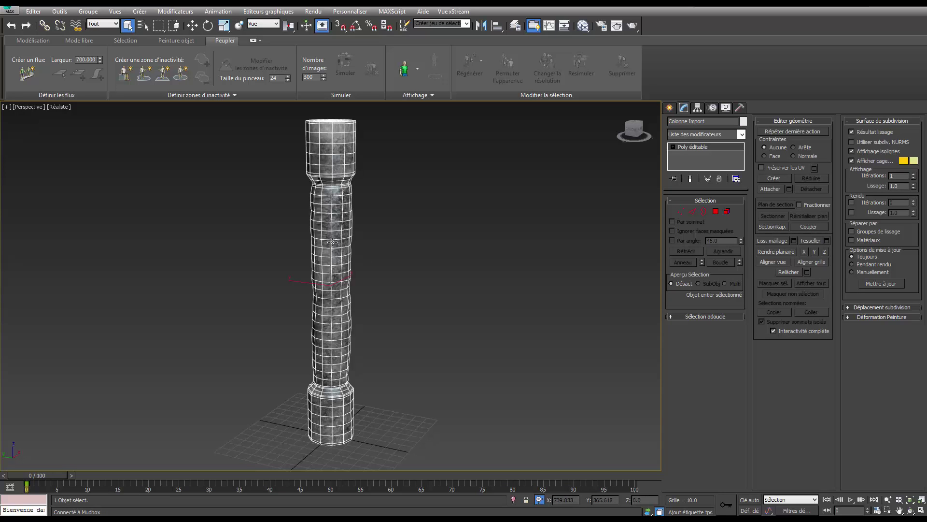
click(585, 27)
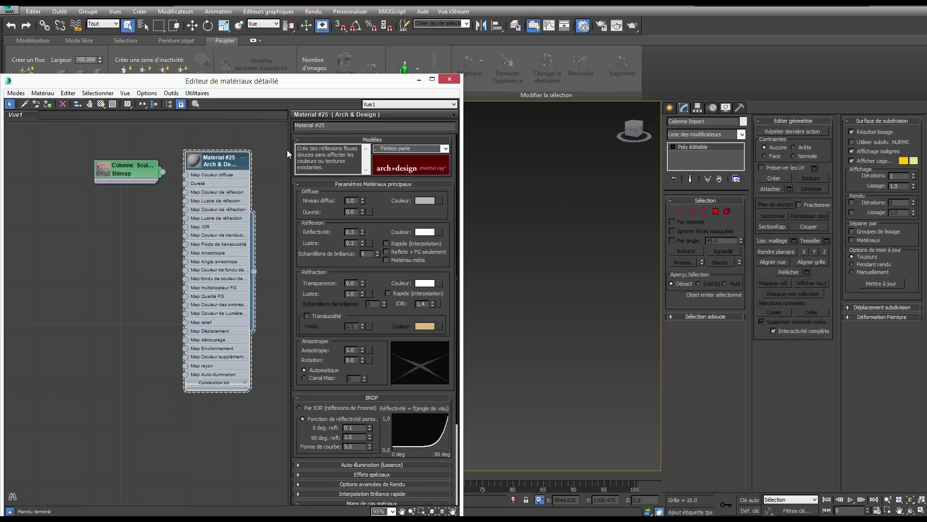
Step: Eyedrop the column's Material #25 into the editor and delete the unneeded Standard and bitmap nodes
click(24, 104)
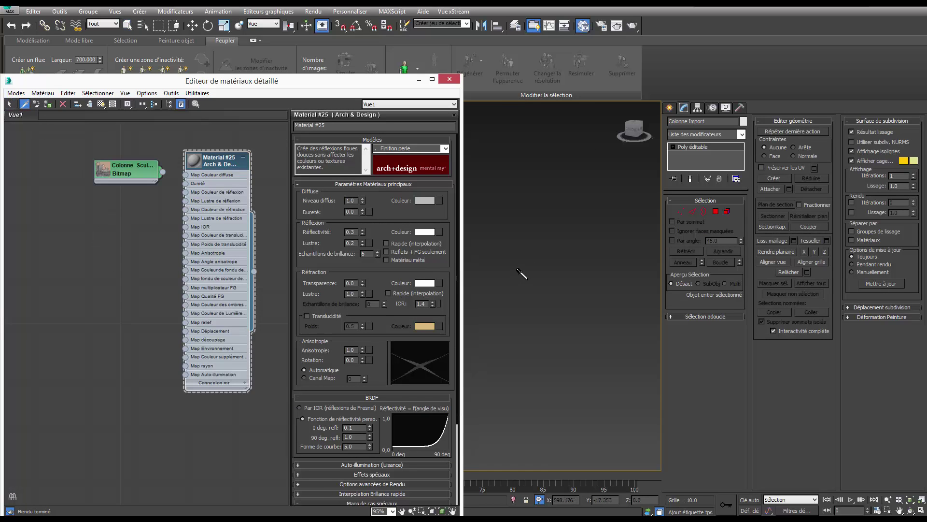
mouse_move(522, 273)
middle_down()
mouse_move(645, 267)
mouse_move(641, 274)
middle_up()
click(539, 280)
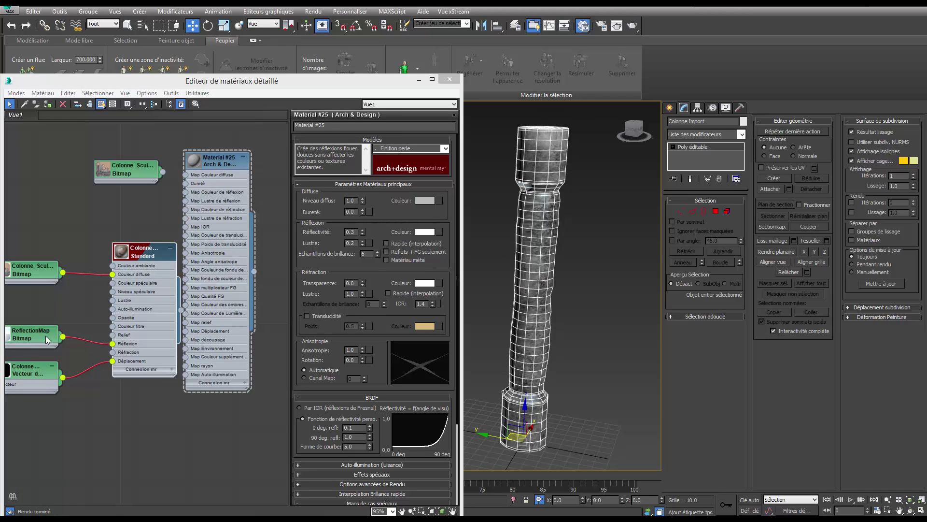
drag(50, 334, 52, 325)
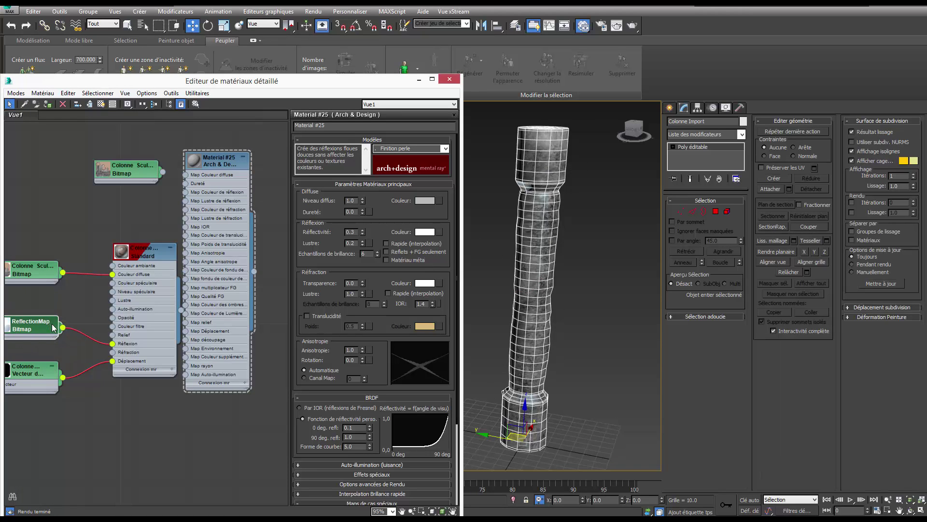
middle_drag(53, 327, 62, 350)
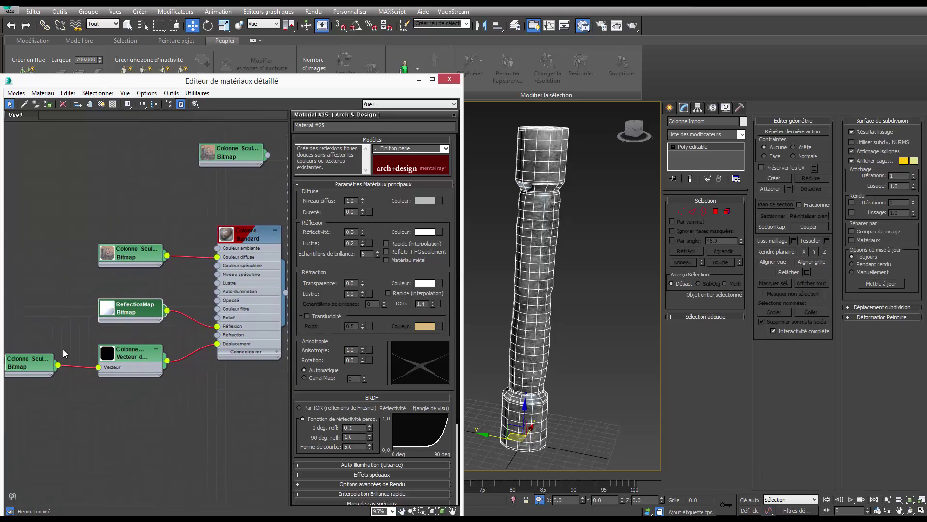
drag(34, 334, 138, 409)
mouse_move(117, 223)
mouse_down()
mouse_move(229, 313)
mouse_move(264, 329)
mouse_up()
key(Delete)
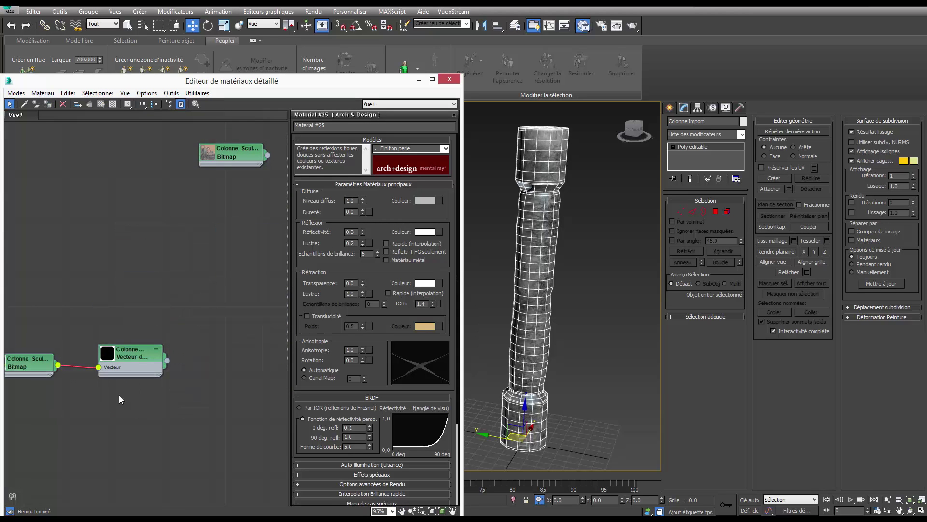
Step: Lay out nodes beside Material #25, wiring the bitmap to diffuse and Vecteur to Map Déplacement
drag(119, 398, 4, 336)
drag(128, 358, 230, 212)
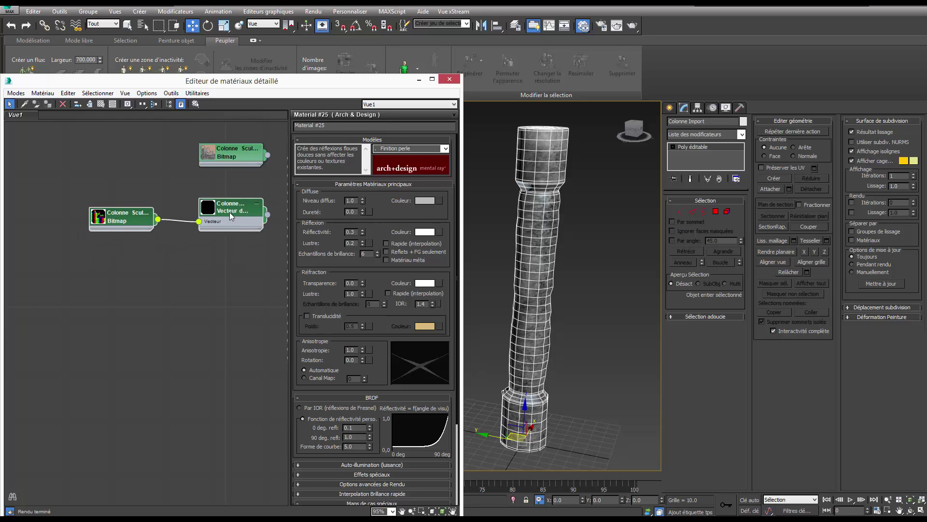
key(l)
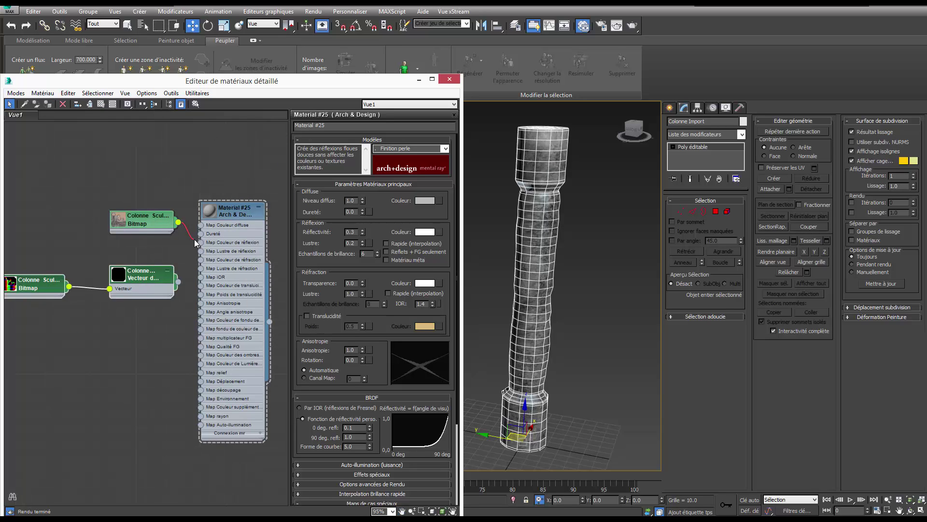
drag(194, 239, 200, 225)
drag(179, 373, 200, 381)
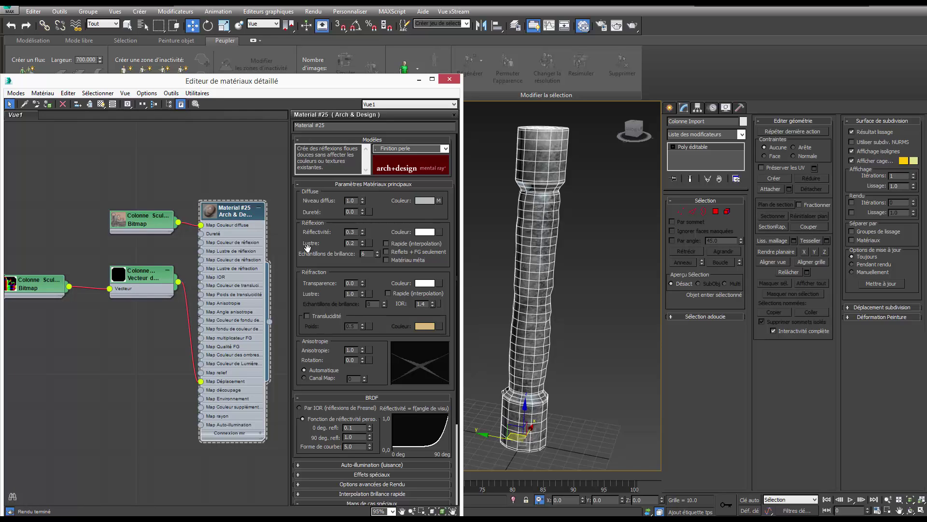
Step: Connect the column bitmap to Map relief and tidy the node layout
scroll(382, 329, down, 3)
scroll(394, 360, down, 2)
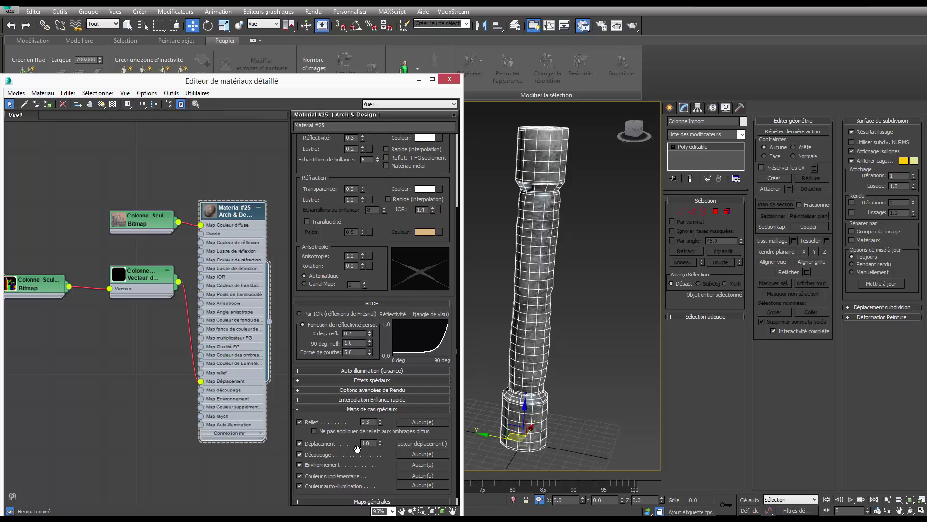
mouse_move(156, 280)
mouse_down()
mouse_move(135, 351)
mouse_move(145, 372)
mouse_up()
mouse_move(37, 279)
mouse_down()
mouse_move(43, 374)
mouse_move(48, 364)
mouse_up()
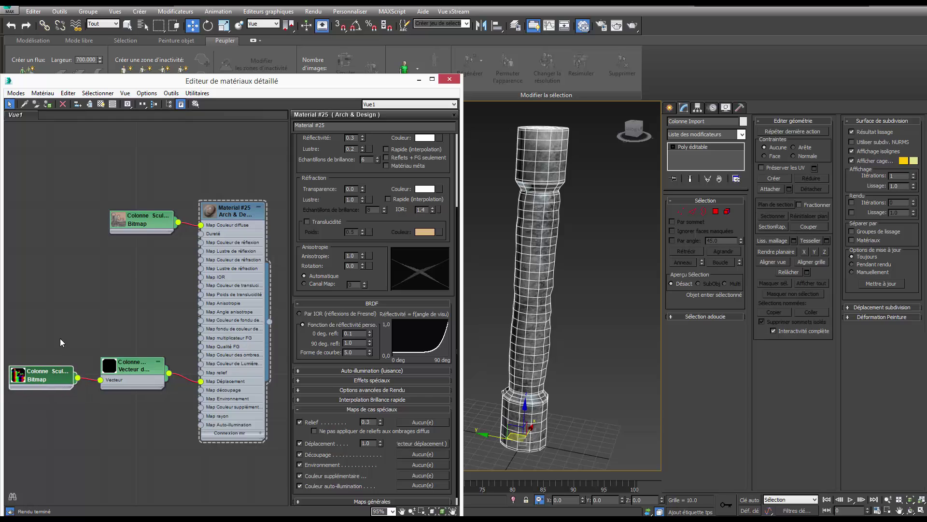
drag(178, 223, 201, 372)
drag(154, 222, 121, 283)
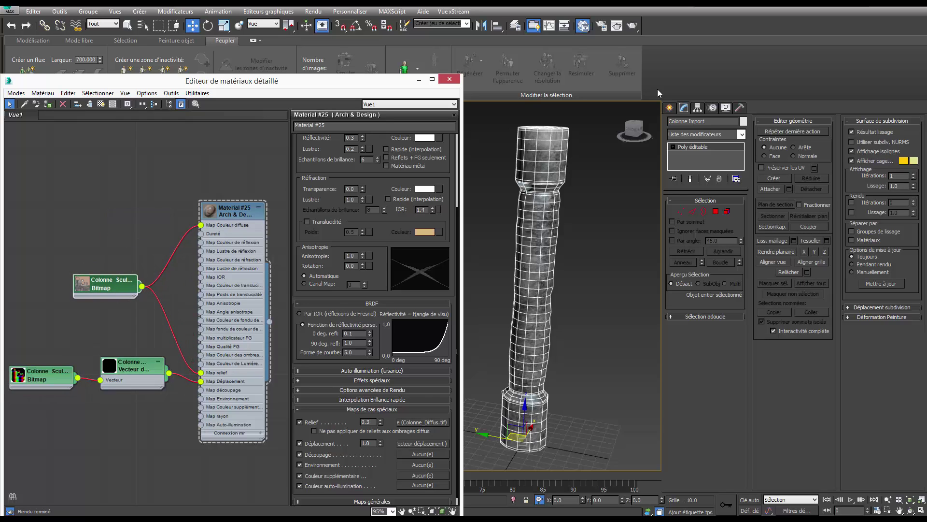
click(670, 108)
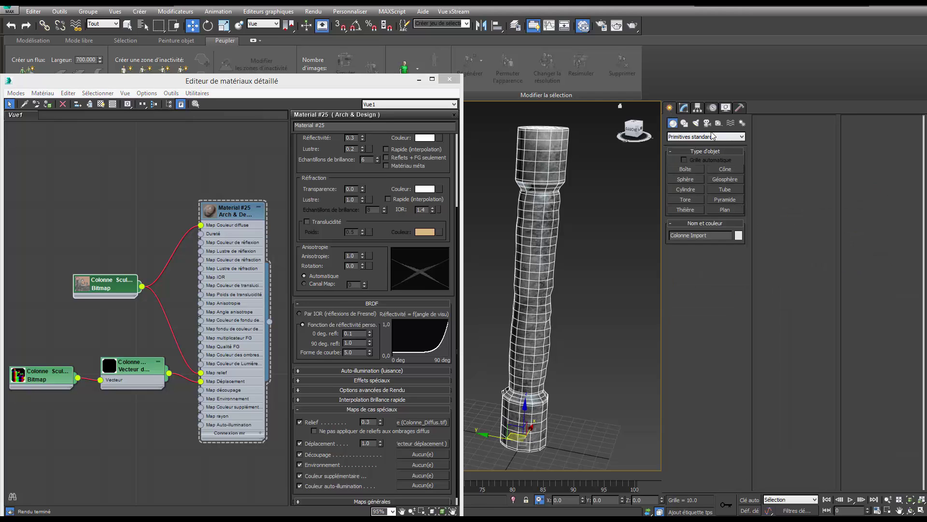
Step: Draw an mr sky portal light, raise it above the column, and tilt it
click(695, 123)
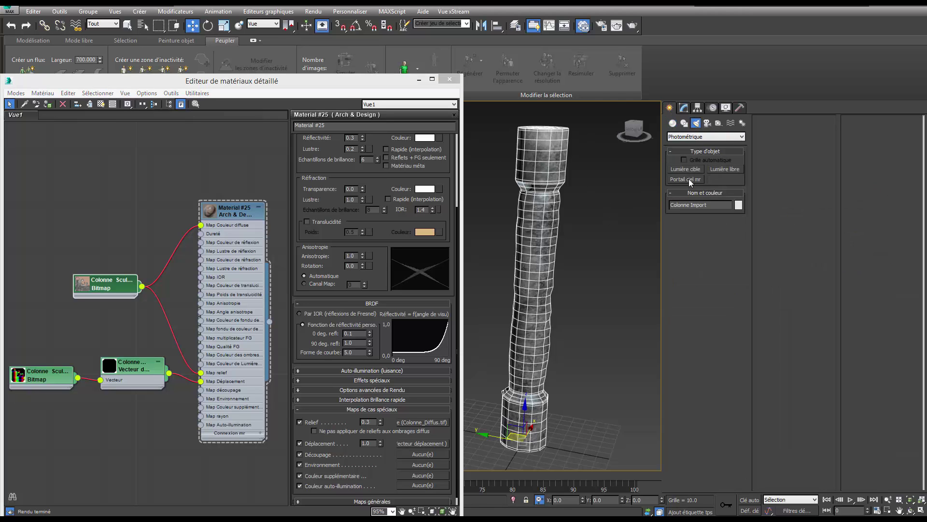
click(690, 180)
mouse_move(542, 343)
mouse_down()
mouse_move(557, 402)
mouse_move(560, 376)
mouse_up()
key(w)
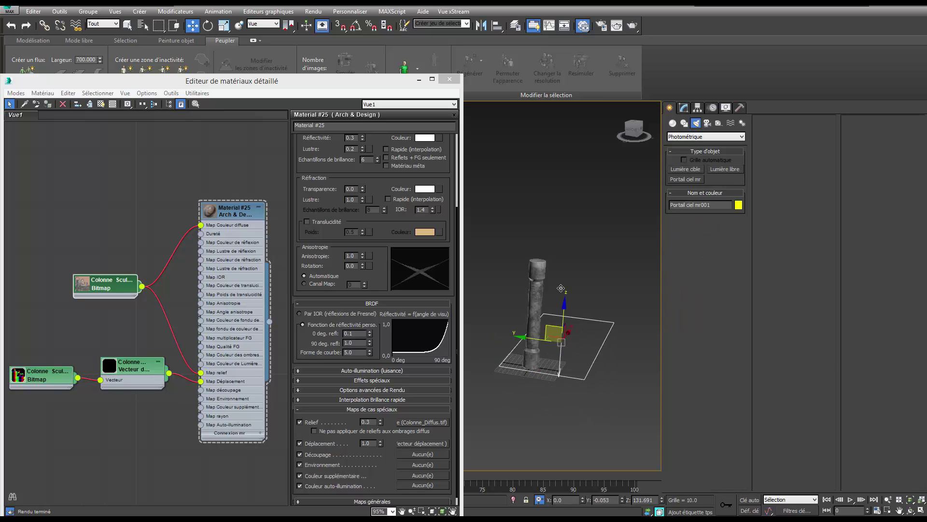
mouse_move(560, 289)
mouse_down()
mouse_move(563, 251)
mouse_move(611, 267)
mouse_up()
right_click(560, 256)
click(567, 267)
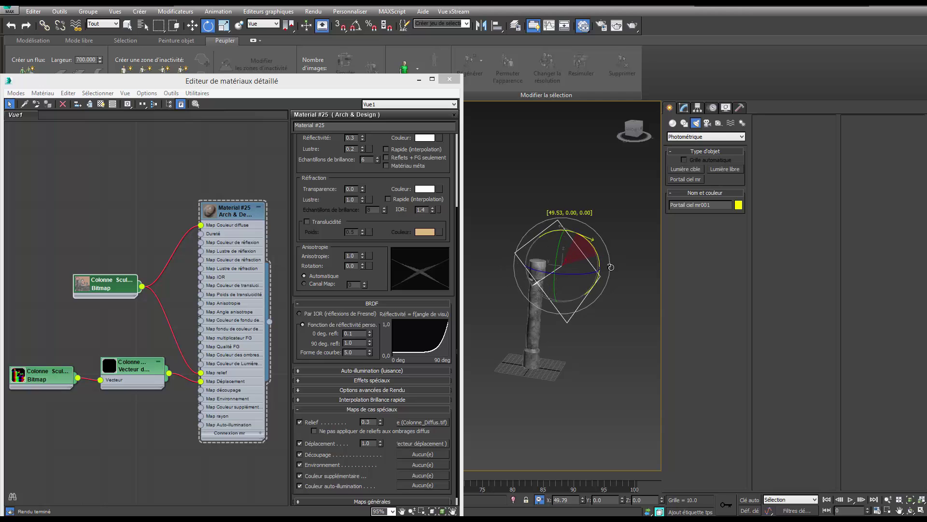
scroll(546, 289, up, 2)
scroll(546, 289, up, 3)
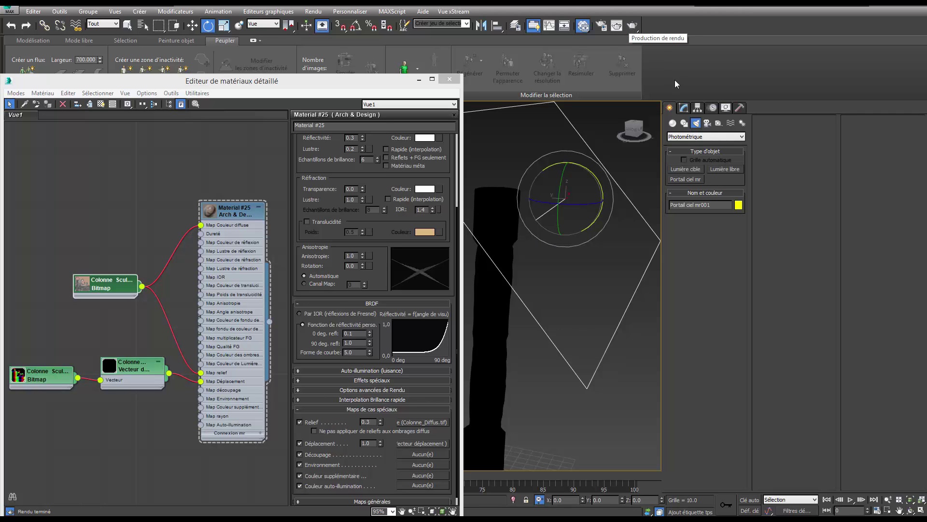
Step: Set the portal light's colour source to Personnalisé under Paramètres avancés
click(683, 108)
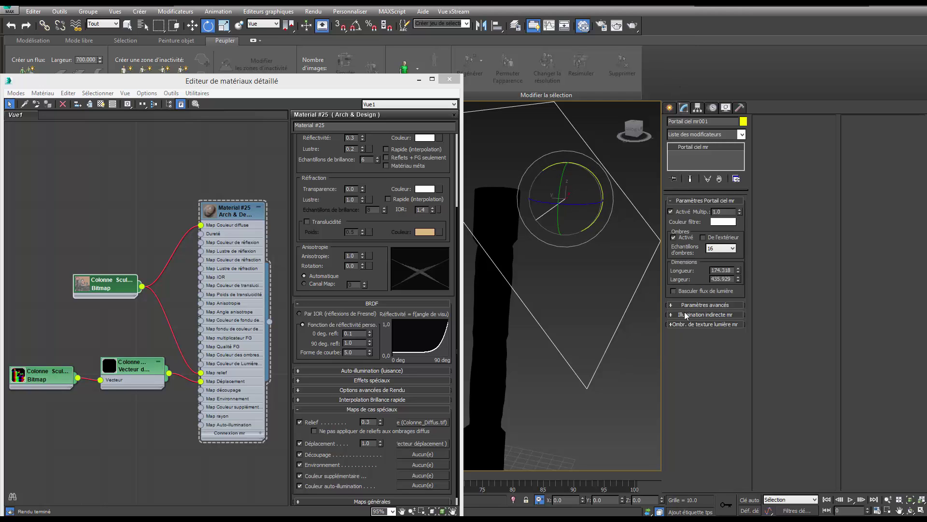
click(685, 315)
click(684, 314)
click(682, 306)
click(672, 359)
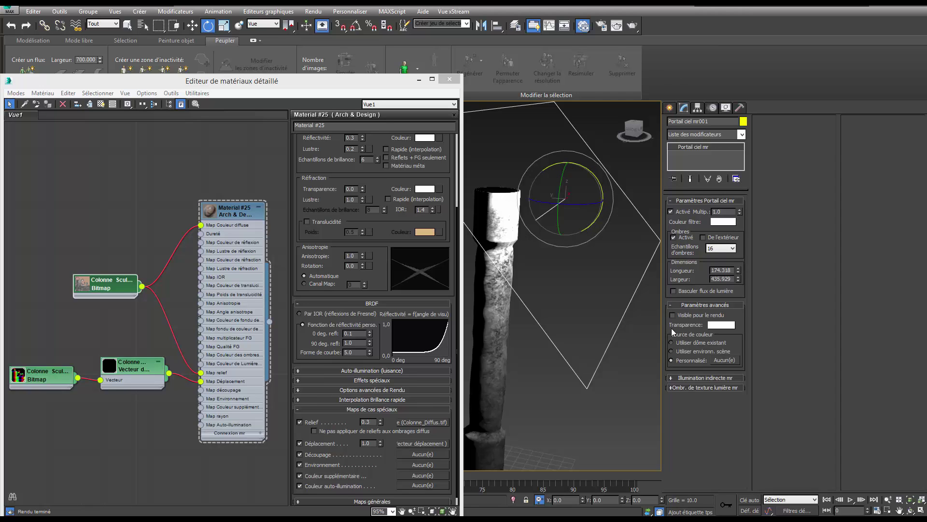
alt+middle_drag(541, 237, 603, 124)
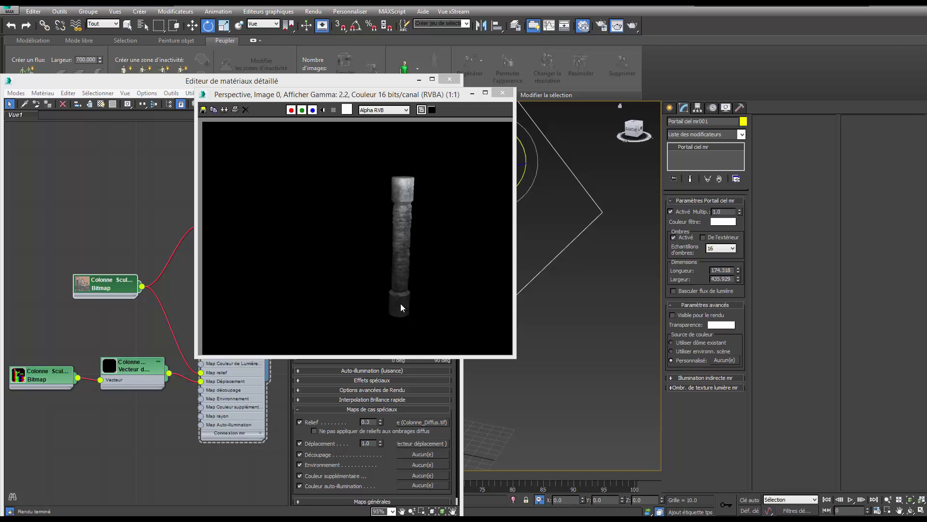
Step: Close the rendered frame and Slate Material Editor, then orbit around the column
click(502, 92)
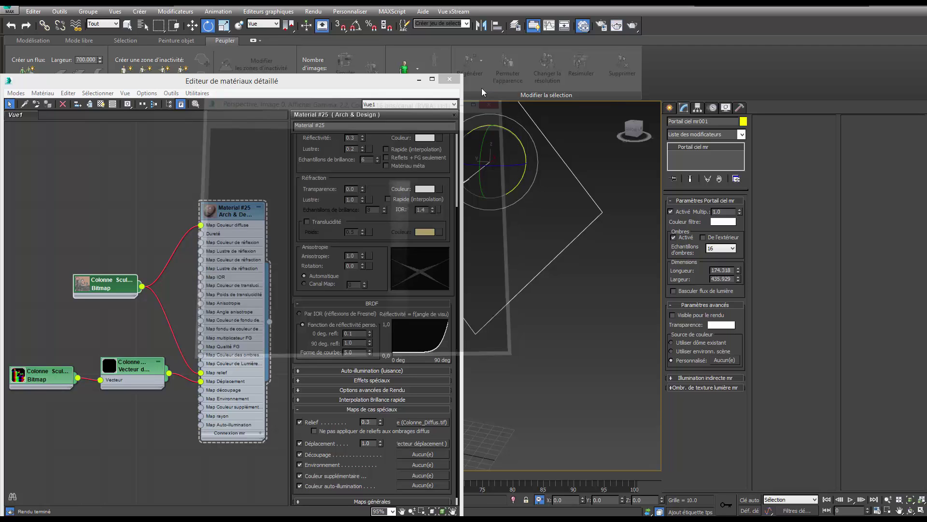
key(m)
alt+middle_drag(425, 241, 448, 224)
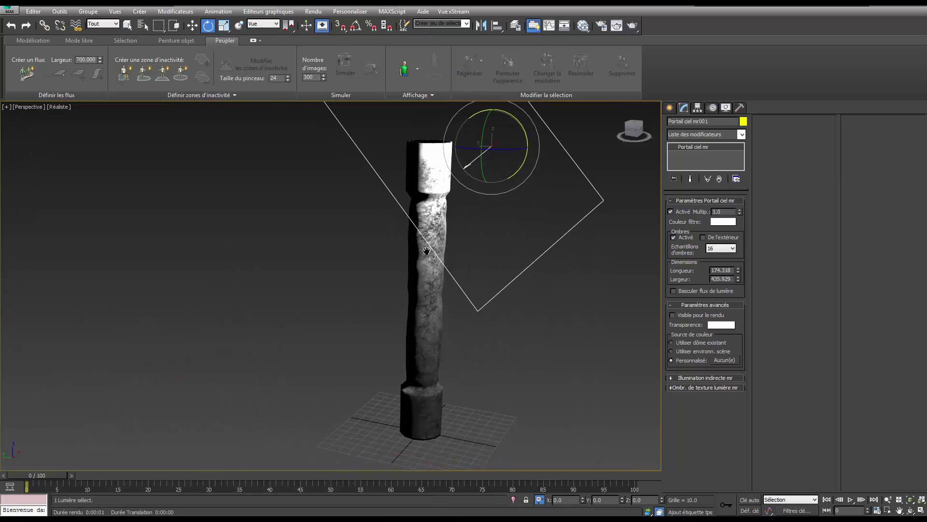
Step: Add Lissage rapide to the column with 0 viewport iterations and 2 render iterations
click(742, 134)
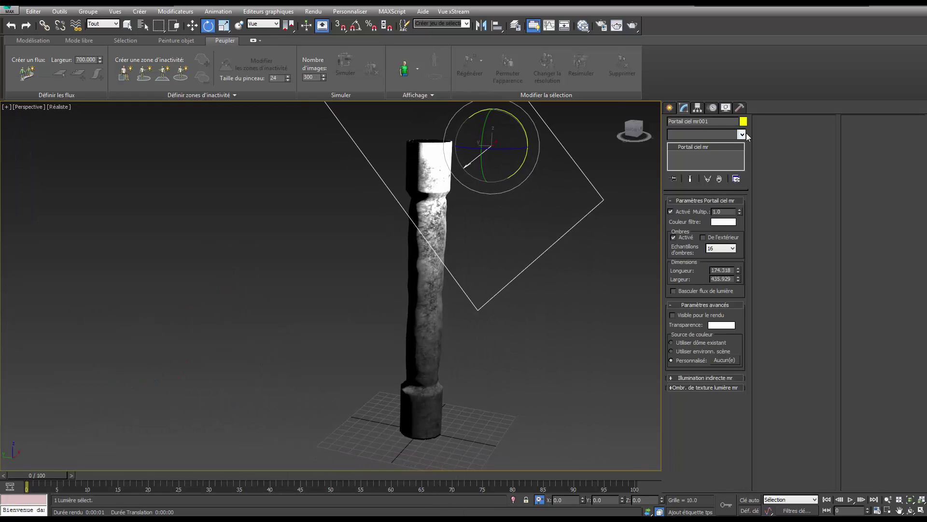
click(418, 349)
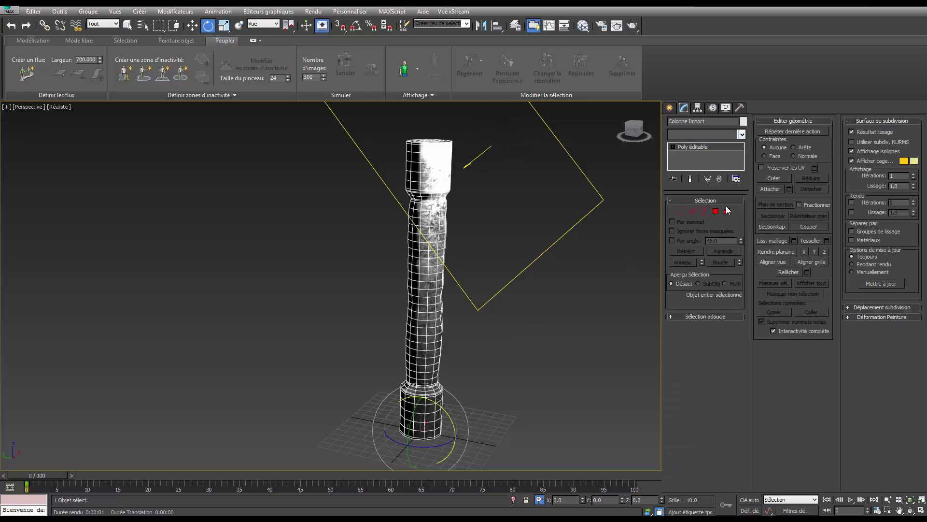
click(742, 134)
scroll(712, 286, down, 2)
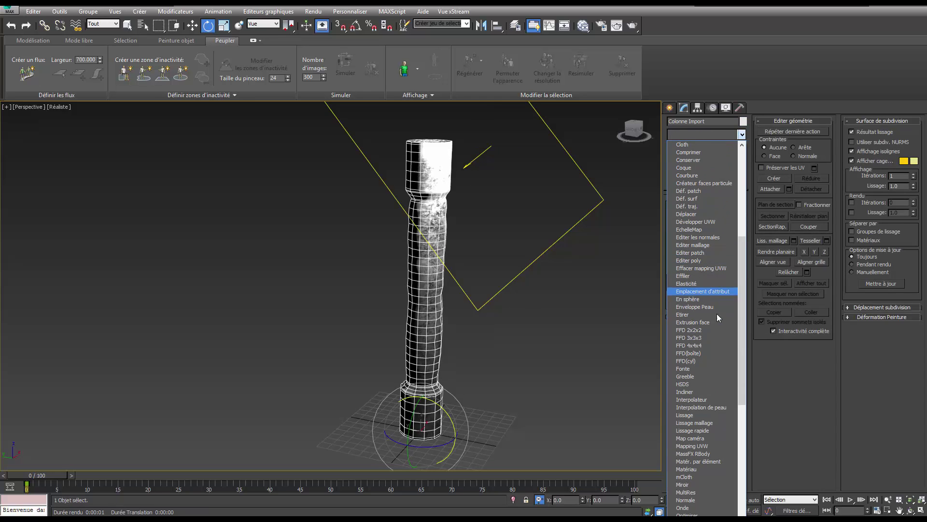
click(695, 431)
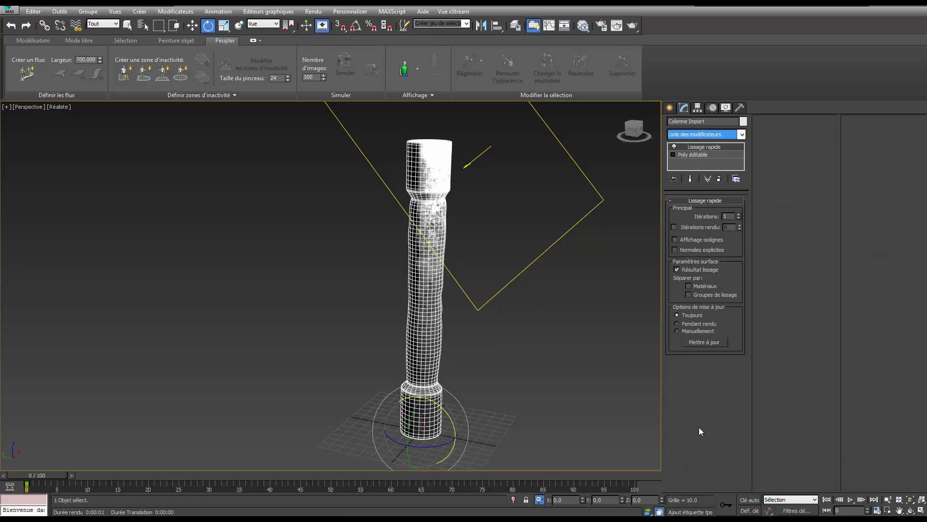
click(738, 218)
click(714, 227)
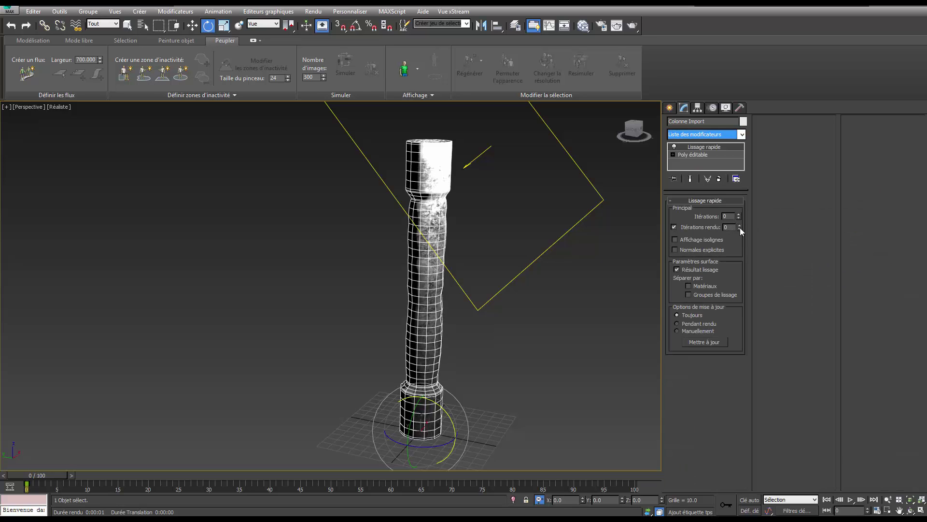
click(740, 225)
Step: Frame the column in the view and render a test image
scroll(435, 286, up, 2)
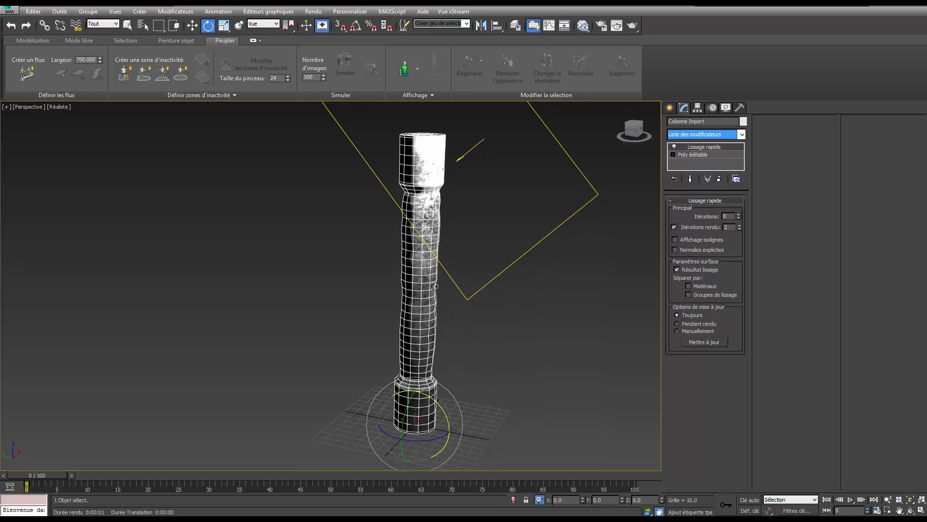
scroll(435, 286, up, 2)
middle_drag(435, 285, 366, 310)
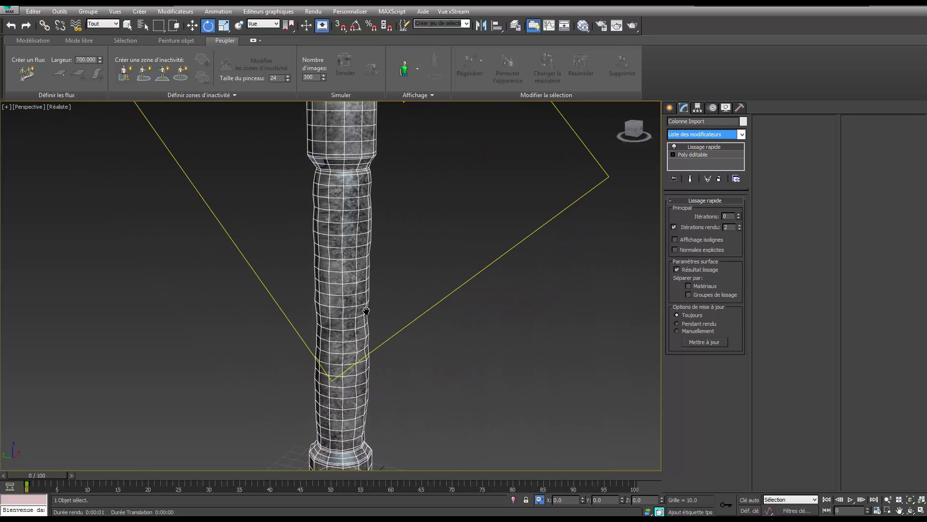
key(shift+q)
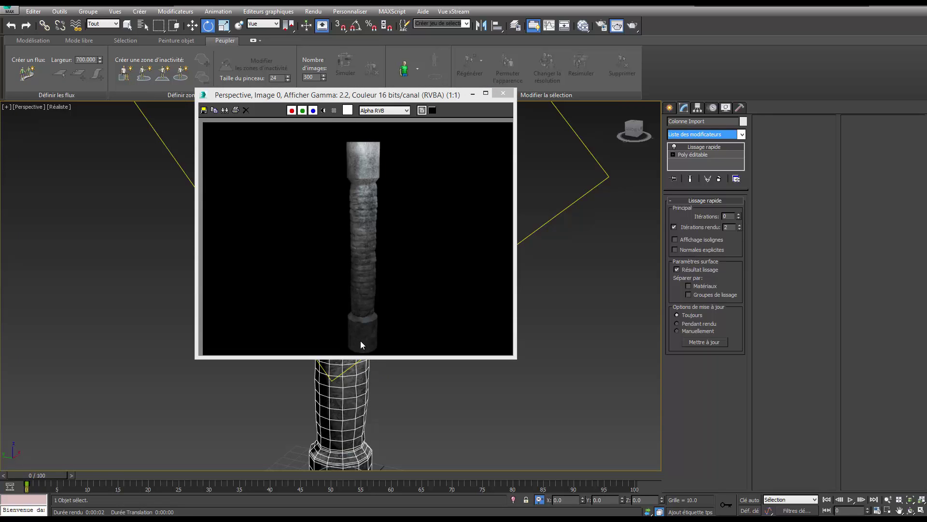
Step: Close the test render and delete the Portail ciel mr sky portal light beside the column
click(503, 93)
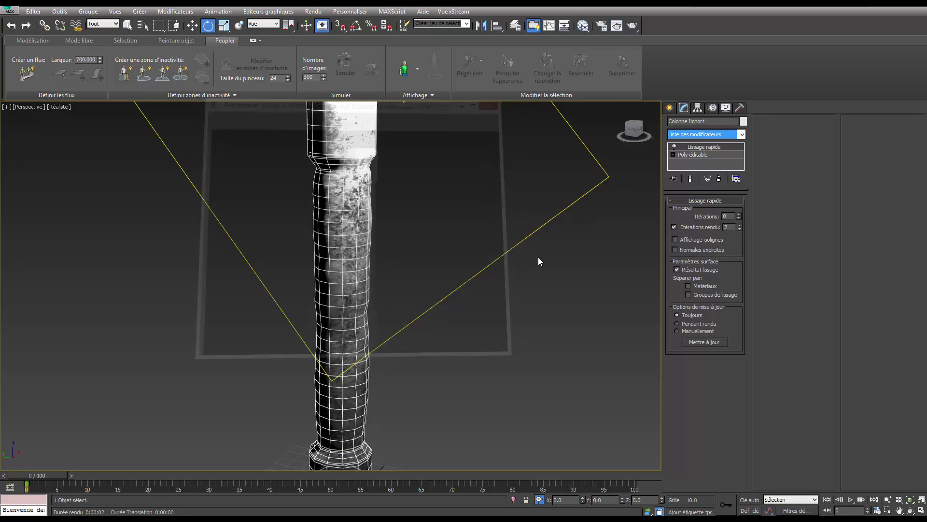
scroll(470, 245, down, 3)
click(446, 170)
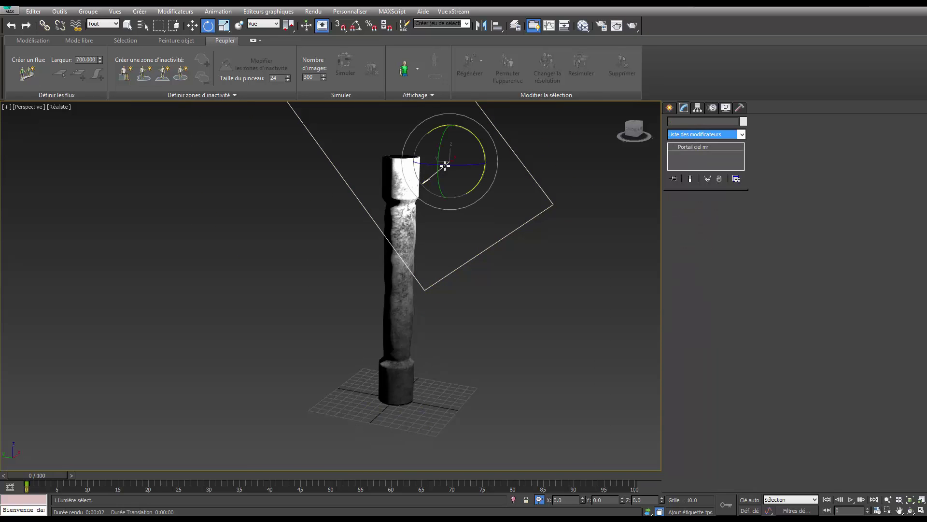
key(Delete)
Step: Save the scene as Colonne01.max
mouse_move(446, 172)
middle_down()
mouse_move(359, 231)
mouse_move(380, 238)
middle_up()
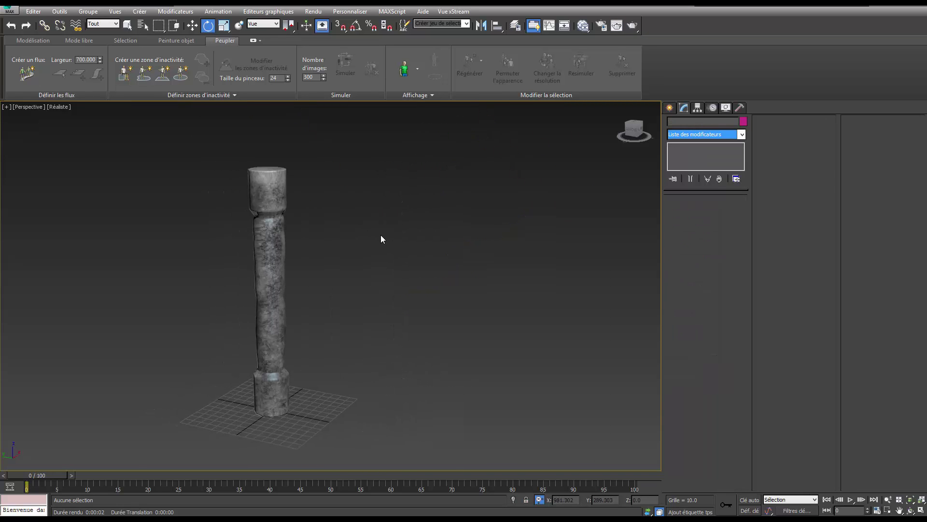
key(ctrl+s)
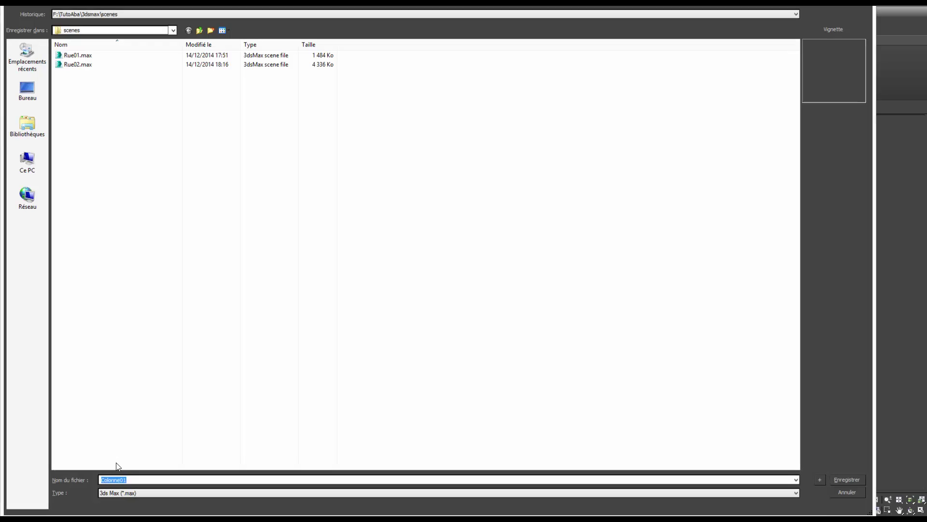
key(Return)
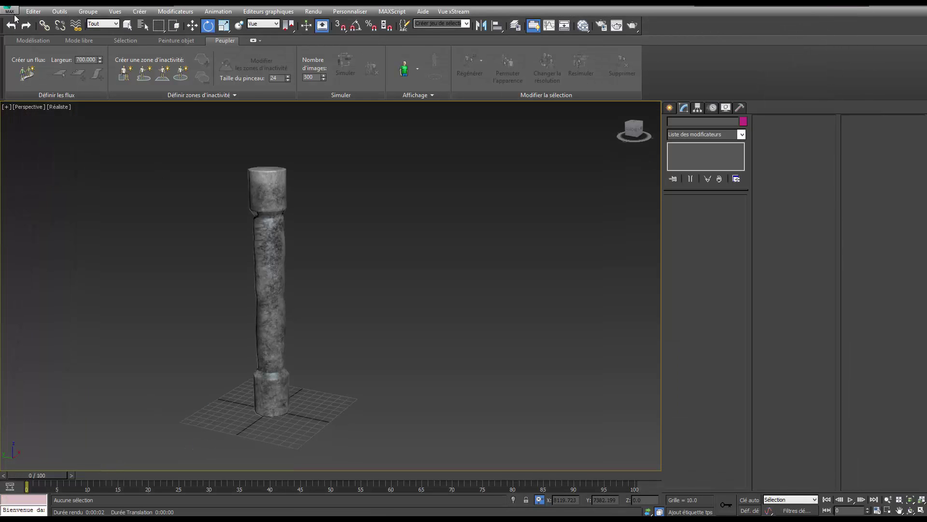
Step: Load Rue02.max from the recent documents and return to plain object selection
click(11, 10)
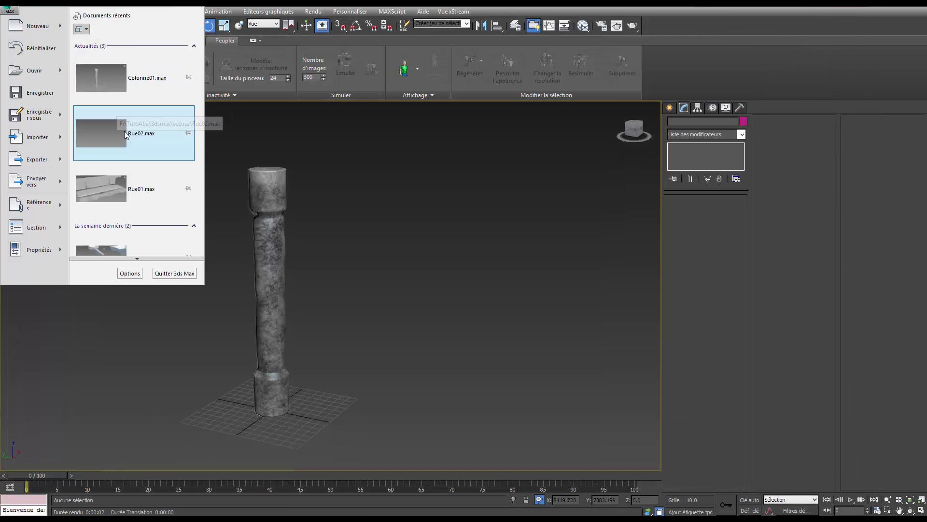
key(Escape)
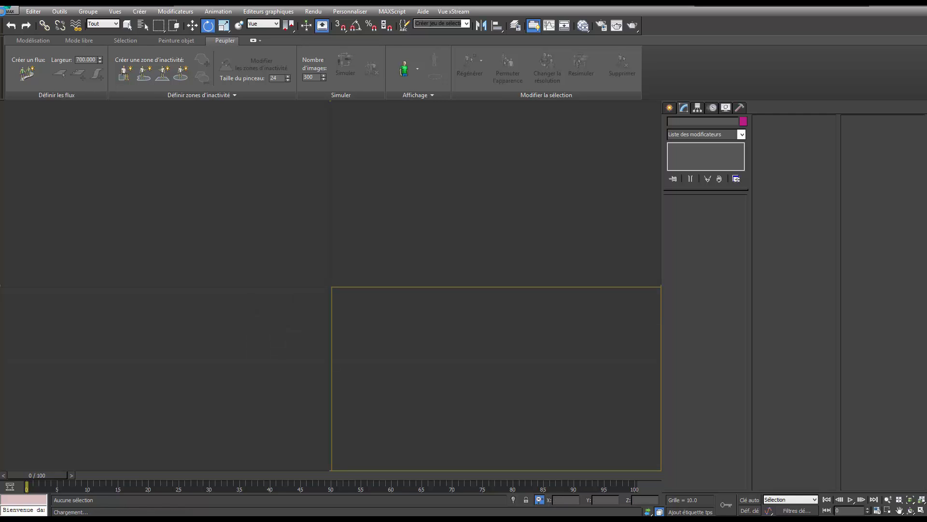
key(q)
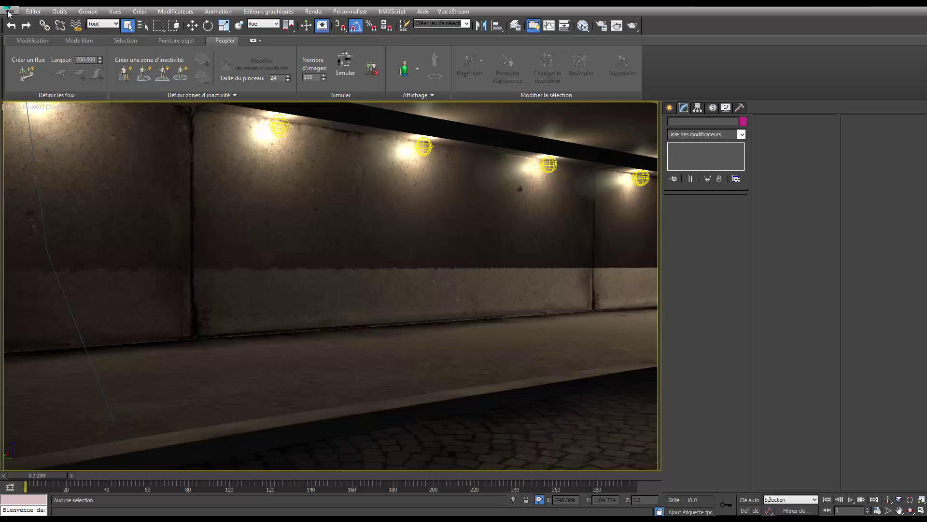
Step: Merge the Colonne Import object from Colonne01.max using Importer > Fusionner
click(8, 13)
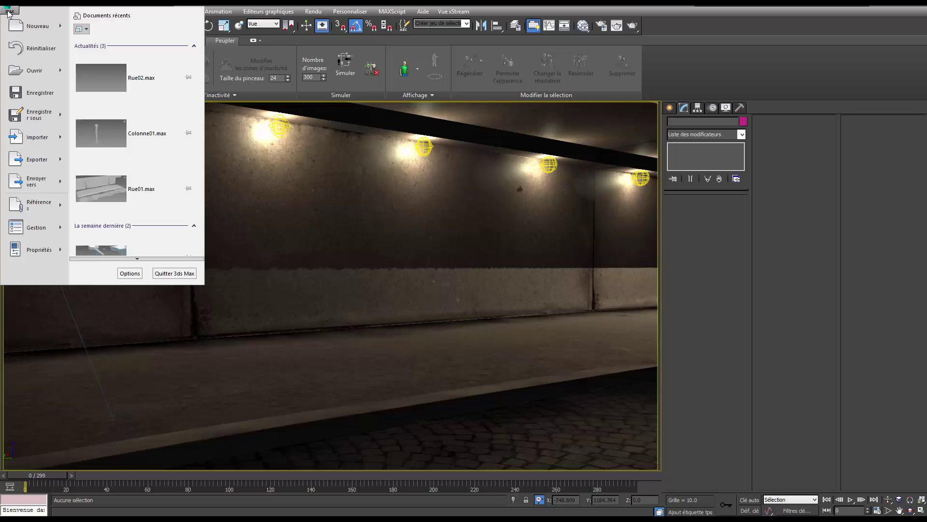
click(56, 136)
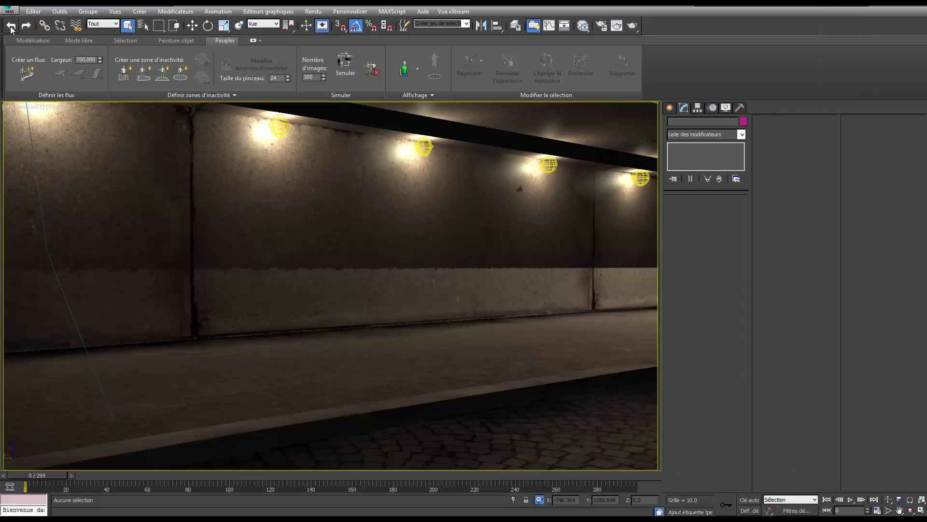
click(11, 9)
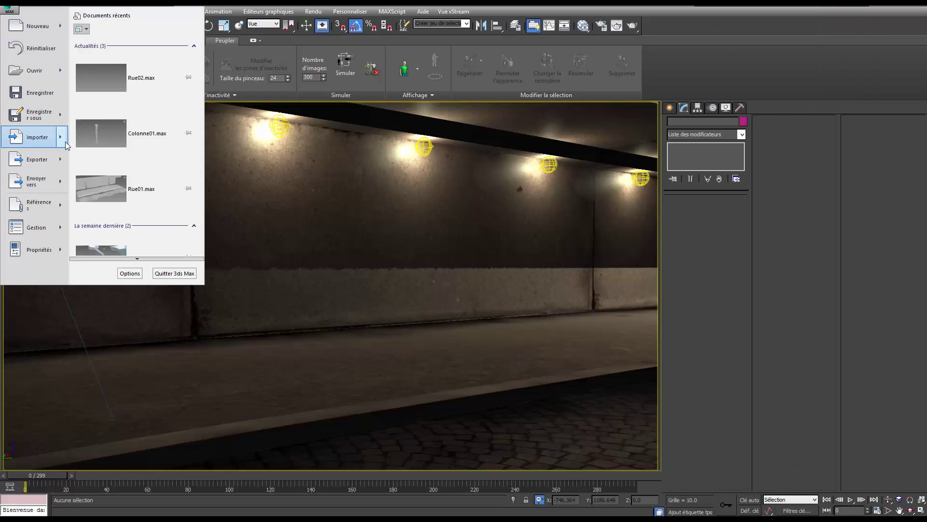
key(Escape)
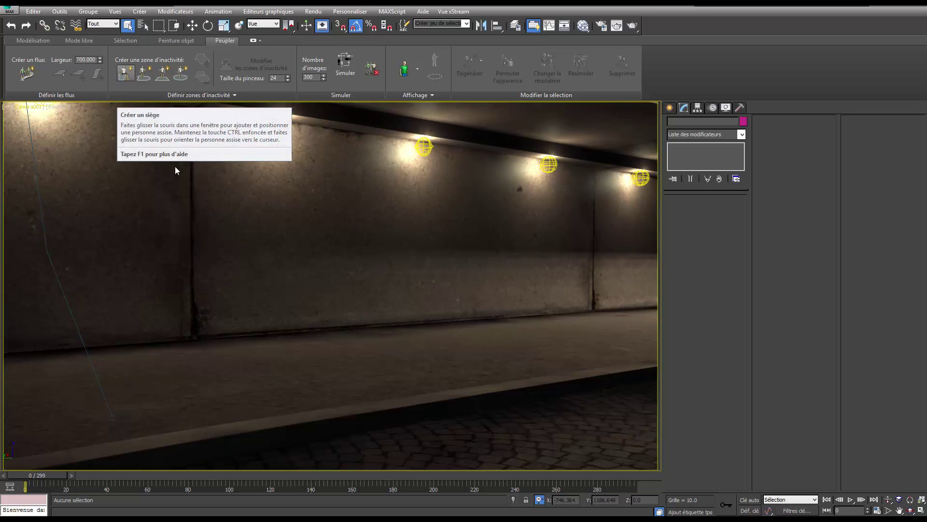
key(ctrl+o)
click(82, 56)
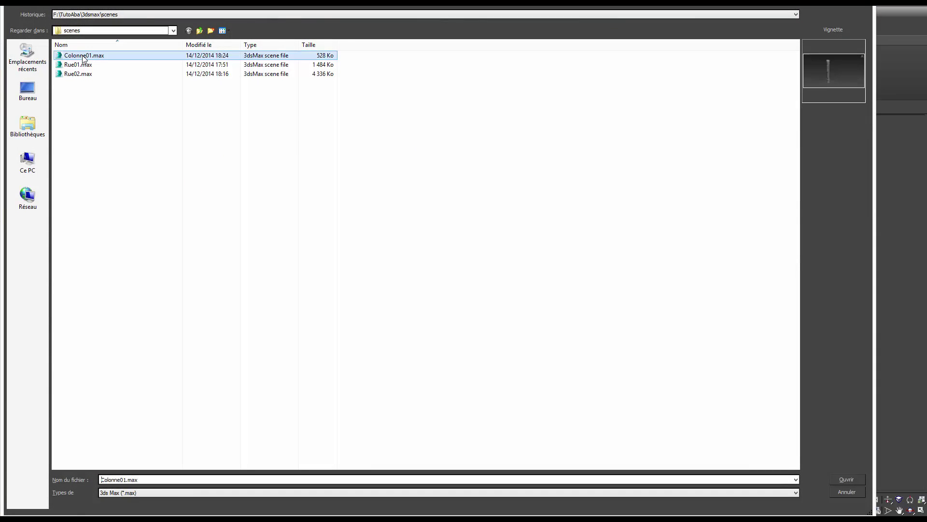
double_click(83, 56)
click(404, 186)
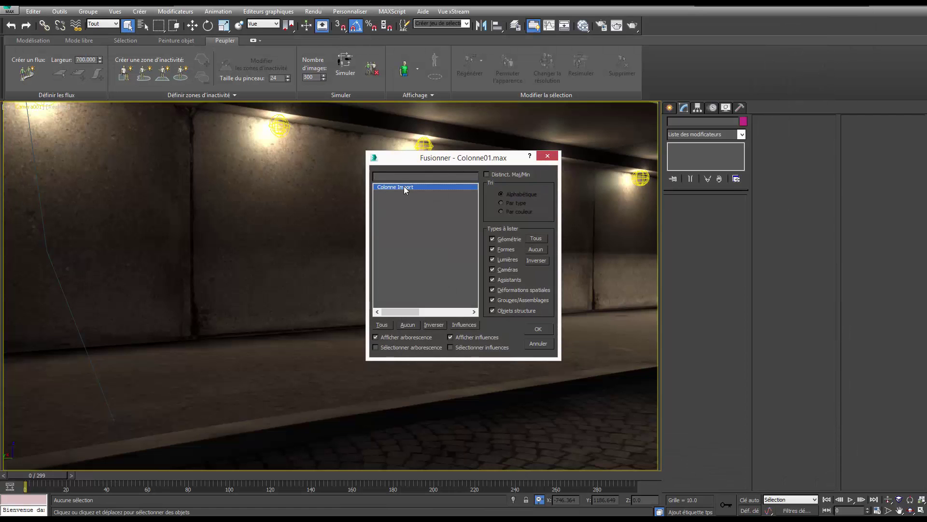
double_click(404, 187)
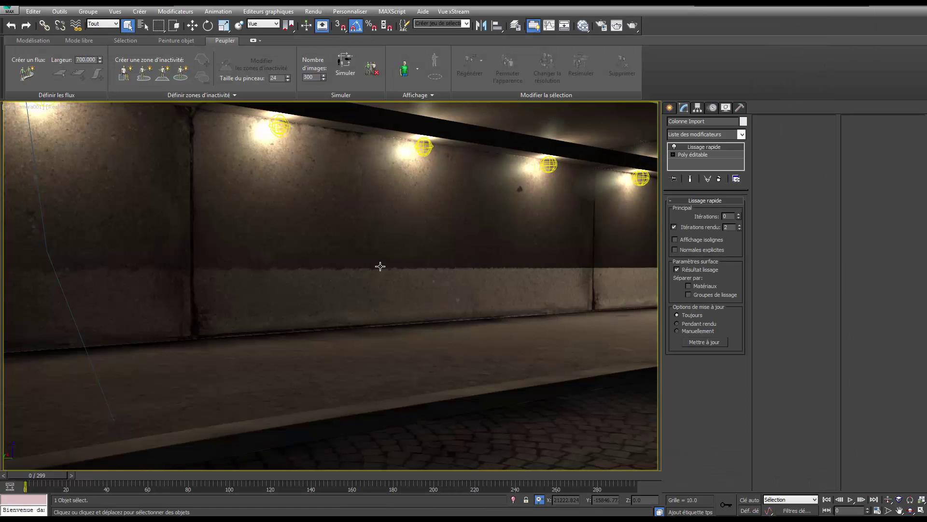
Step: In Perspective view, move the column to the walkway curb
key(p)
scroll(470, 255, up, 2)
mouse_move(470, 254)
middle_down()
mouse_move(296, 303)
mouse_move(309, 308)
middle_up()
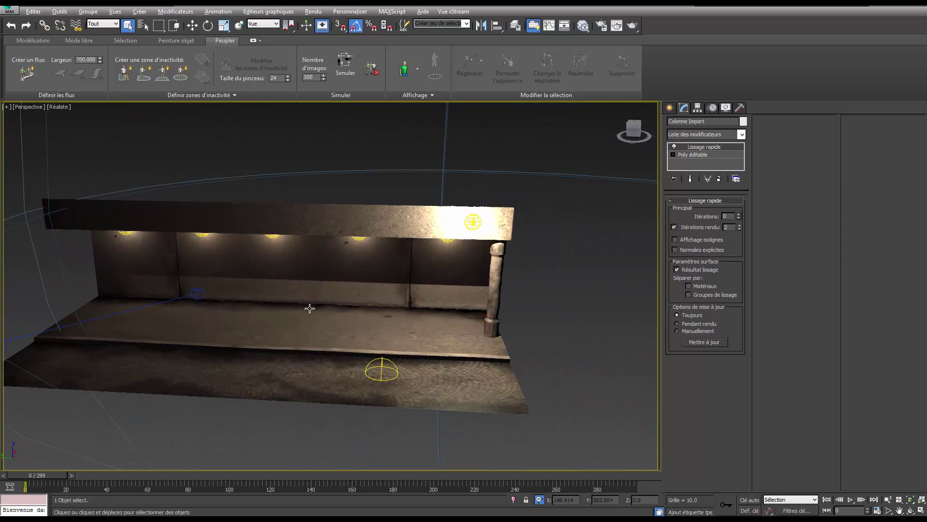
right_click(499, 303)
scroll(503, 329, up, 2)
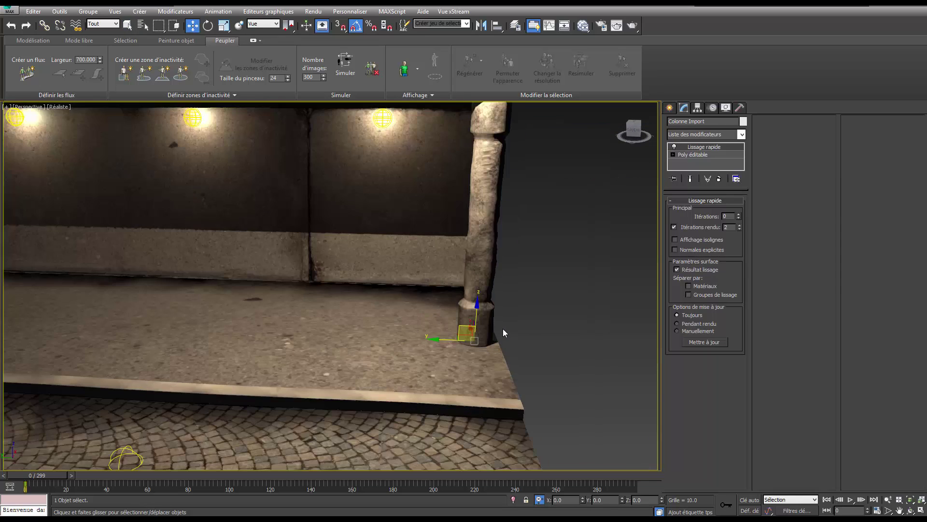
scroll(456, 331, up, 2)
scroll(458, 330, up, 1)
scroll(458, 331, down, 1)
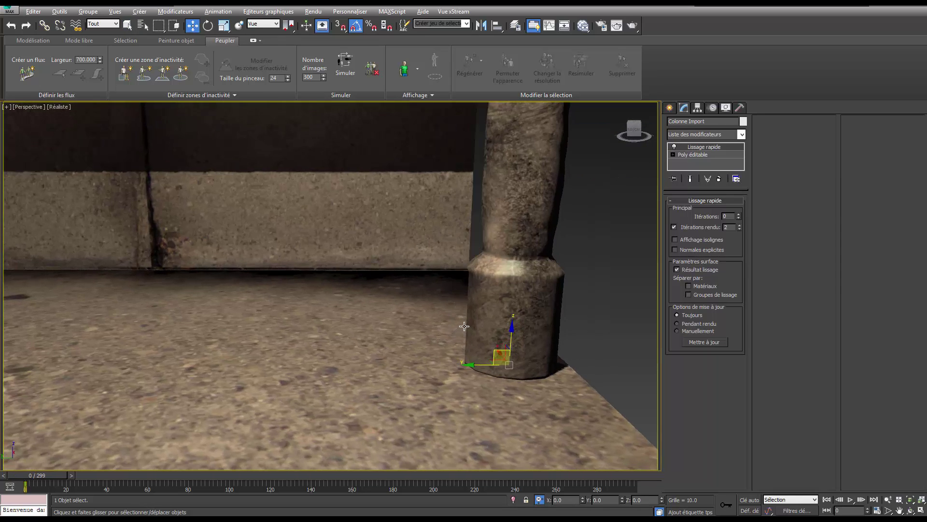
scroll(457, 332, down, 1)
scroll(454, 333, down, 3)
scroll(450, 335, down, 2)
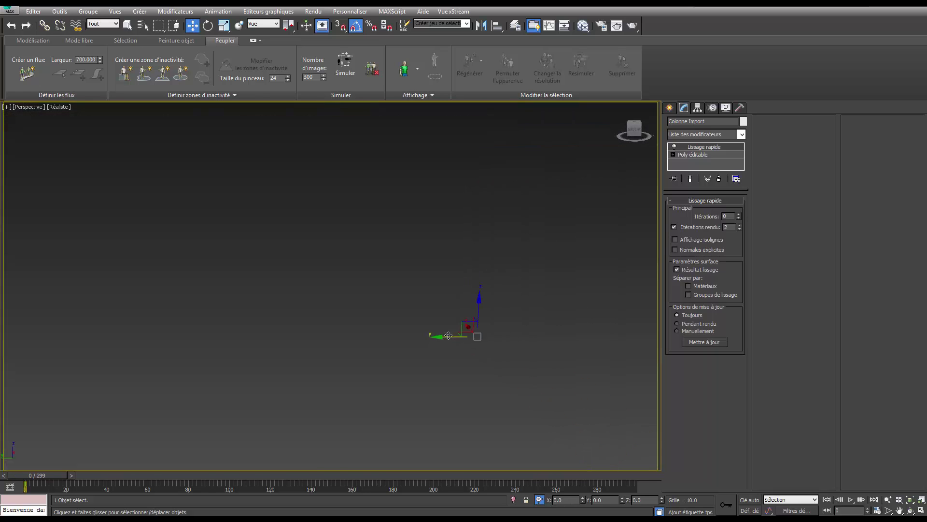
Step: Shift-clone five instanced copies of the column along Y, then return to Camera001 view
shift+drag(450, 336, 318, 343)
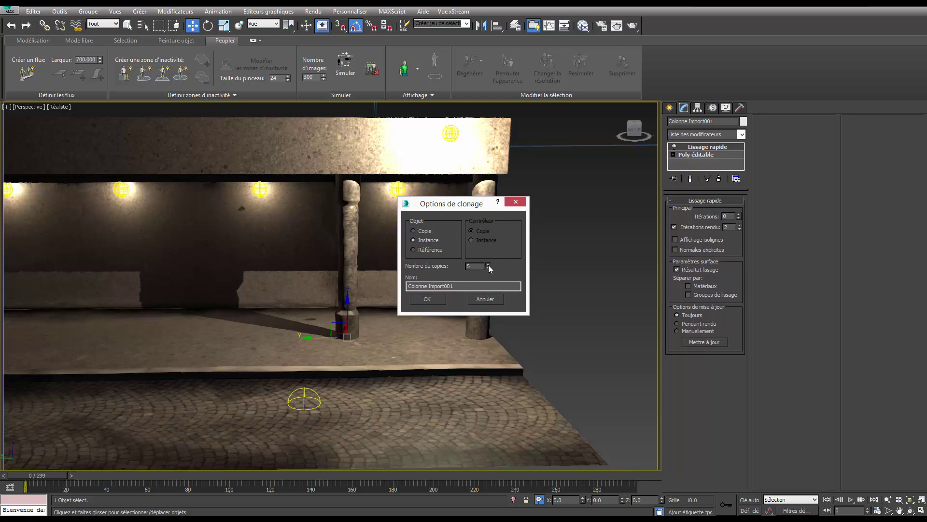
click(436, 296)
scroll(435, 297, down, 3)
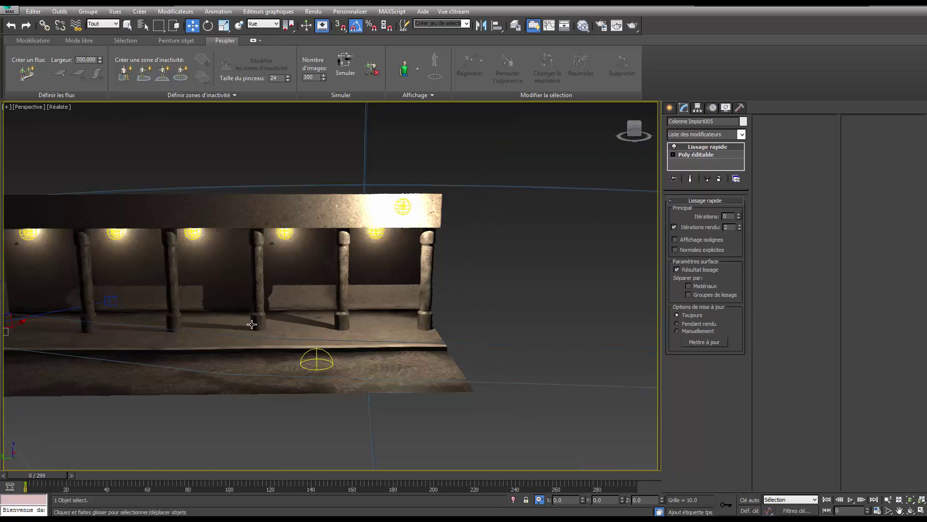
middle_drag(288, 316, 425, 318)
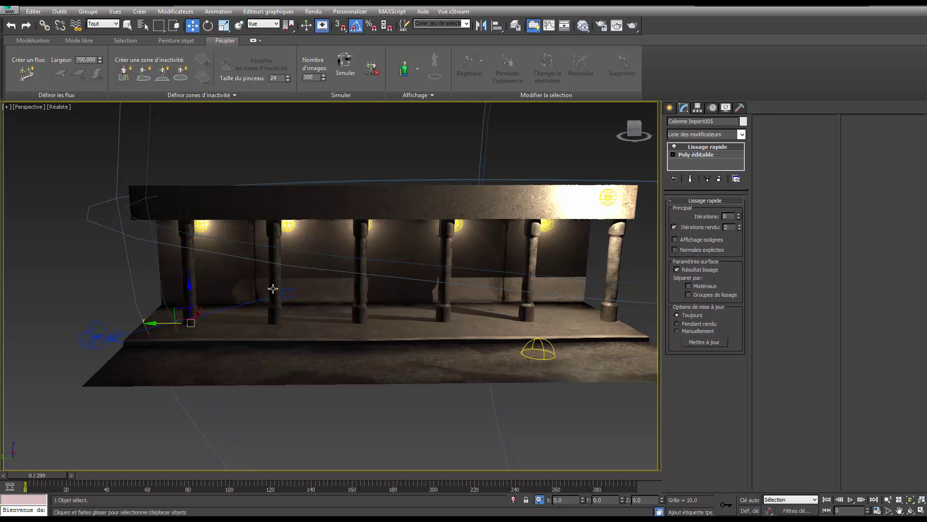
key(c)
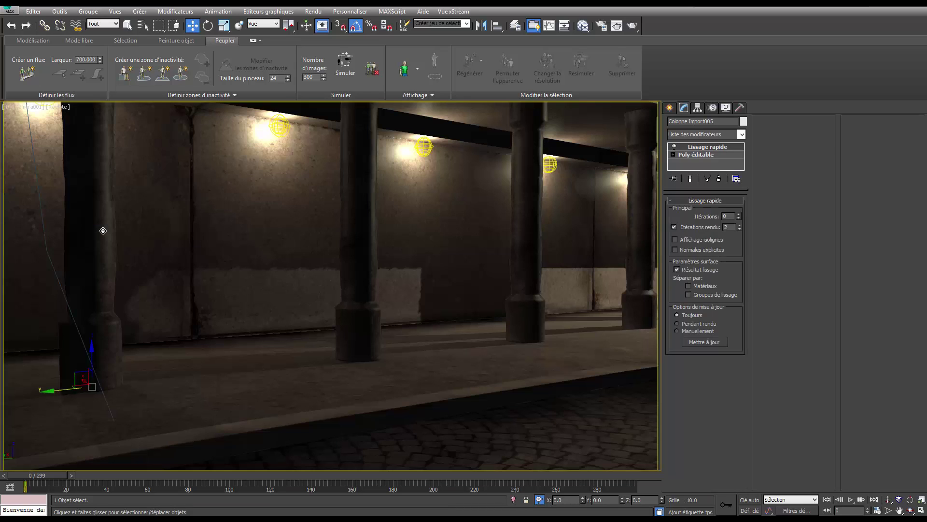
Step: Rotate the columns individually on Z, by about -115, 100 and -40 degrees
right_click(103, 232)
click(112, 247)
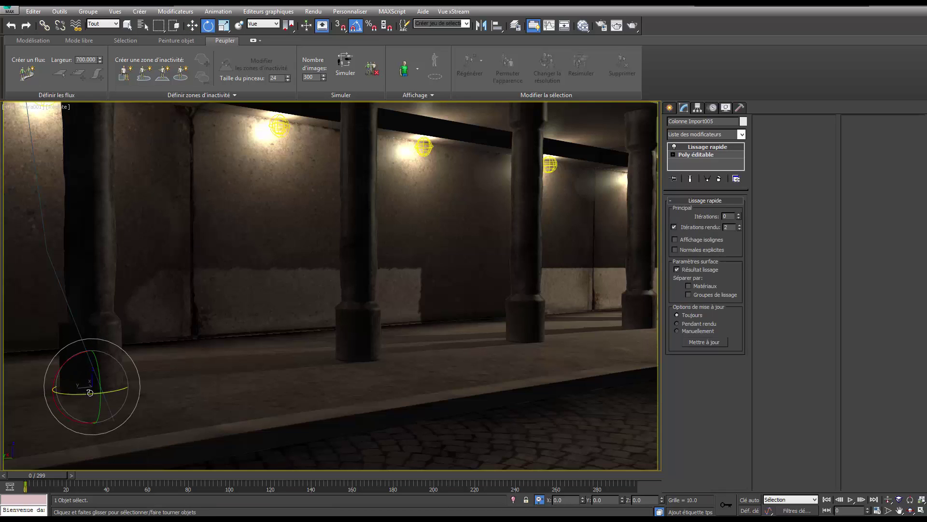
drag(90, 392, 176, 389)
click(355, 283)
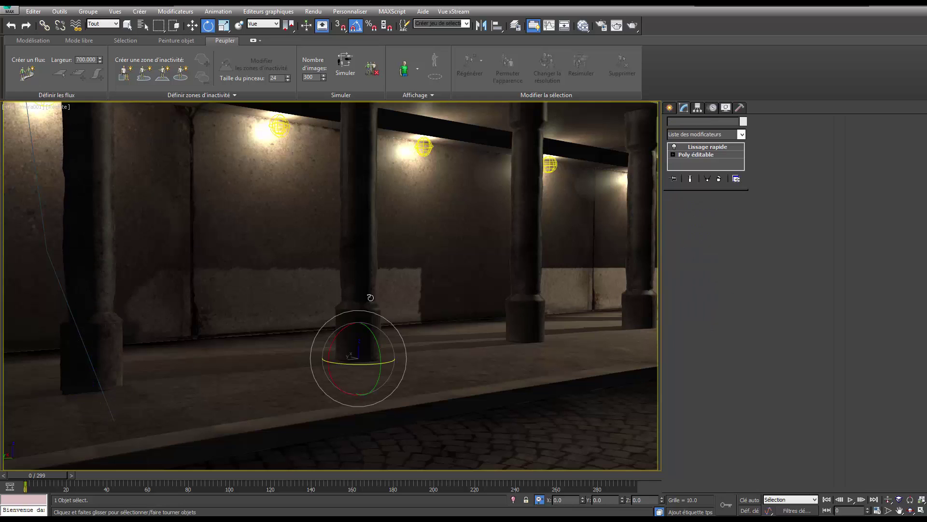
drag(360, 363, 325, 357)
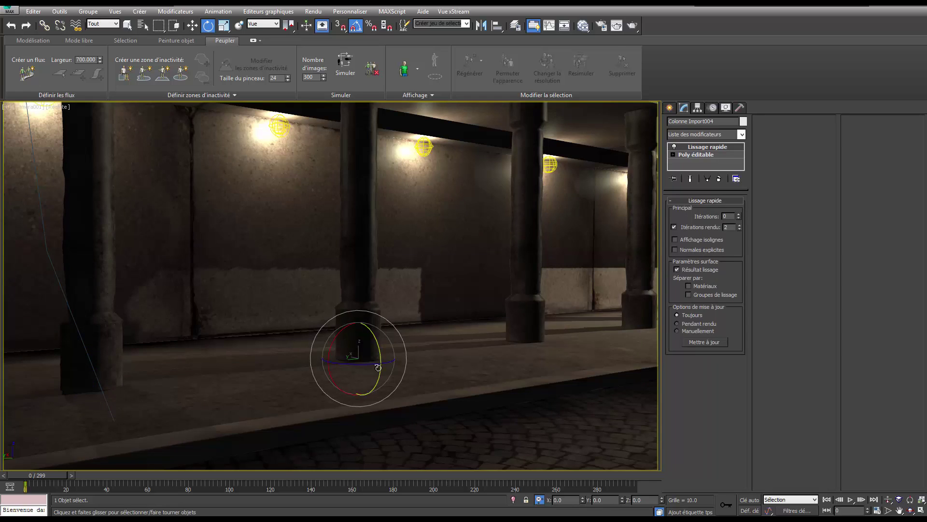
click(525, 273)
drag(569, 352, 612, 336)
click(631, 287)
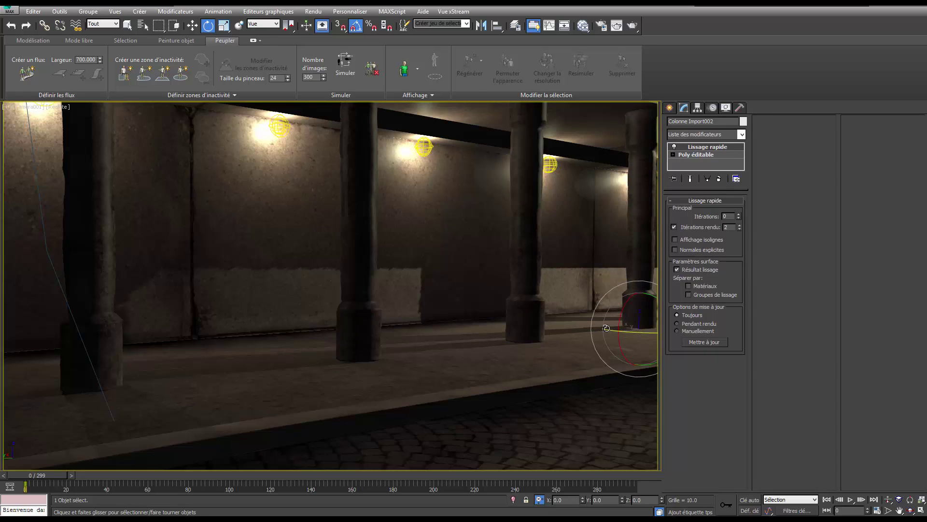
Step: Adjust the camera framing of the arcade and start a Caméra001 production render
middle_drag(613, 336, 583, 330)
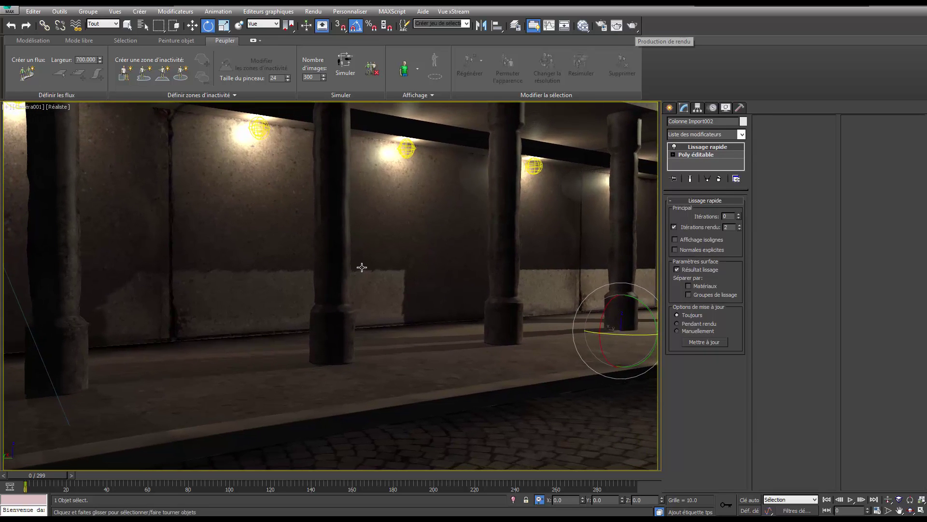
middle_drag(363, 268, 373, 272)
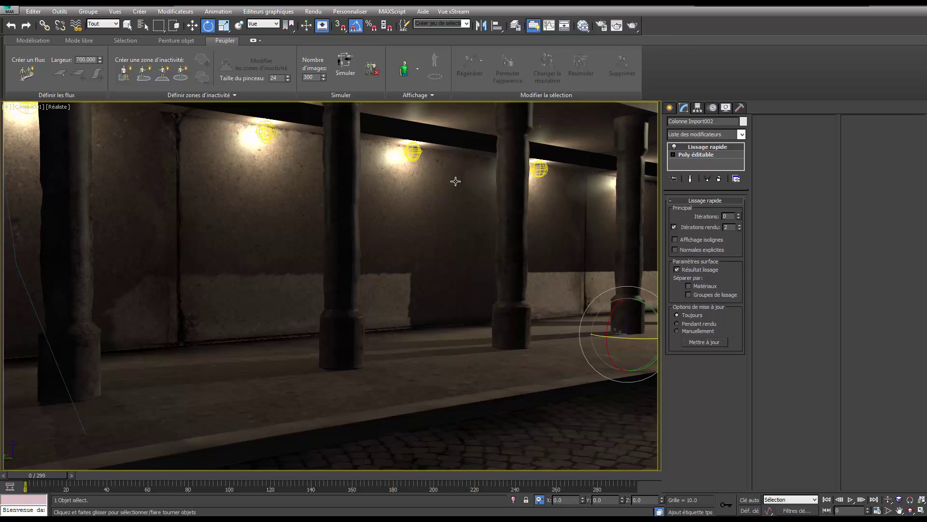
click(633, 26)
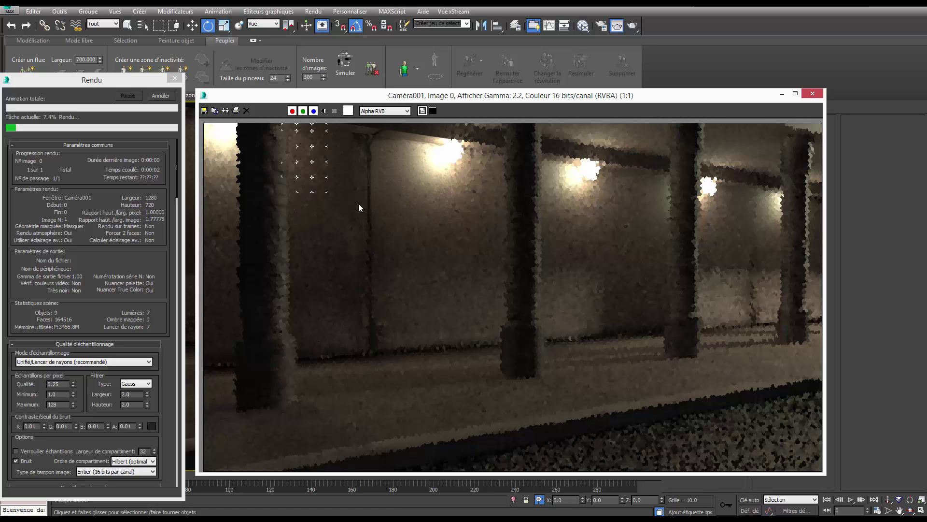
Step: Abort the trial render, set the time slider to frame 103 and render that frame
key(Escape)
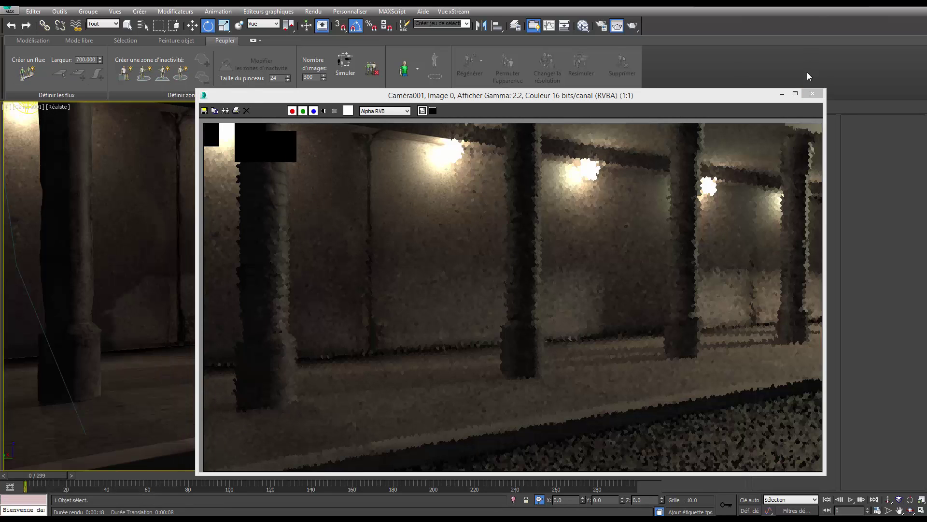
click(813, 94)
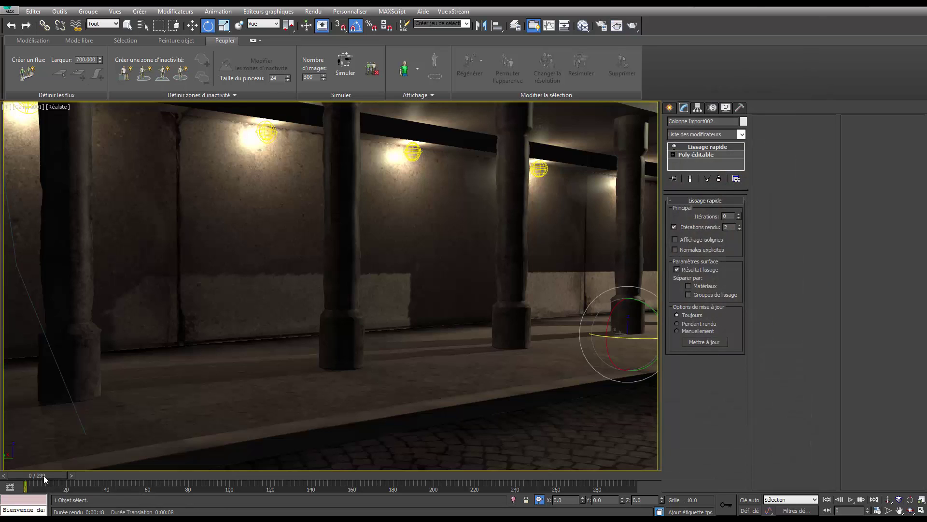
mouse_move(44, 475)
mouse_down()
mouse_move(271, 477)
mouse_move(244, 482)
mouse_move(252, 481)
mouse_up()
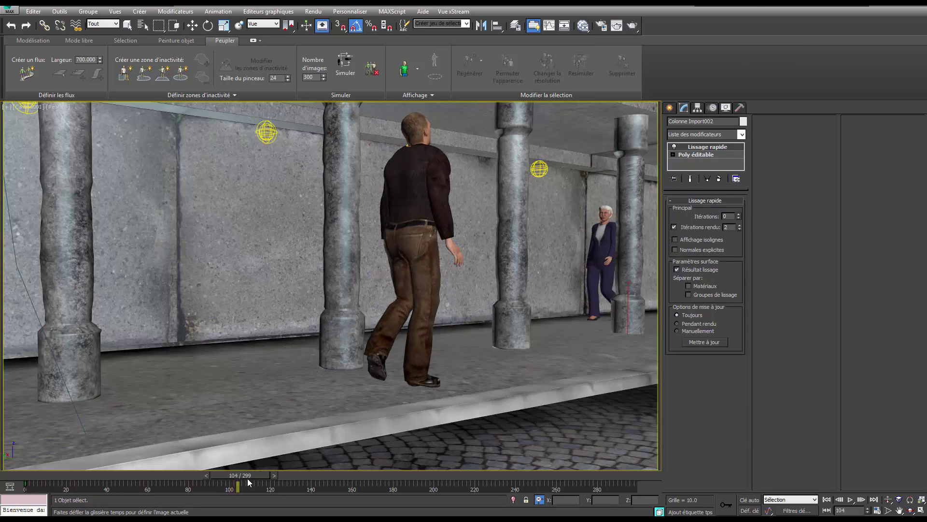
key(e)
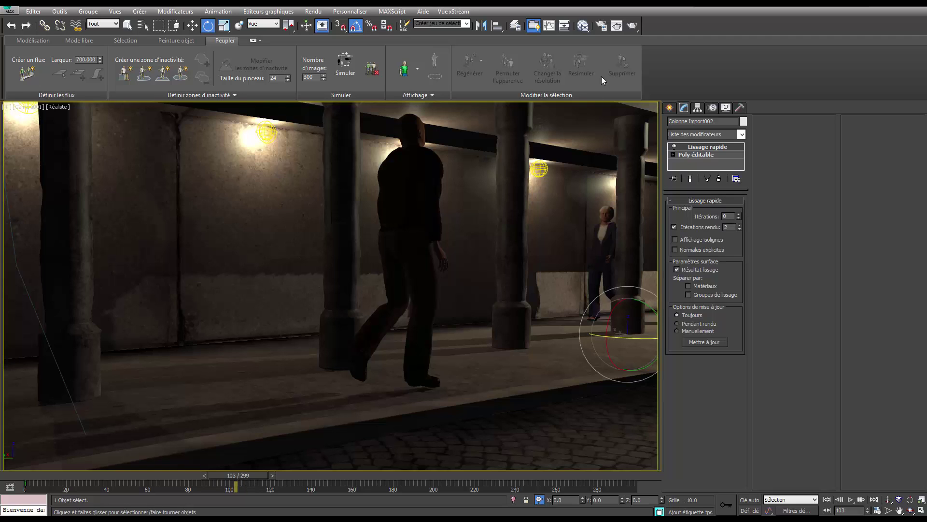
click(632, 26)
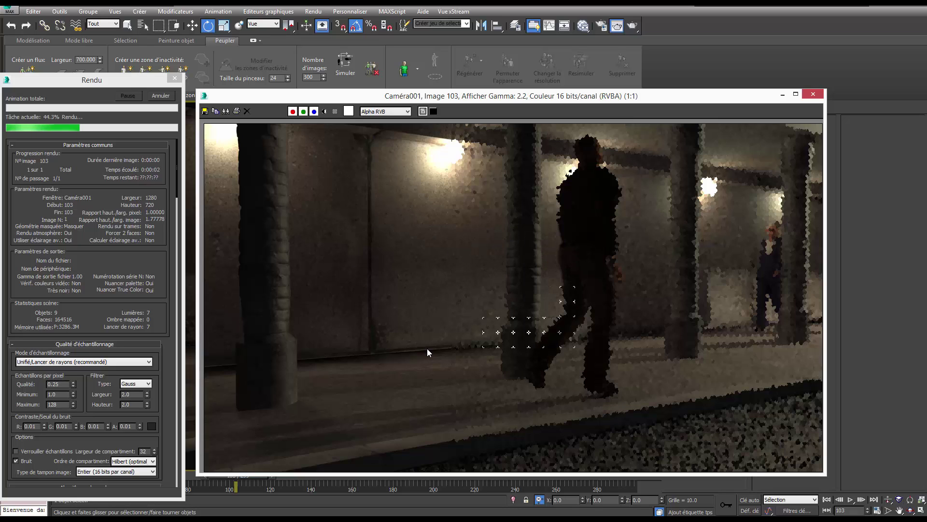
Step: Cancel the frame 103 render with Annuler and close its frame window
click(160, 96)
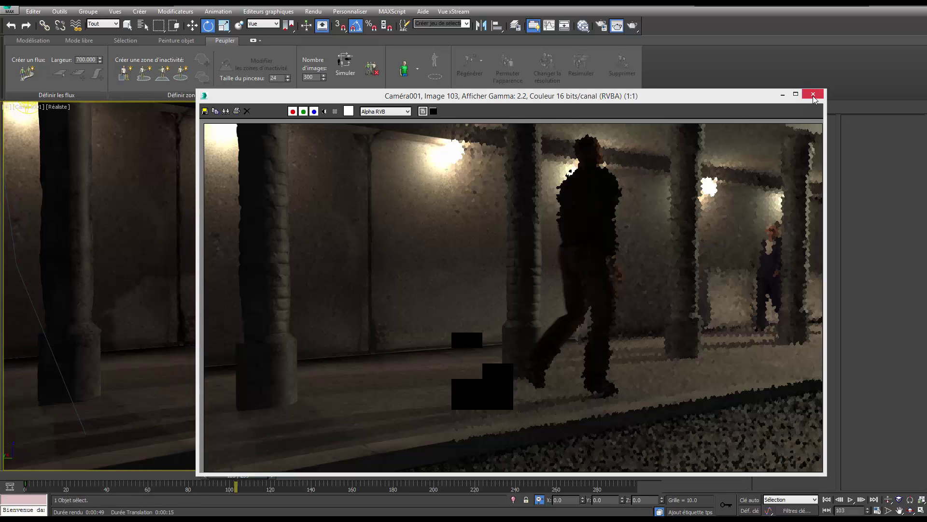
click(814, 95)
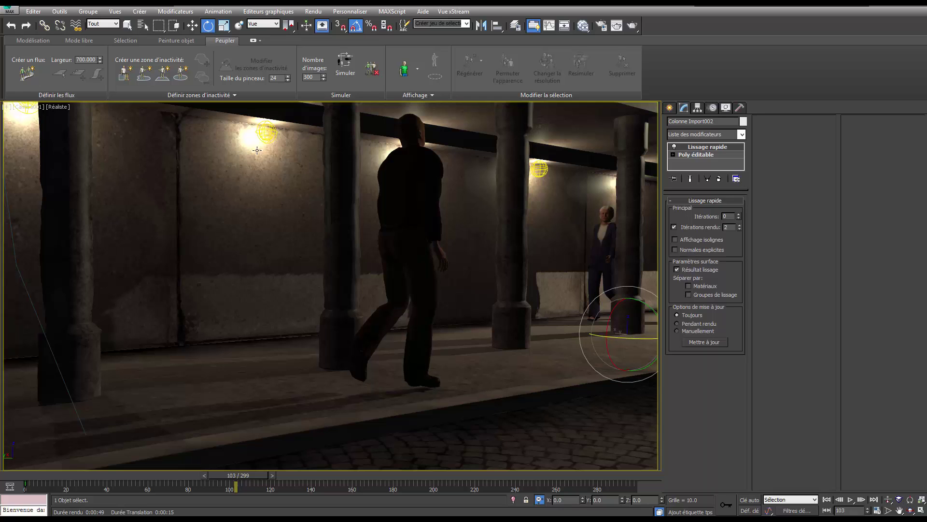
Step: Open the Slate Material Editor and the mental ray Render Setup window
click(582, 26)
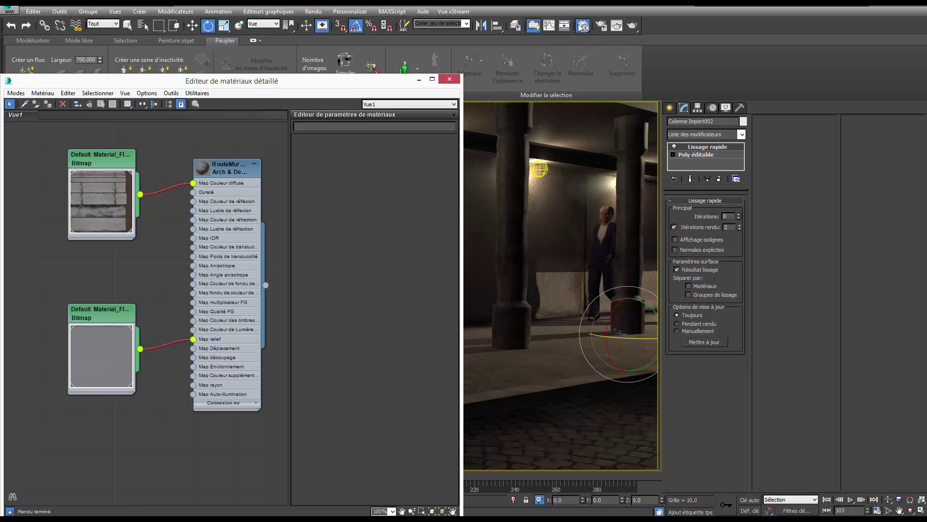
click(601, 26)
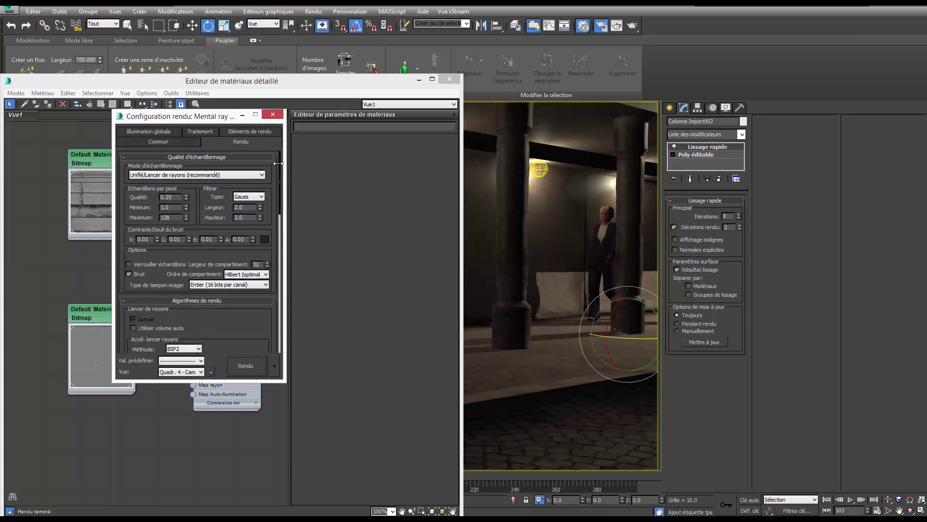
drag(205, 123, 376, 154)
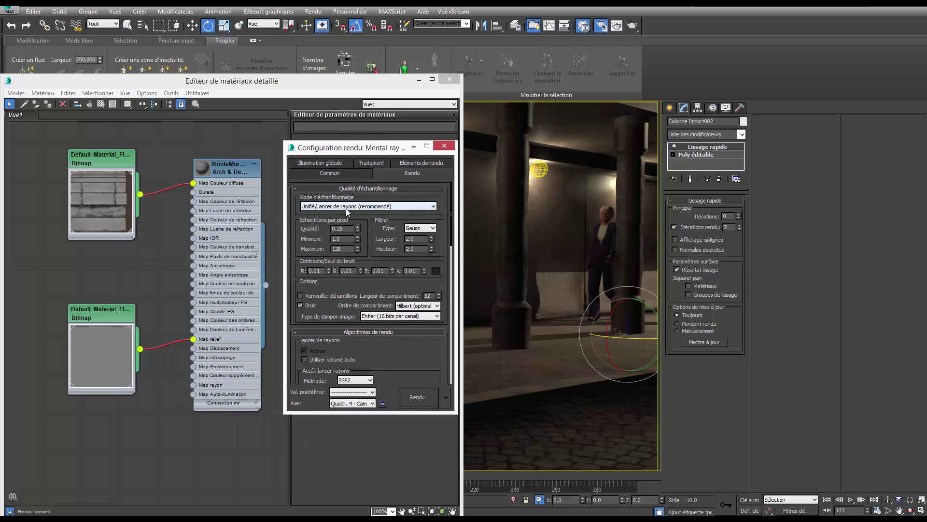
click(444, 146)
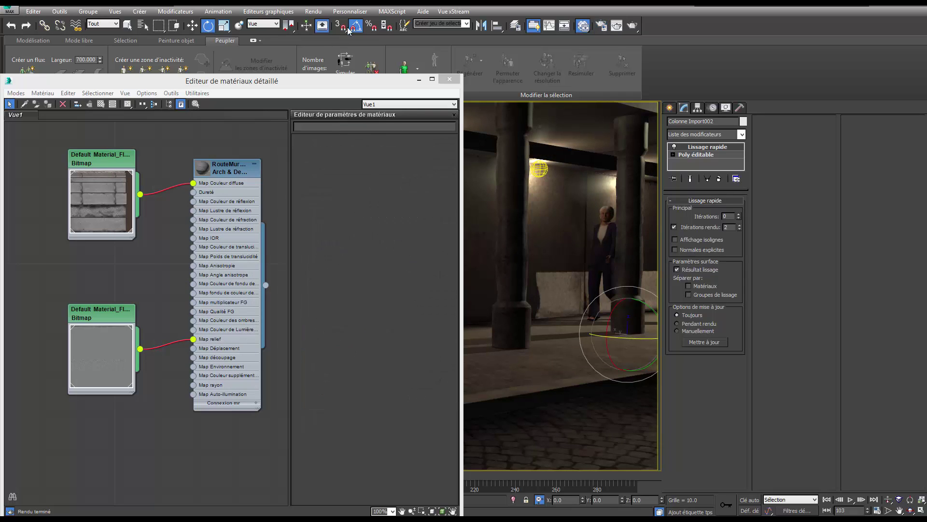
click(319, 12)
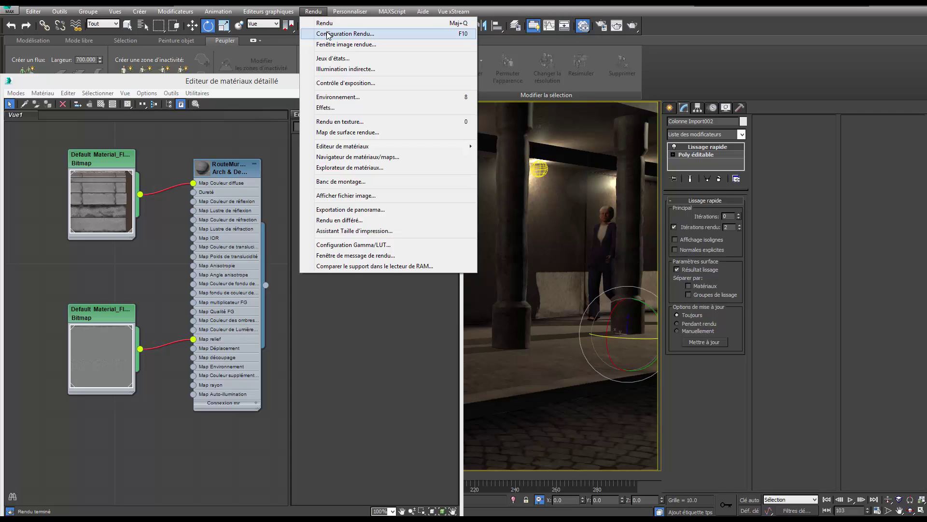
click(602, 28)
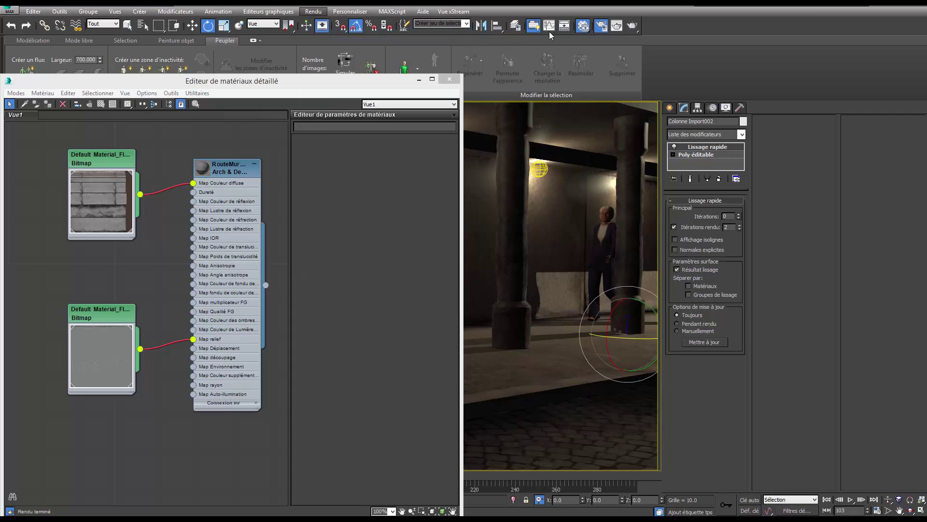
click(604, 30)
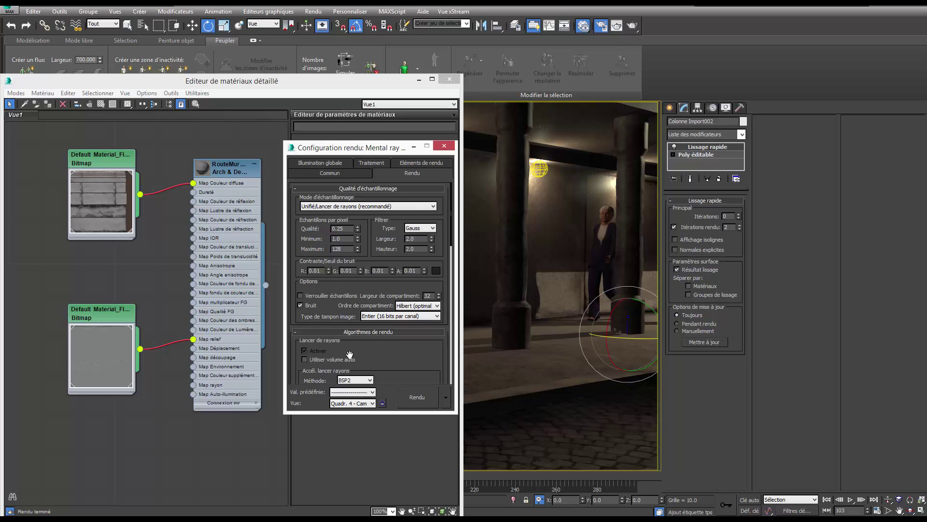
Step: Enable the Sortie output camera shader and drag its Glare shader into the Slate editor
click(357, 174)
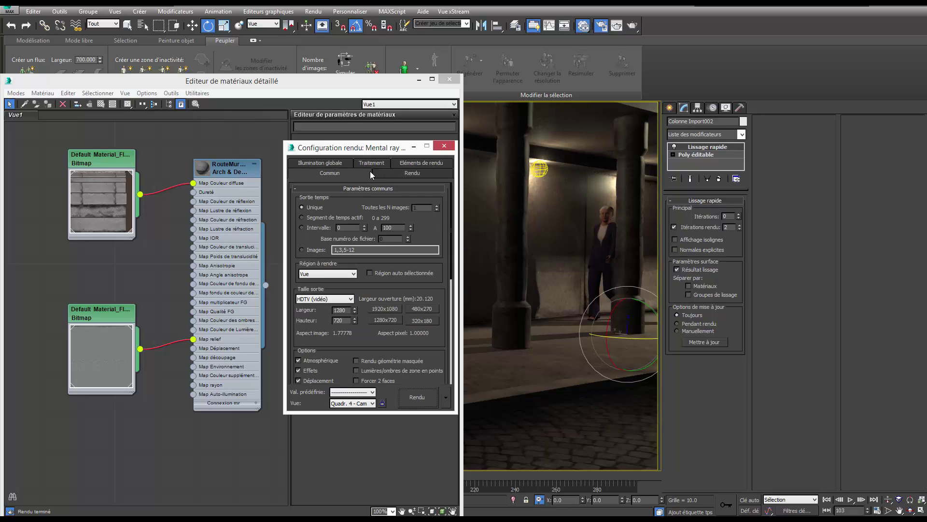
click(403, 174)
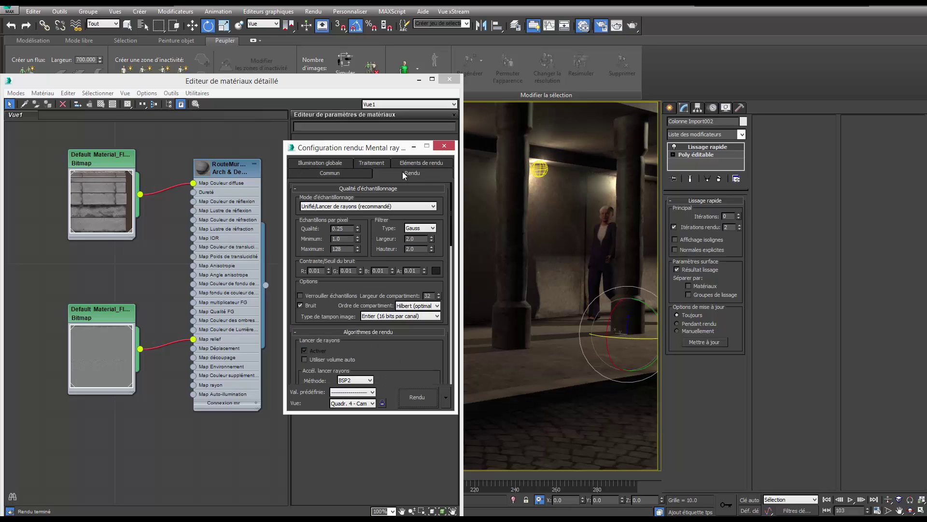
scroll(367, 271, down, 4)
scroll(358, 285, down, 1)
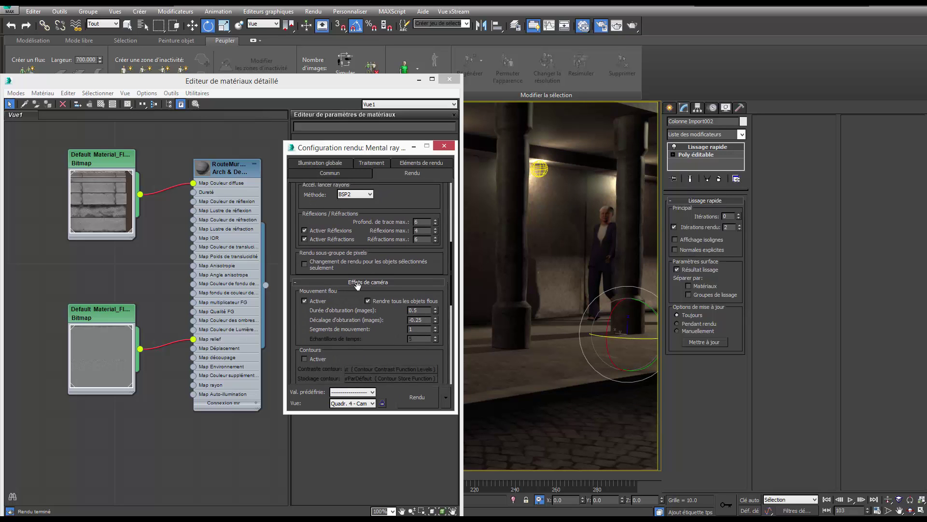
scroll(355, 326, down, 3)
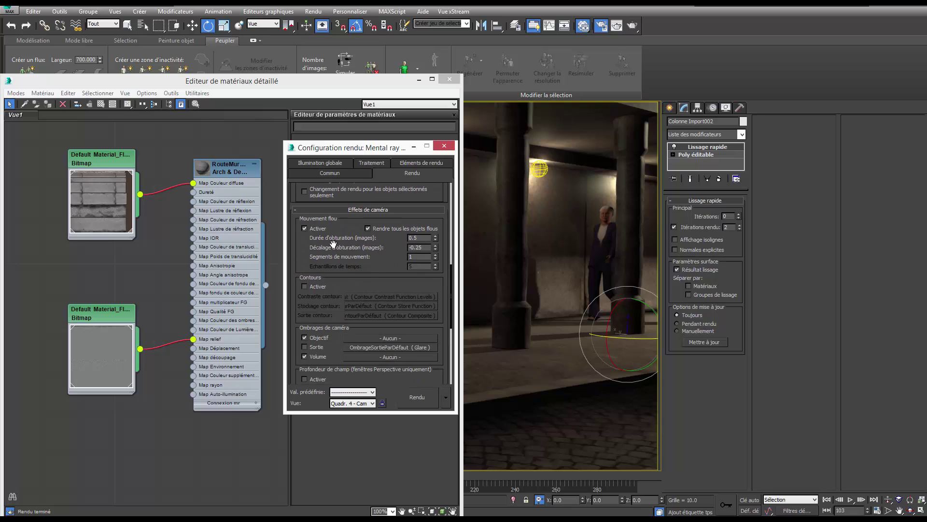
click(317, 347)
drag(378, 345, 63, 271)
Step: Place the Glare shader as an instance node and set its Spread to 0.5
click(218, 326)
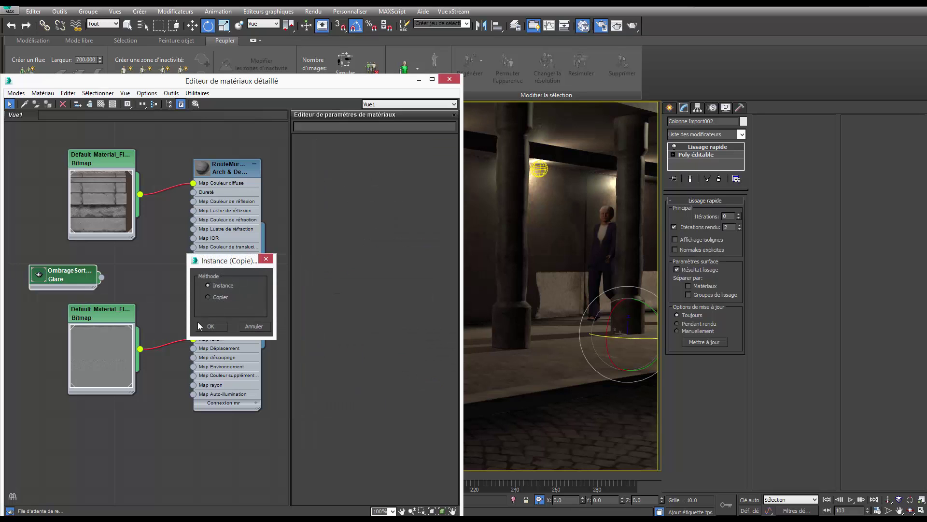
drag(66, 276, 243, 445)
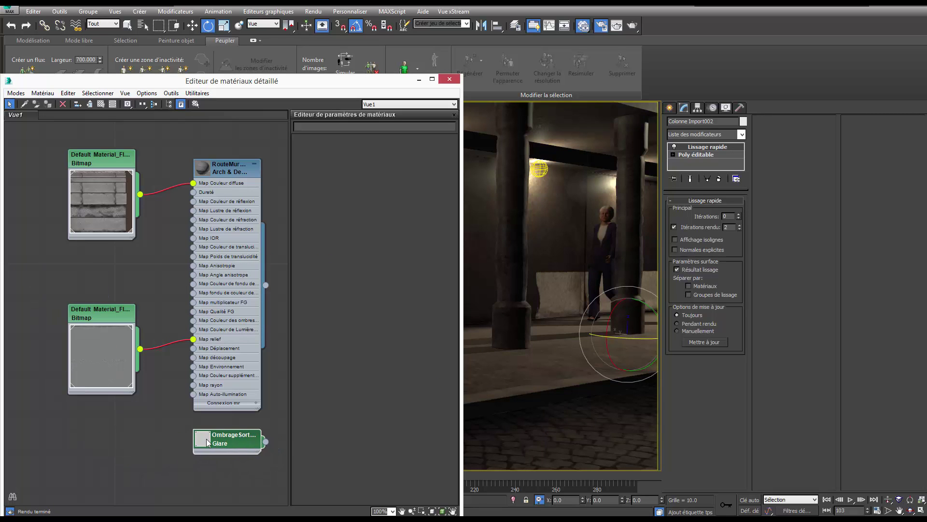
double_click(217, 443)
mouse_move(253, 449)
middle_down()
mouse_move(205, 344)
mouse_move(221, 358)
middle_up()
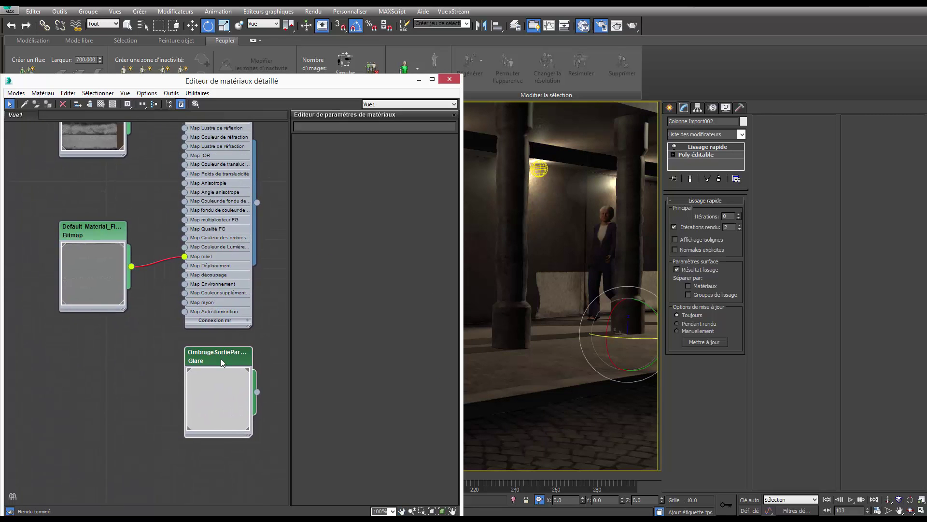
click(221, 358)
double_click(204, 360)
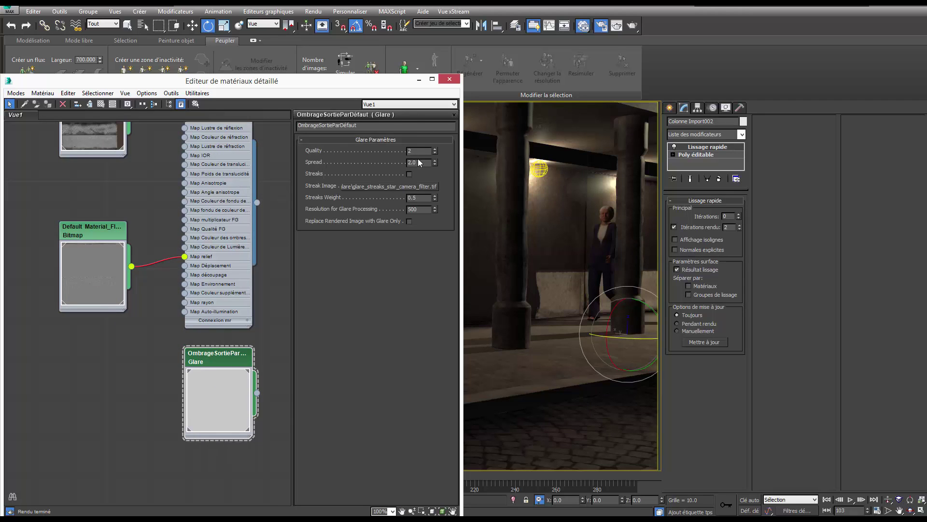
key(BackSpace)
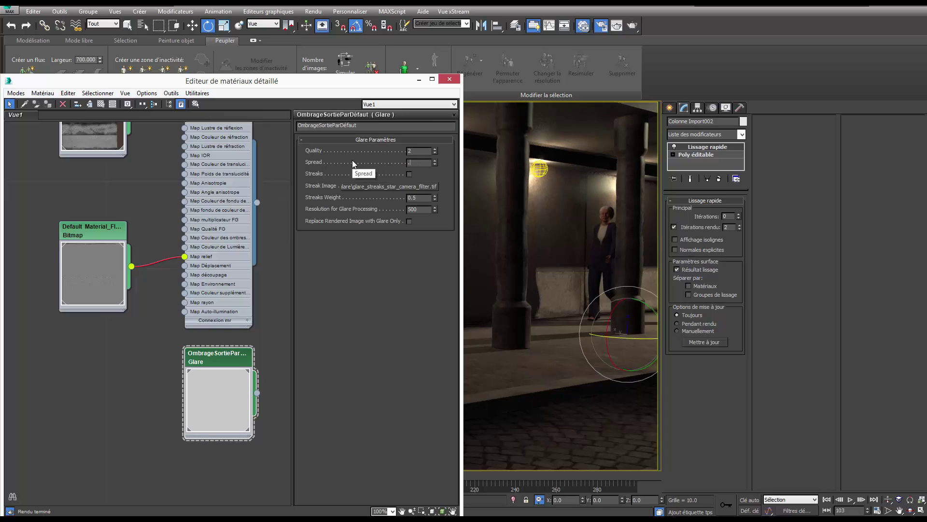
text(5)
key(Return)
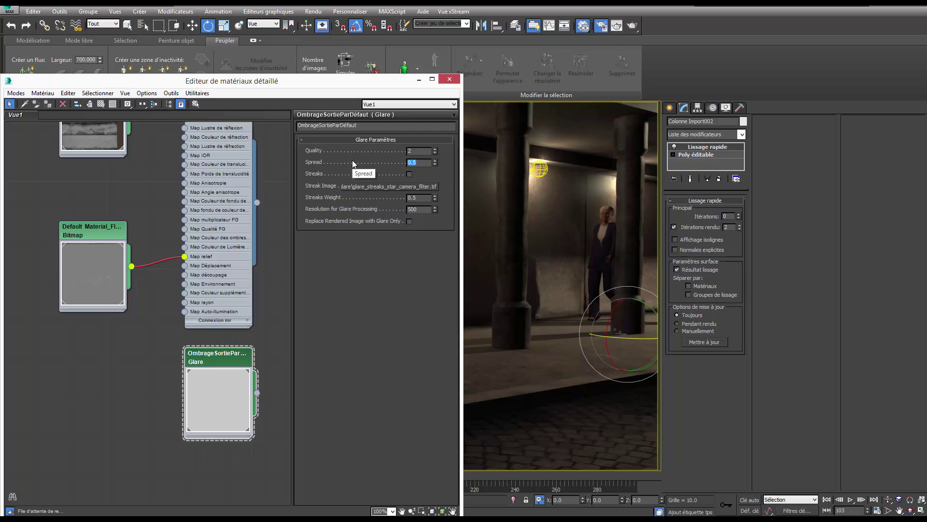
Step: Start and cancel a camera render, then expand the frame window's render controls
click(633, 25)
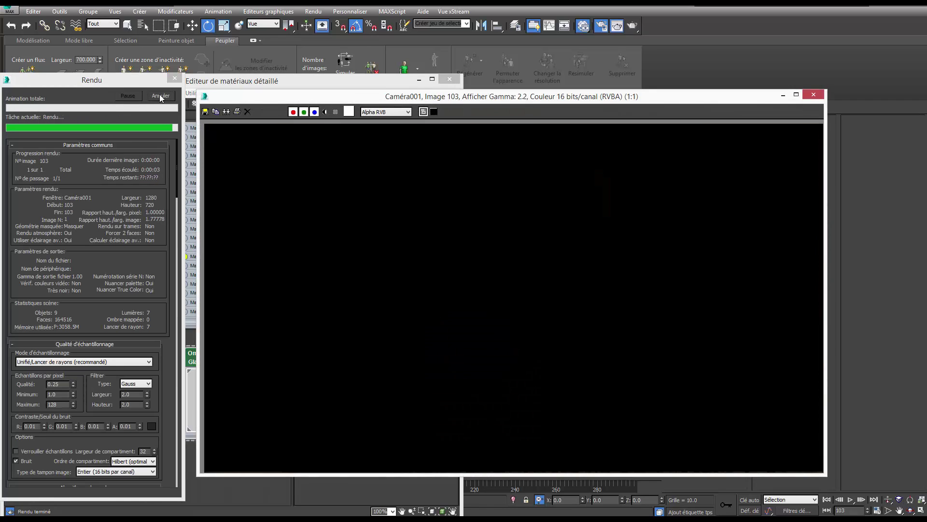
click(160, 94)
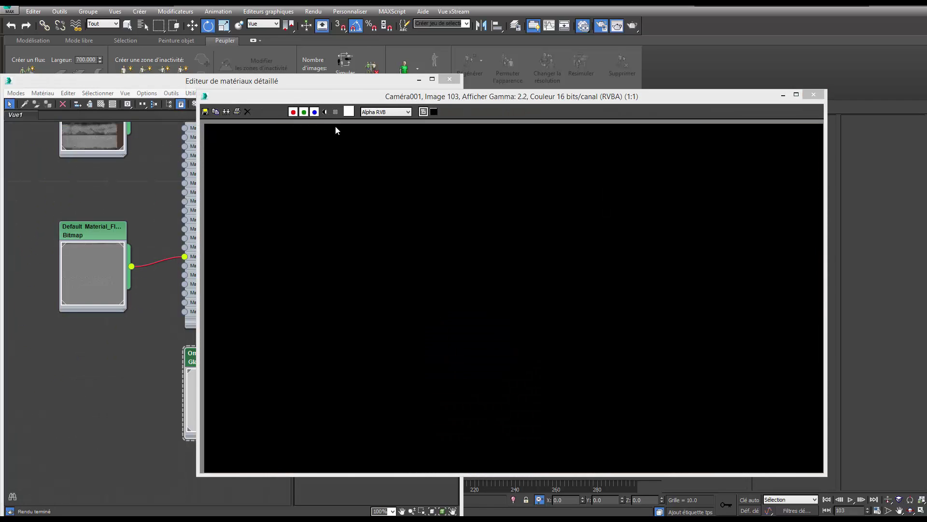
click(434, 112)
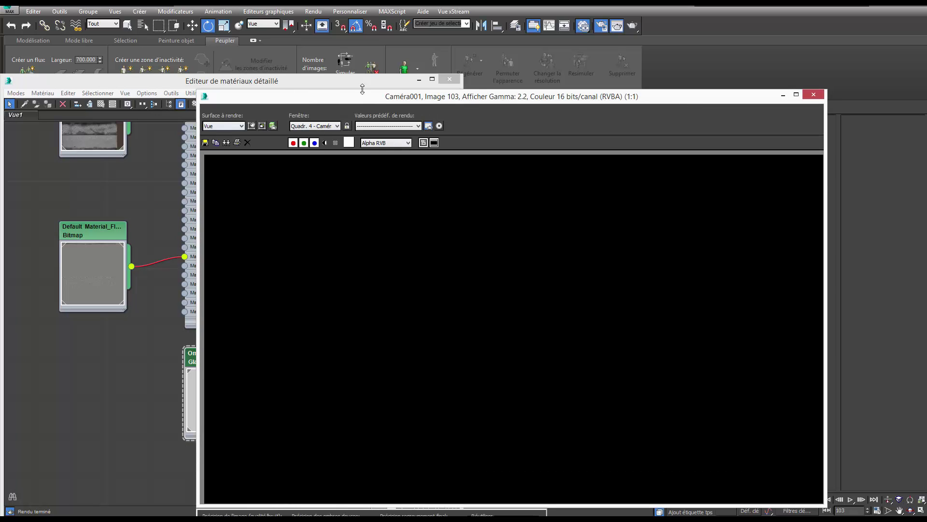
click(450, 80)
drag(458, 100, 834, 88)
key(F10)
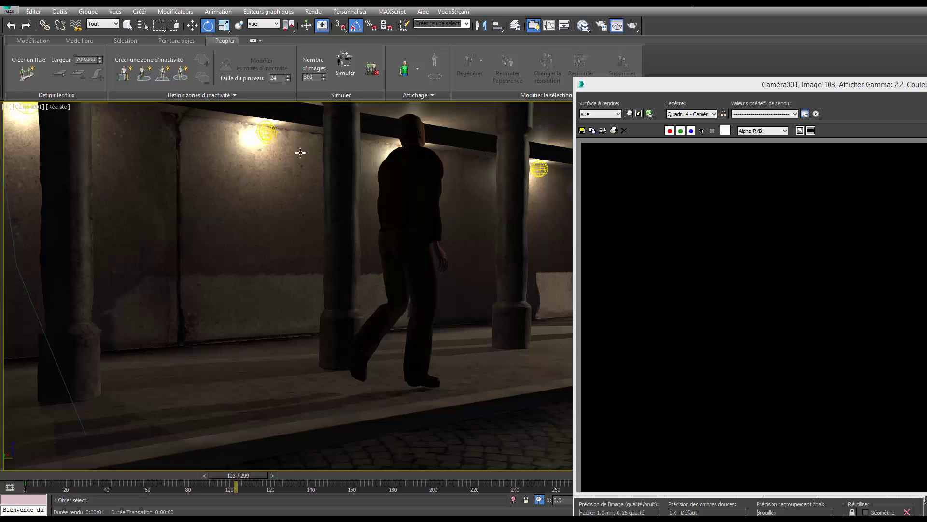
Step: Set Surface à rendre to Région and shrink the region around the glowing wall lamp
click(632, 114)
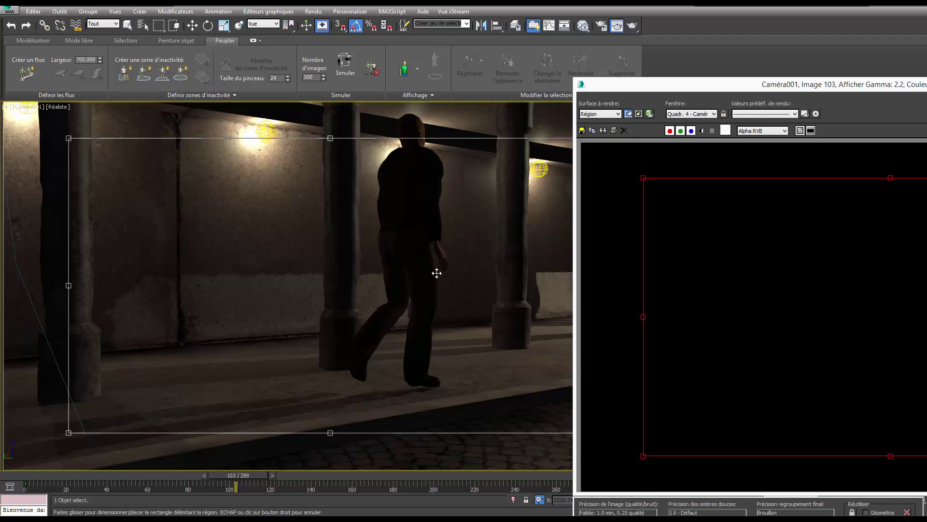
drag(70, 433, 399, 334)
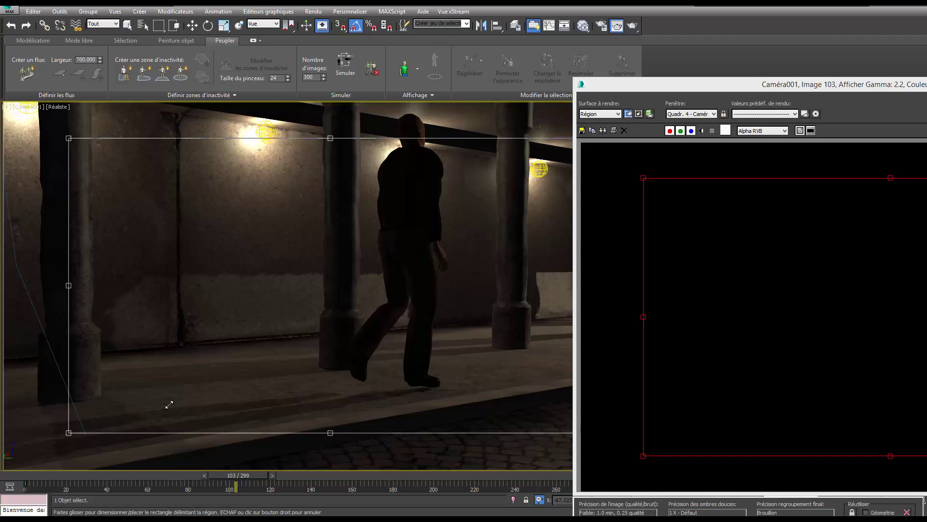
drag(319, 243, 209, 191)
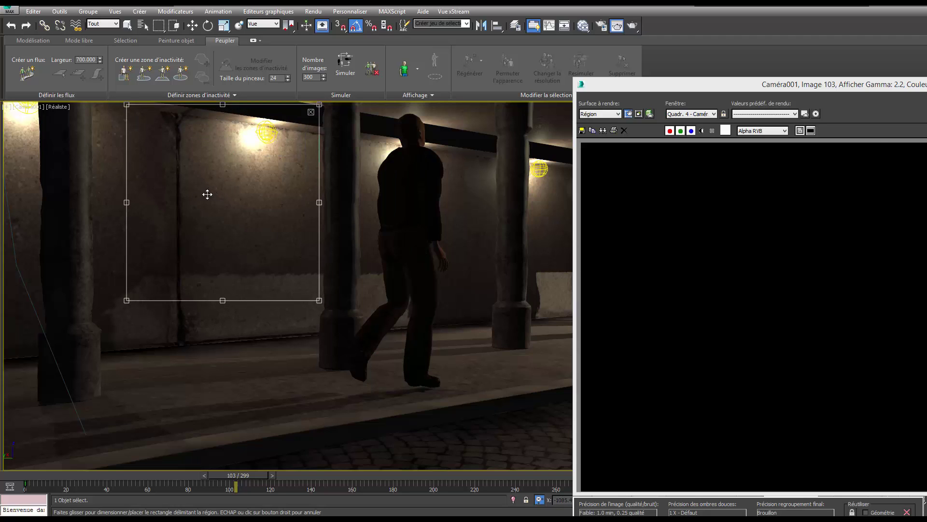
drag(144, 281, 223, 184)
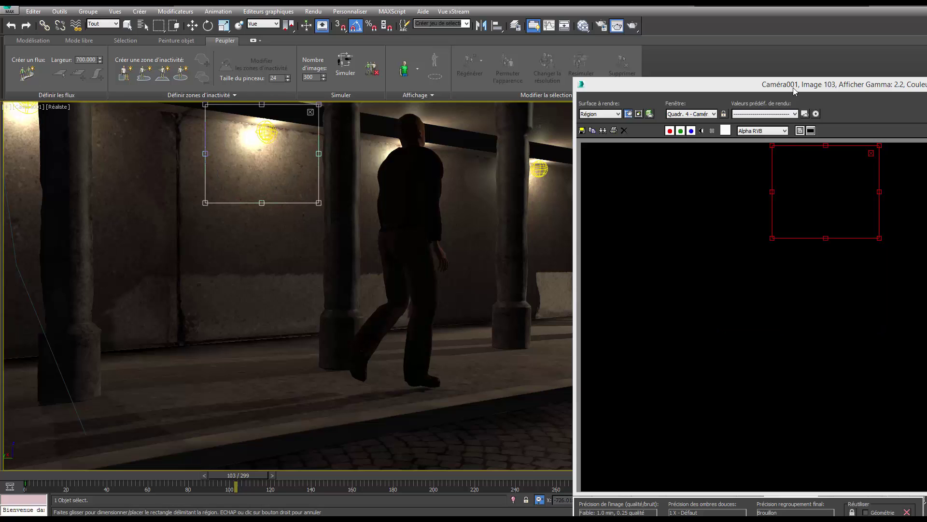
drag(799, 87, 379, 33)
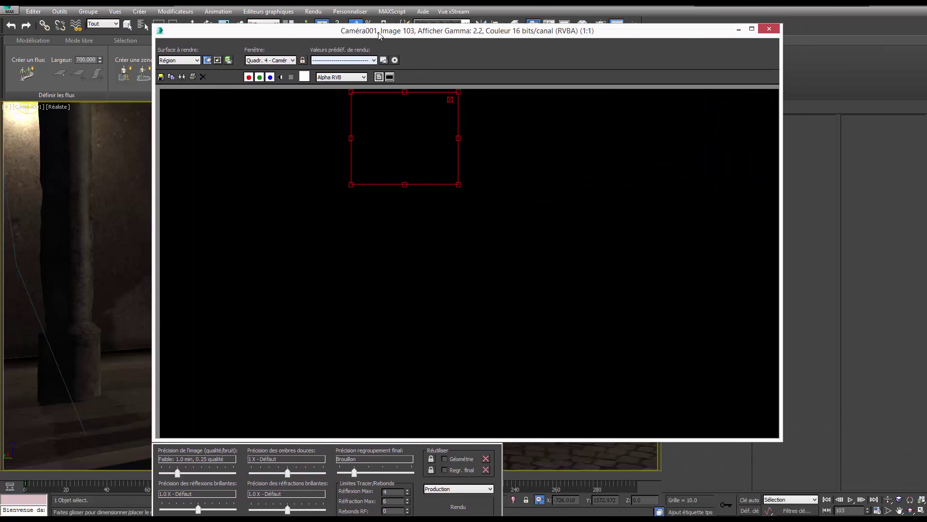
Step: Finish the render region, render the lamp region, and move the frame window aside
click(210, 61)
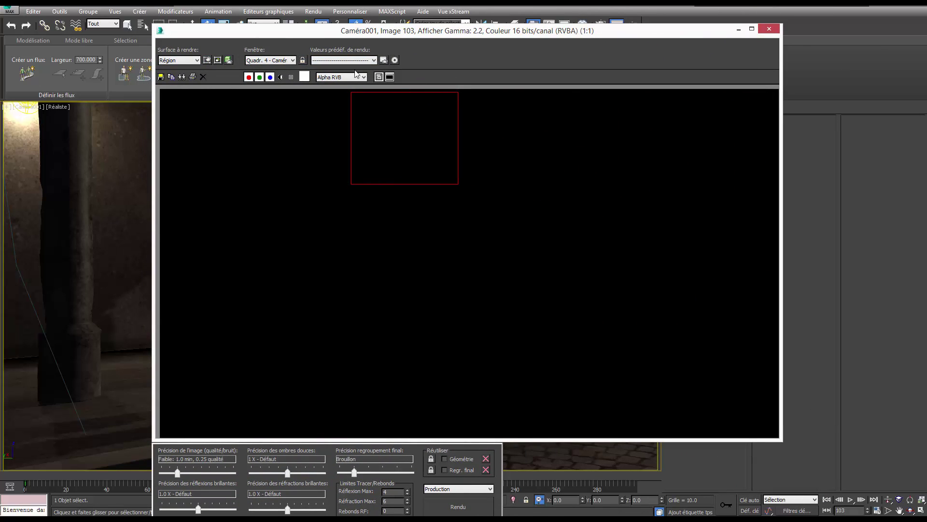
click(456, 508)
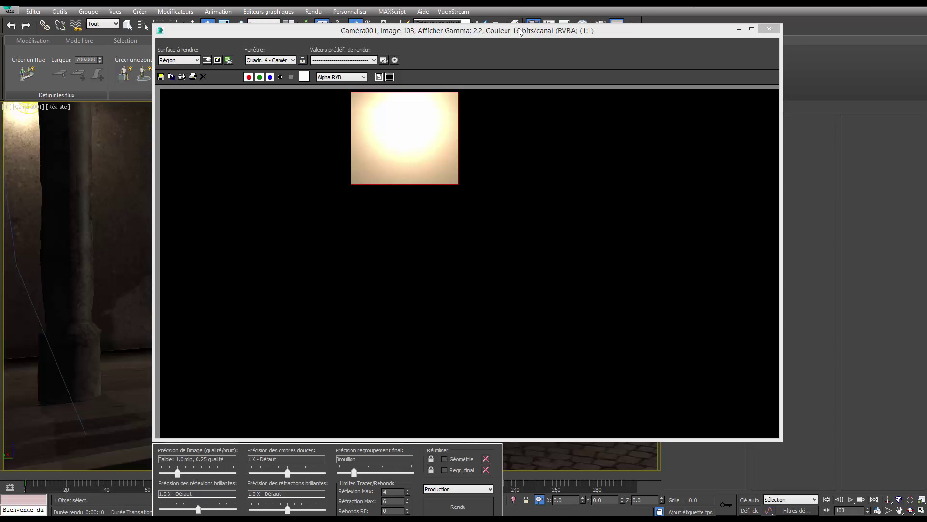
drag(517, 31, 926, 14)
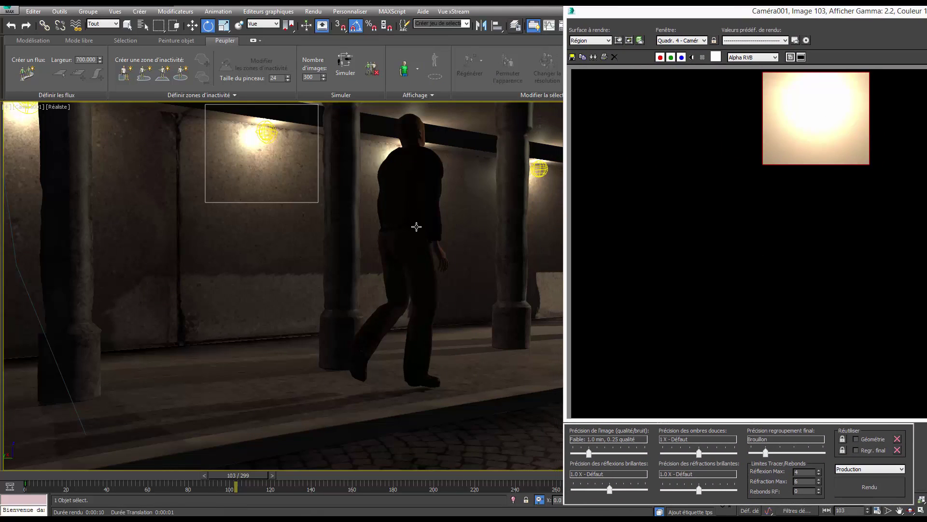
Step: Set the Glare Spread to 0.05 and re-render the lamp region
key(m)
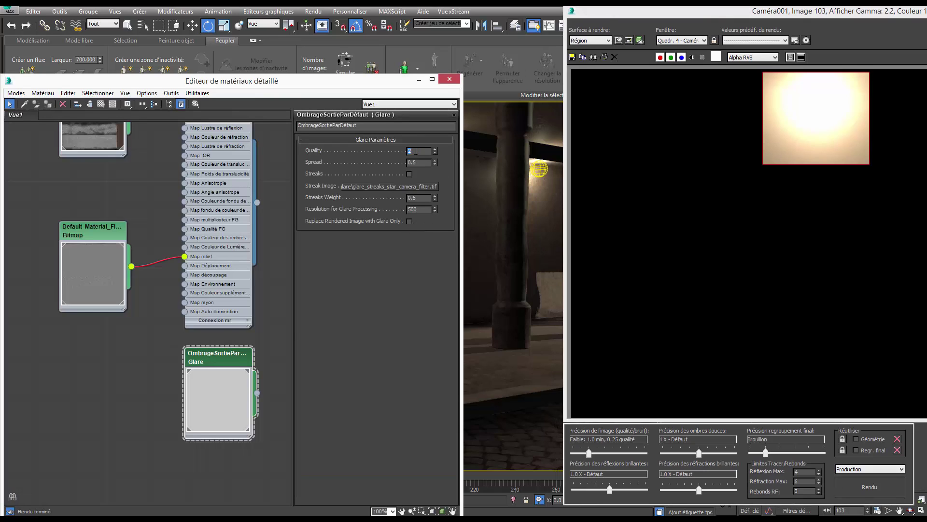
key(Tab)
text(0.05)
key(Return)
click(859, 486)
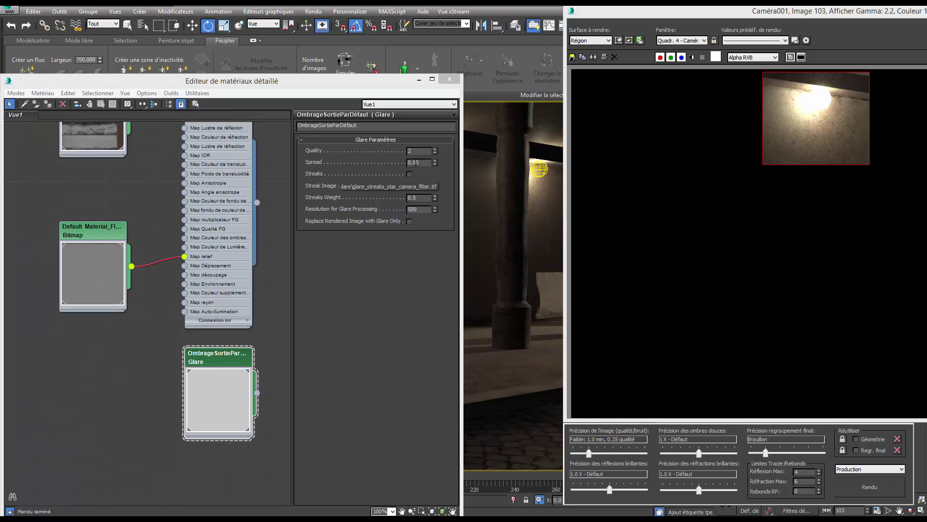
Step: Change the Glare Spread to 0.09 and re-render the lamp region
drag(415, 163, 428, 168)
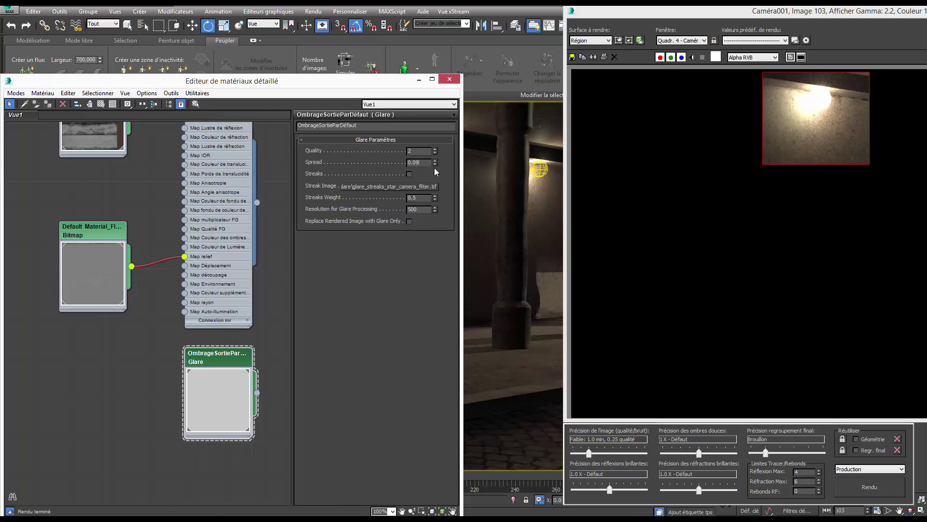
text(9)
key(Return)
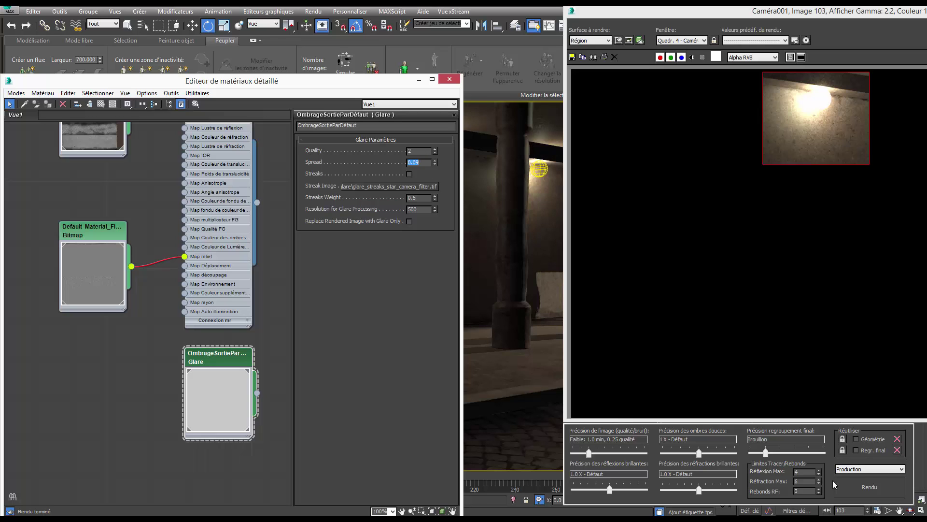
click(859, 489)
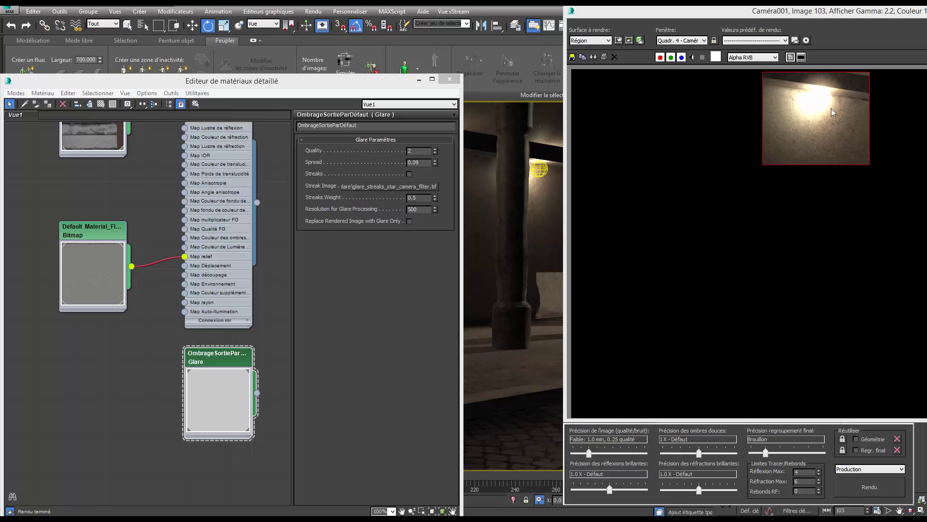
Step: Enable glare Streaks, re-render the lamp region, and check the Glare camera shader in render settings
click(409, 174)
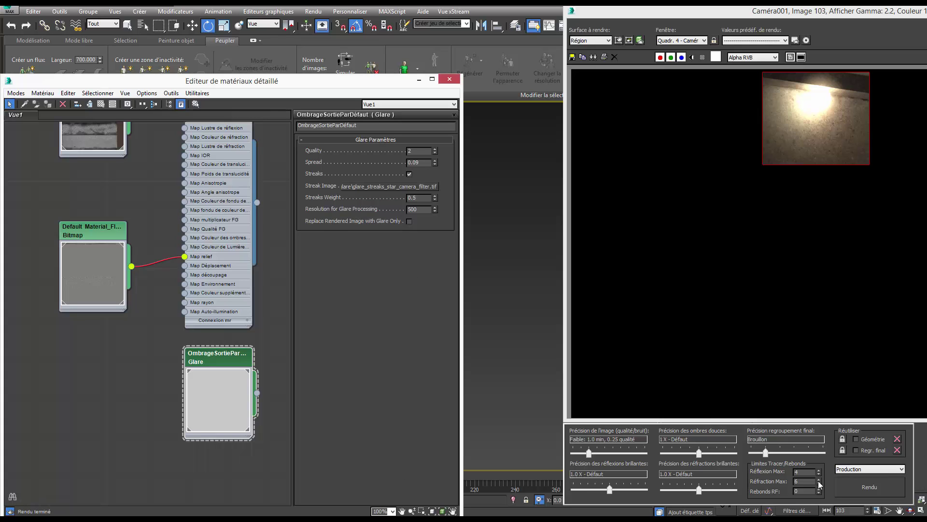
click(869, 487)
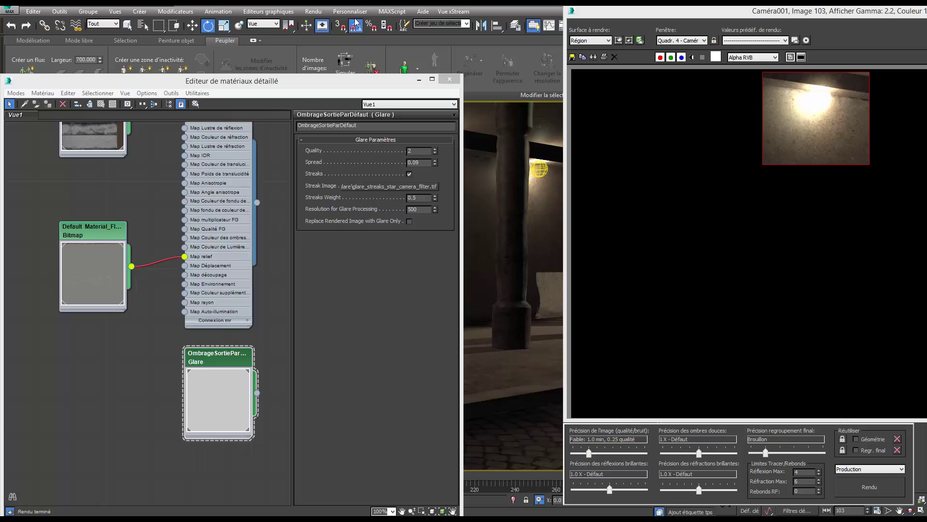
click(313, 11)
click(347, 34)
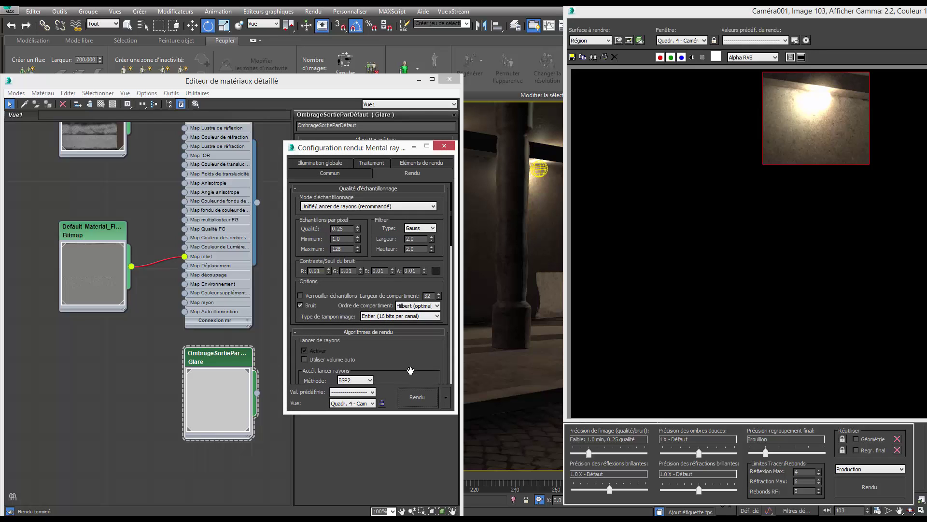
scroll(416, 290, down, 5)
scroll(406, 239, down, 2)
scroll(402, 251, down, 2)
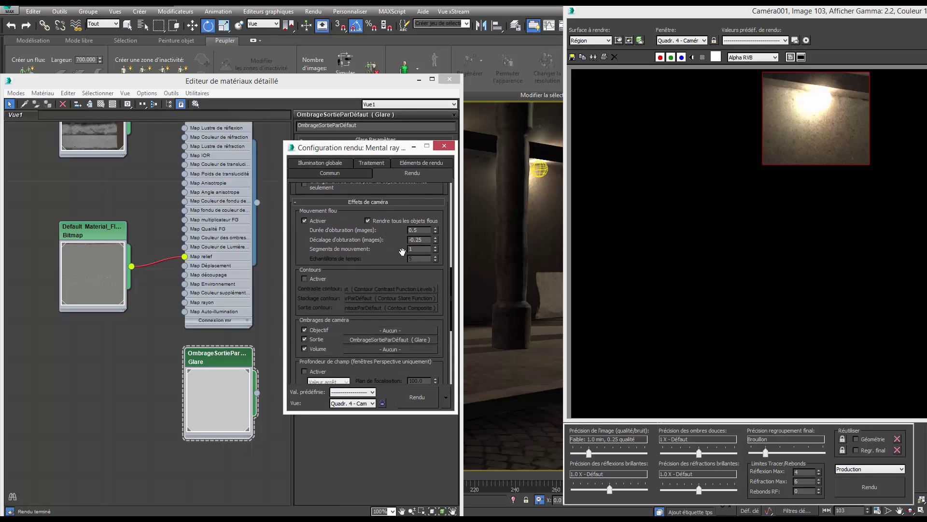
scroll(376, 234, down, 1)
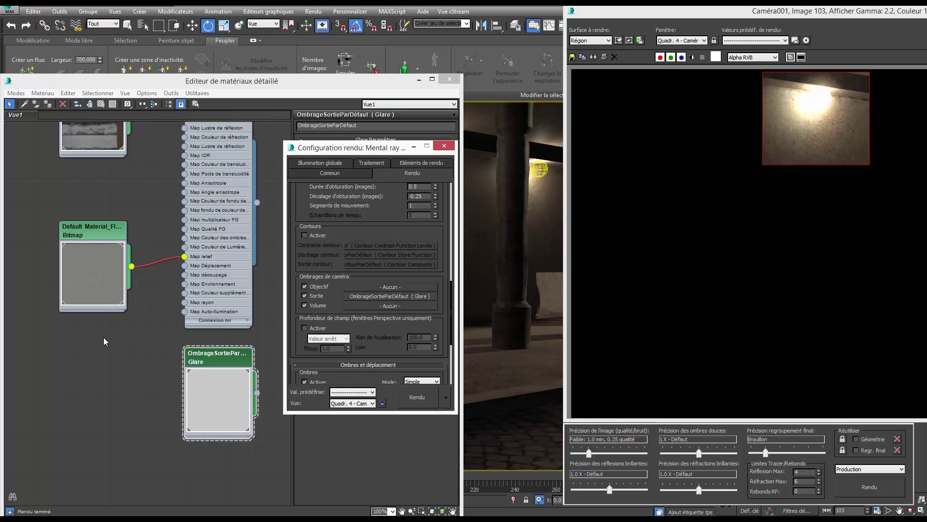
click(216, 362)
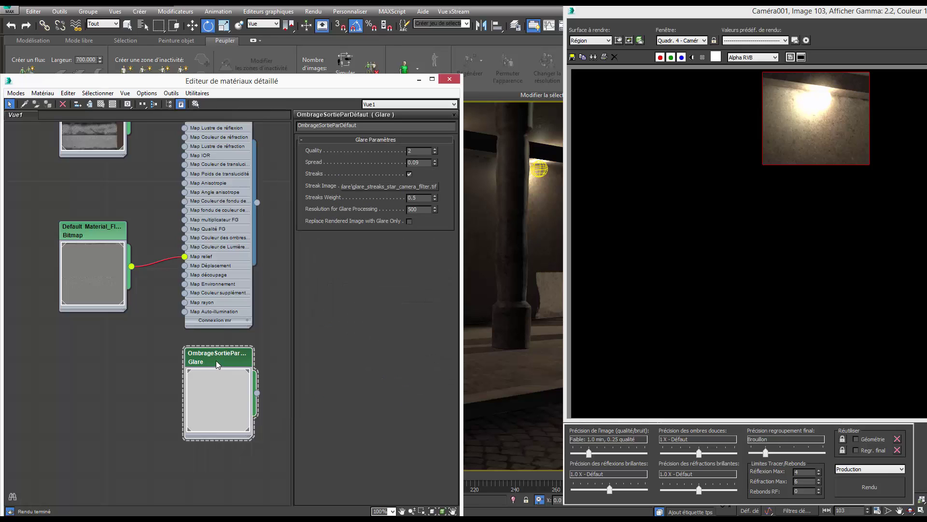
Step: Close the material editor, the render settings and the rendered frame window
click(459, 79)
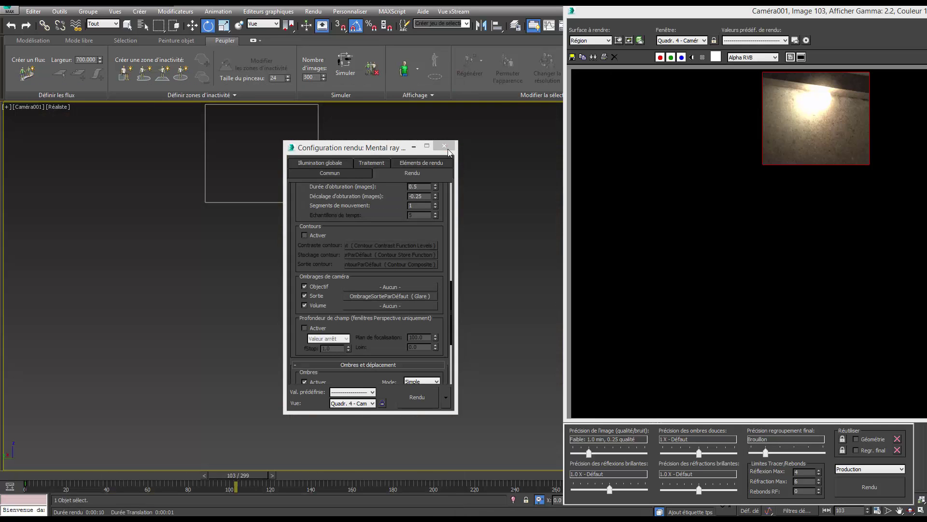
click(445, 146)
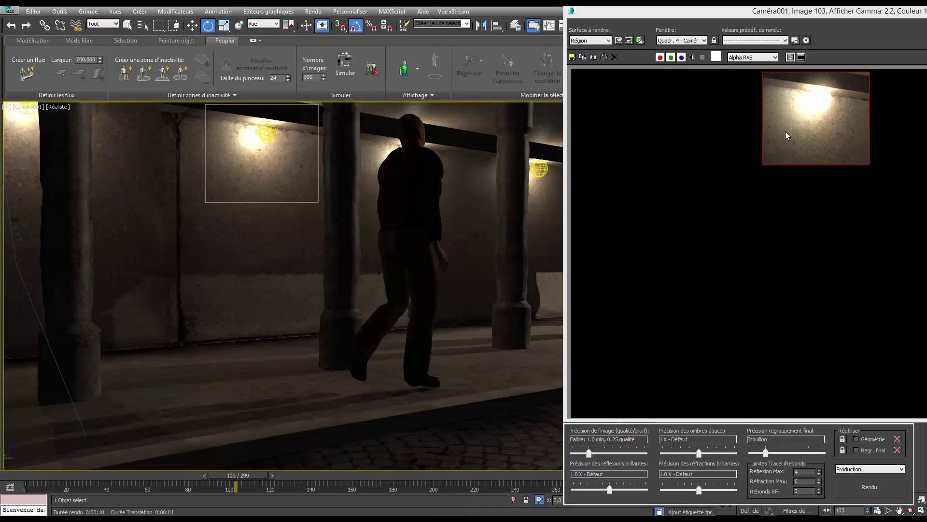
mouse_move(850, 15)
mouse_down()
mouse_move(642, 37)
mouse_move(509, 37)
mouse_up()
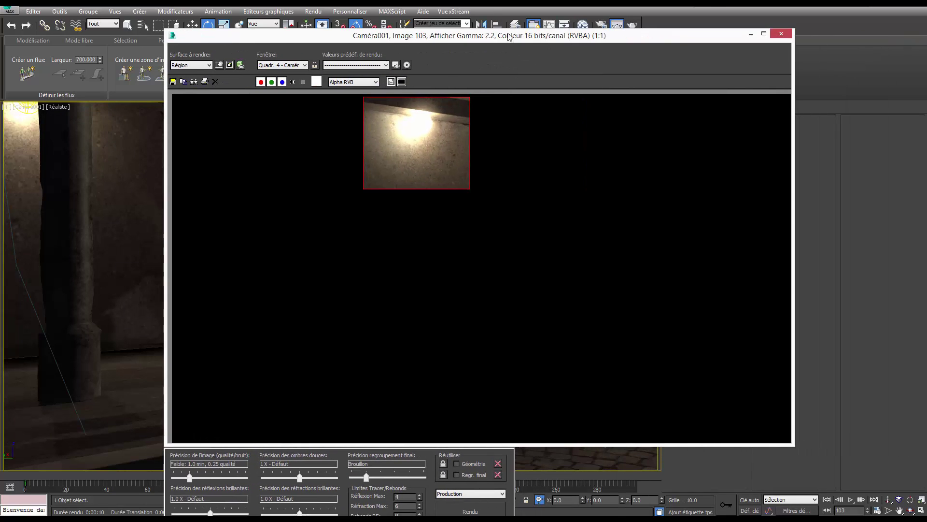
click(781, 34)
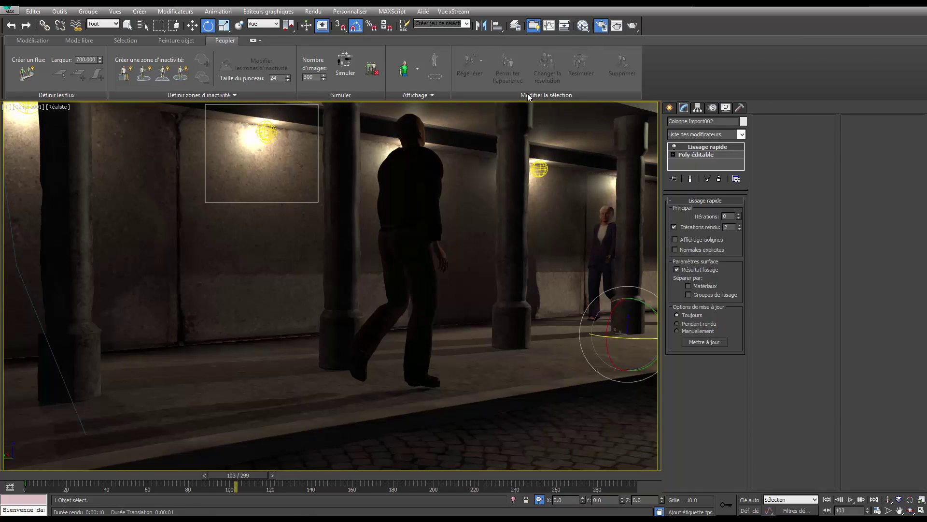
Step: Switch the render area back to the whole View, then close render settings and frame window
click(601, 26)
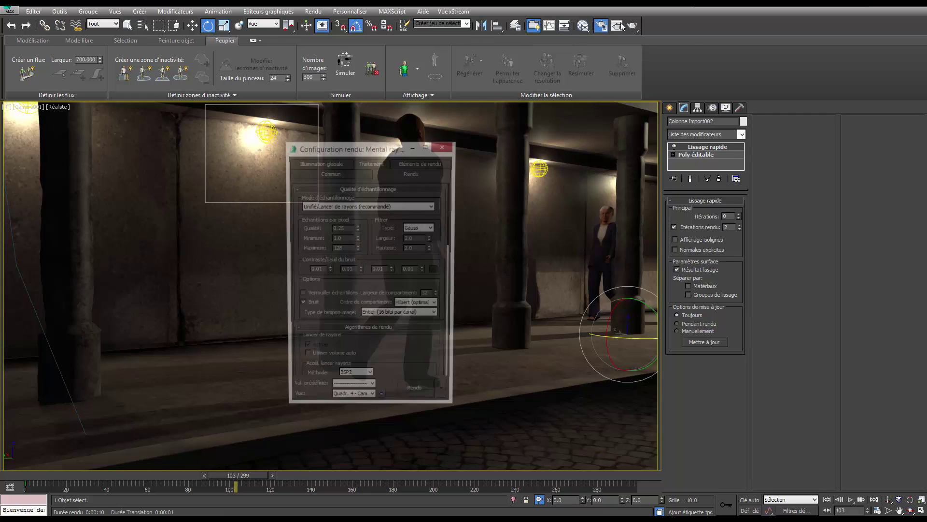
click(444, 146)
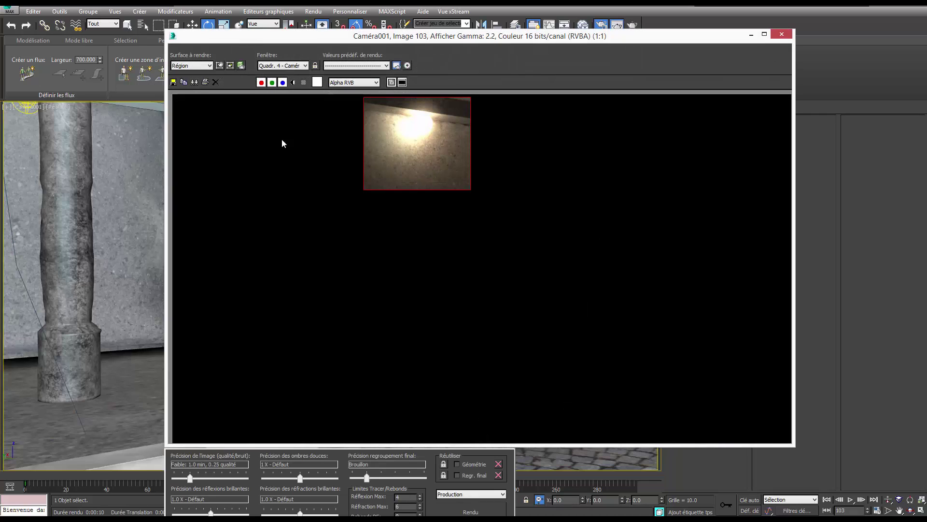
click(209, 66)
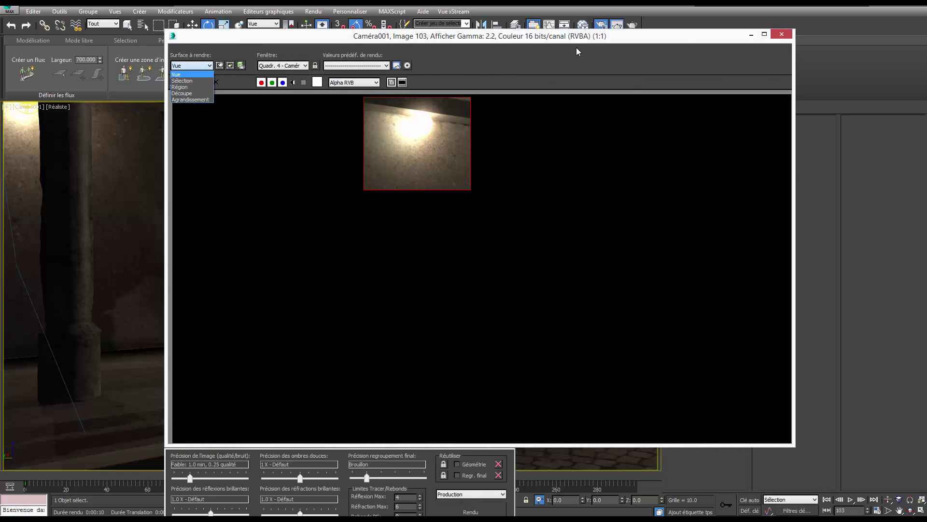
key(F10)
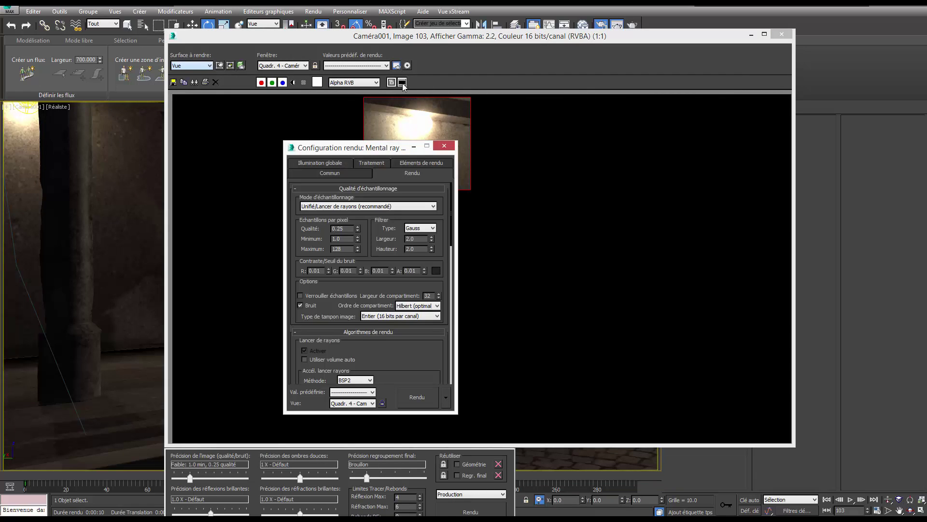
click(402, 83)
mouse_move(486, 39)
mouse_down()
mouse_move(309, 85)
mouse_move(322, 105)
mouse_move(331, 101)
mouse_up()
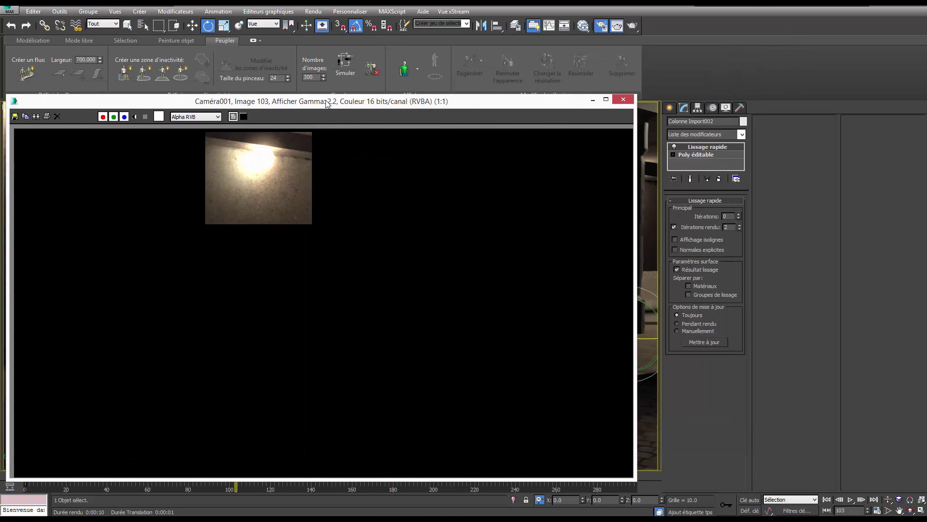
click(624, 101)
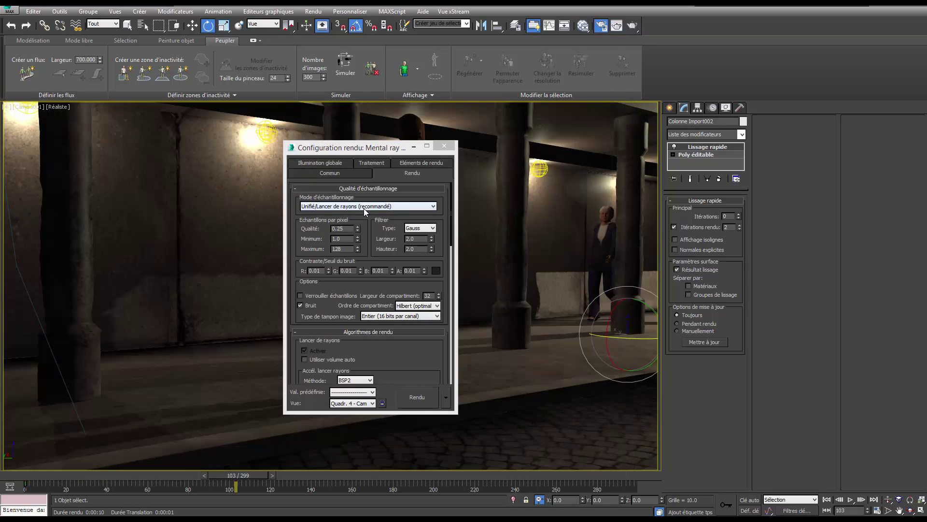
click(450, 147)
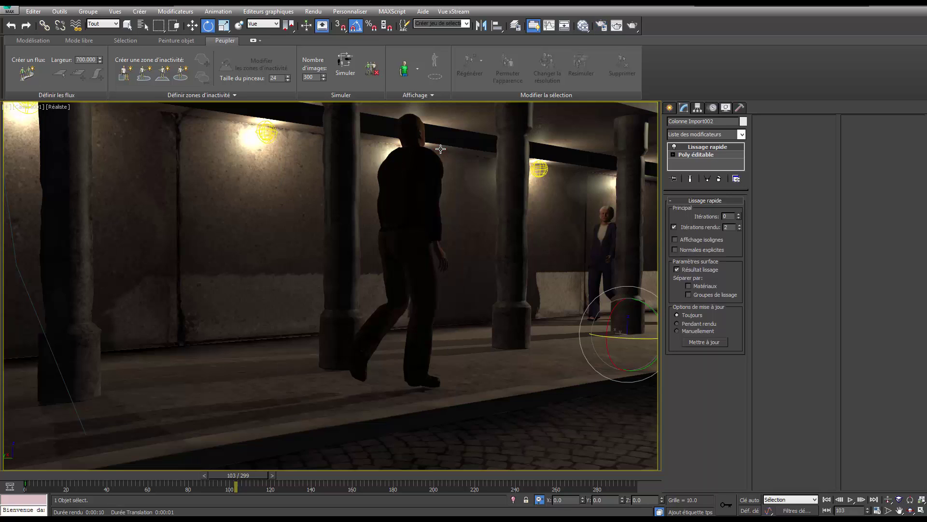
Step: Add a Brouillard atmosphere effect in Environment and render the camera view with fog
click(314, 12)
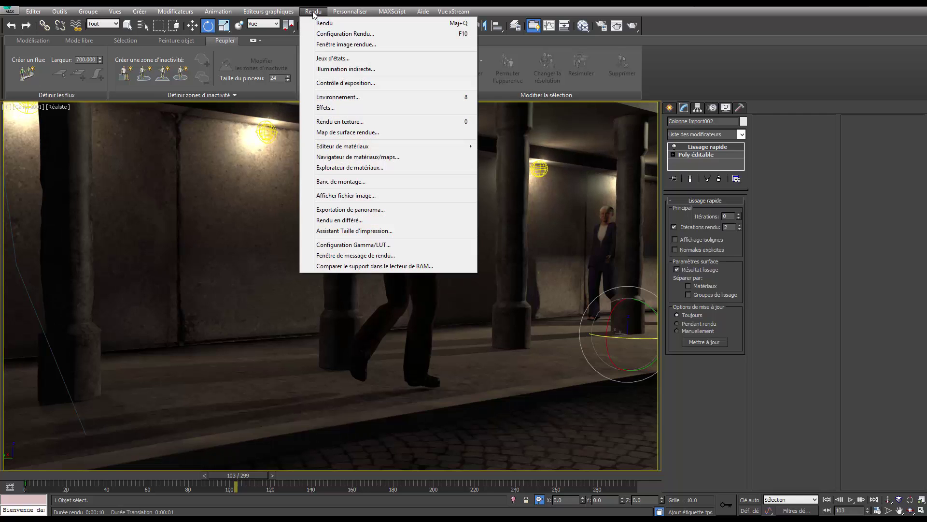
click(346, 99)
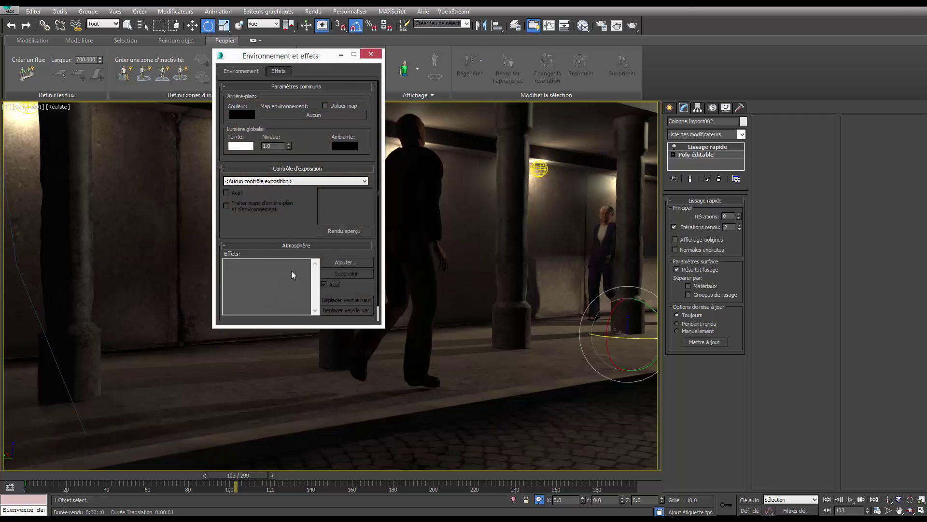
scroll(272, 228, down, 1)
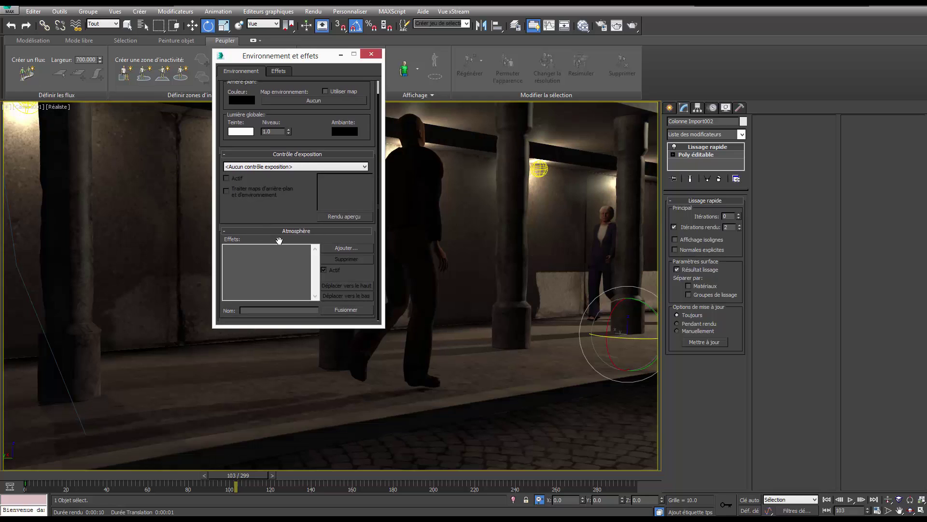
click(338, 248)
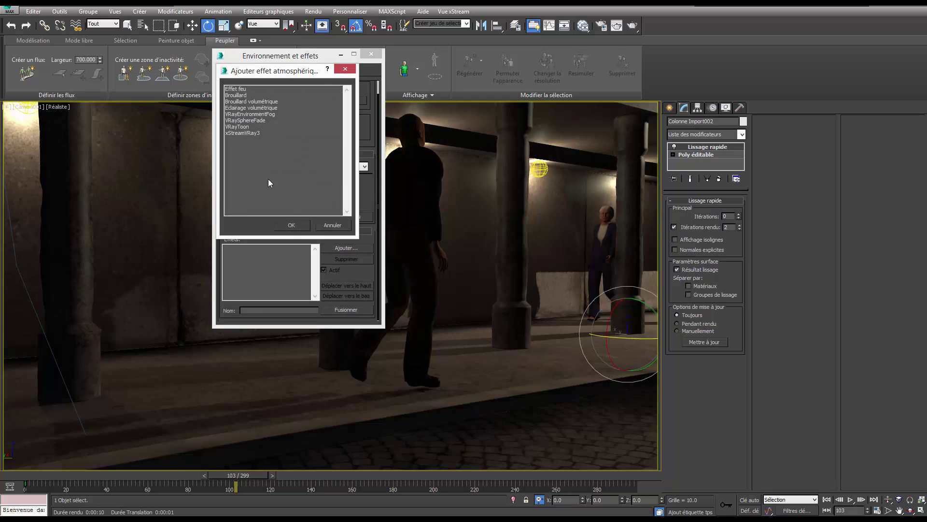
double_click(240, 98)
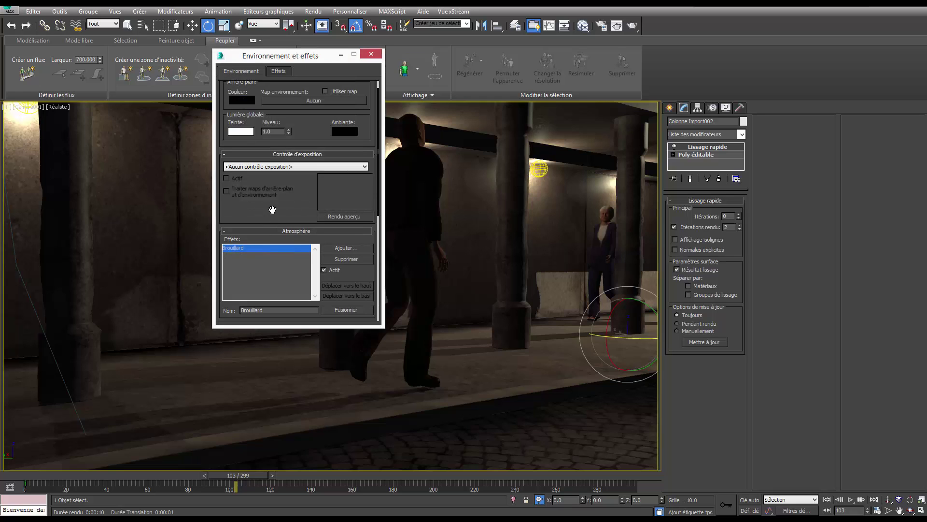
drag(272, 209, 300, 125)
scroll(284, 240, down, 1)
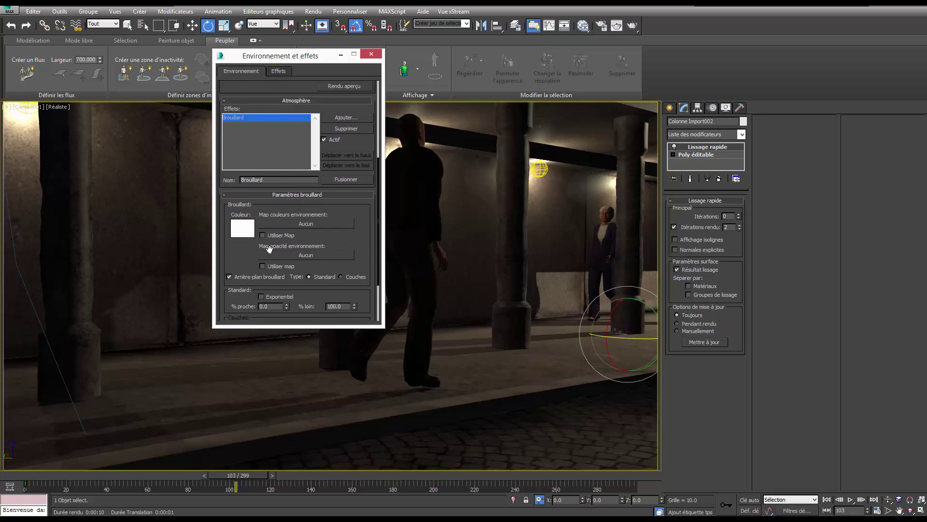
scroll(270, 249, down, 1)
click(632, 25)
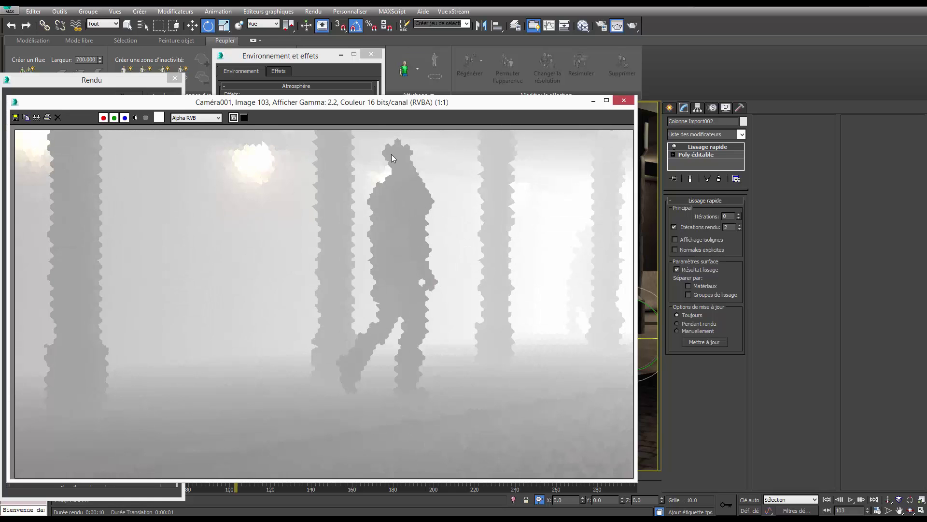
Step: Try a fog near percentage of 50 and render the view
click(141, 87)
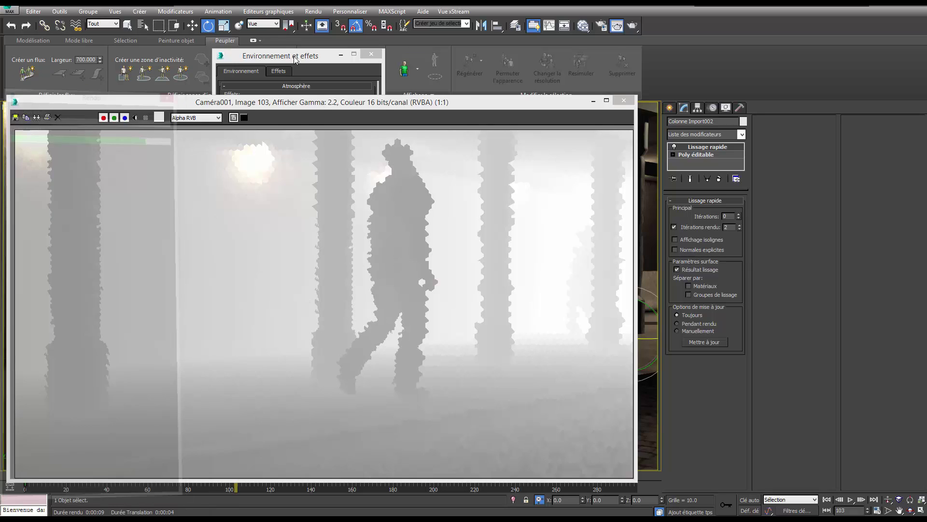
drag(296, 60, 757, 112)
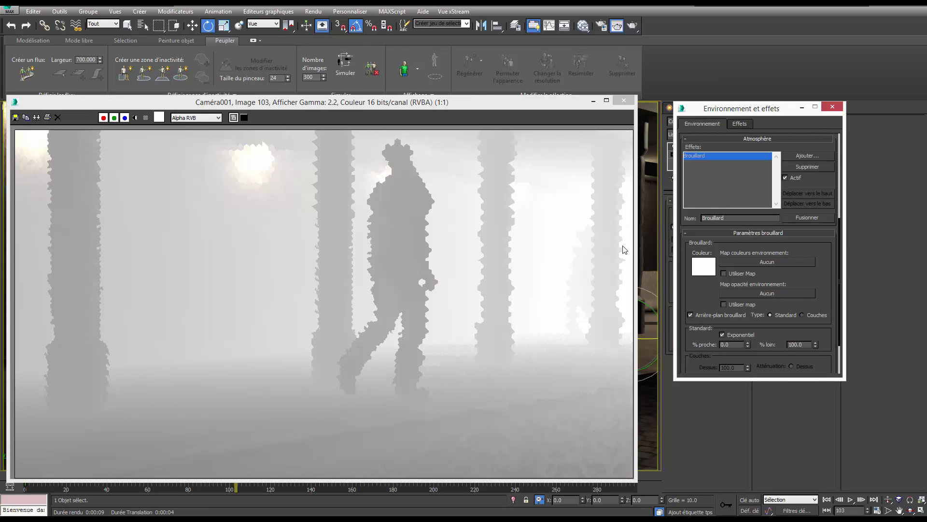
double_click(725, 344)
text(50)
key(Return)
click(632, 25)
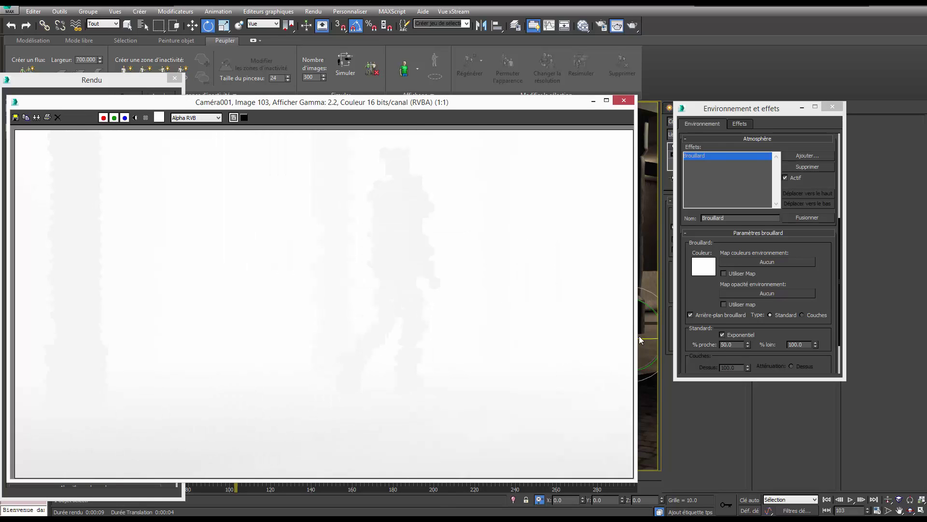
Step: Cancel that render, set fog near to 100% and far to 50%, and render again
click(810, 344)
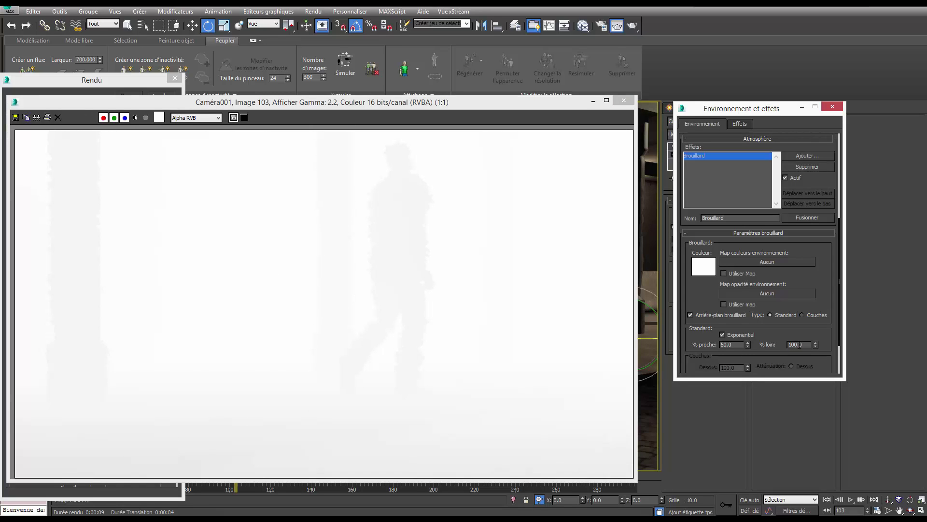
click(143, 82)
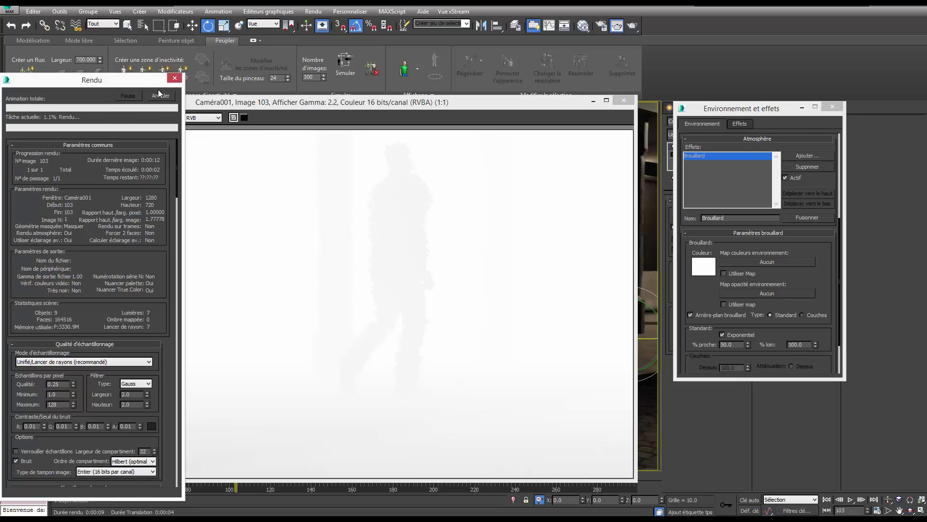
click(157, 97)
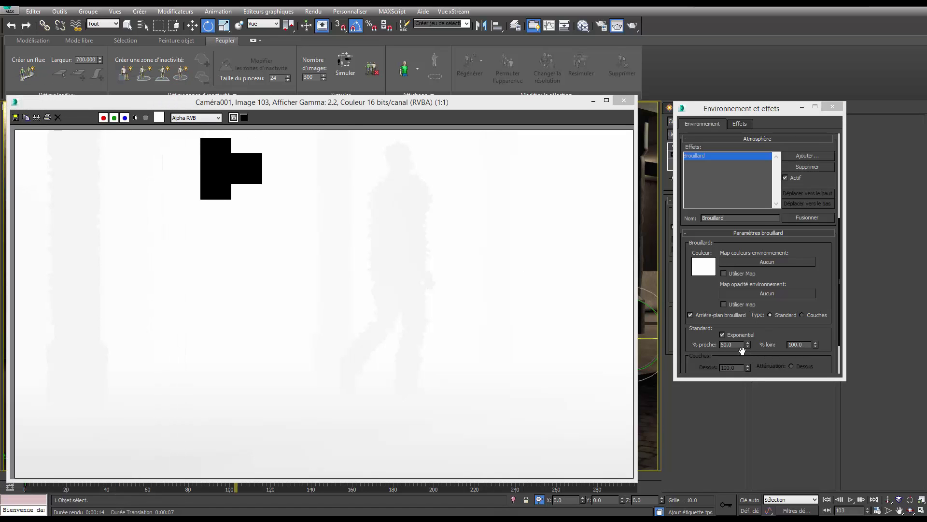
click(734, 345)
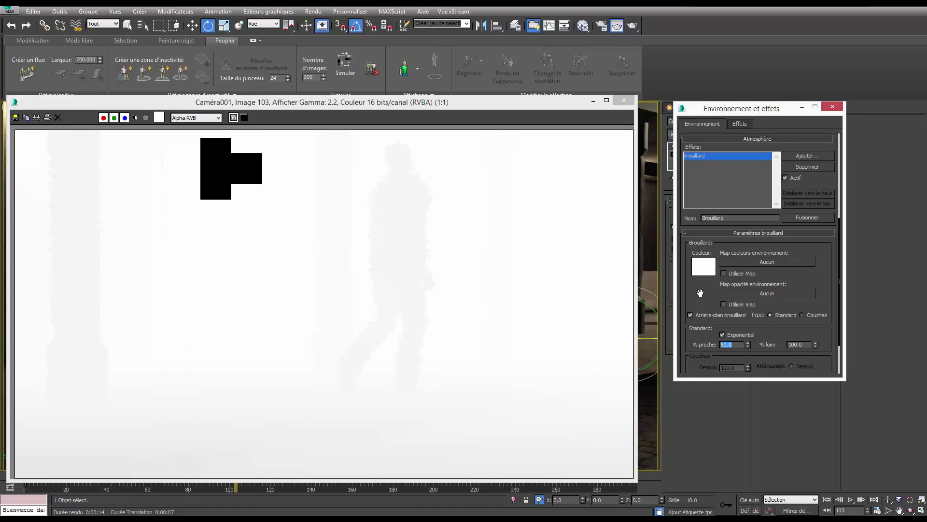
text(10)
key(Return)
click(804, 345)
text(50)
key(Return)
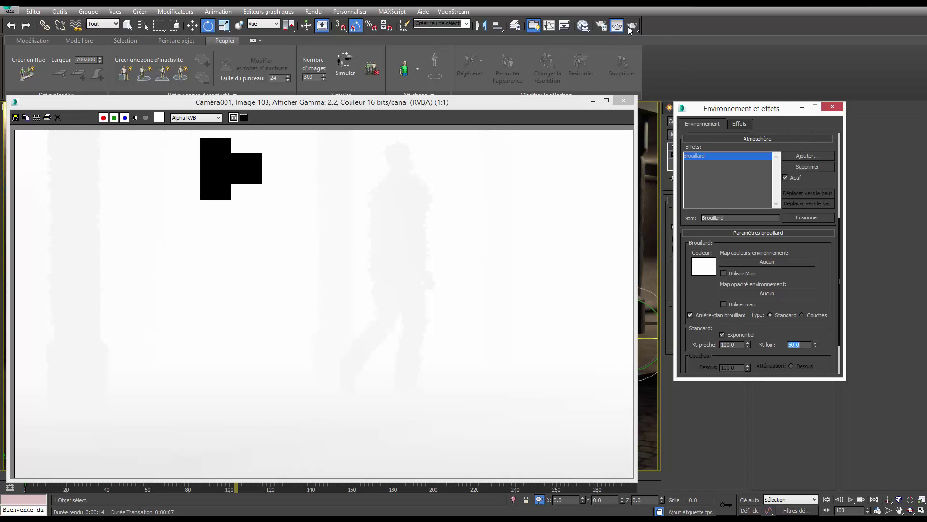
click(631, 28)
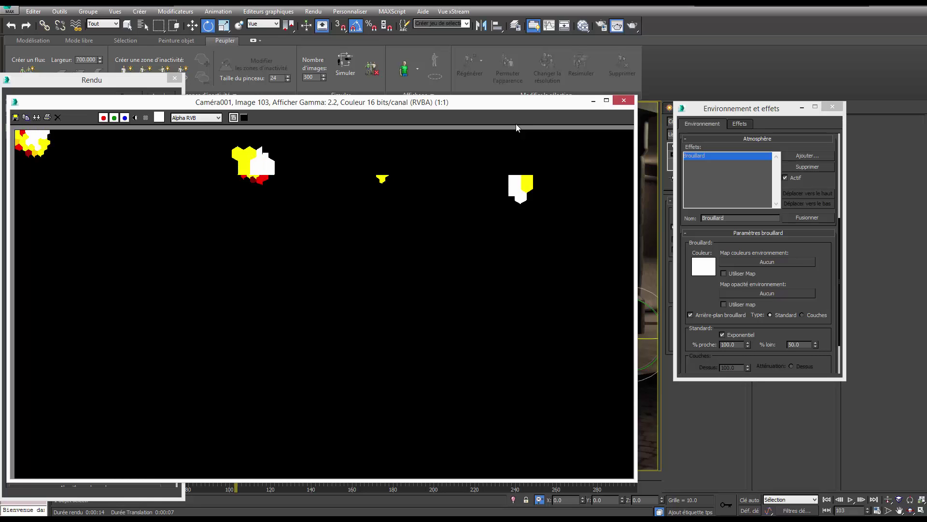
click(623, 101)
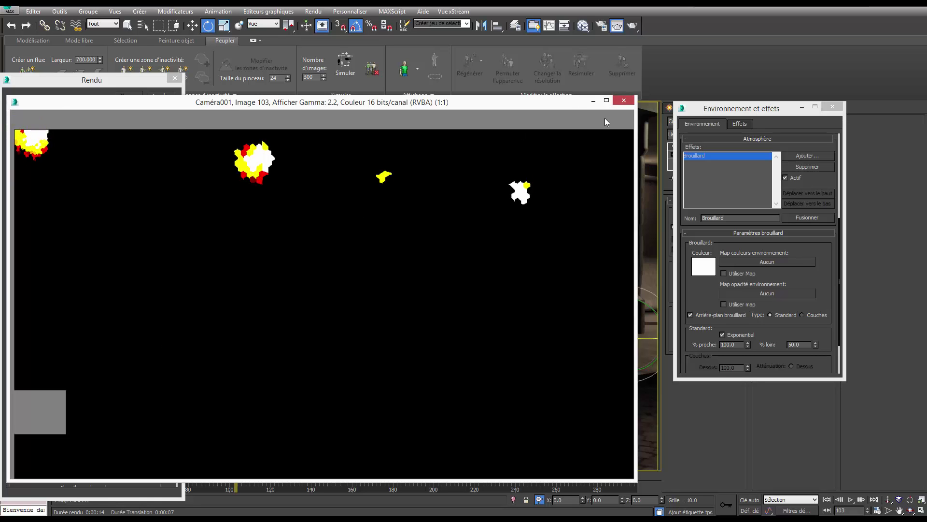
Step: Change the fog % proche to 20 and render the camera view again
click(739, 345)
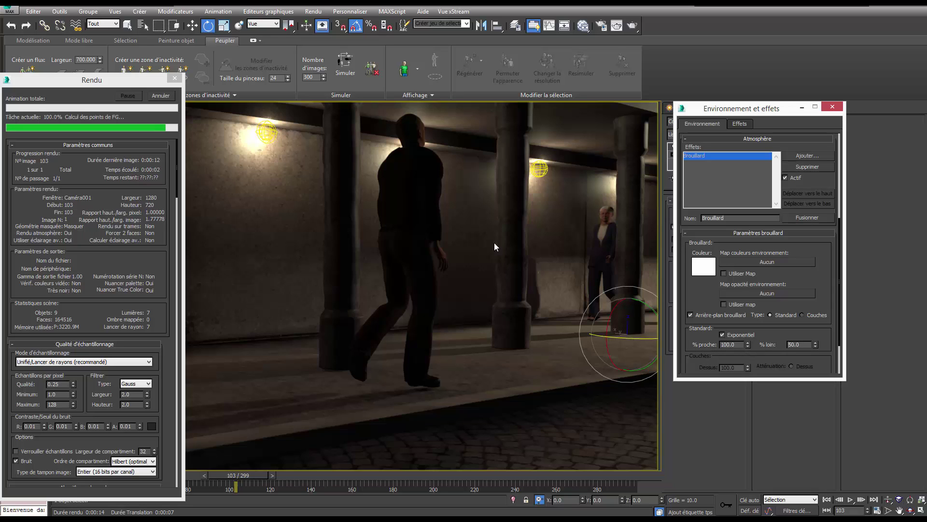
click(163, 96)
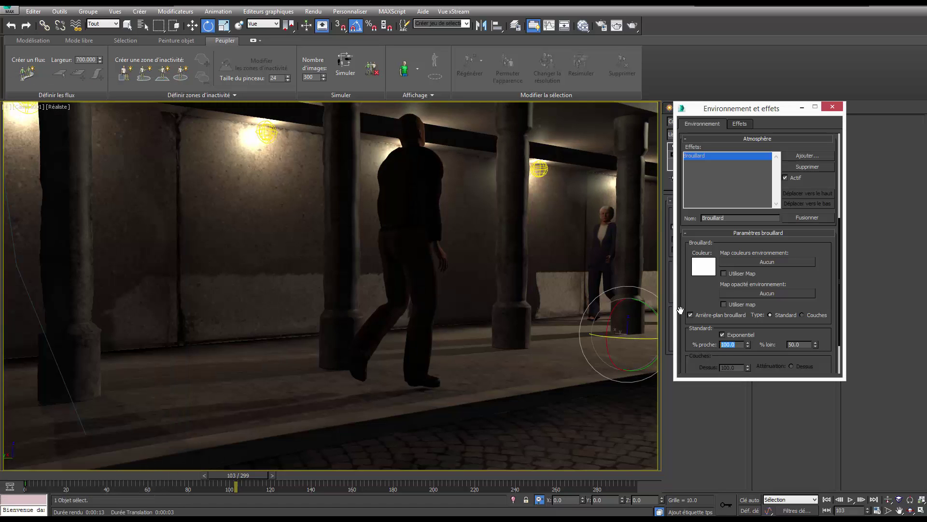
text(20)
key(Return)
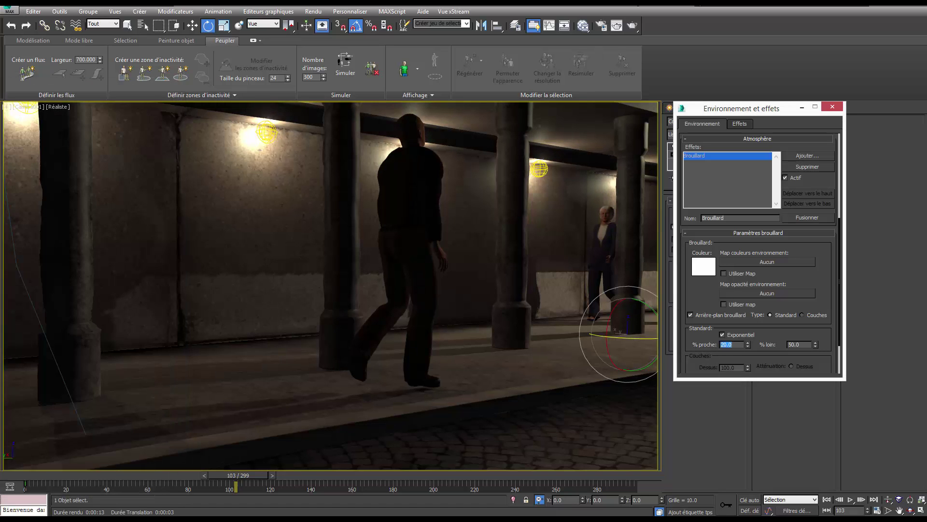
click(636, 27)
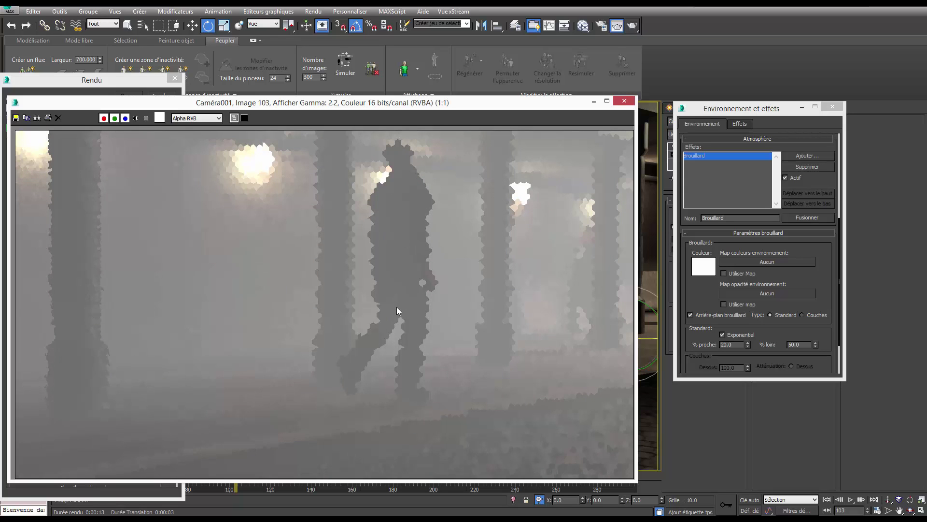
Step: Set the fog far percentage to 30 and near to 25, then render
double_click(801, 345)
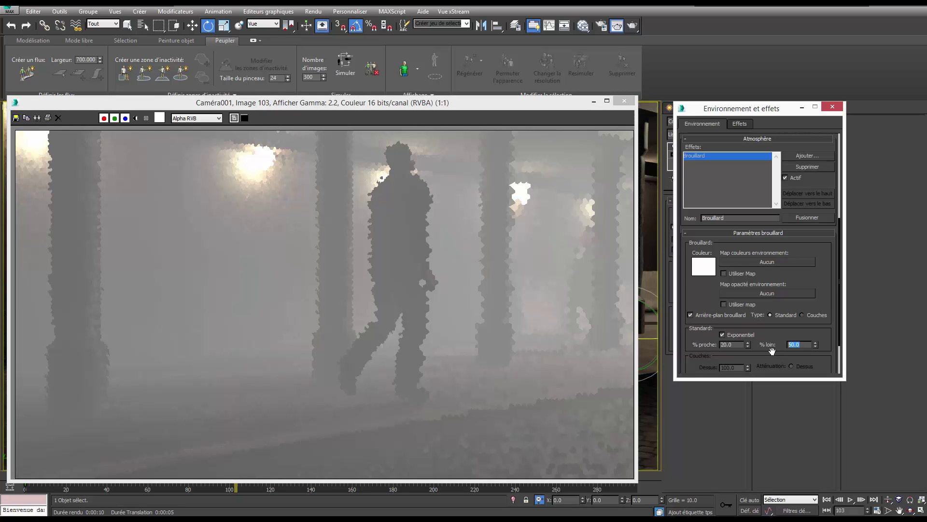
text(30)
key(Return)
double_click(733, 344)
text(25)
key(Return)
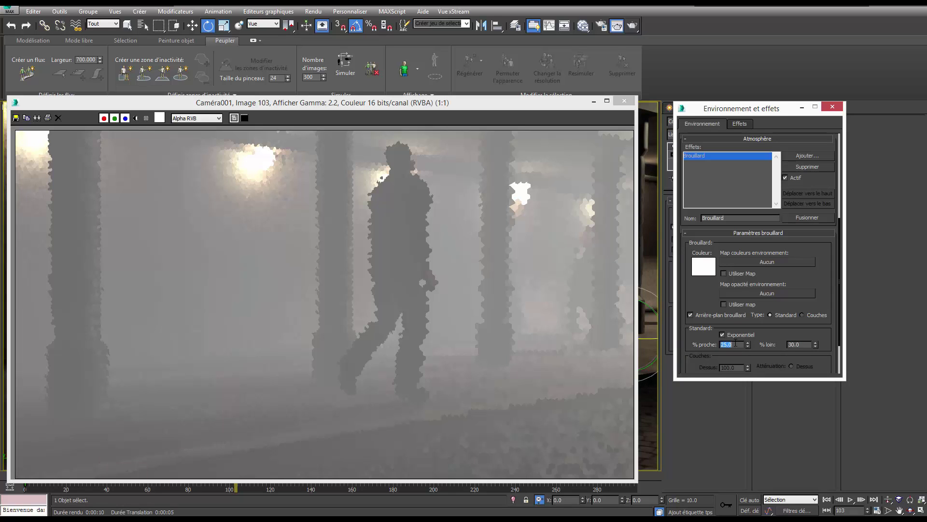
mouse_move(788, 333)
mouse_down()
mouse_move(784, 287)
mouse_move(776, 343)
mouse_up()
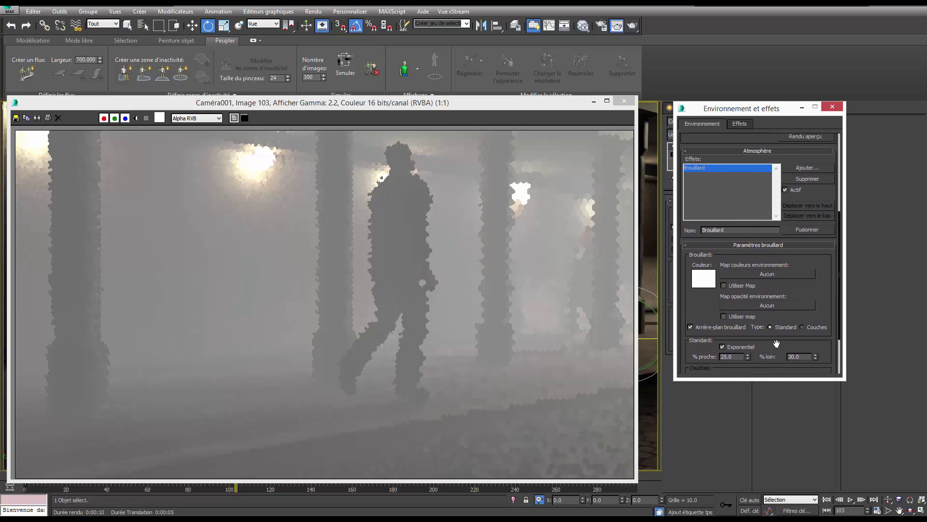
click(632, 26)
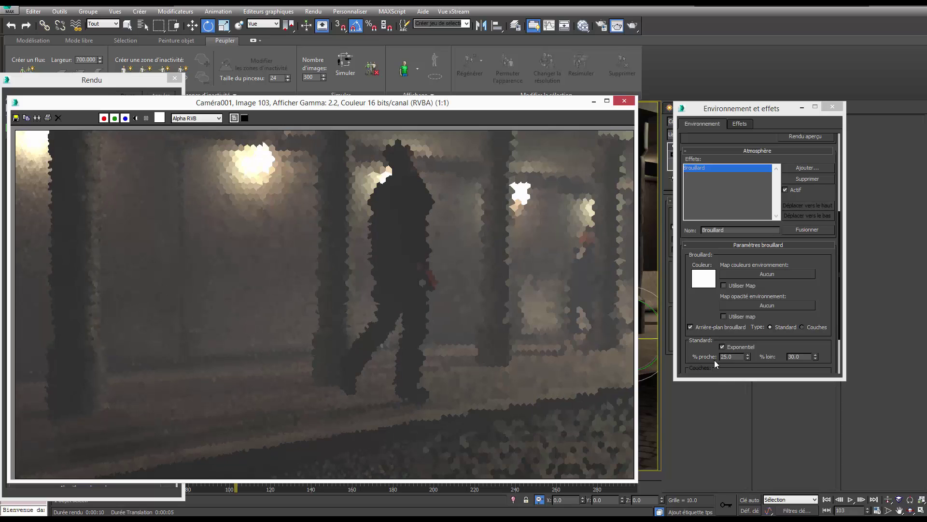
Step: Raise the fog near percentage to 28 and render the camera view
double_click(739, 357)
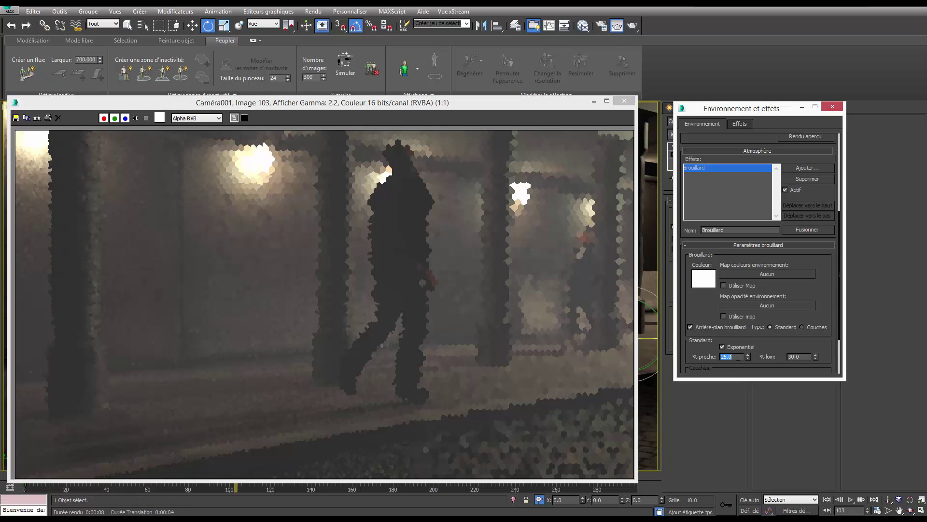
text(28)
key(Return)
click(631, 24)
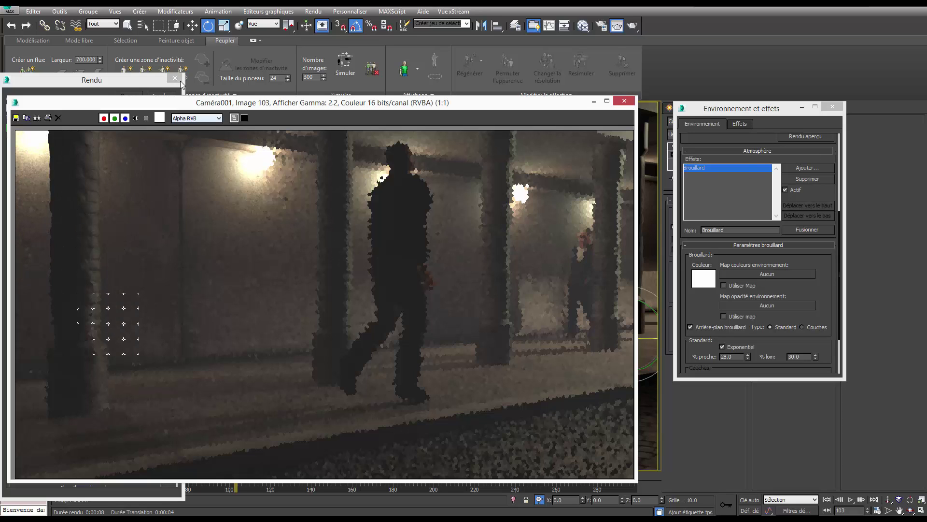
Step: Add Eclairage volumétrique to the atmosphere effects list next to Brouillard
click(144, 81)
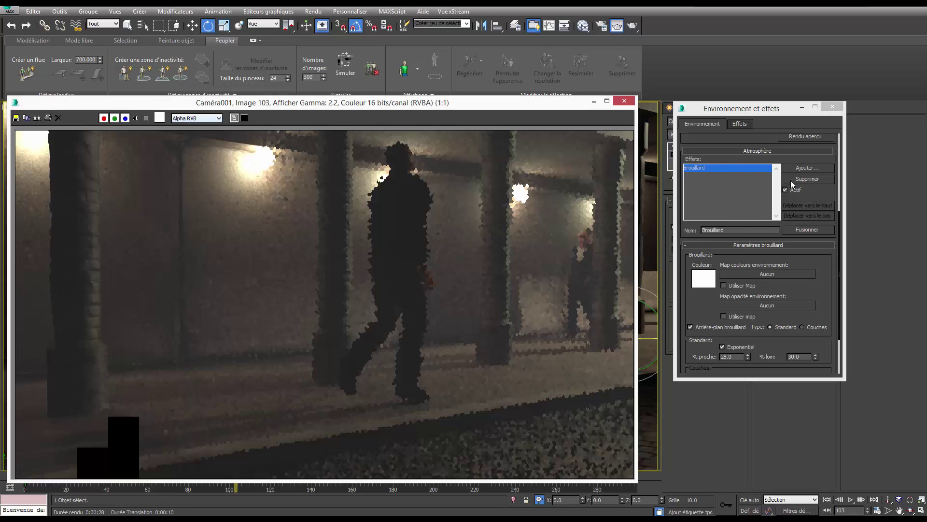
click(806, 167)
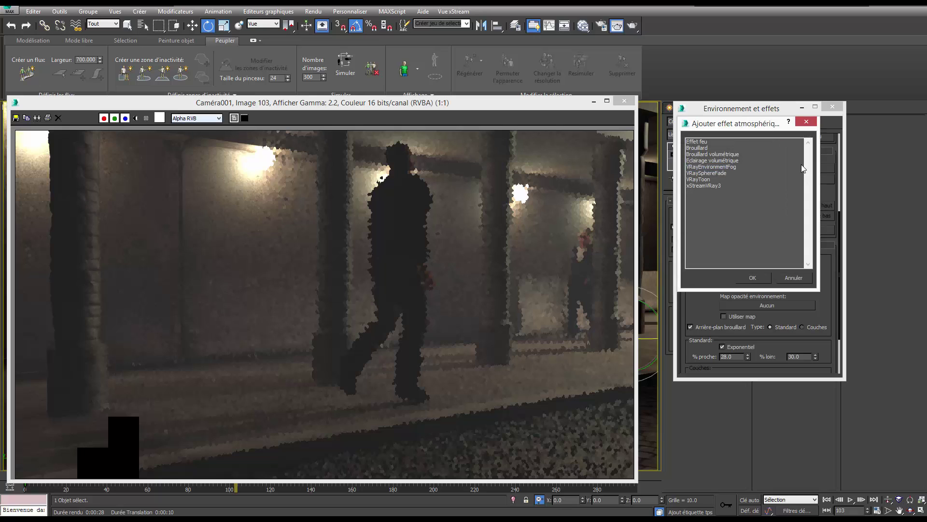
click(705, 161)
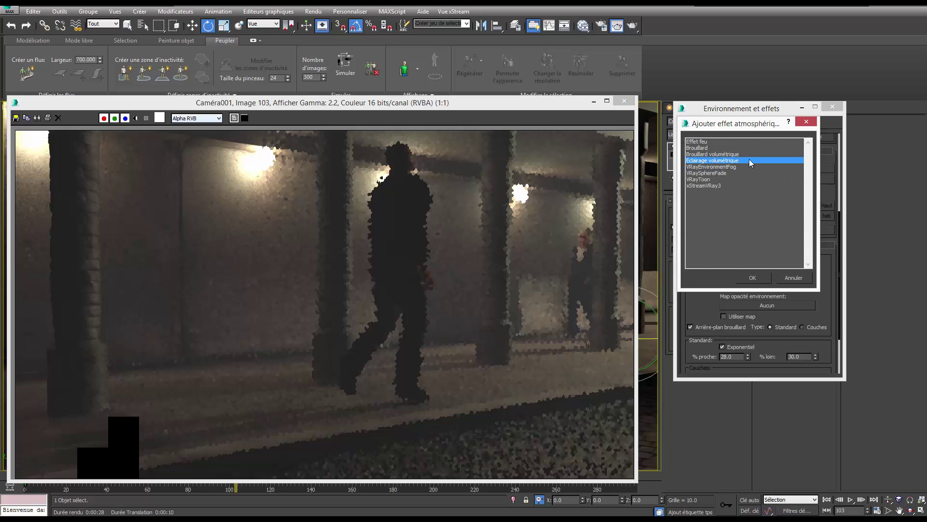
double_click(716, 163)
click(624, 101)
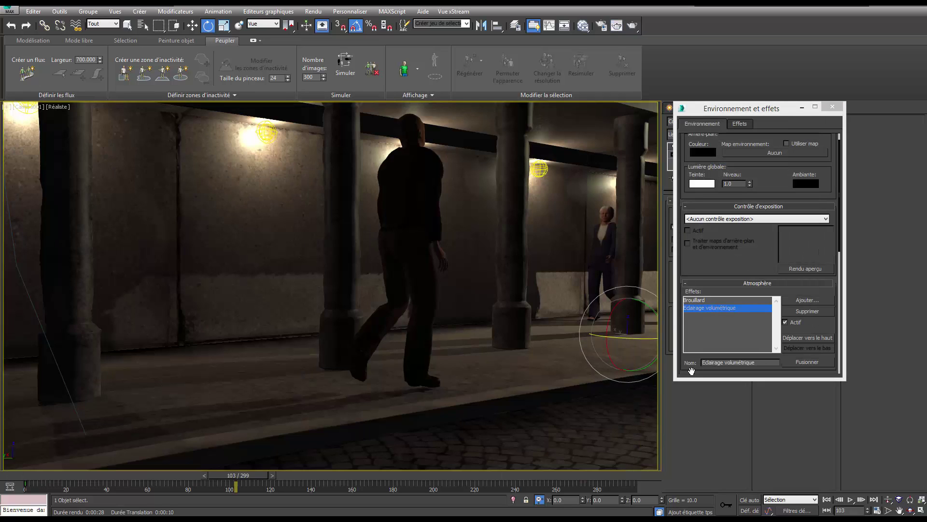
drag(695, 367, 695, 255)
Step: Pick Lumièrephotométrique006 from the scene light list as the volumetric light's source
click(708, 282)
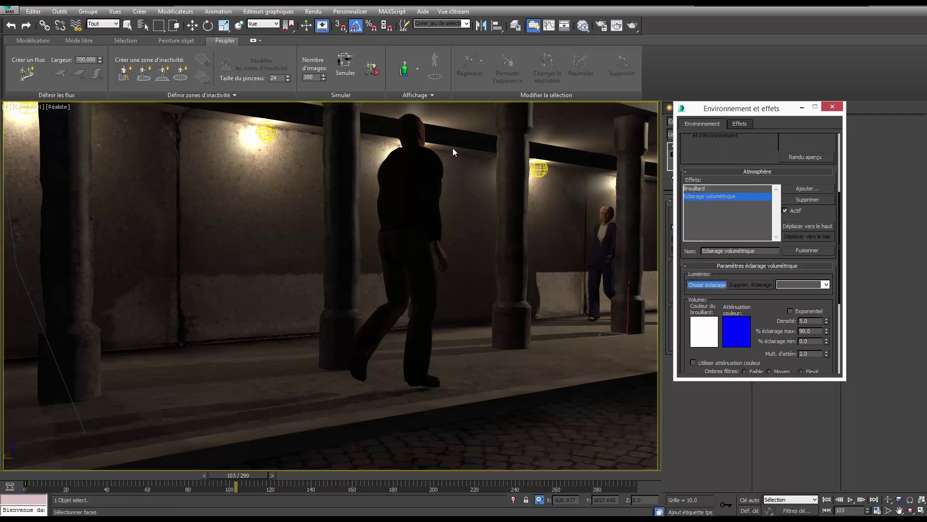
click(467, 24)
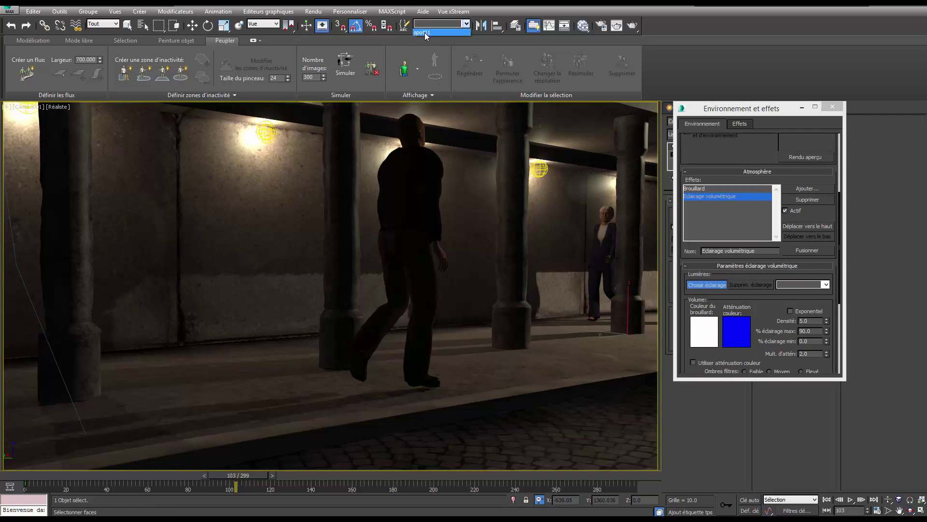
click(425, 33)
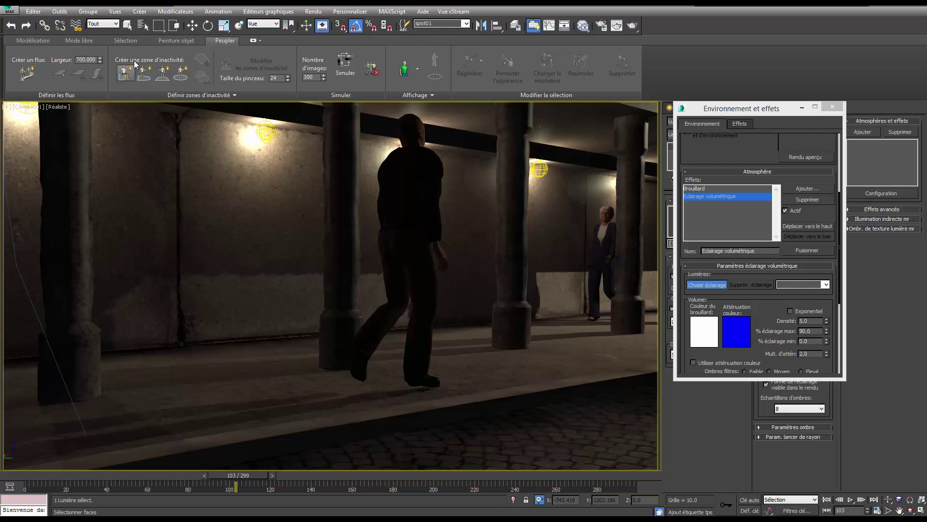
click(129, 25)
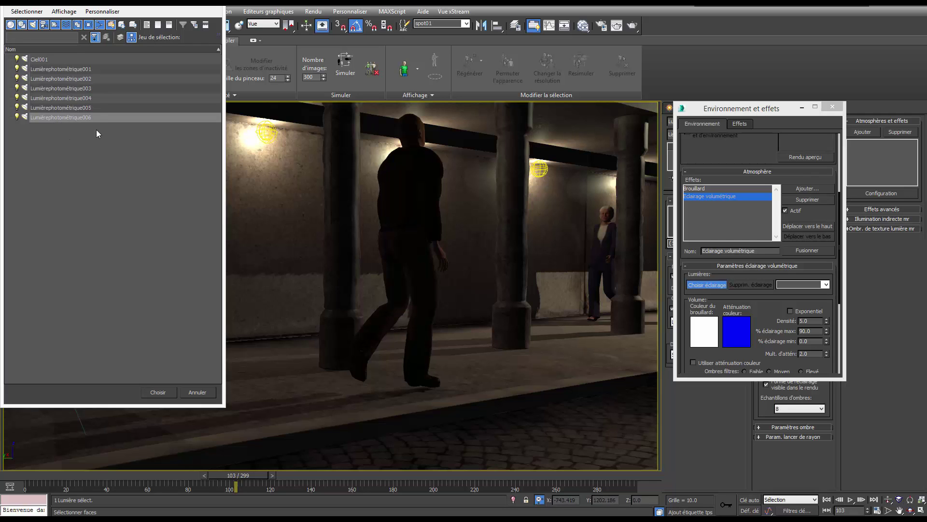
double_click(87, 117)
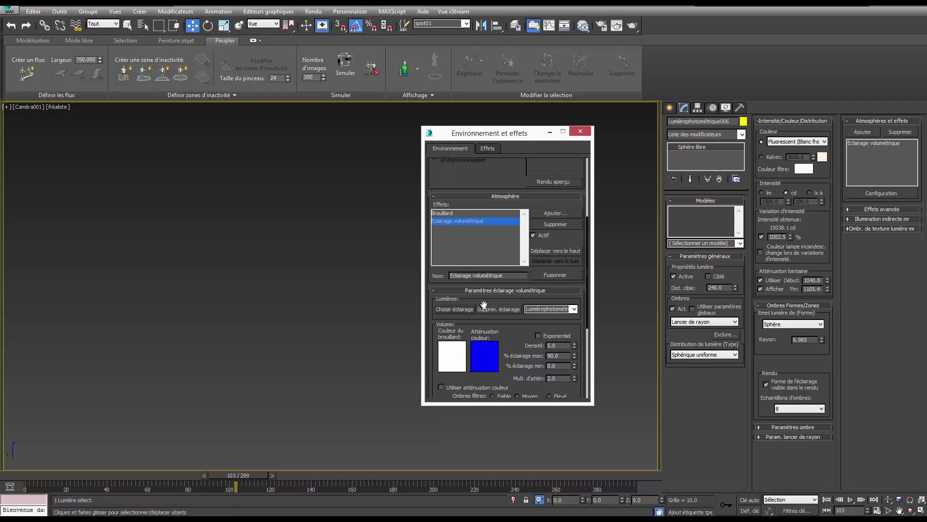
Step: Make the volumetric light fade exponentially with a density of 1.0
click(538, 335)
text(1)
key(Return)
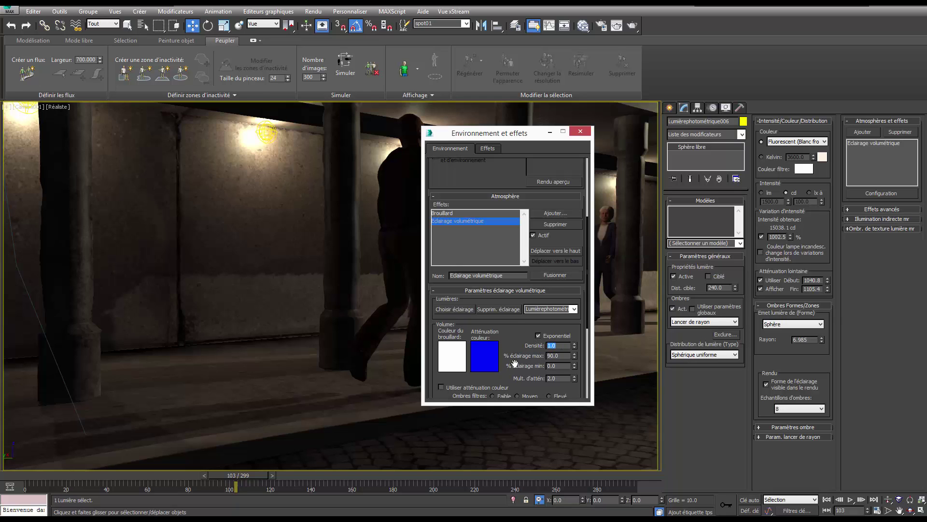
key(Return)
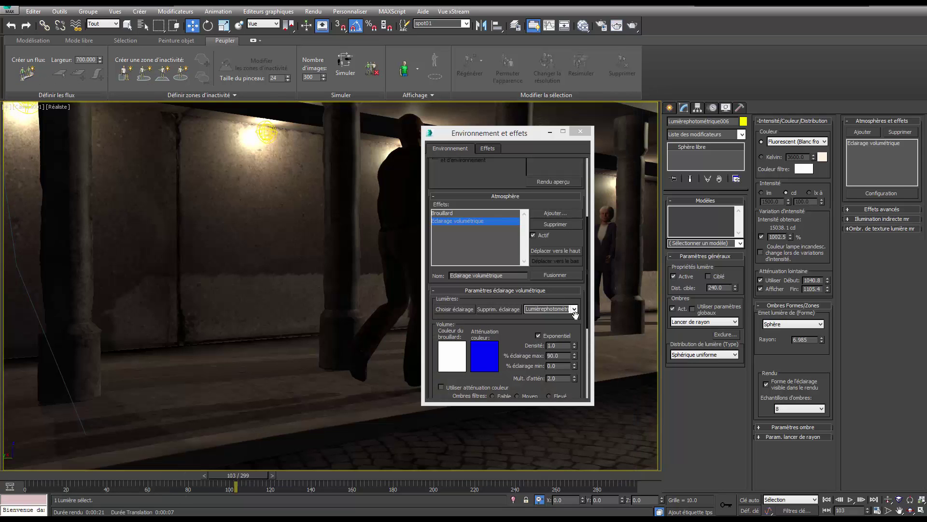
Step: Enable fractal noise on the volumetric light with a quantity of 0.46
drag(508, 336, 509, 310)
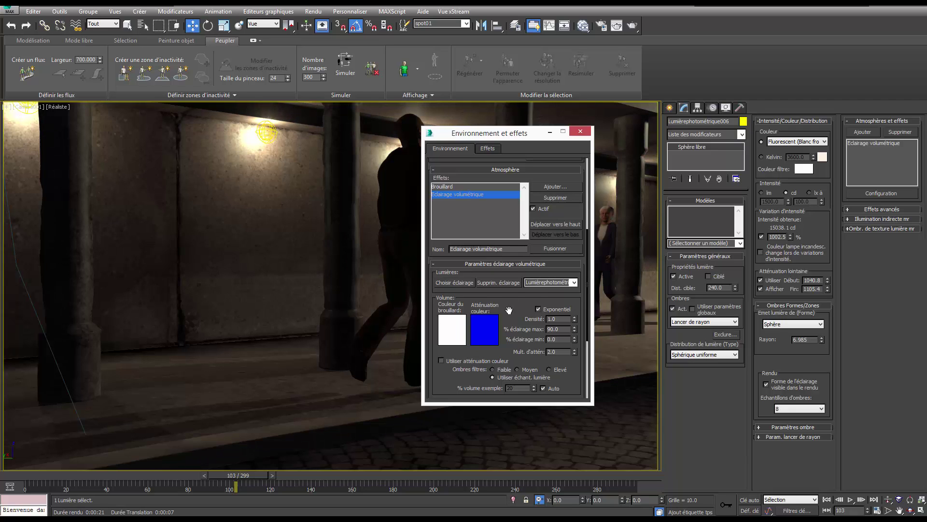
drag(509, 310, 514, 203)
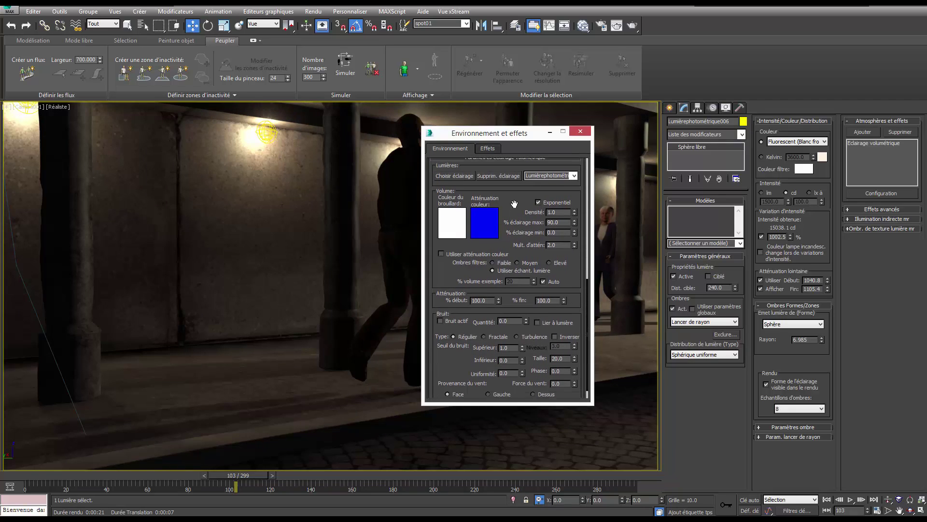
click(450, 322)
click(526, 323)
click(484, 336)
Step: Open the volumetric light's attenuation colour for editing
scroll(462, 350, down, 1)
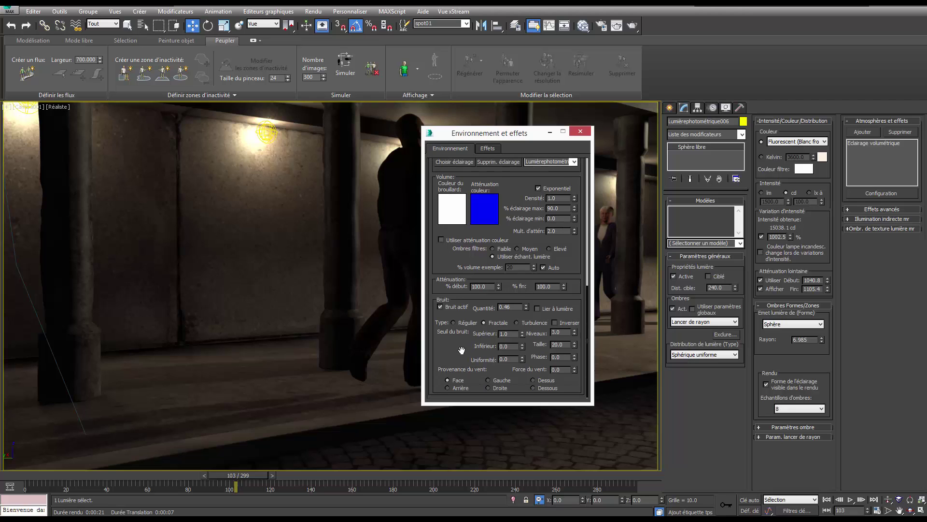
drag(463, 343, 458, 391)
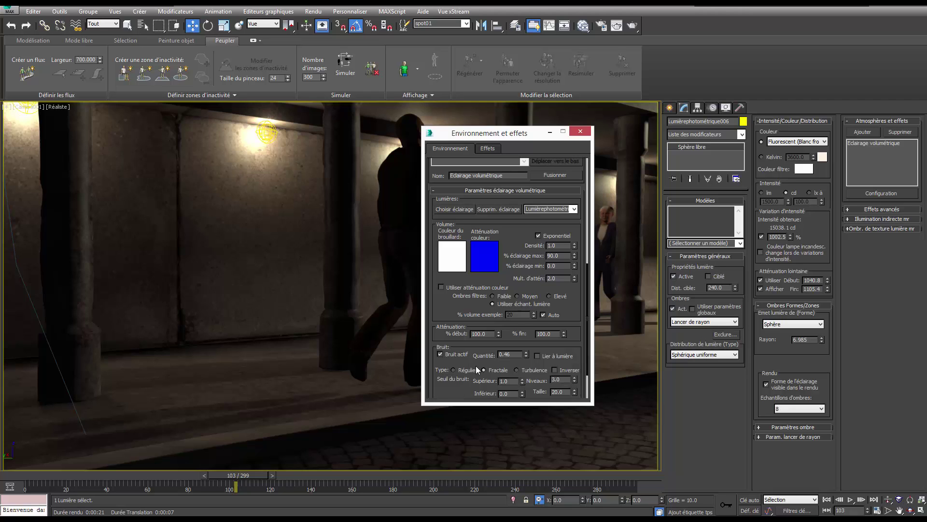
click(478, 257)
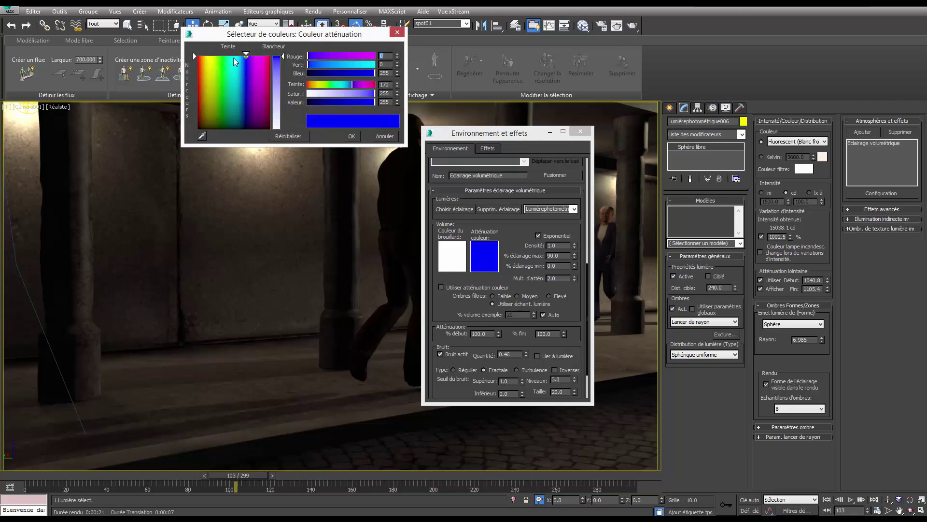
Step: Set the attenuation colour to olive yellow, close Environment and Effects, and render the camera view
drag(246, 55, 211, 55)
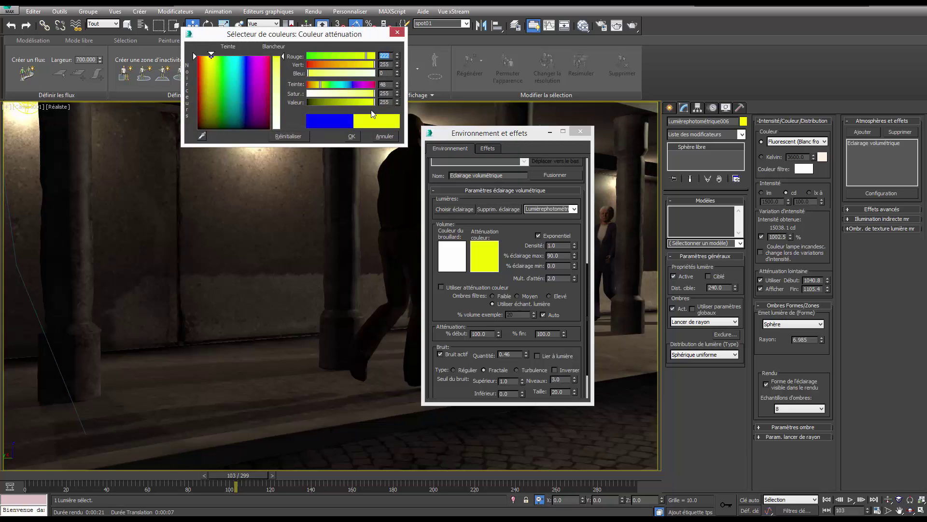
drag(374, 103, 332, 101)
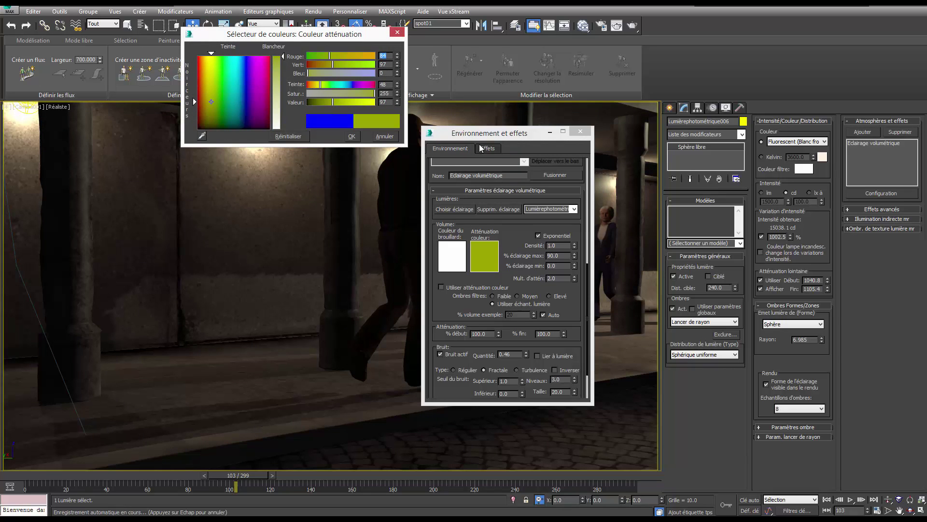
click(352, 139)
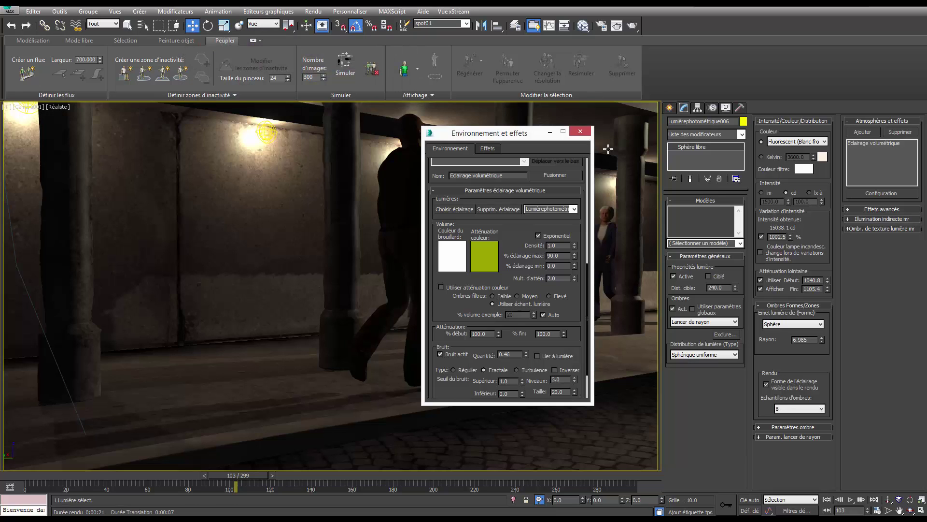
click(580, 131)
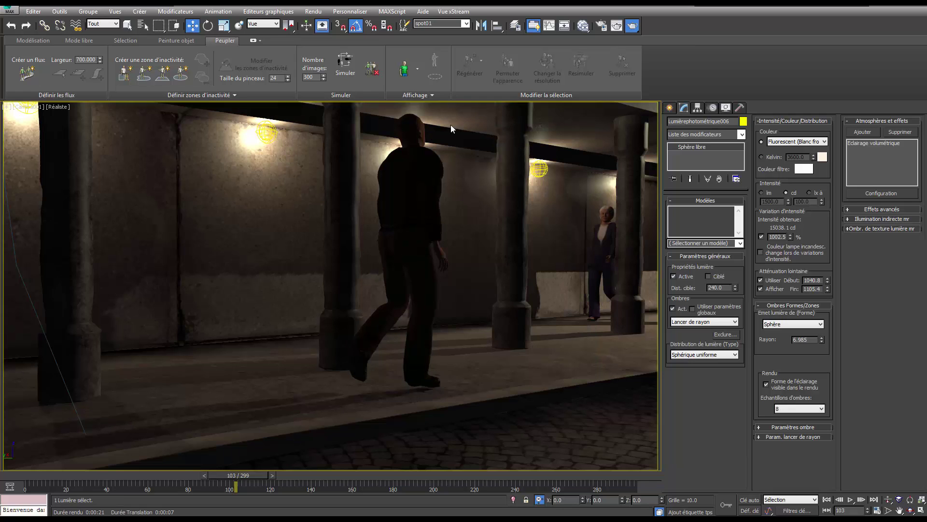
click(633, 25)
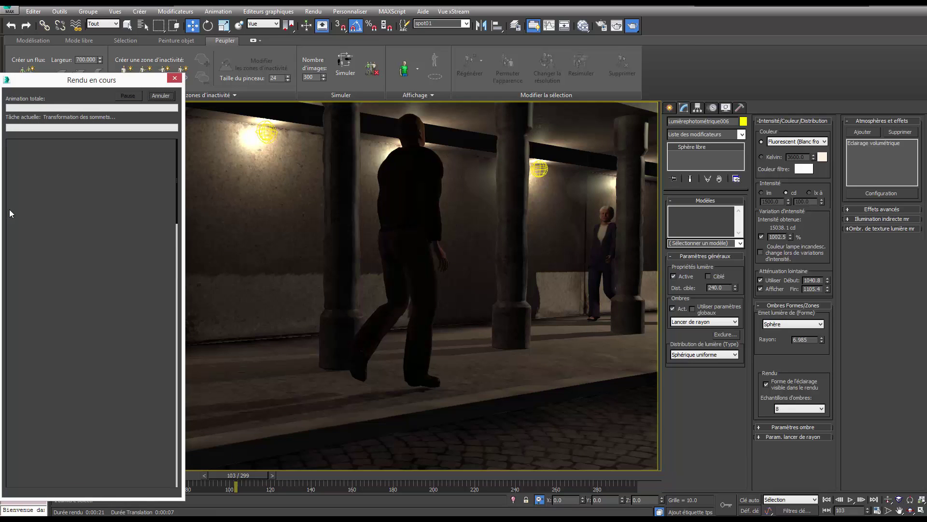
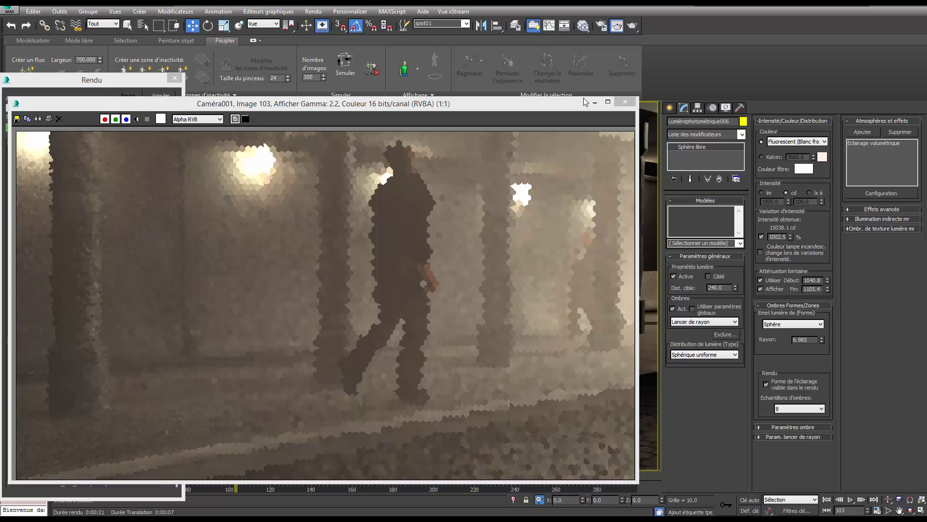
Step: Close the Facebook tab and open the yellow 'lettre a poste' mailbox from the 'boite aux lettres' results
key(alt+Tab)
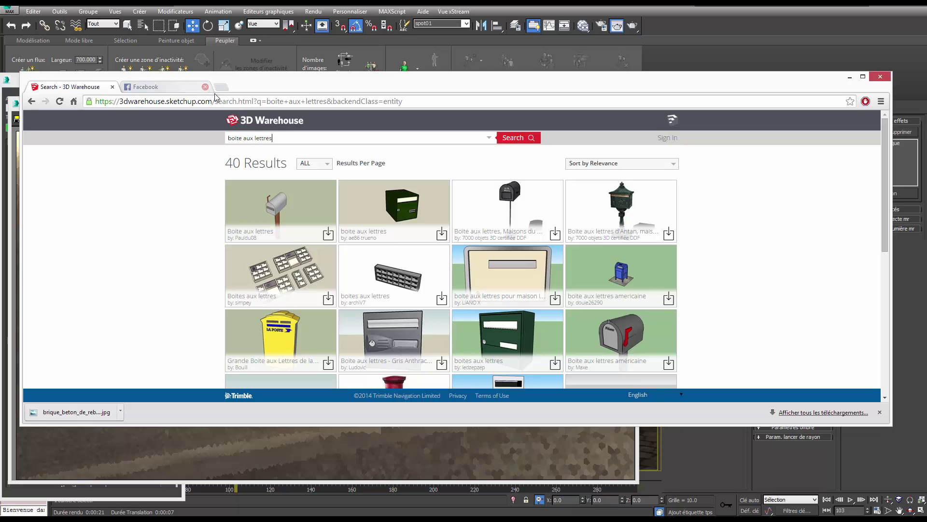
click(204, 87)
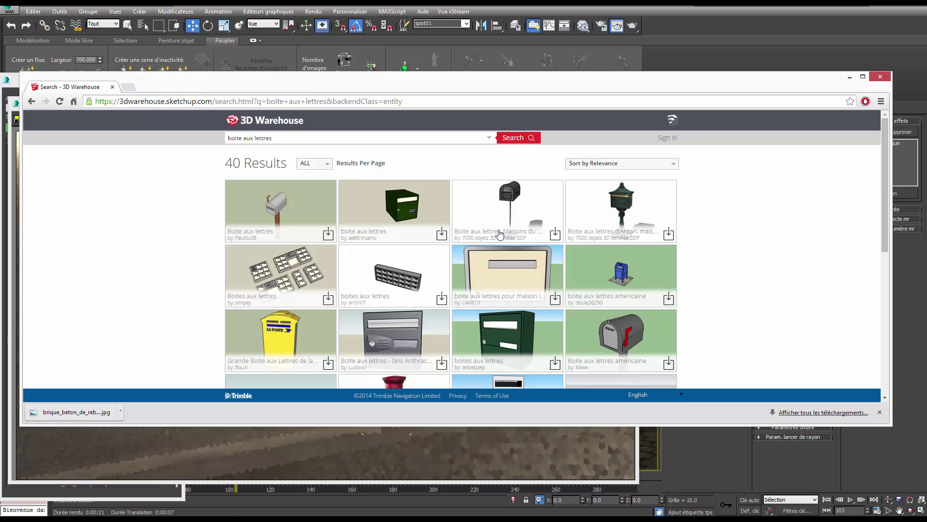
scroll(437, 246, down, 1)
scroll(437, 246, down, 1)
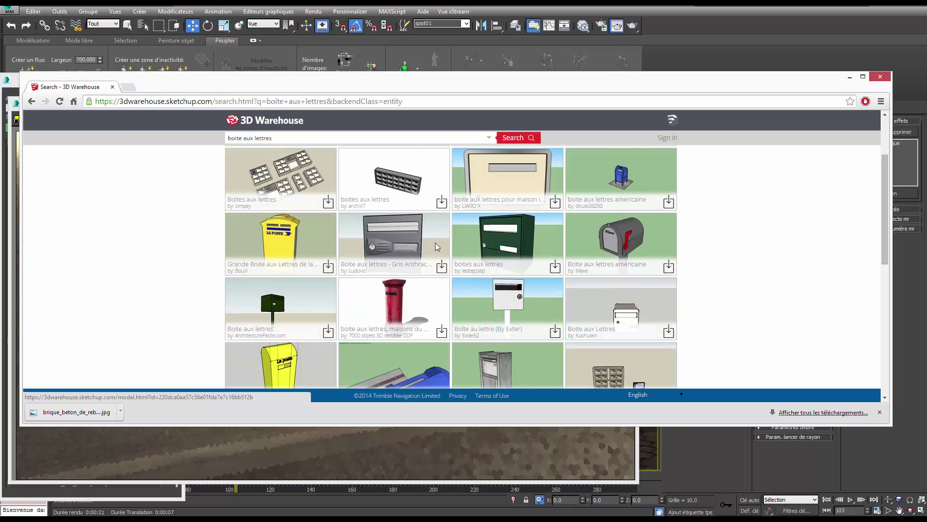
scroll(437, 247, down, 2)
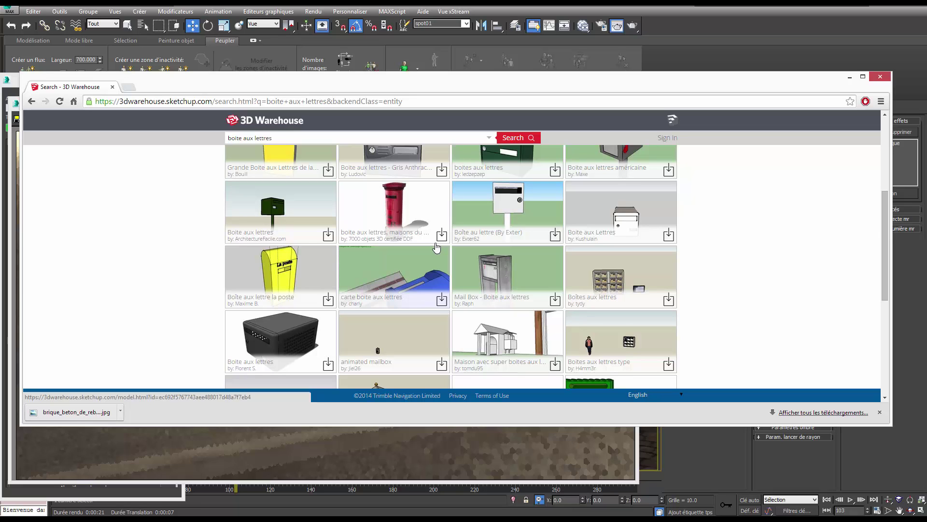
scroll(436, 247, down, 2)
scroll(436, 246, down, 1)
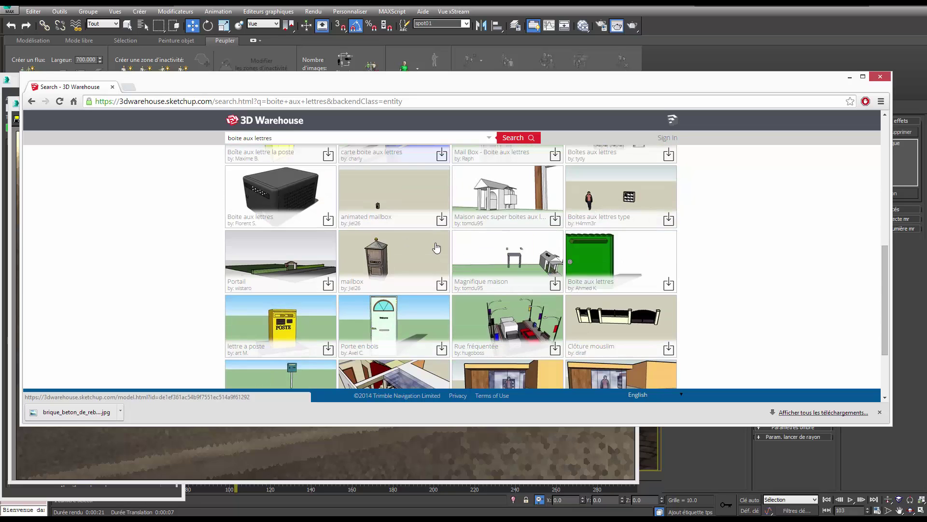
click(292, 322)
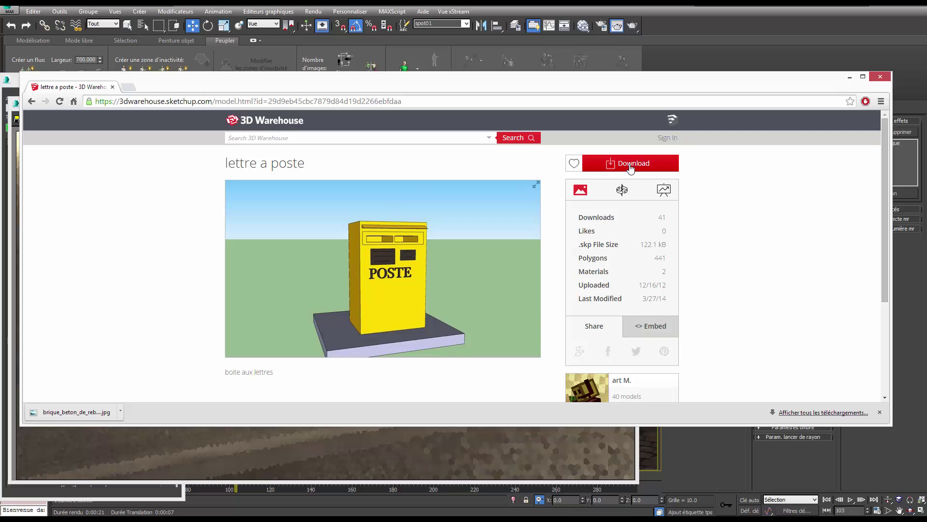
Step: Search 3D Warehouse for 'banc' and browse the bench results
click(232, 138)
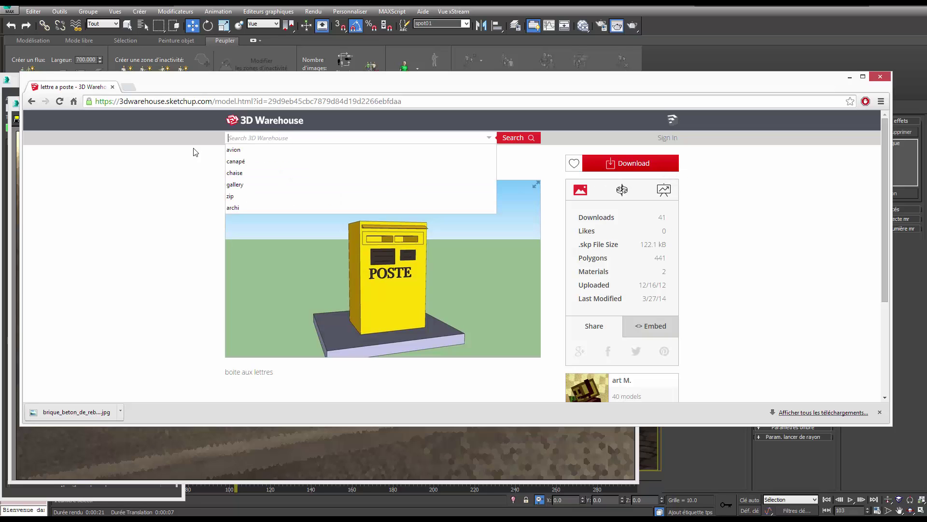
text(banc)
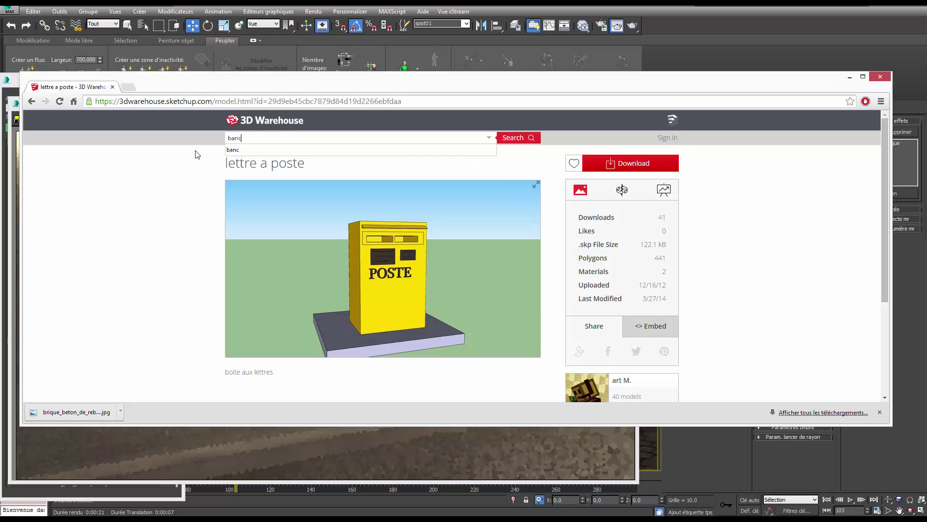
key(Return)
scroll(198, 152, down, 3)
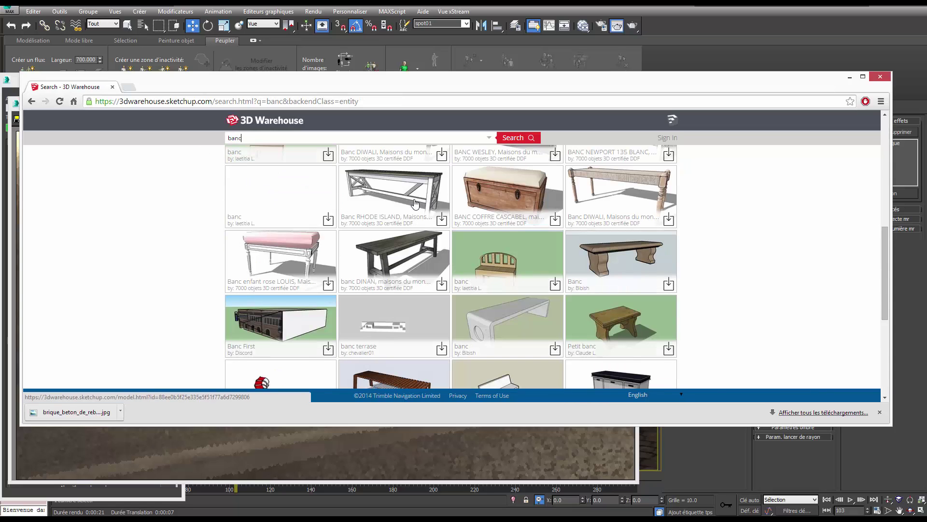
scroll(415, 203, down, 2)
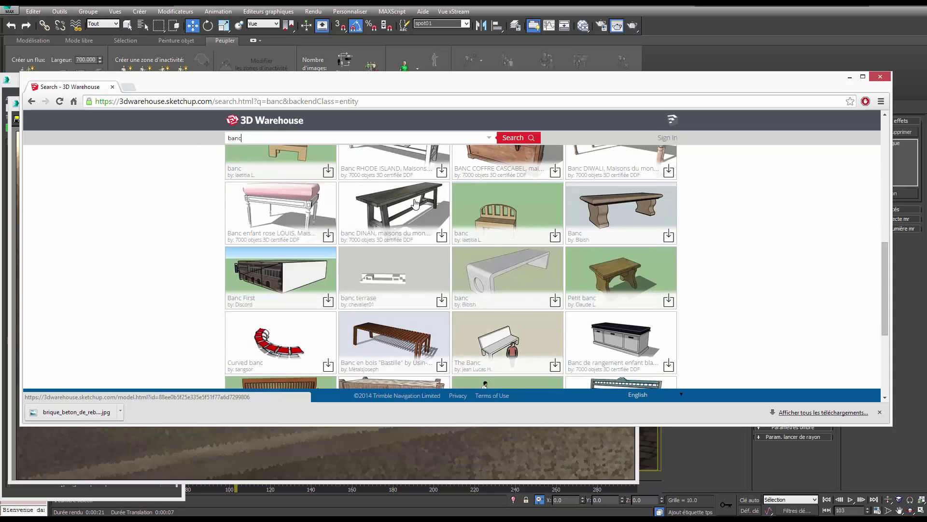
scroll(414, 203, down, 3)
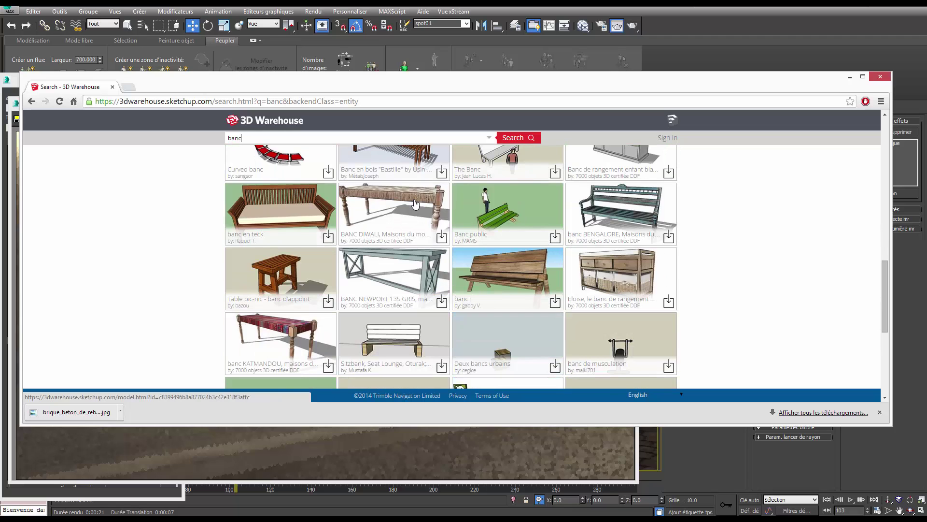
scroll(415, 203, down, 2)
scroll(415, 204, down, 1)
scroll(415, 207, down, 2)
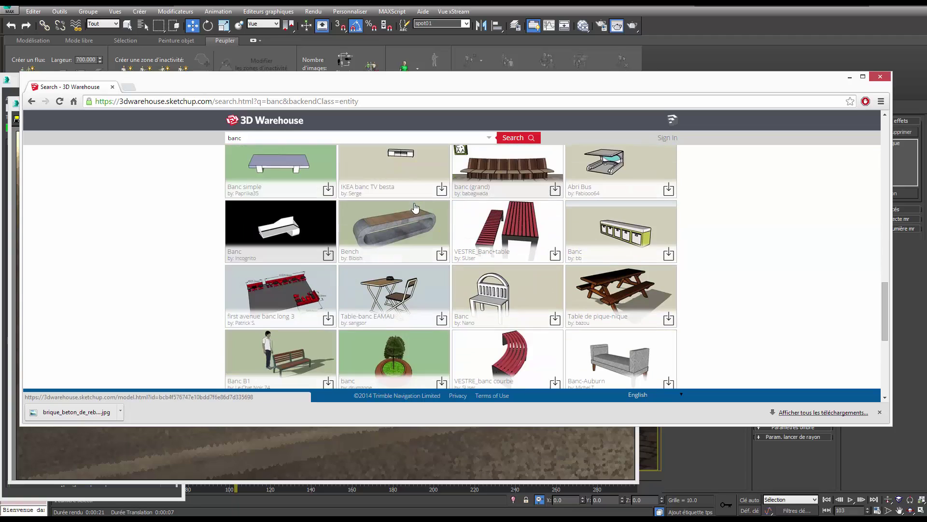
scroll(436, 237, down, 3)
scroll(437, 241, down, 3)
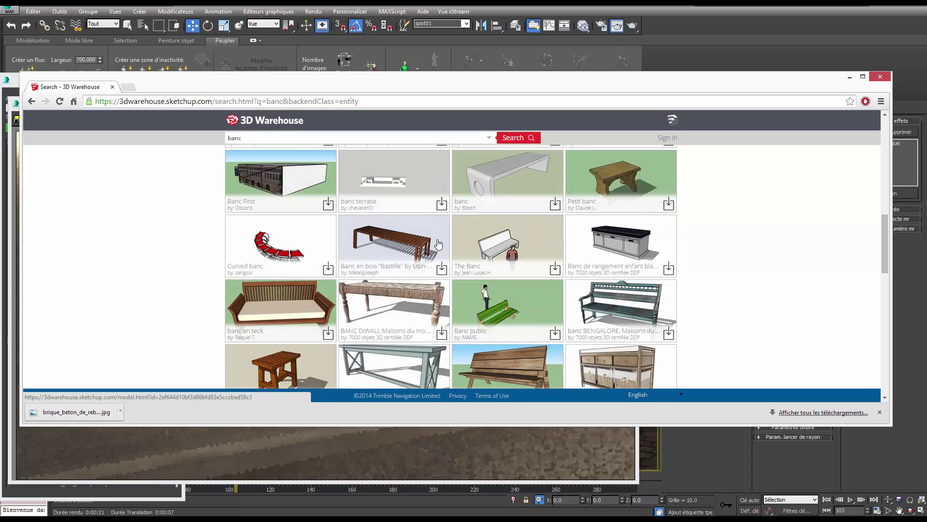
scroll(438, 244, up, 2)
scroll(440, 240, up, 1)
scroll(439, 241, up, 2)
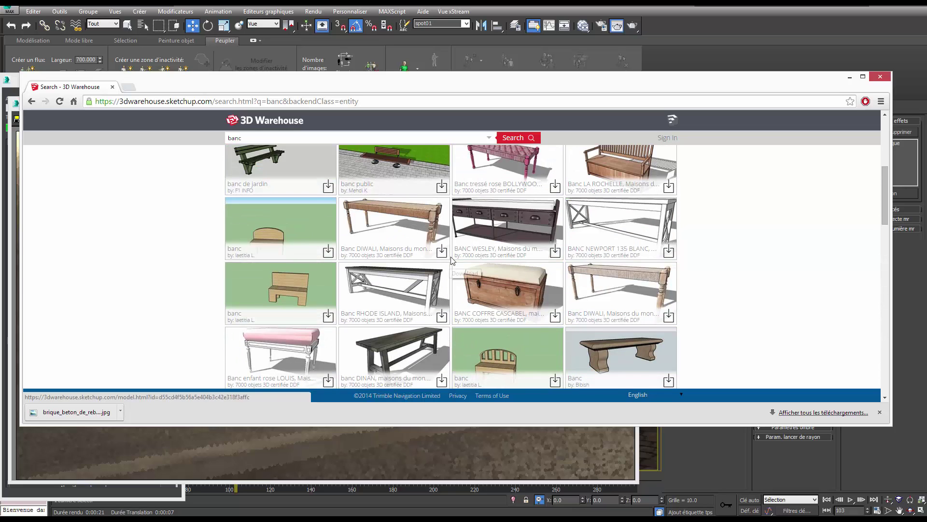
scroll(453, 261, up, 1)
scroll(489, 273, up, 1)
scroll(506, 278, up, 2)
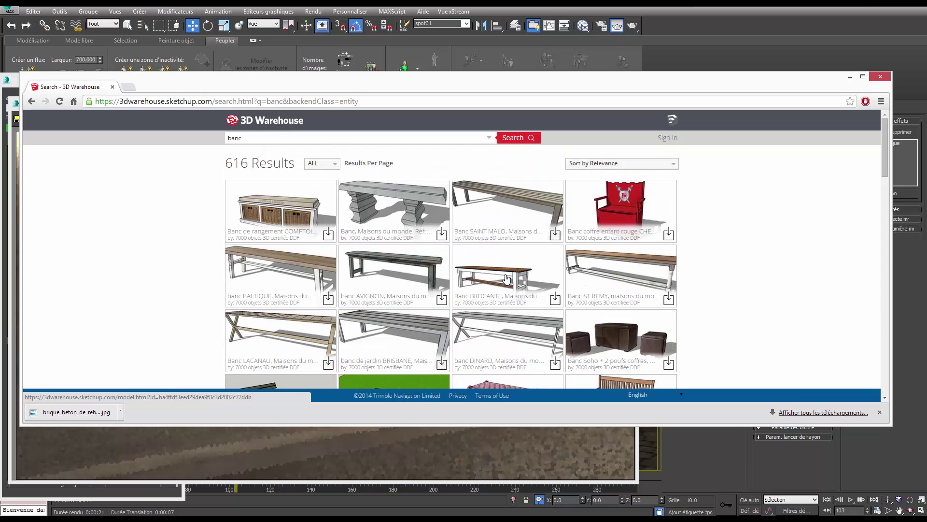
Step: Download the stone 'Banc, Maisons du monde' bench as a SketchUp 8 model
click(406, 205)
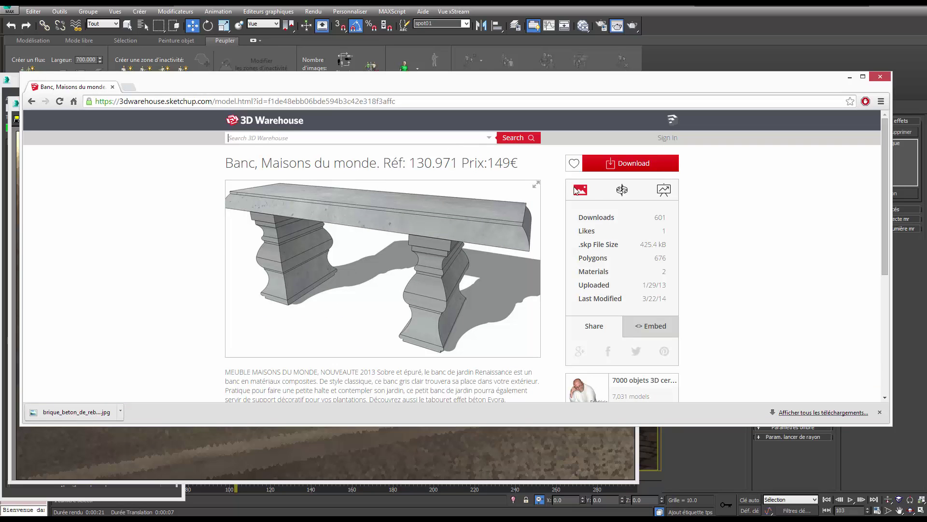
click(627, 165)
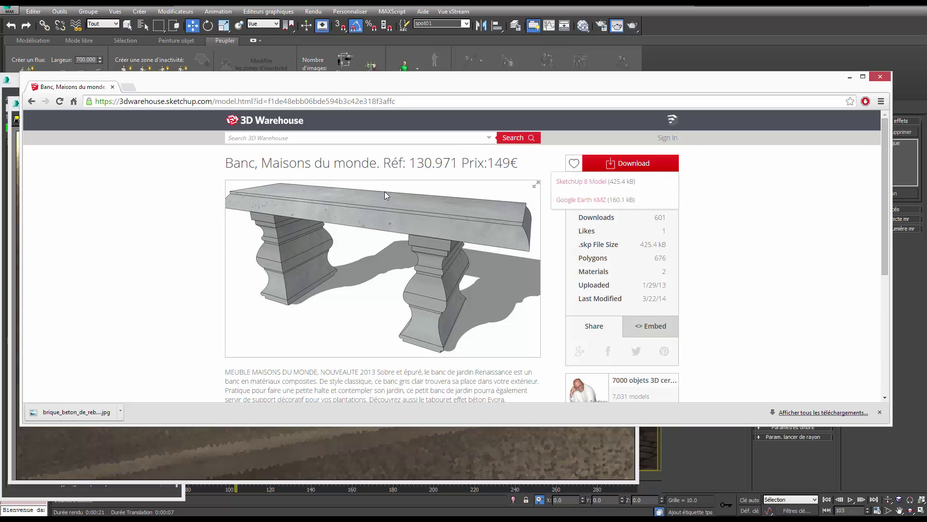
click(590, 182)
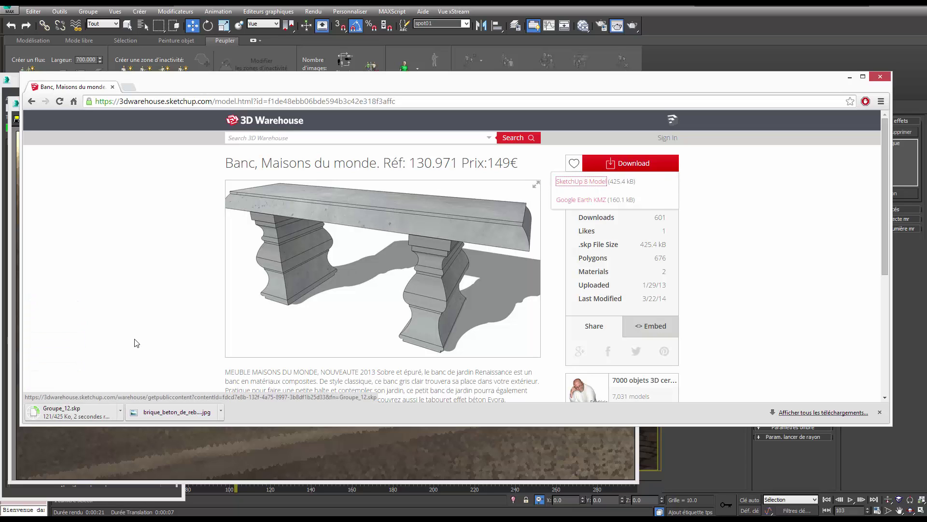
Step: Drop the downloaded Groupe_12.skp into TutoAba\3dsmax\import, then go back to 3ds Max
key(alt+Tab)
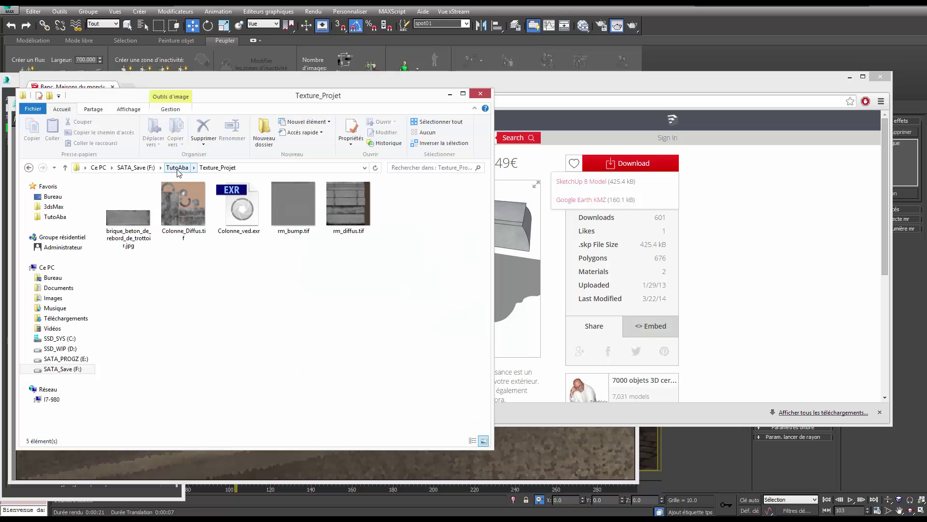
click(177, 167)
double_click(126, 197)
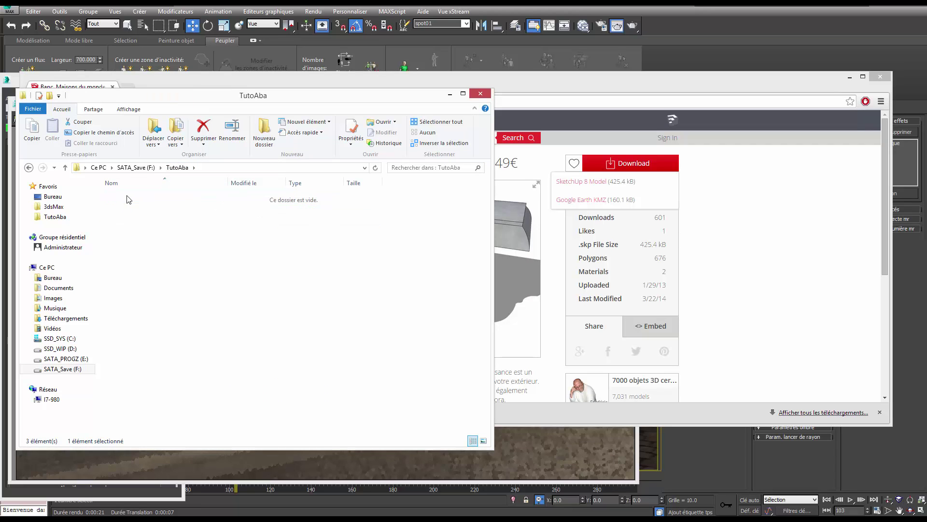
double_click(124, 248)
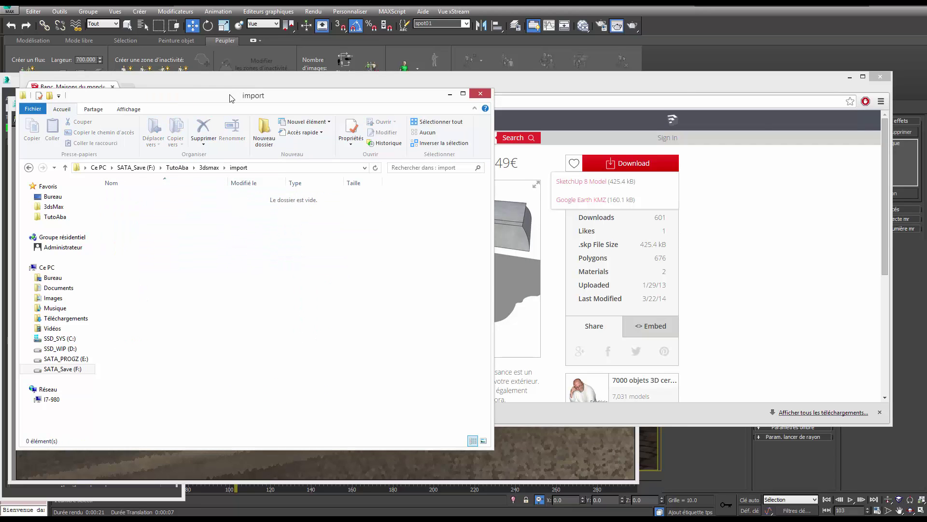
drag(241, 96, 509, 111)
drag(61, 416, 499, 447)
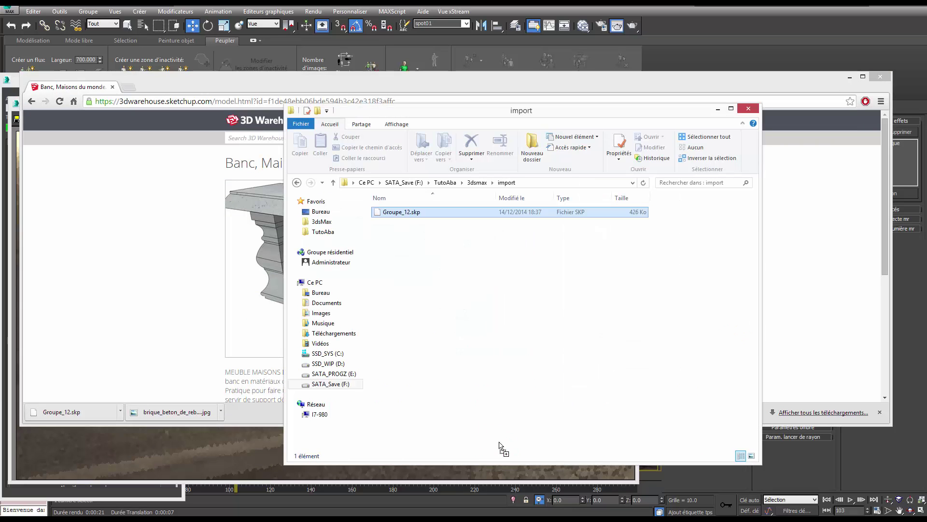
click(192, 461)
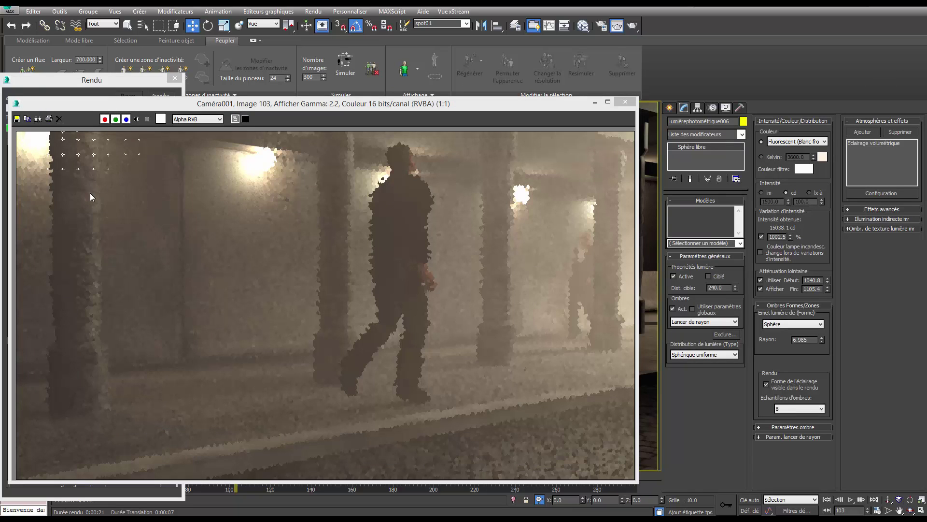
Step: Import Groupe_12.skp into the scene with the daylight system option unchecked
click(15, 15)
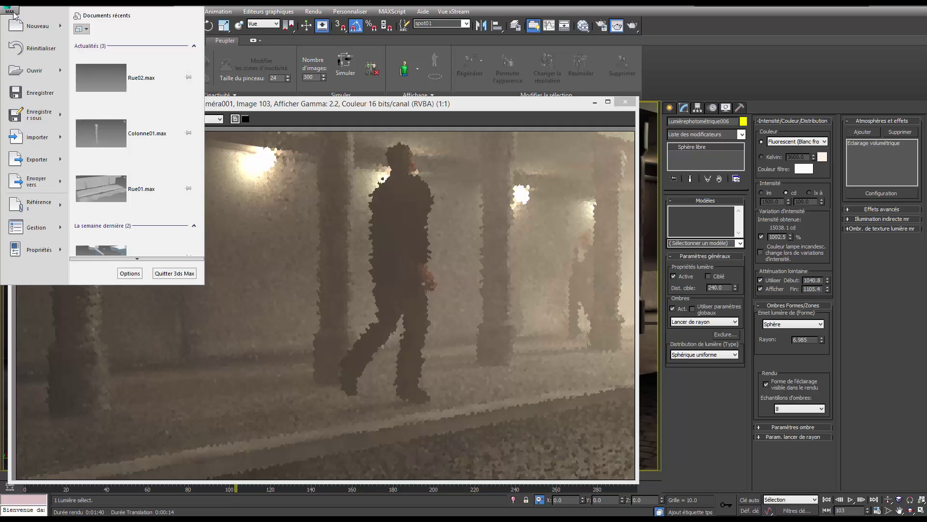
click(40, 138)
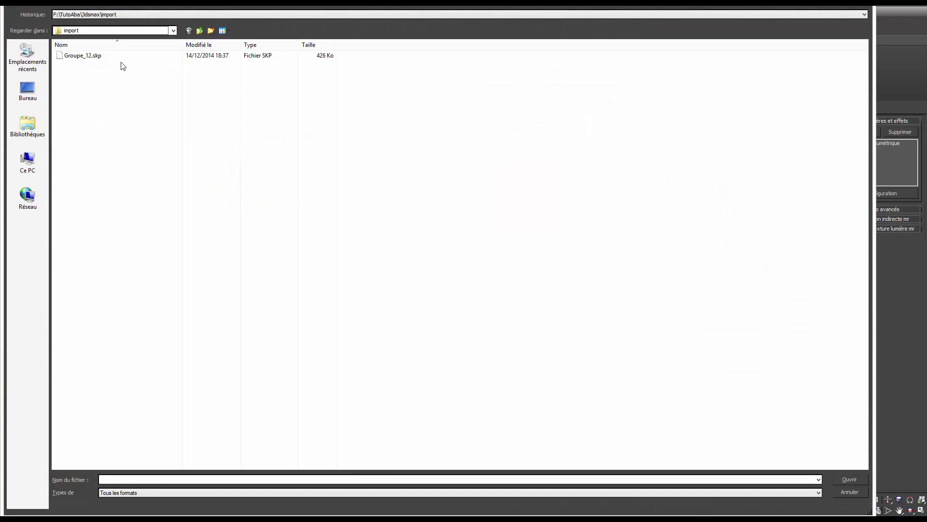
double_click(120, 55)
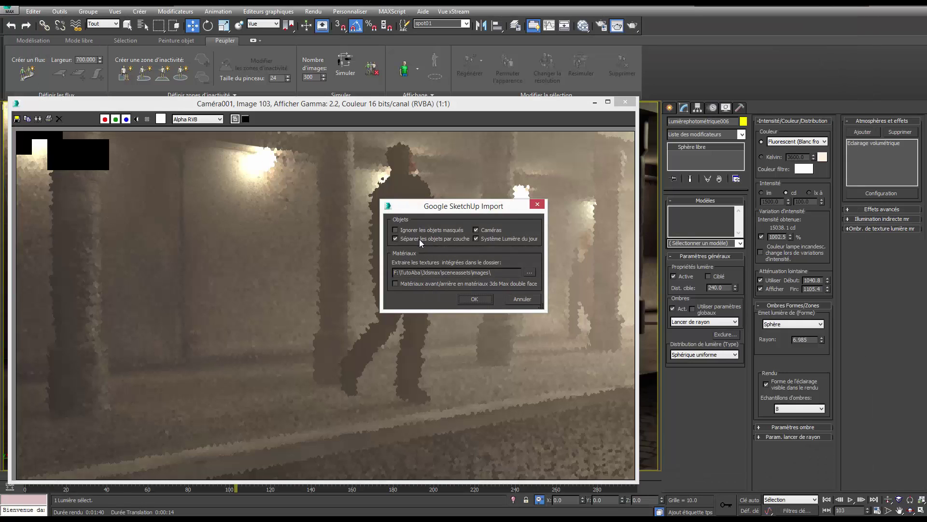
click(484, 240)
click(476, 300)
Step: Rotate the imported bench about Z so it runs parallel to the arcade wall
click(632, 103)
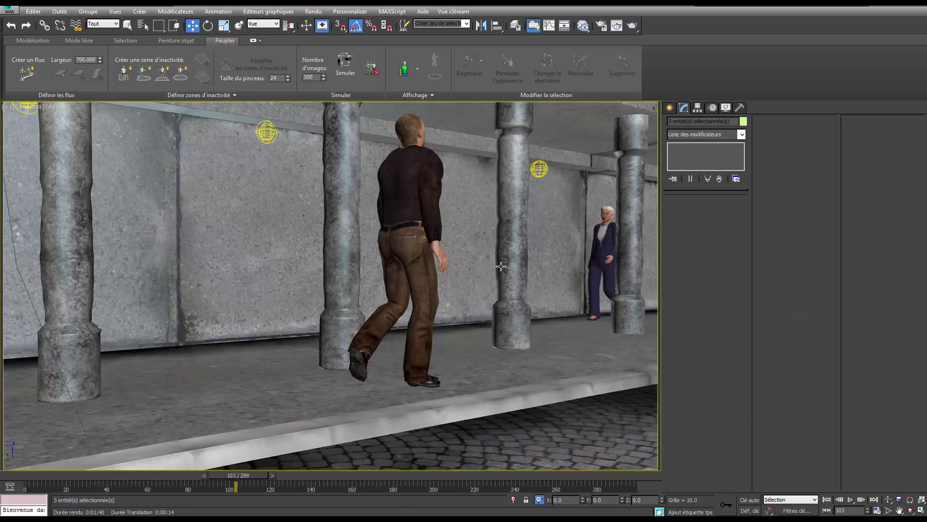
scroll(508, 265, down, 5)
alt+middle_drag(509, 266, 300, 388)
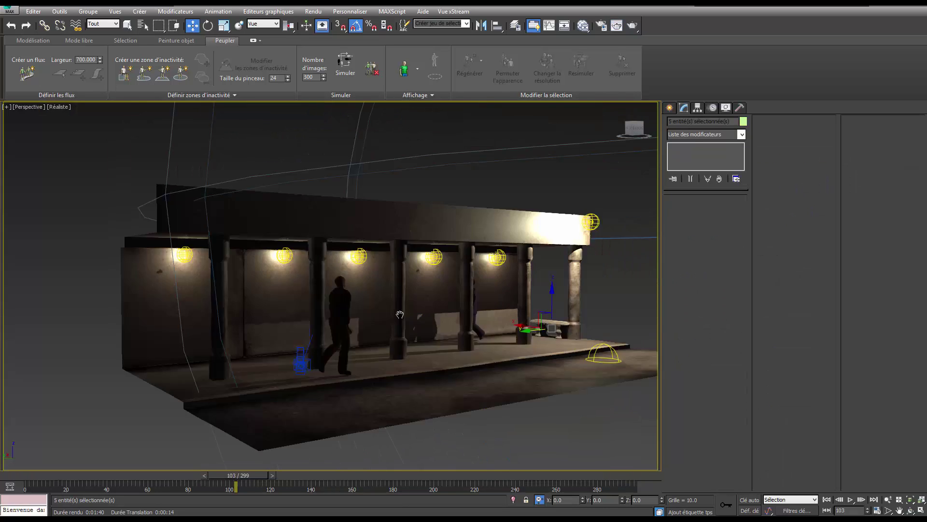
right_click(255, 389)
click(270, 409)
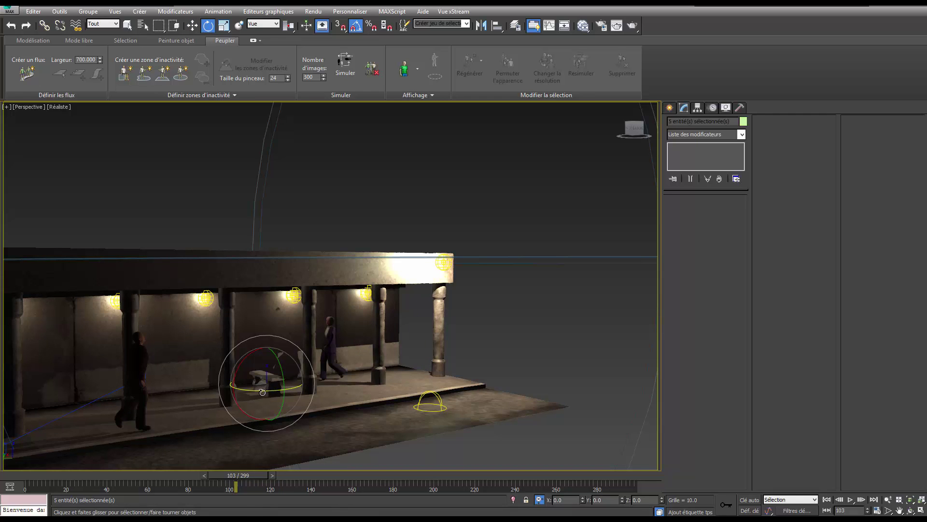
drag(263, 389, 297, 394)
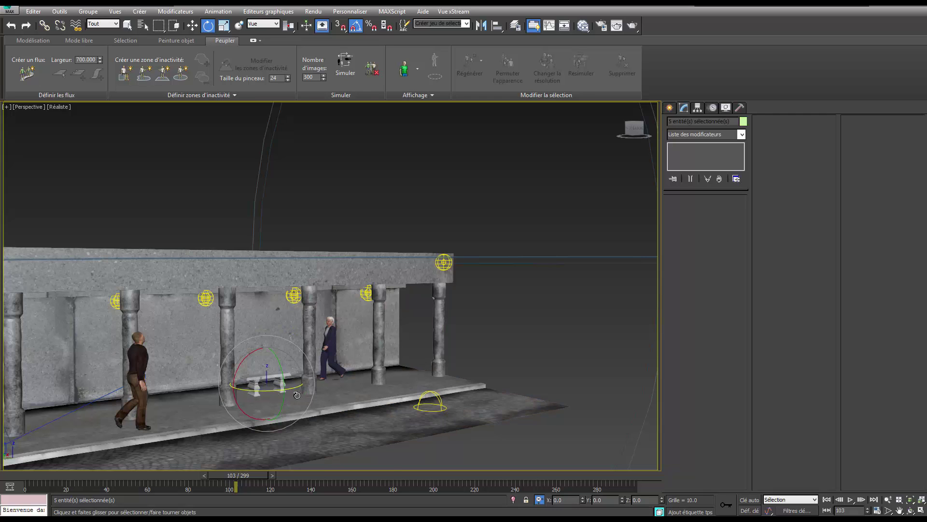
Step: Switch to Move and view the bench from the Top in wireframe
key(w)
key(t)
key(z)
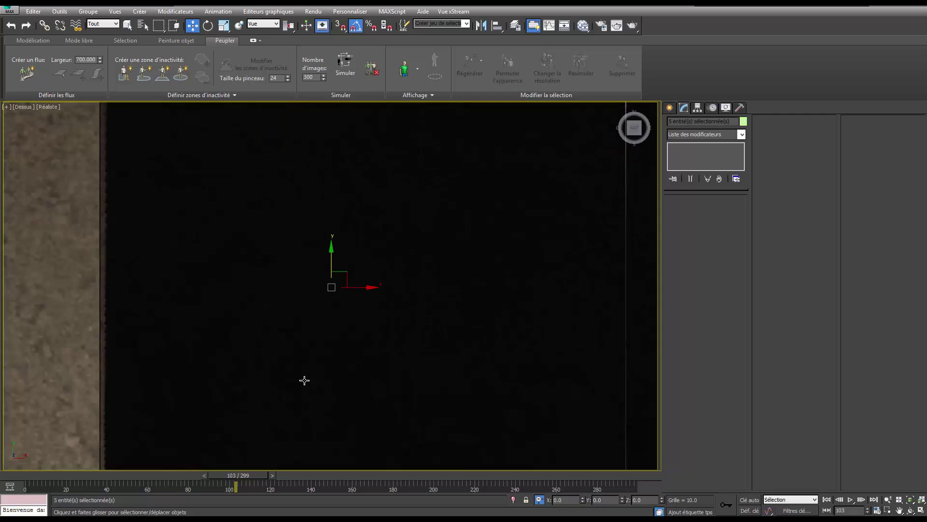
key(F3)
scroll(295, 364, down, 4)
Step: Slide the bench against the wall and place instance clones along the arcade between the pillars
scroll(295, 364, down, 4)
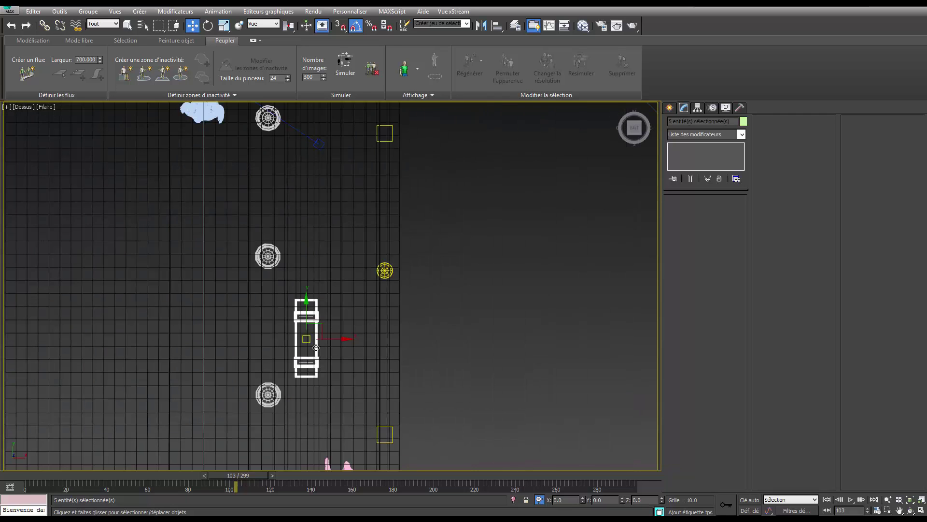
mouse_move(310, 322)
mouse_down()
mouse_move(285, 314)
mouse_move(289, 197)
mouse_up()
scroll(285, 313, down, 5)
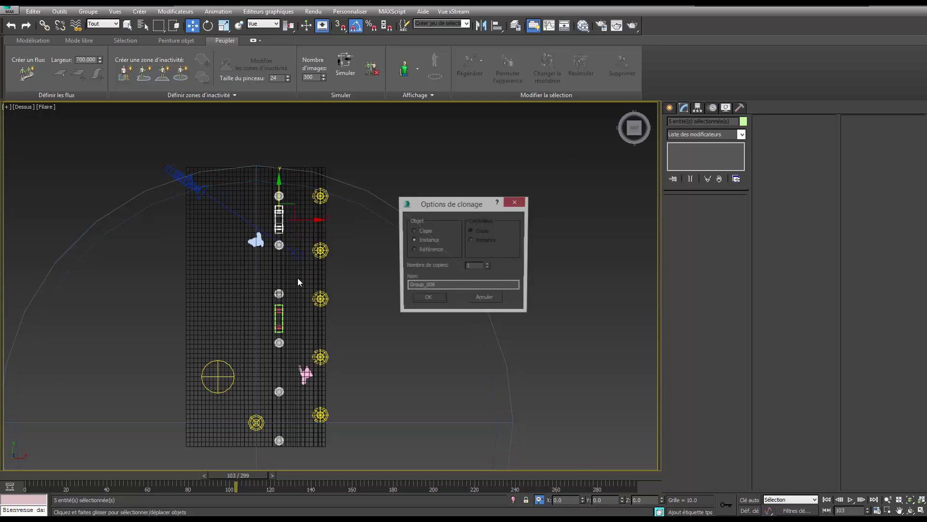
click(420, 298)
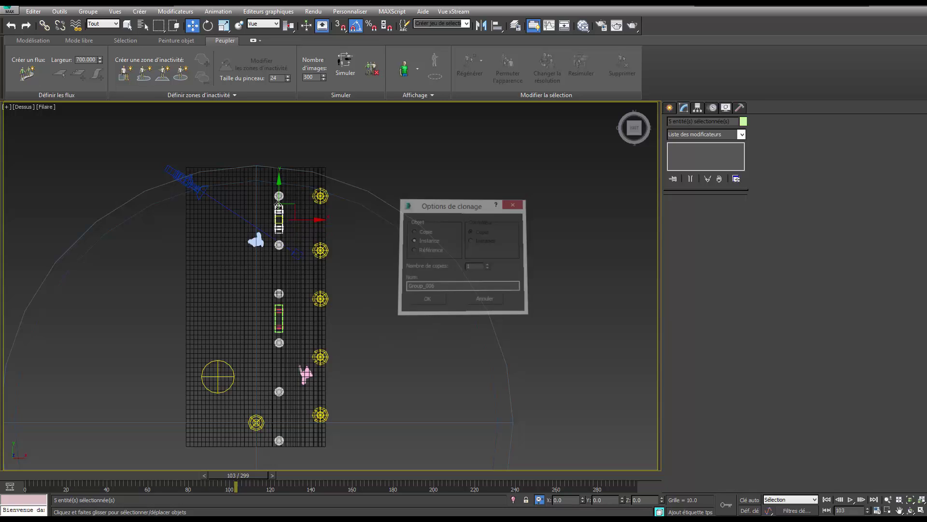
drag(277, 275, 301, 389)
click(416, 299)
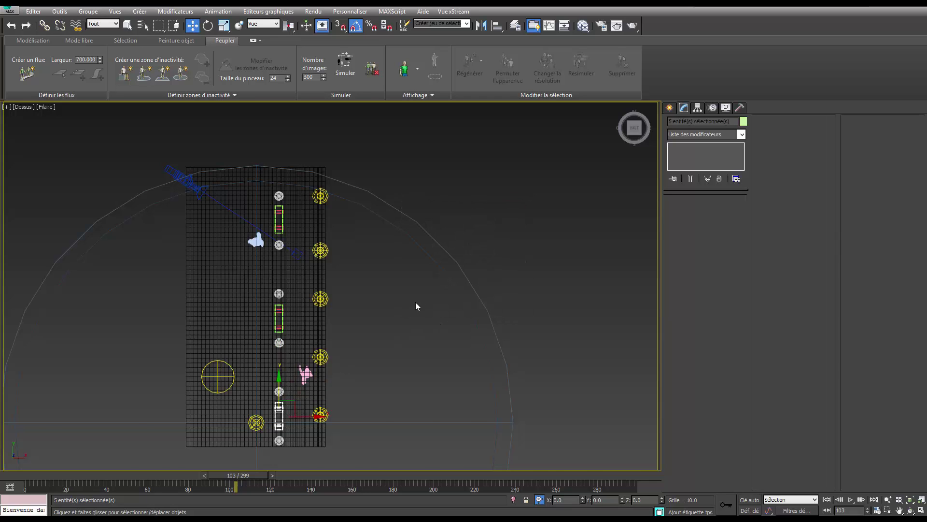
key(c)
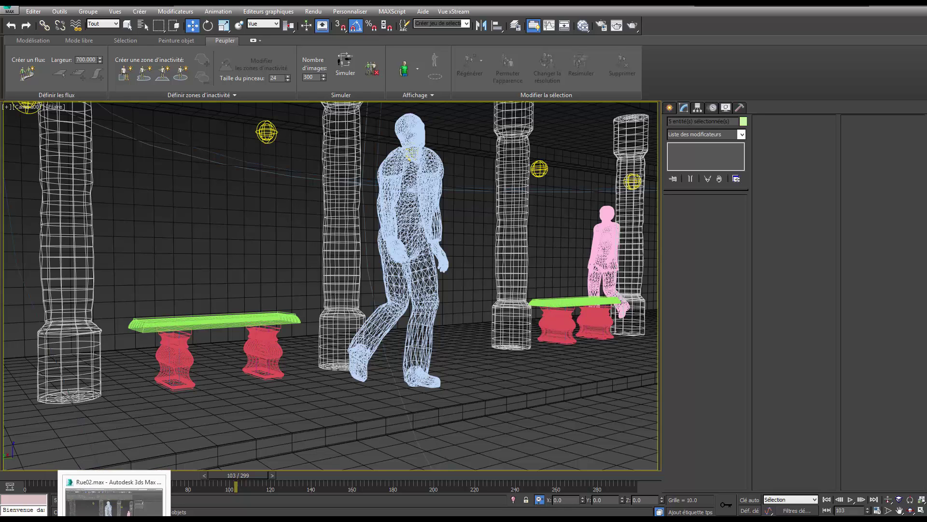
click(92, 498)
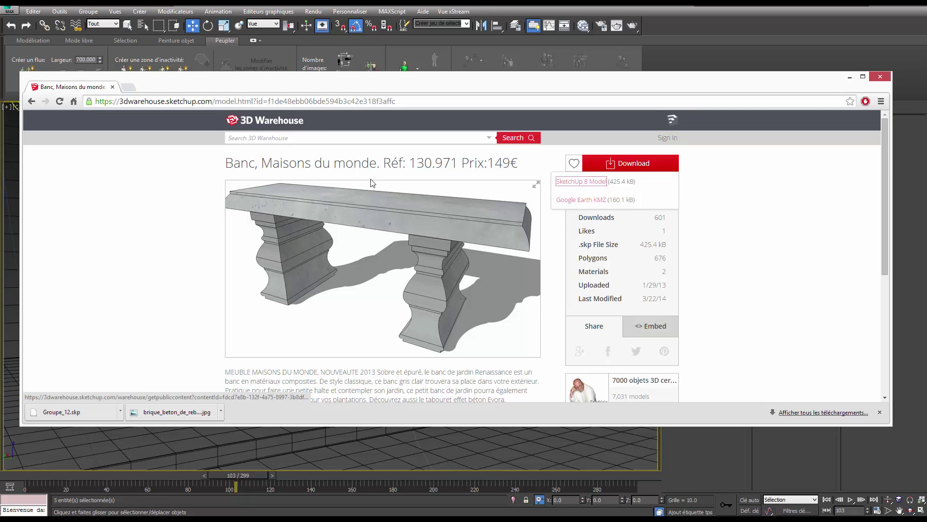
Step: Search 'poubelle' and download 'Petites poubelles / Dustbin (DC)' as a SketchUp 7 model
click(33, 101)
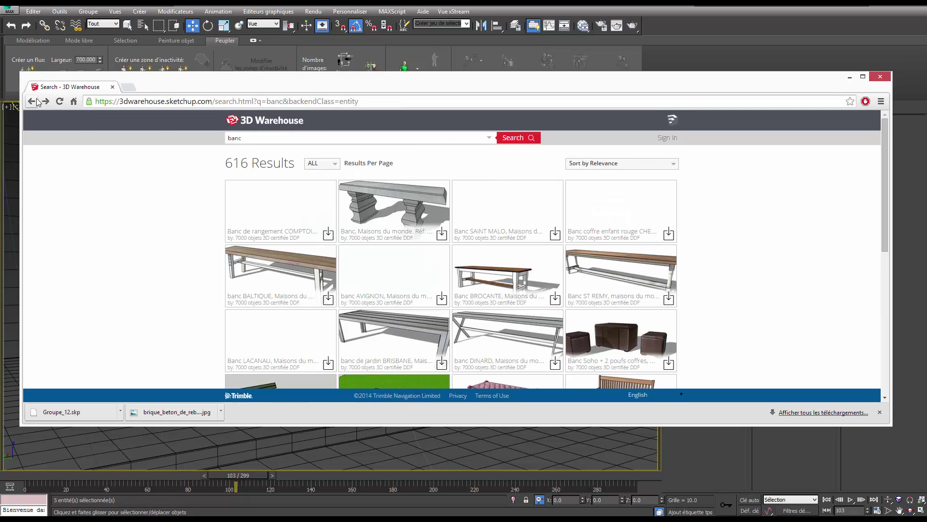
click(261, 138)
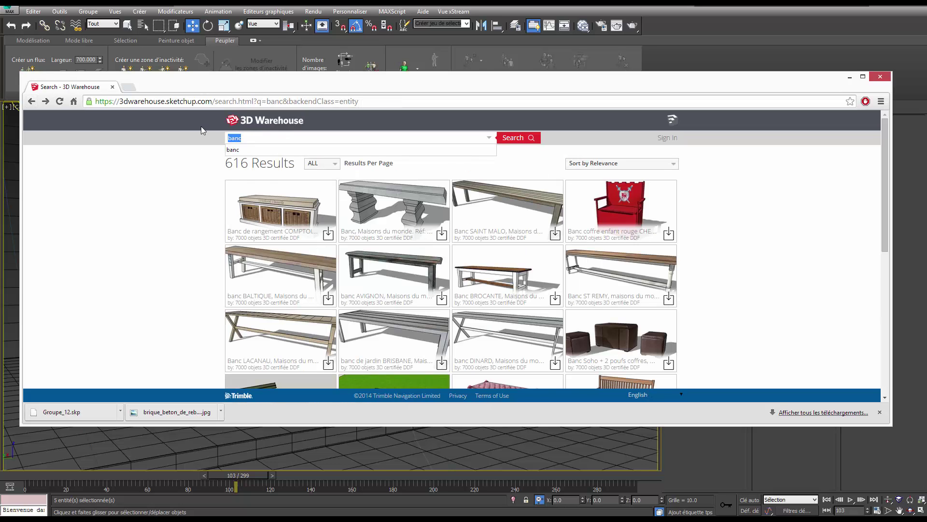
text(poubelle)
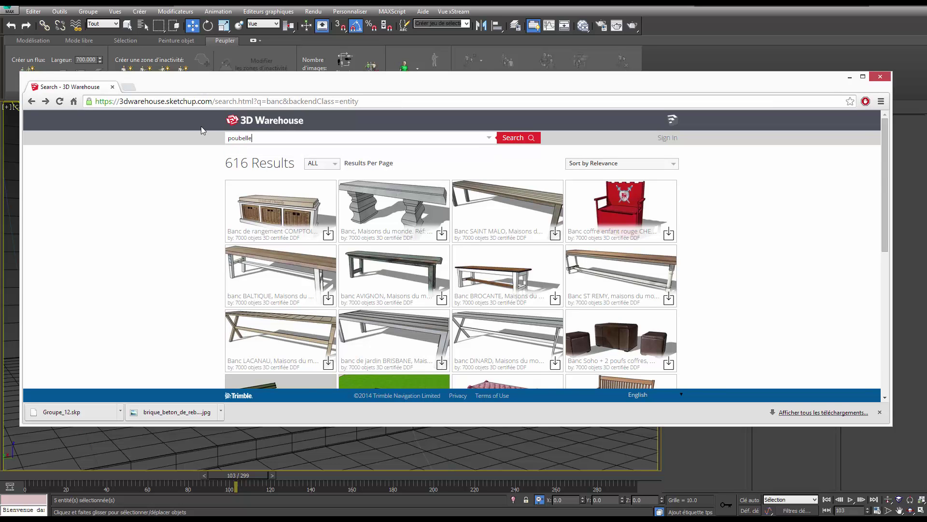
key(Return)
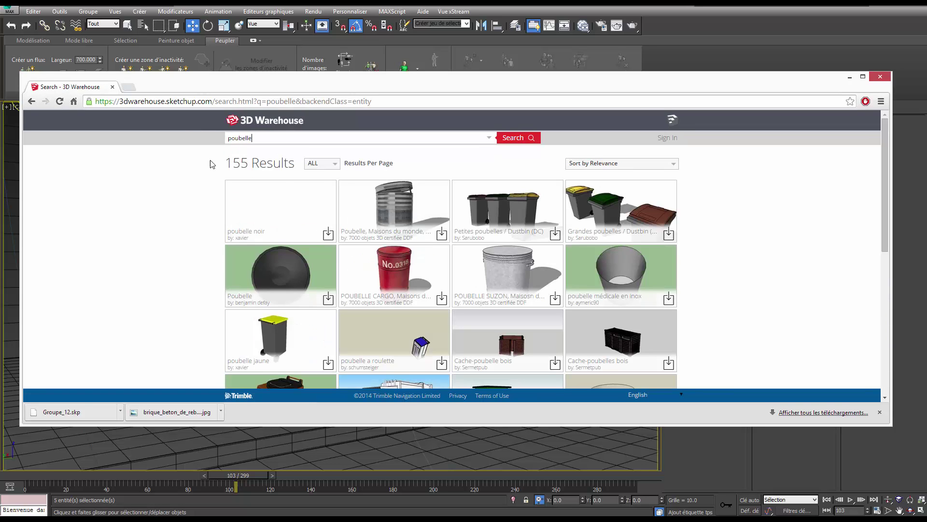
click(519, 215)
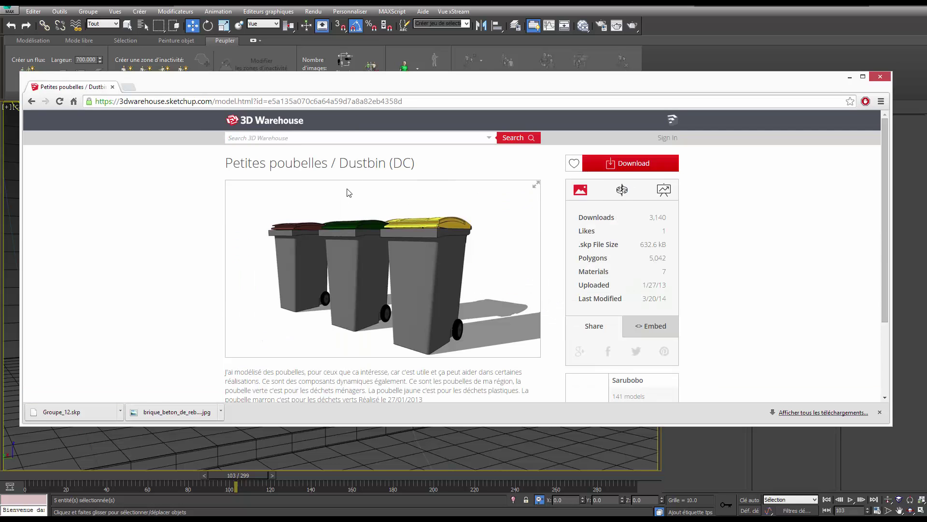
click(647, 165)
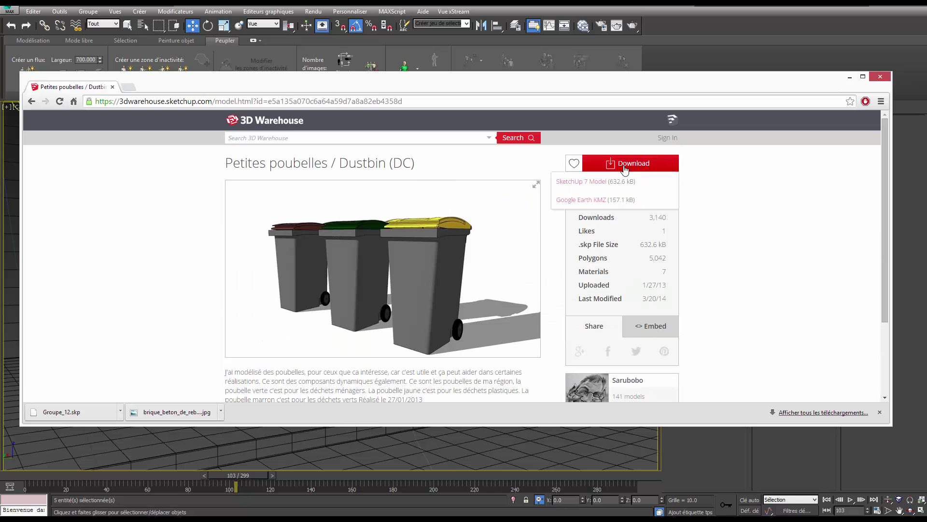
click(591, 182)
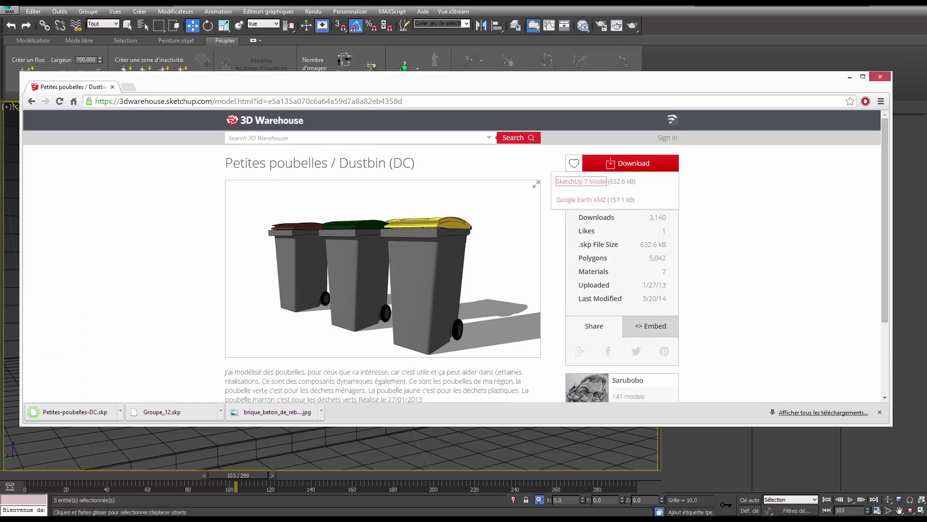
Step: Move Petites-poubelles-DC.skp into the import folder and return to 3ds Max
key(alt+Tab)
mouse_move(75, 411)
mouse_down()
mouse_move(419, 313)
mouse_move(673, 438)
mouse_up()
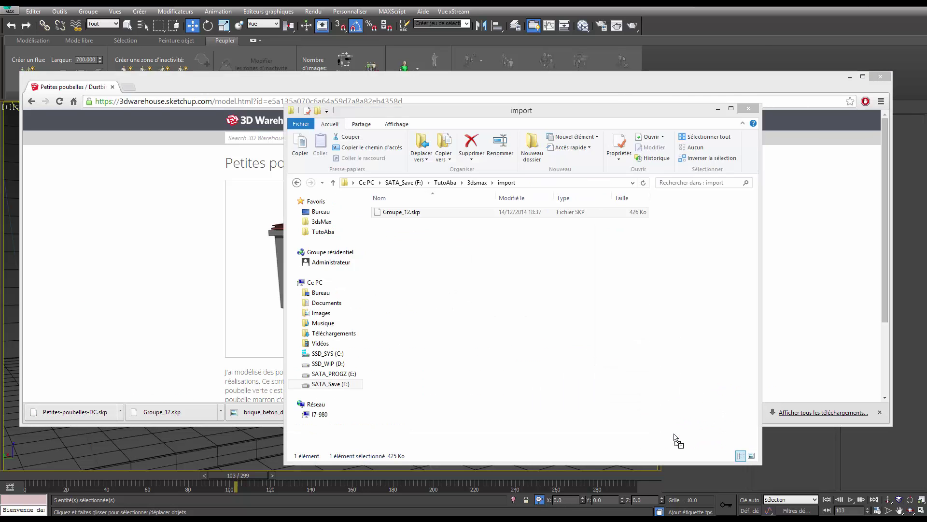
click(846, 77)
click(739, 51)
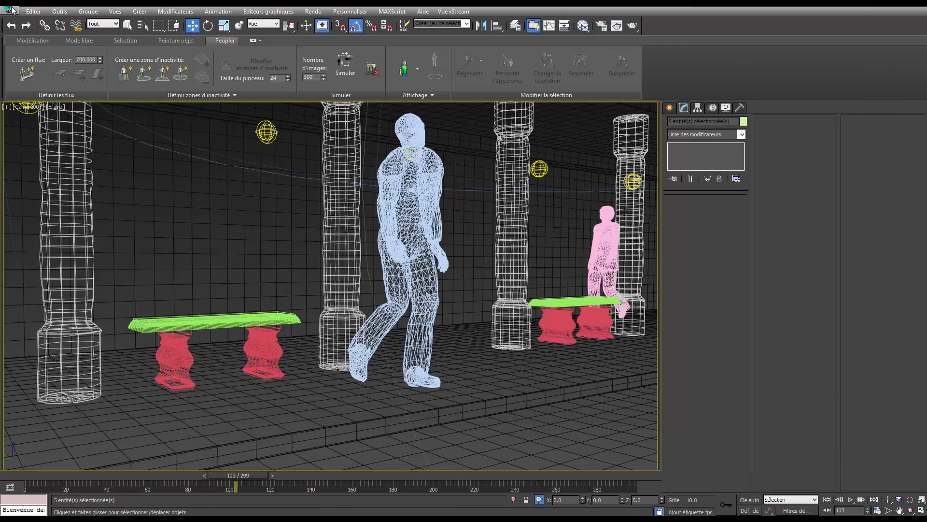
Step: Import Petites-poubelles-DC.skp into the arcade with the default SketchUp import settings
click(12, 10)
click(9, 10)
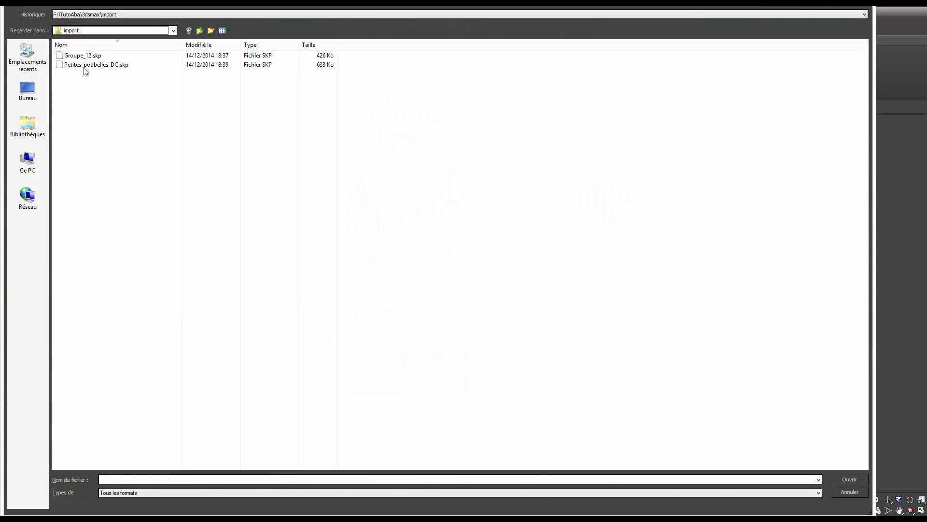
double_click(83, 66)
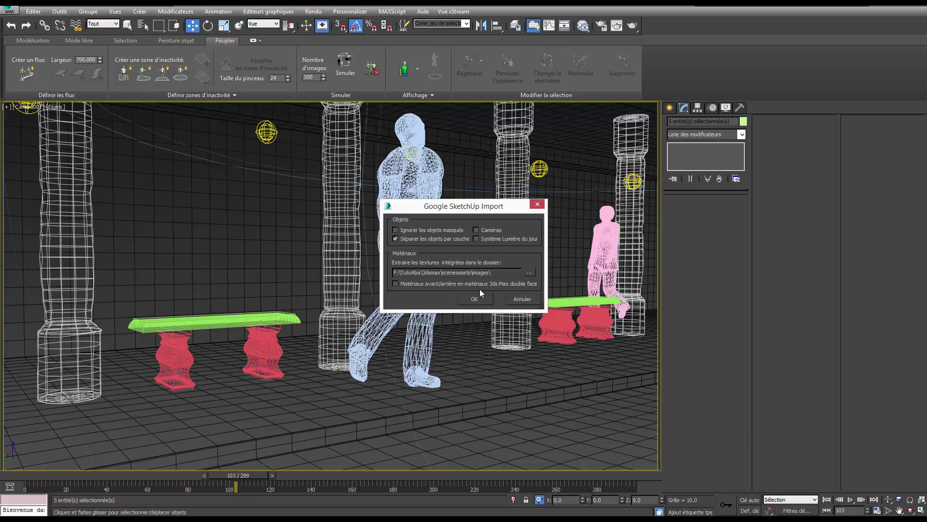
click(469, 299)
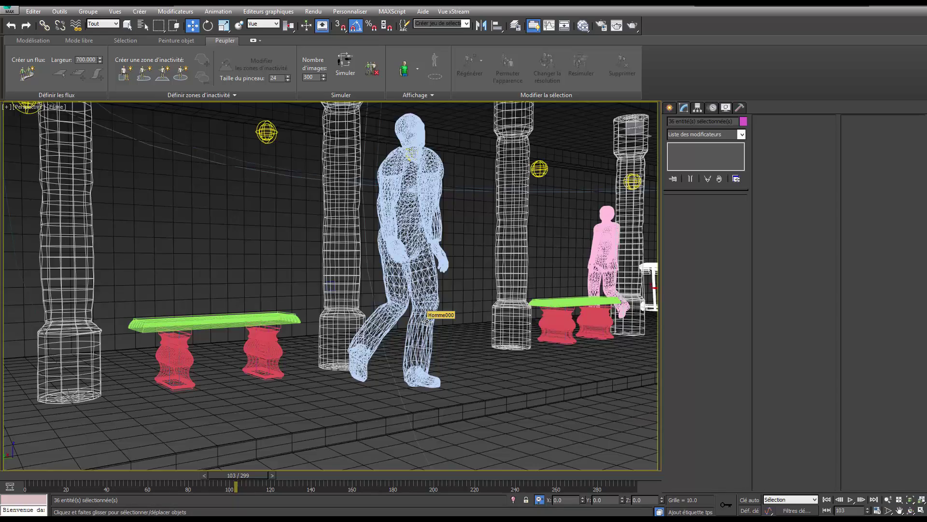
scroll(427, 319, down, 5)
Step: Move and rotate the imported bins along the arcade floor toward the front pillar
alt+middle_drag(427, 318, 443, 328)
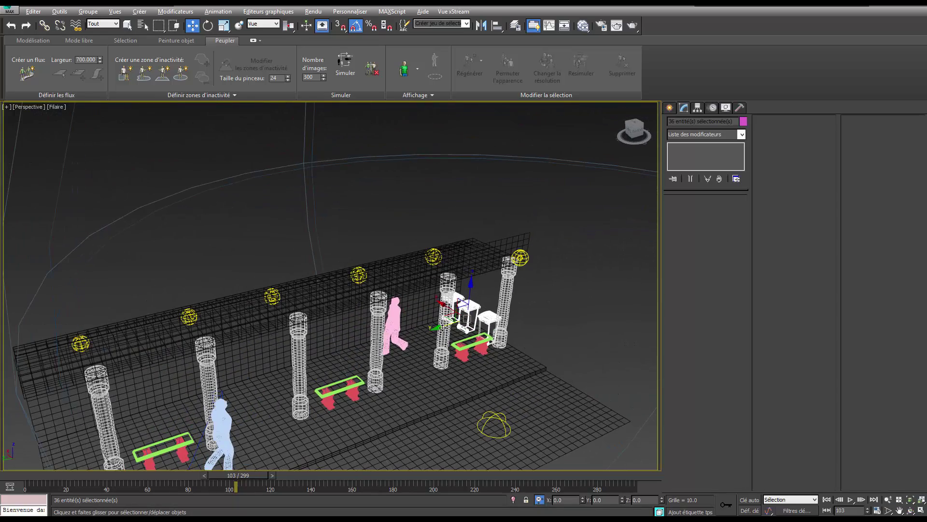
mouse_move(447, 327)
mouse_down()
mouse_move(170, 406)
mouse_move(148, 423)
mouse_up()
right_click(171, 393)
click(191, 414)
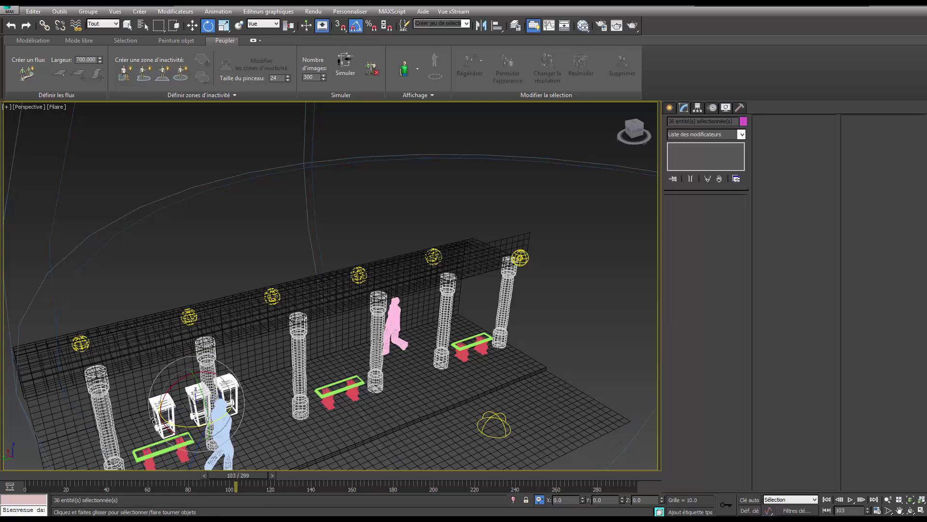
right_click(151, 419)
click(175, 425)
mouse_move(184, 425)
alt+middle_down()
mouse_move(222, 407)
mouse_move(193, 405)
alt+middle_up()
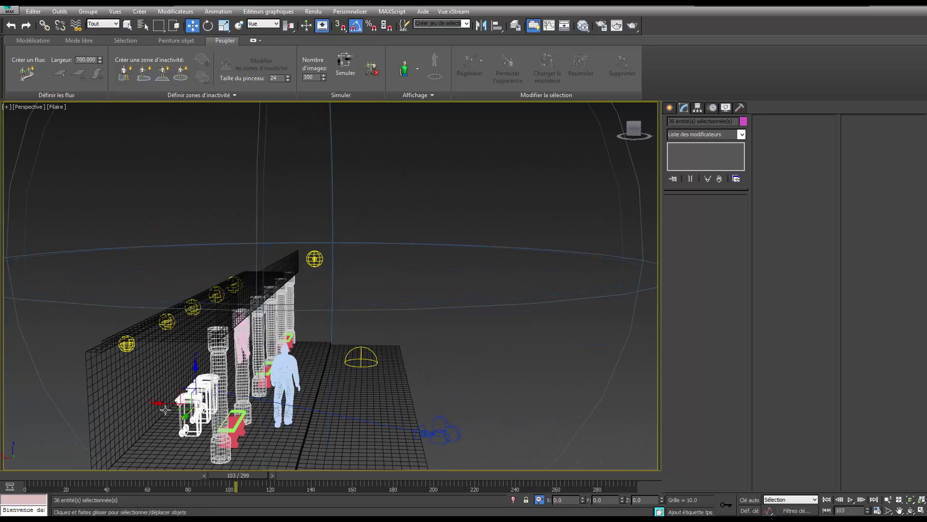
drag(174, 404, 138, 402)
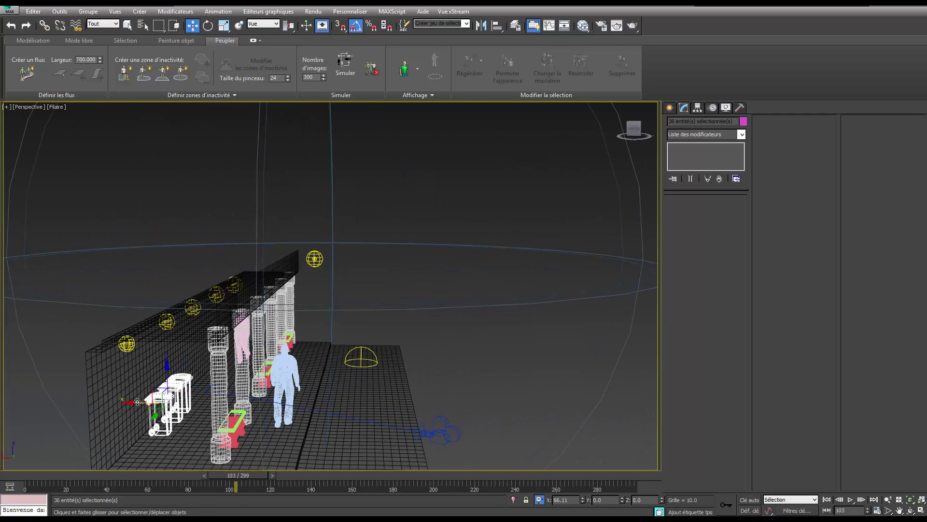
Step: Using Front and Left views, set the bin on the floor beside the pink walking figure
key(f)
key(l)
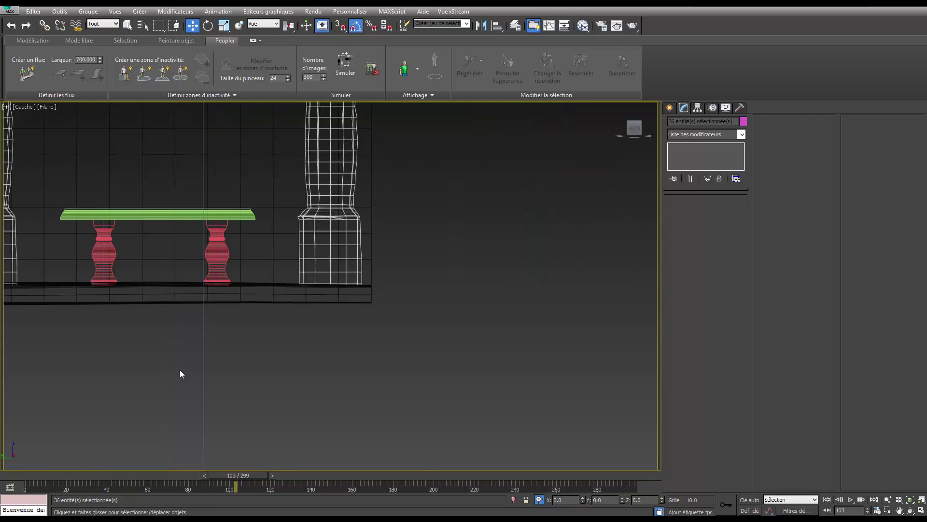
middle_drag(181, 343, 534, 358)
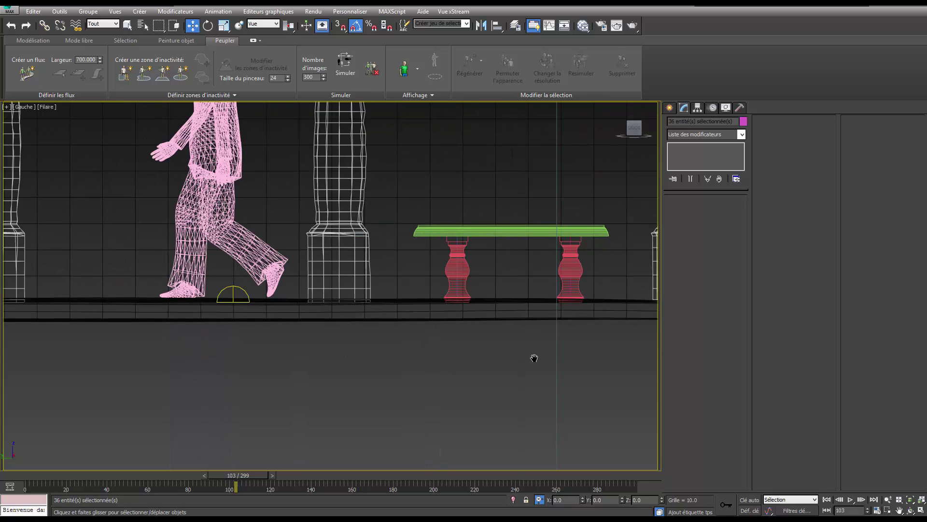
key(f)
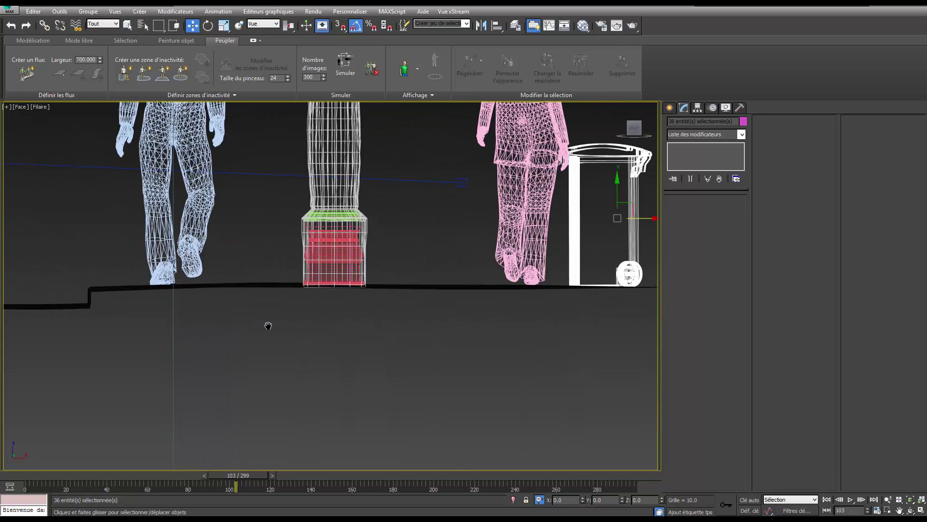
scroll(377, 348, down, 5)
middle_drag(372, 311, 329, 306)
scroll(472, 286, up, 2)
scroll(388, 306, up, 2)
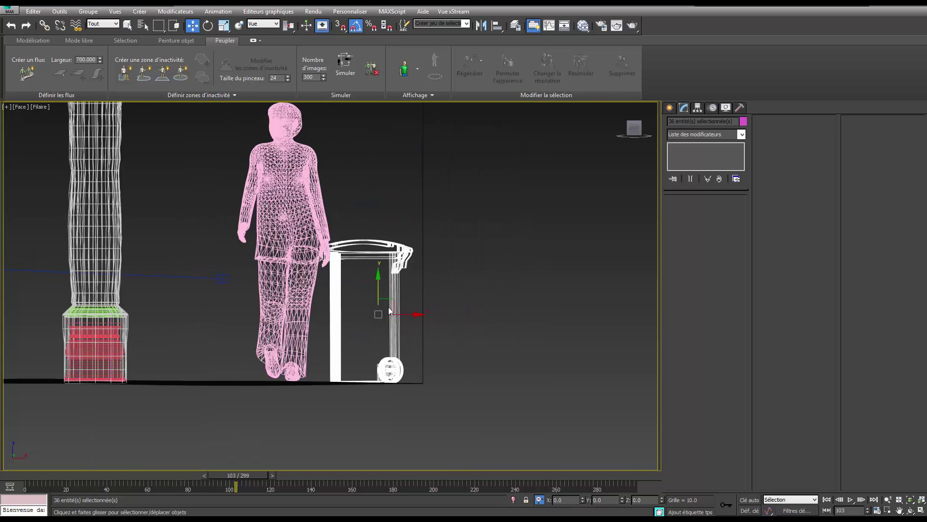
scroll(399, 314, up, 2)
mouse_move(408, 316)
mouse_down()
mouse_move(421, 319)
mouse_move(388, 293)
mouse_up()
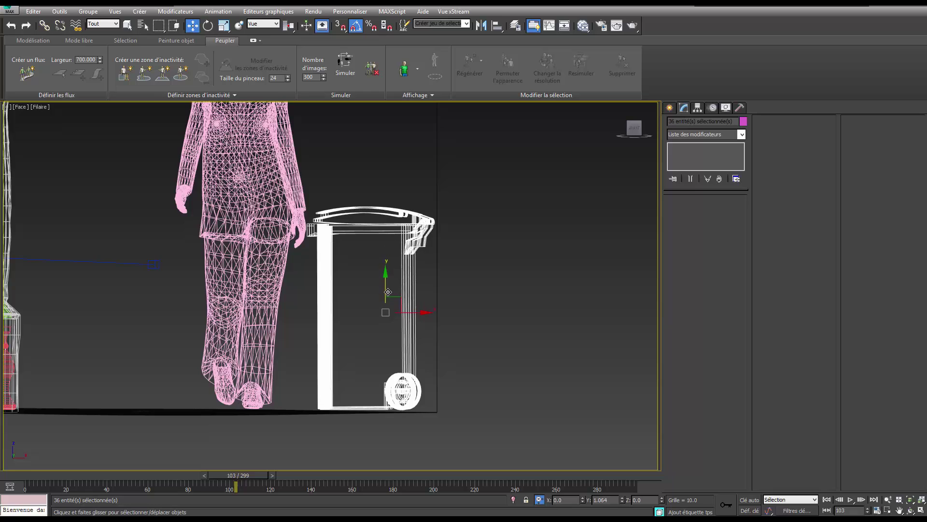
Step: With angle snap off, rotate the trash bin about -2° in Z and nudge it into place
right_click(388, 293)
click(409, 310)
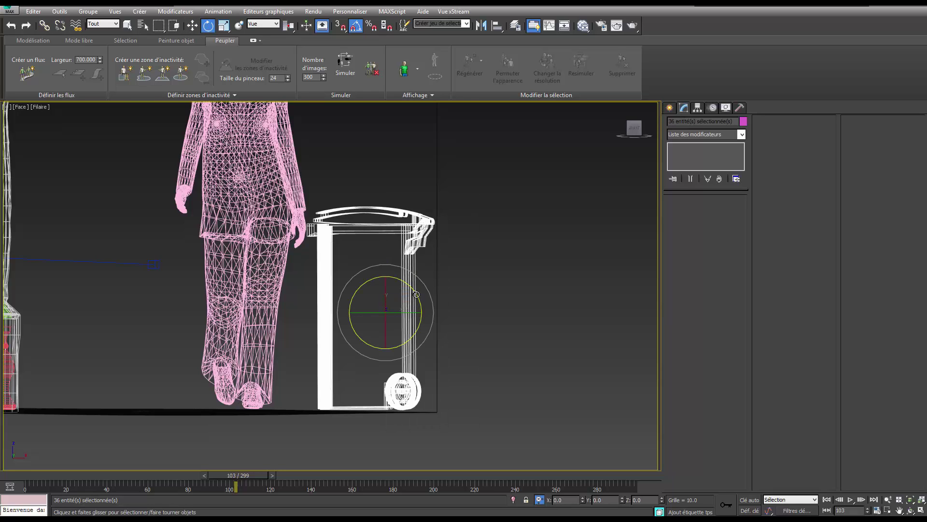
key(a)
drag(413, 293, 416, 293)
right_click(416, 293)
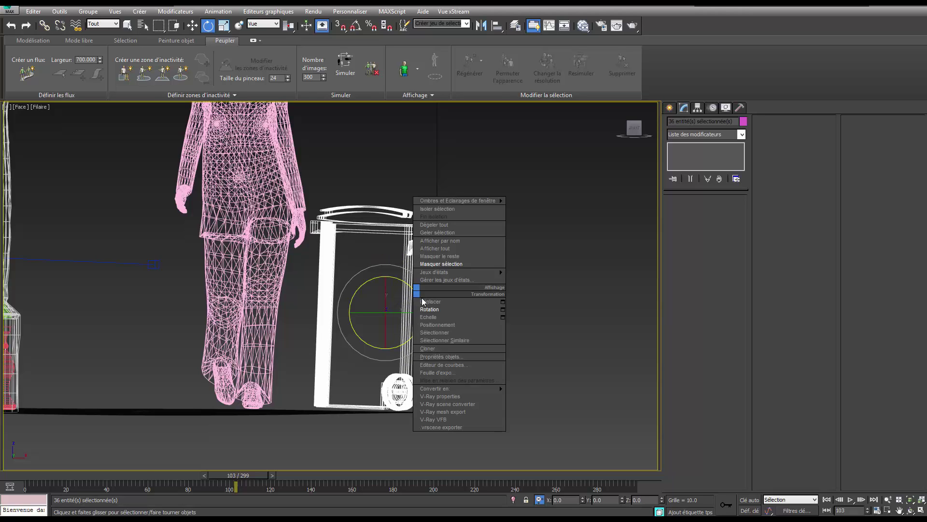
right_click(419, 295)
click(424, 303)
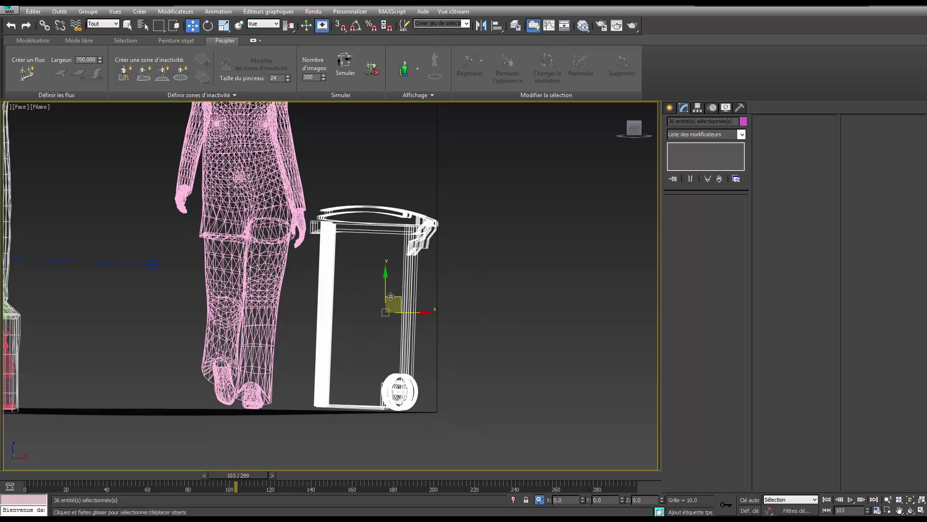
drag(397, 299, 397, 298)
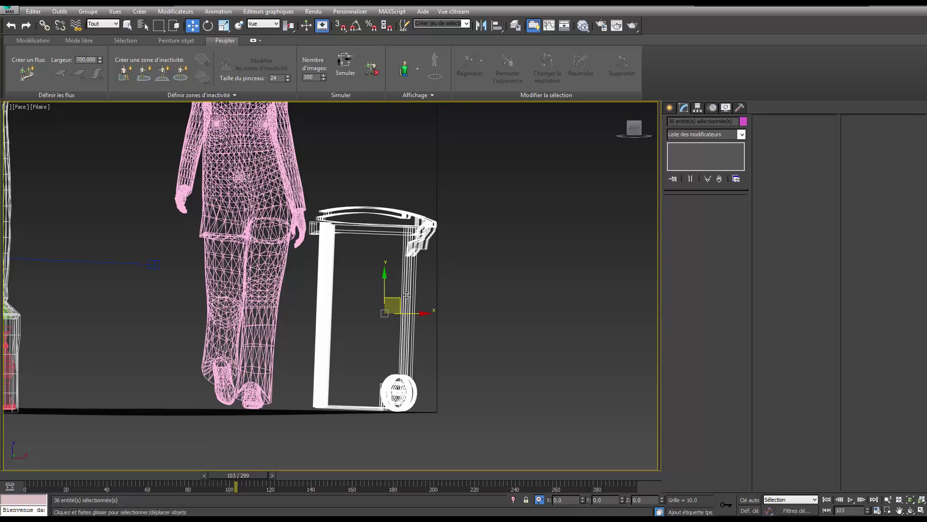
Step: In the Camera001 view, slide the row of bins left beside the bench
key(c)
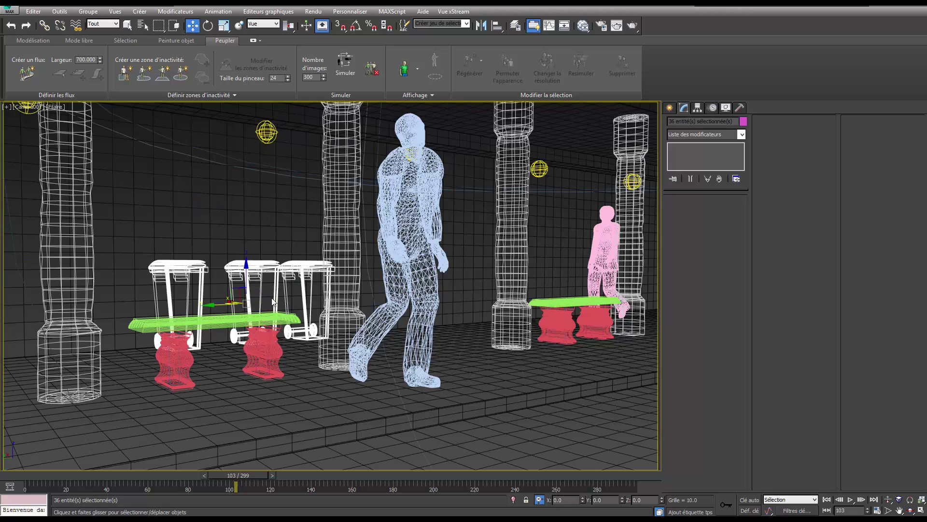
drag(227, 303, 75, 319)
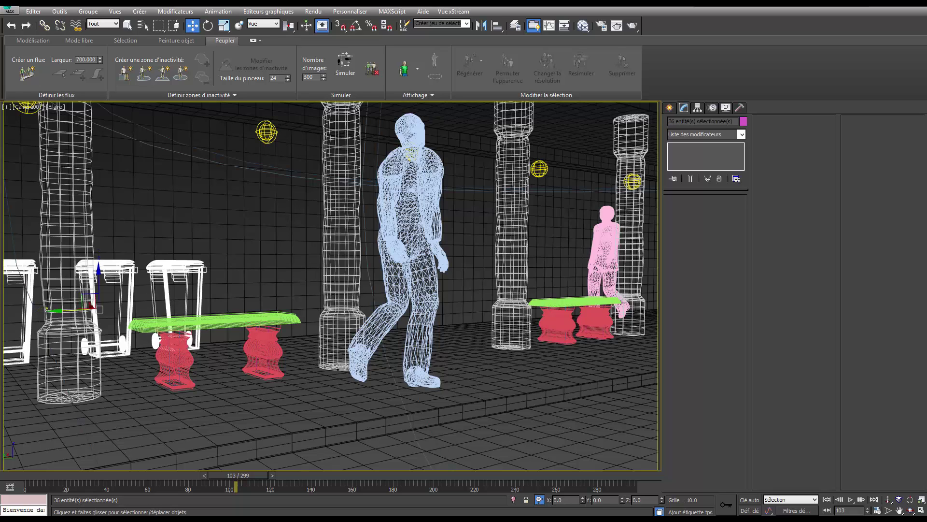
key(alt+Tab)
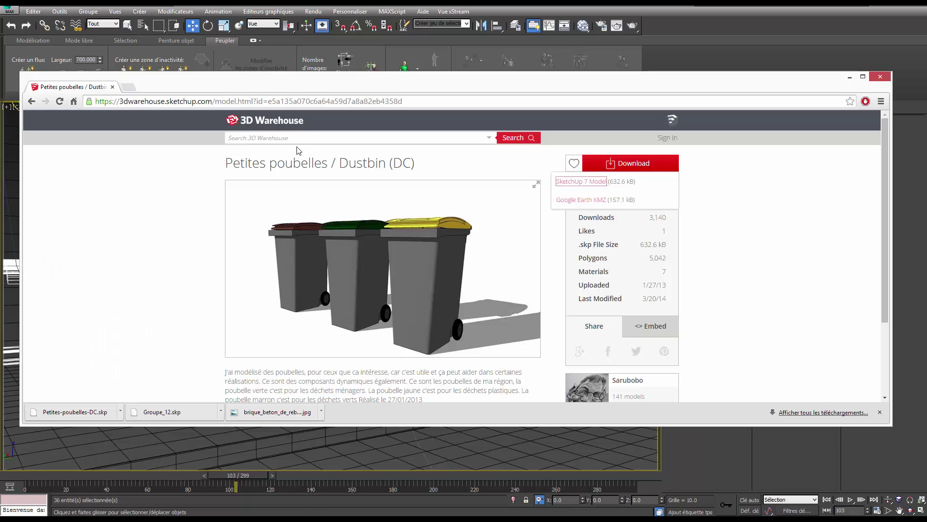
Step: Search 3D Warehouse for "porte" and scroll through the door results
click(292, 136)
text(pot)
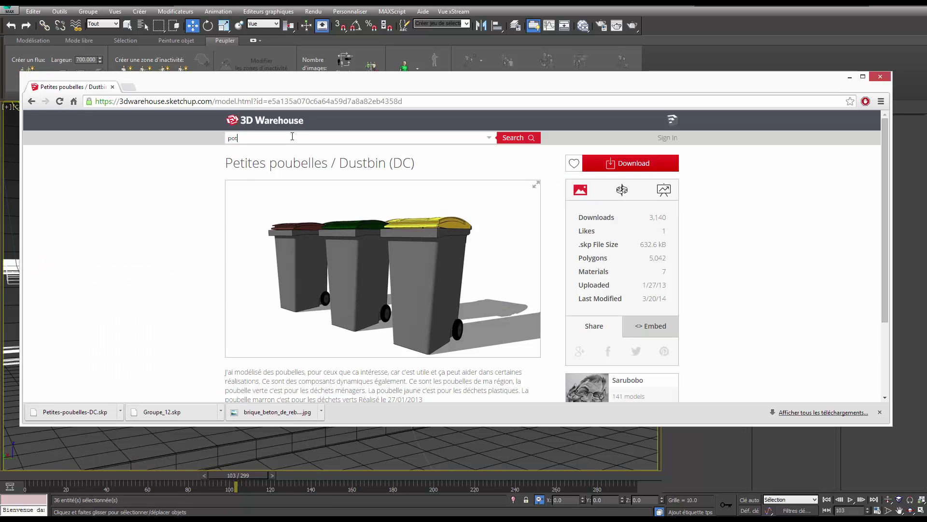
text(rte)
key(Return)
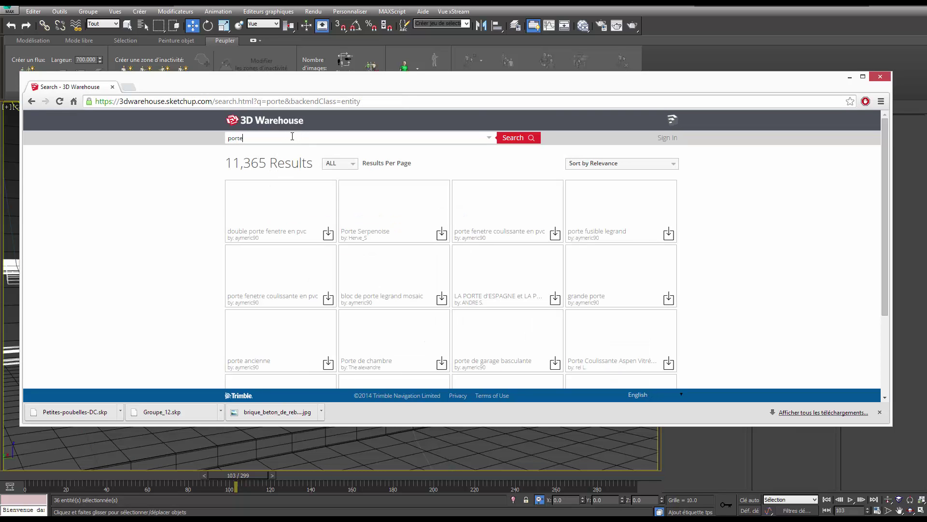
scroll(411, 181, down, 1)
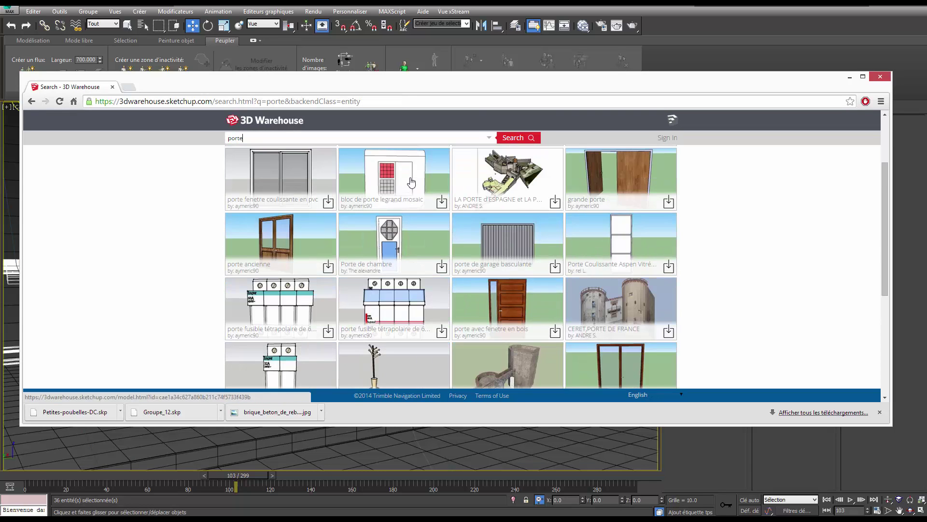
scroll(410, 177, down, 3)
scroll(410, 176, down, 2)
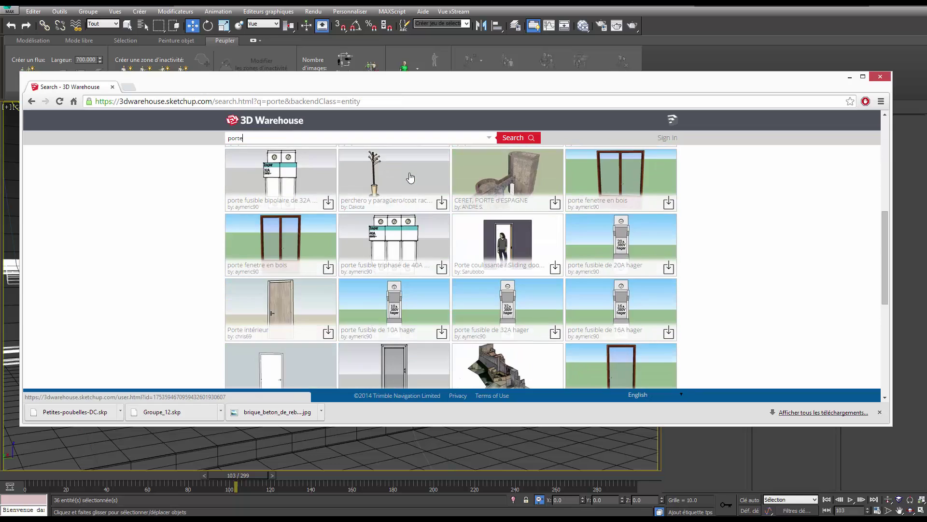
scroll(406, 176, down, 2)
scroll(403, 174, down, 2)
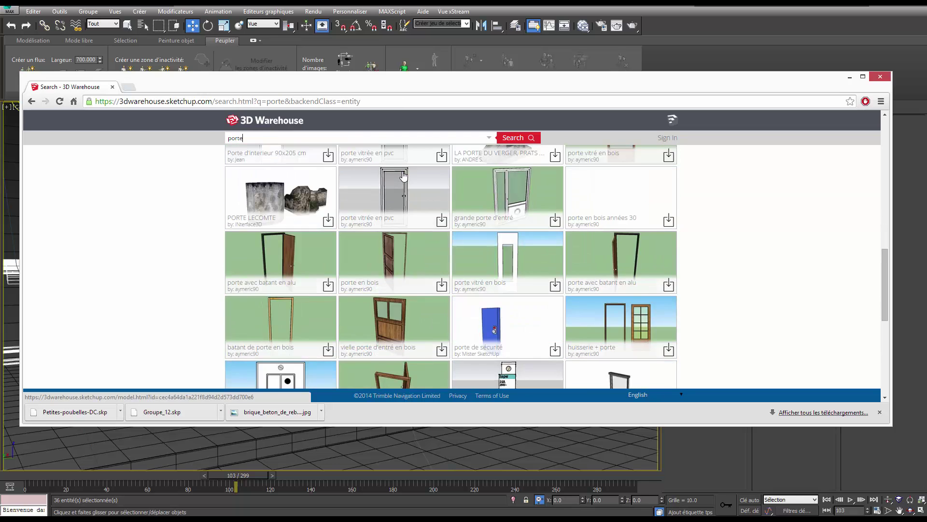
scroll(404, 175, down, 2)
scroll(338, 222, down, 1)
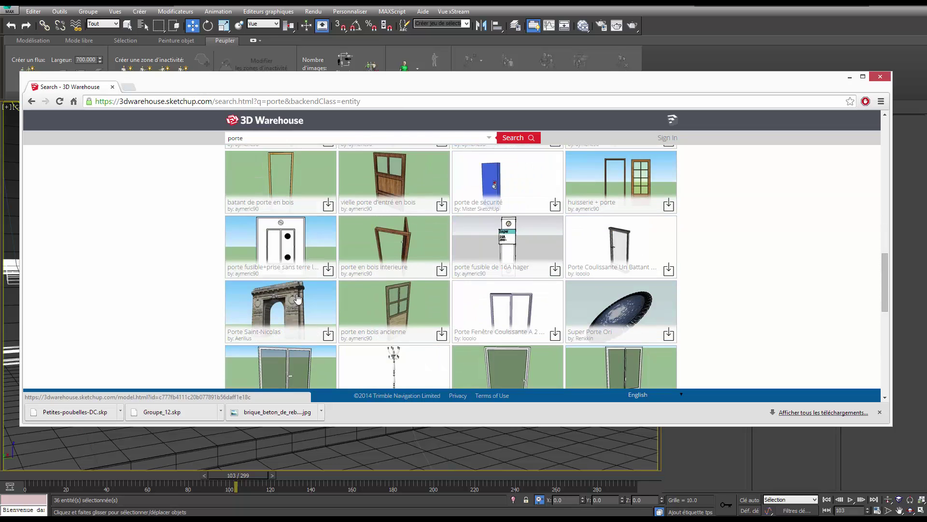
scroll(492, 212, down, 1)
scroll(492, 211, down, 2)
scroll(493, 211, down, 2)
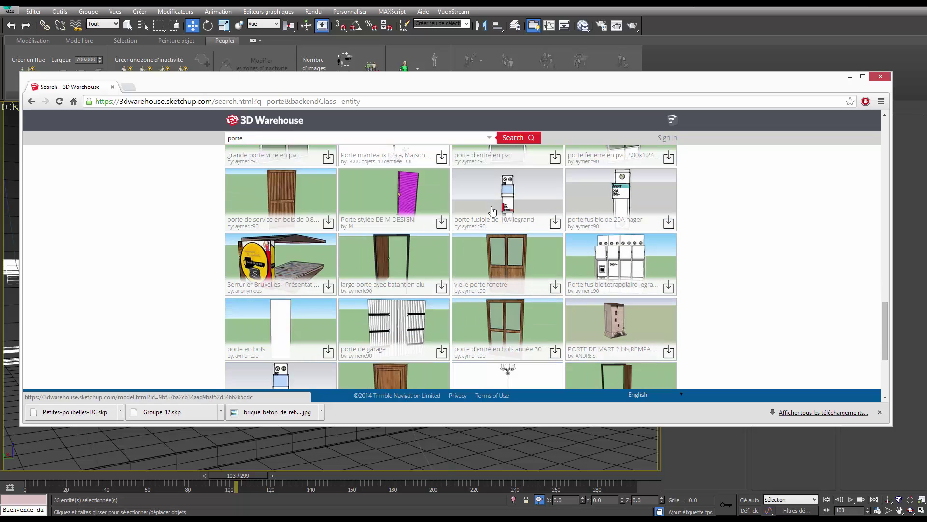
scroll(492, 211, down, 2)
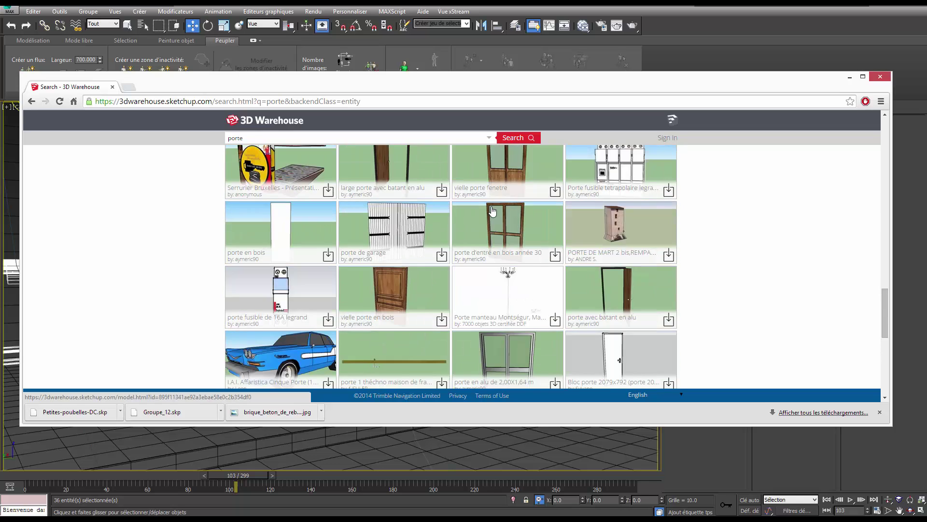
scroll(492, 211, down, 3)
scroll(493, 211, down, 3)
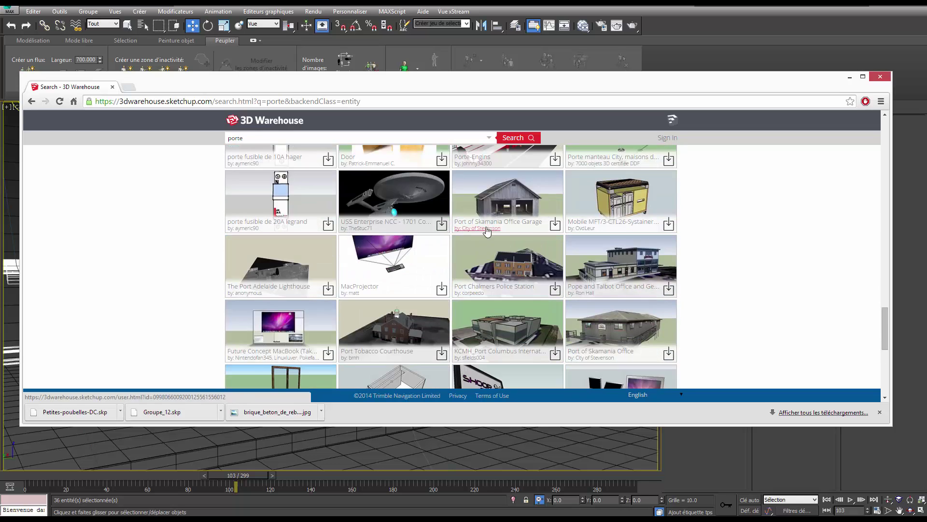
scroll(483, 231, up, 5)
scroll(435, 229, up, 5)
scroll(387, 229, up, 5)
scroll(360, 227, up, 5)
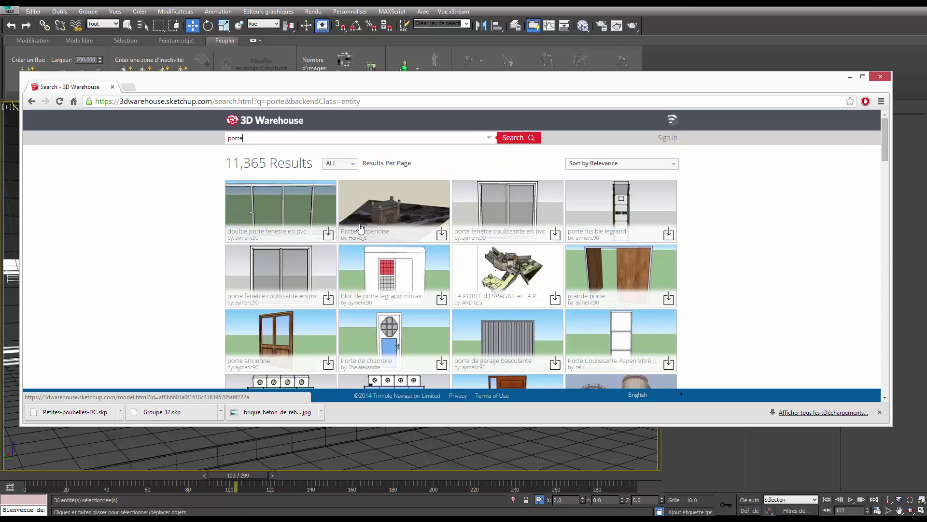
Step: Refine the search to "porte bois" and browse the wooden door results
click(332, 138)
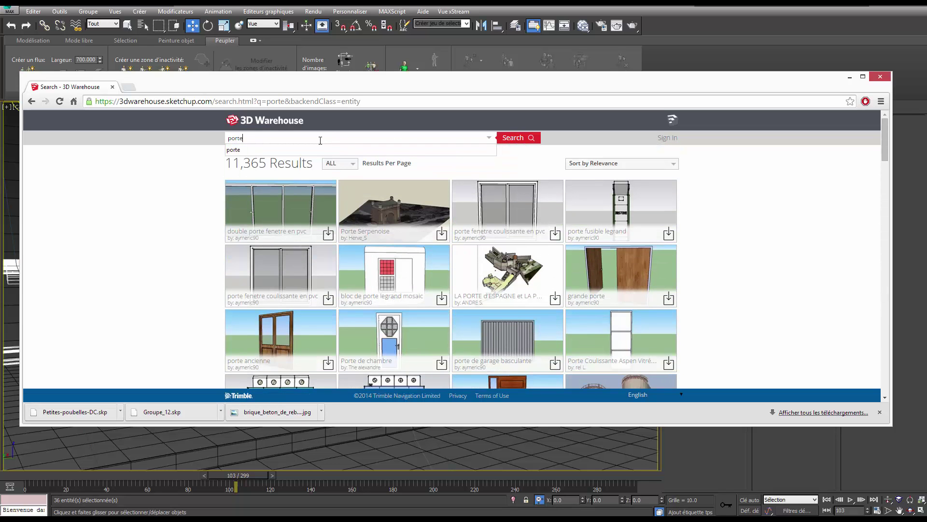
text(bois)
key(Return)
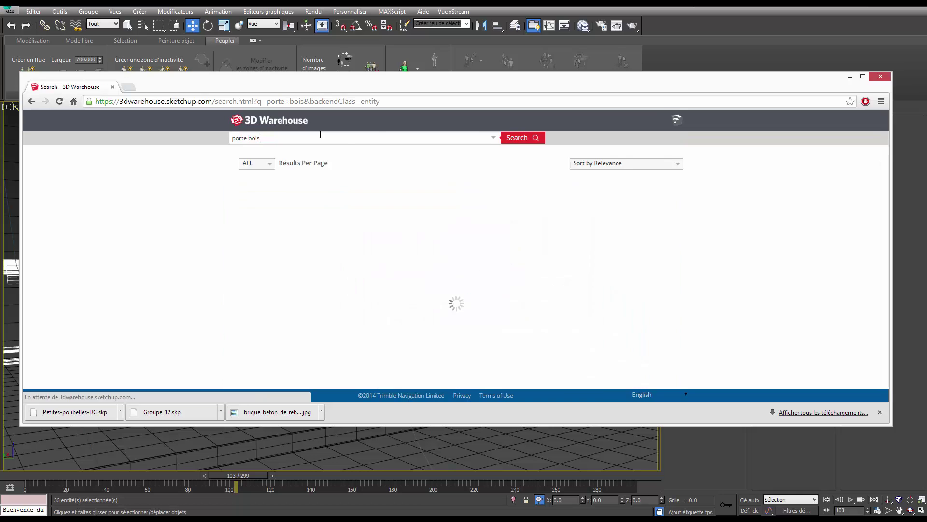
scroll(379, 179, down, 1)
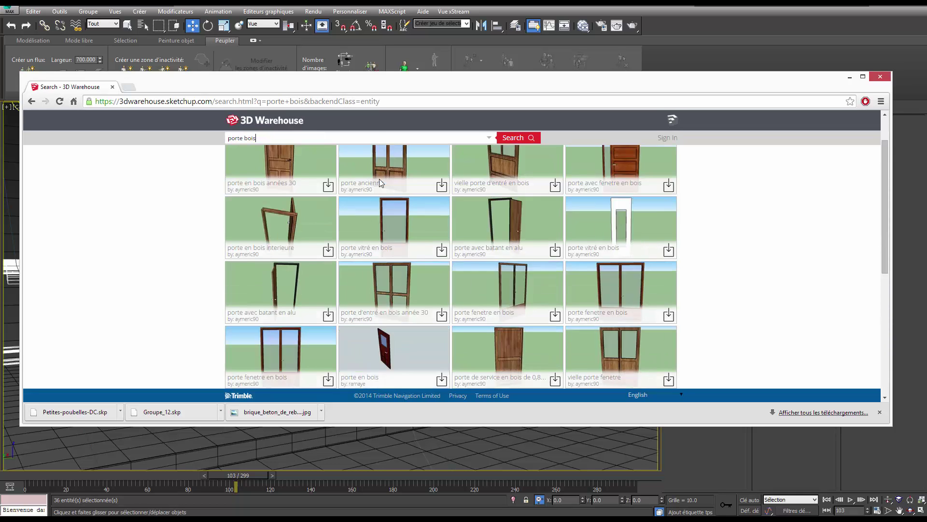
scroll(380, 181, down, 2)
scroll(380, 183, down, 2)
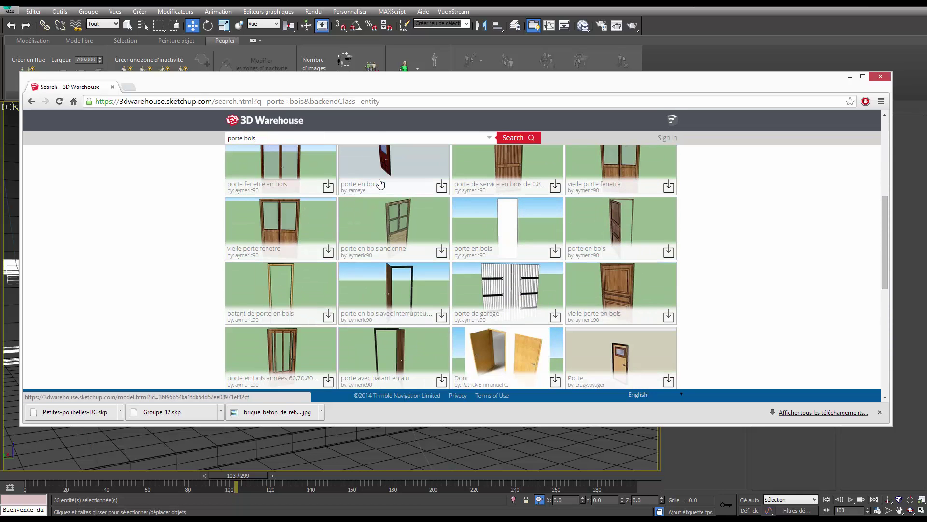
scroll(381, 183, down, 2)
scroll(380, 184, down, 2)
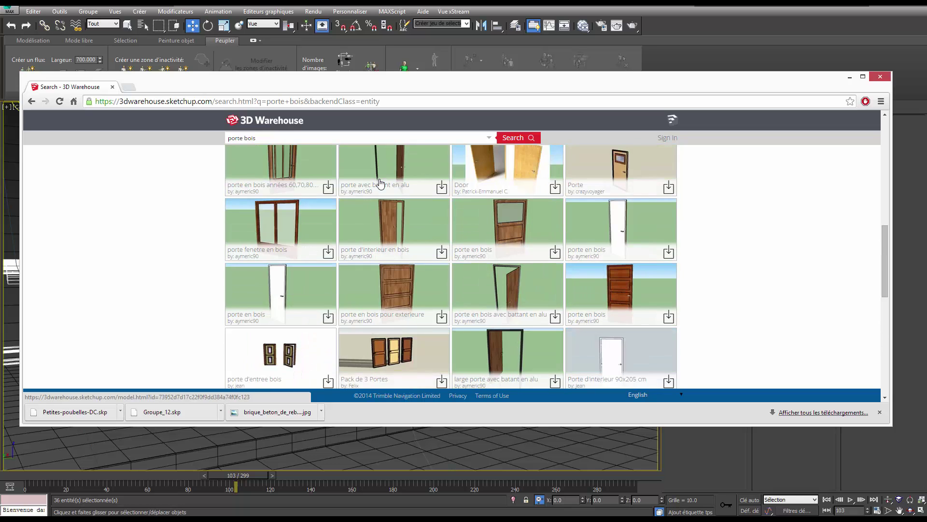
scroll(381, 184, down, 1)
scroll(380, 184, down, 1)
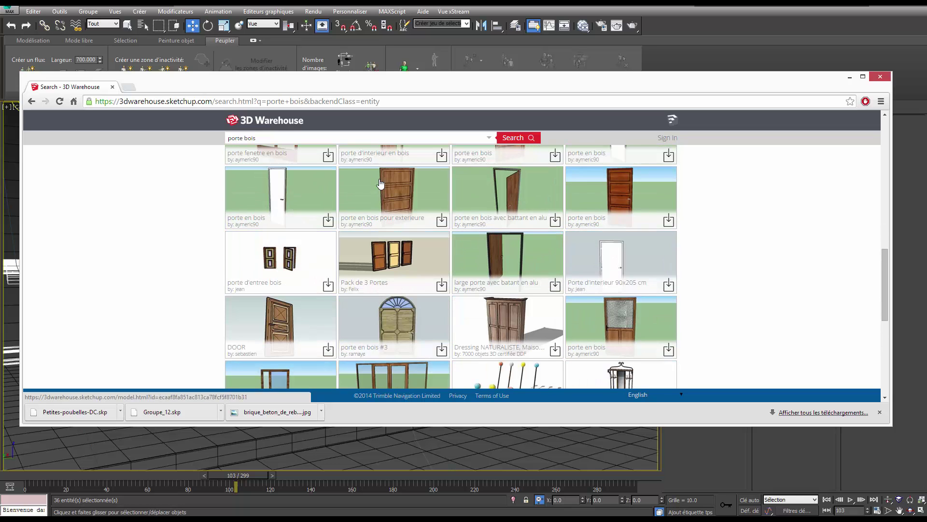
scroll(381, 184, down, 2)
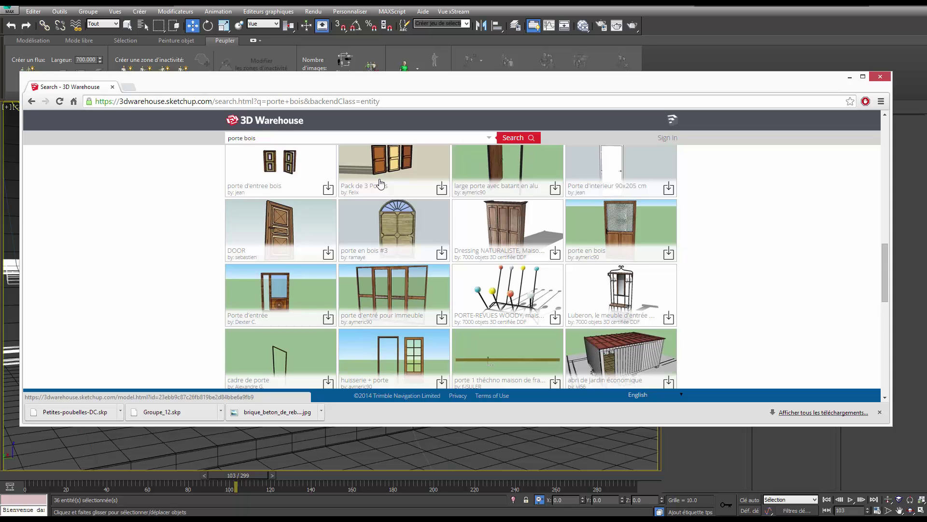
scroll(381, 183, down, 3)
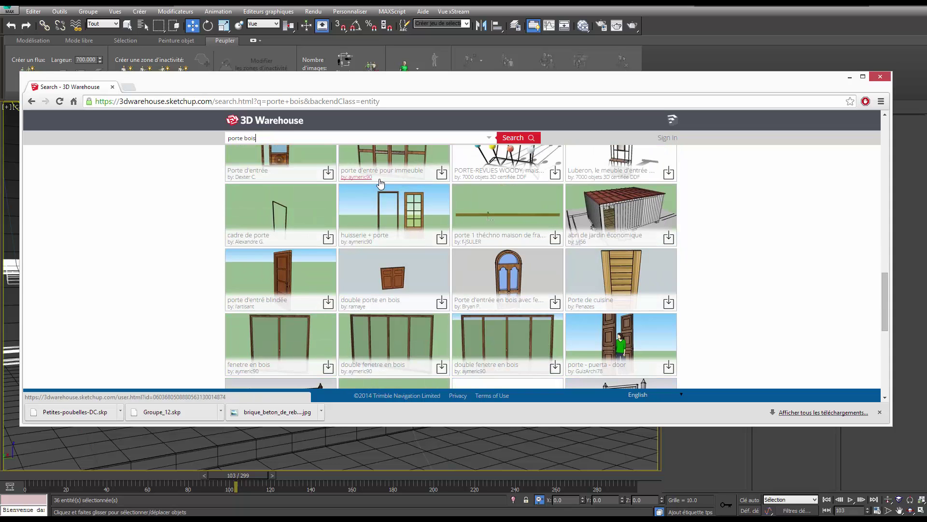
scroll(381, 184, down, 2)
scroll(380, 184, down, 2)
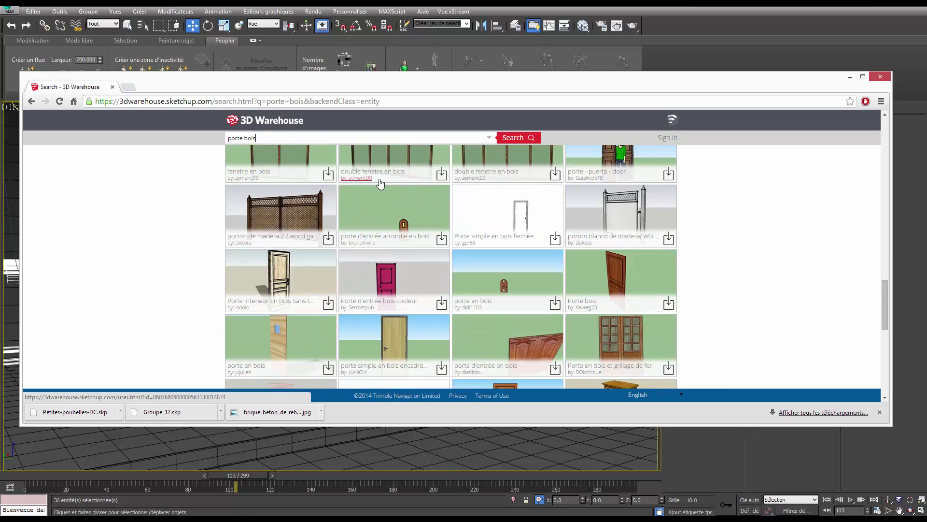
scroll(381, 183, down, 2)
scroll(380, 183, down, 2)
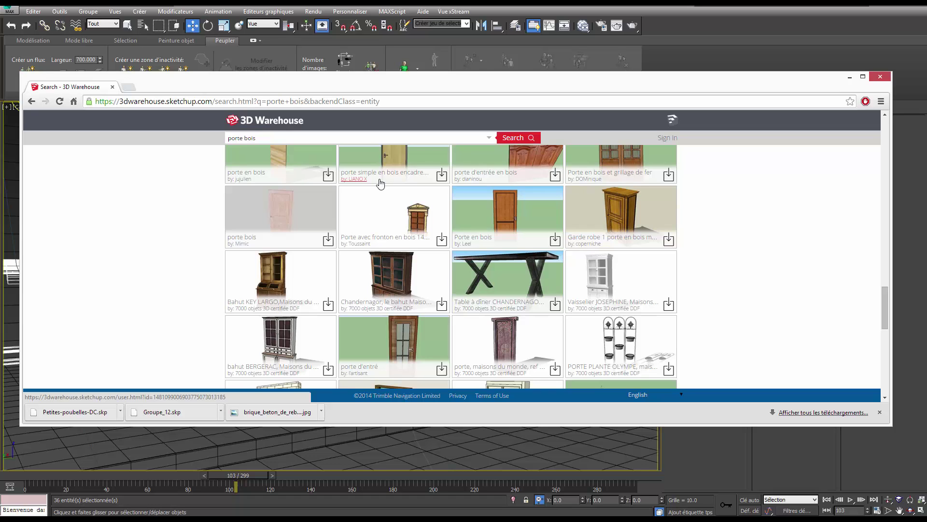
Step: Download 'Porte avec fronton en bois 140x240' as a SketchUp 8 model
click(415, 220)
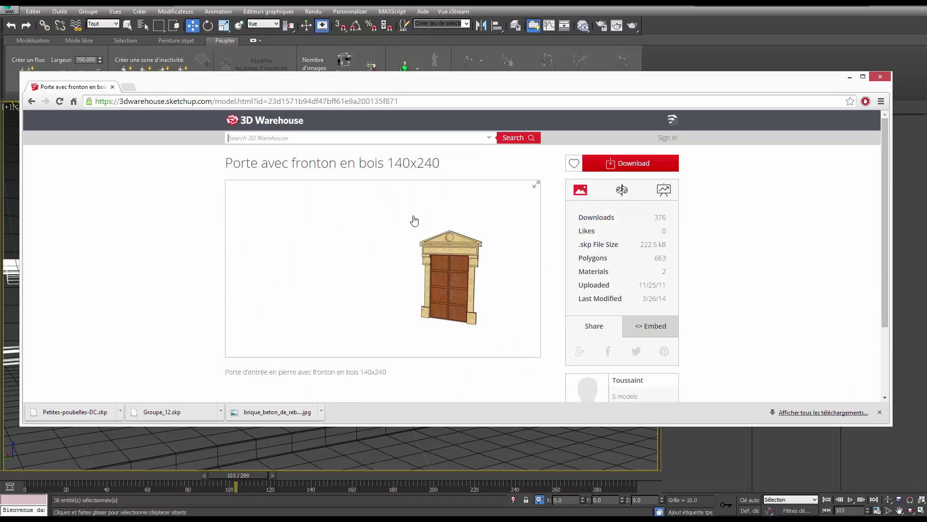
click(638, 166)
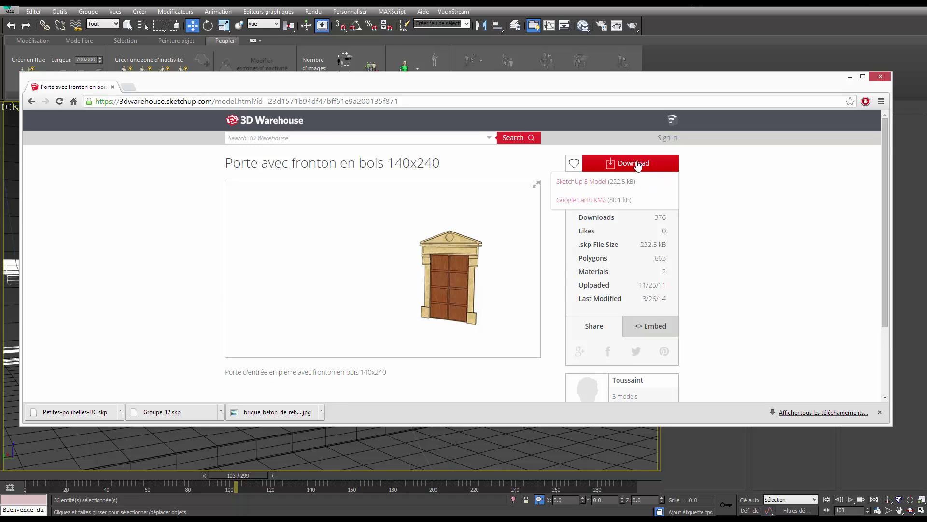
click(583, 182)
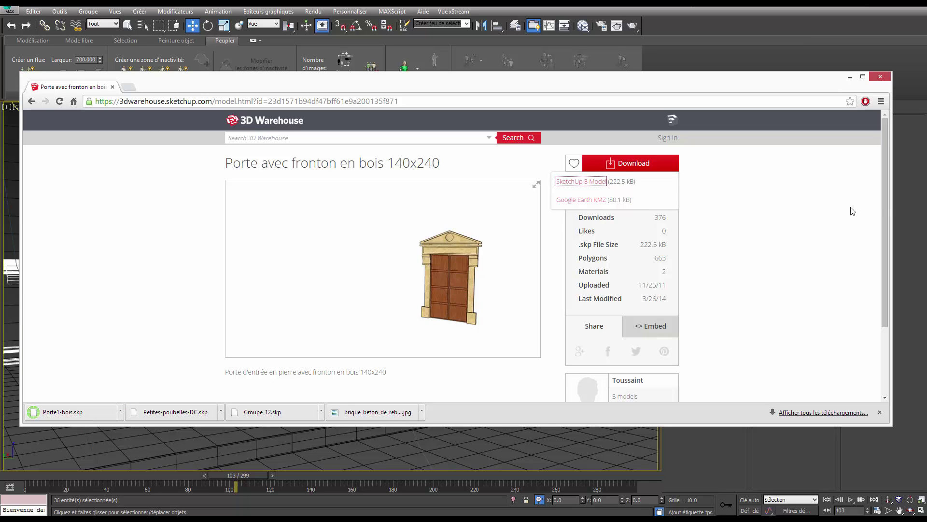
click(894, 203)
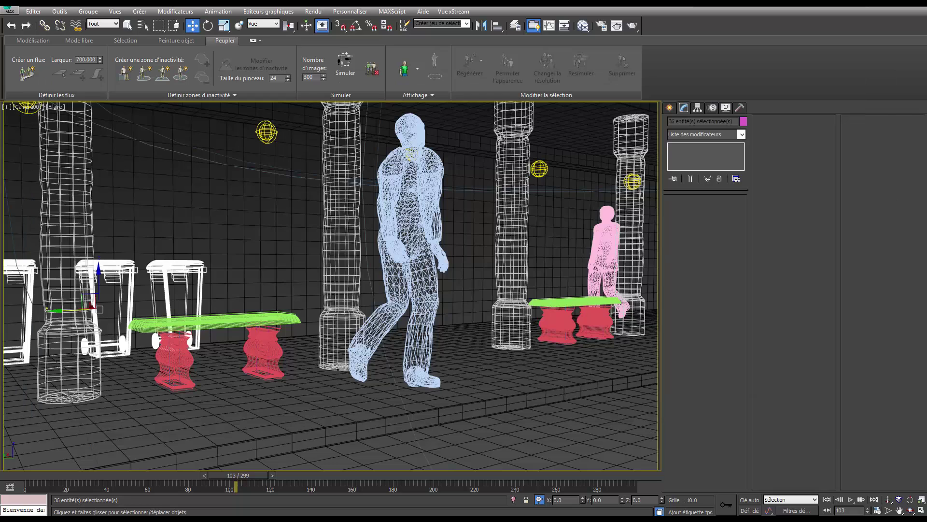
Step: Drag the downloaded Porte1-bois.skp into the import folder beside Groupe_12.skp
key(alt+Tab)
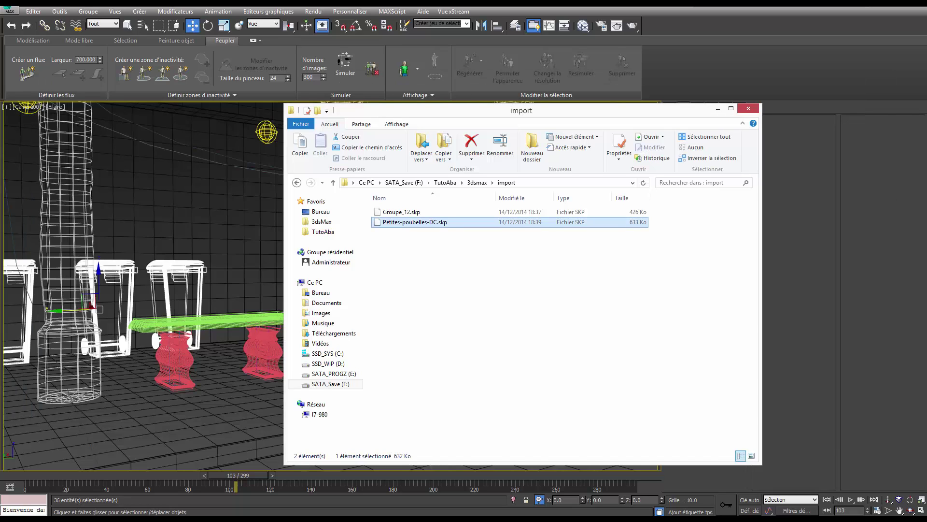
key(alt+Tab)
mouse_move(72, 412)
mouse_down()
mouse_move(139, 432)
mouse_move(523, 441)
mouse_up()
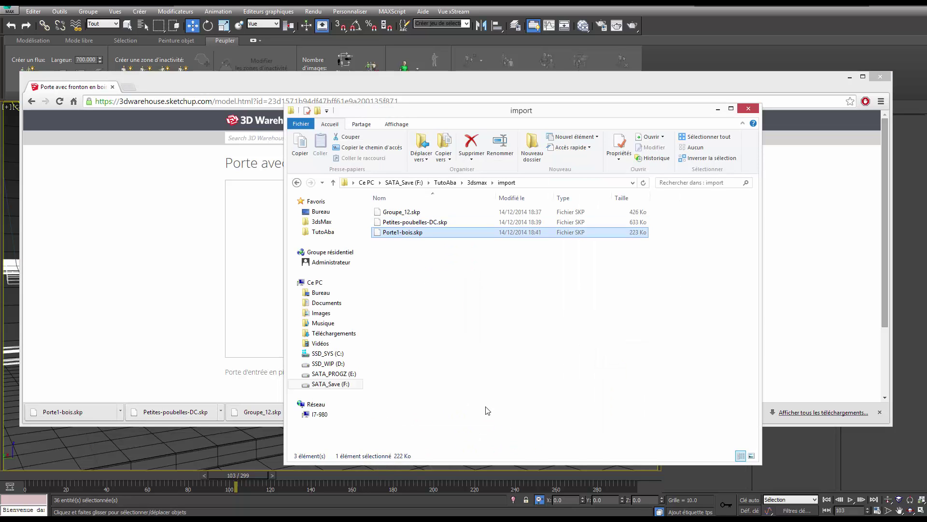
Step: Import Porte1-bois.skp from the import folder, accepting the SketchUp import settings
click(11, 10)
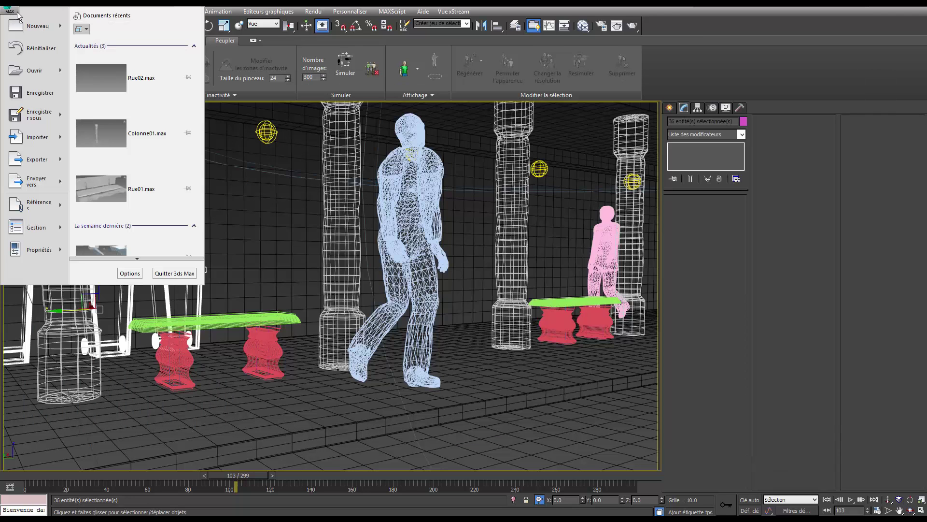
click(51, 136)
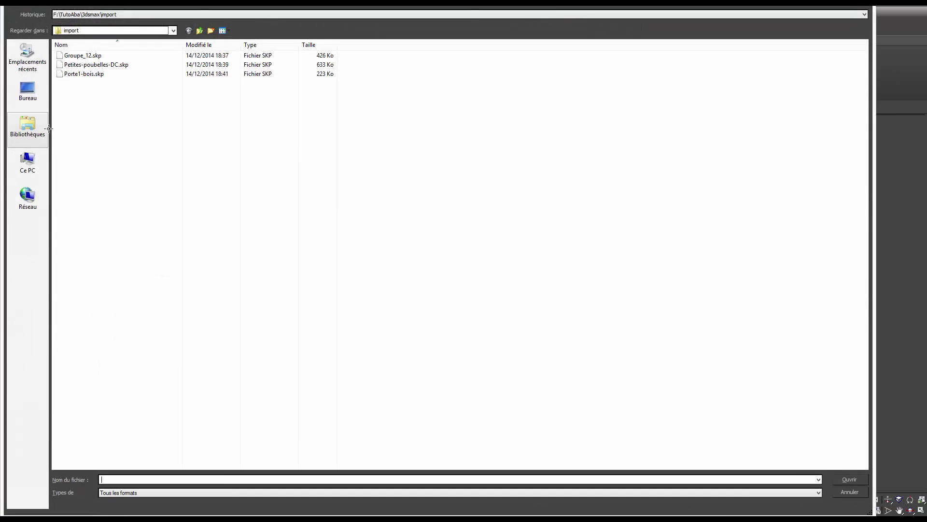
double_click(94, 75)
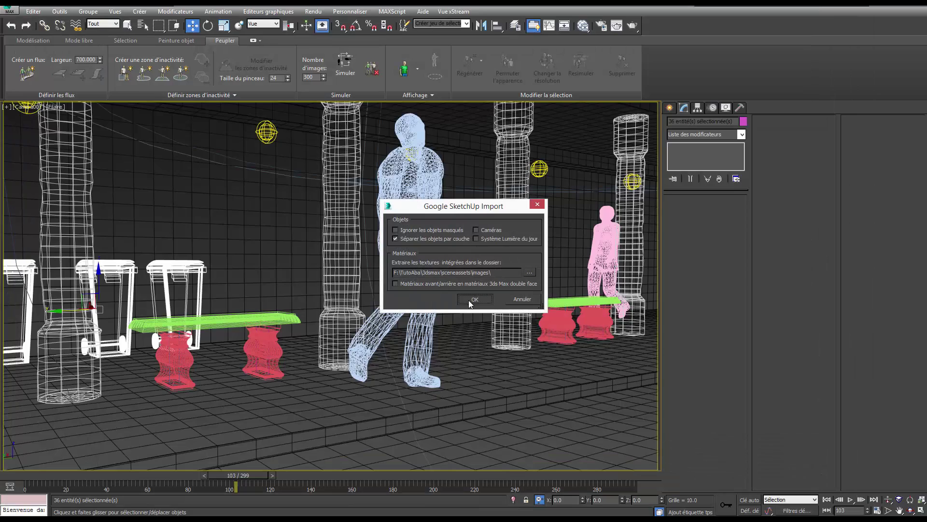
click(468, 300)
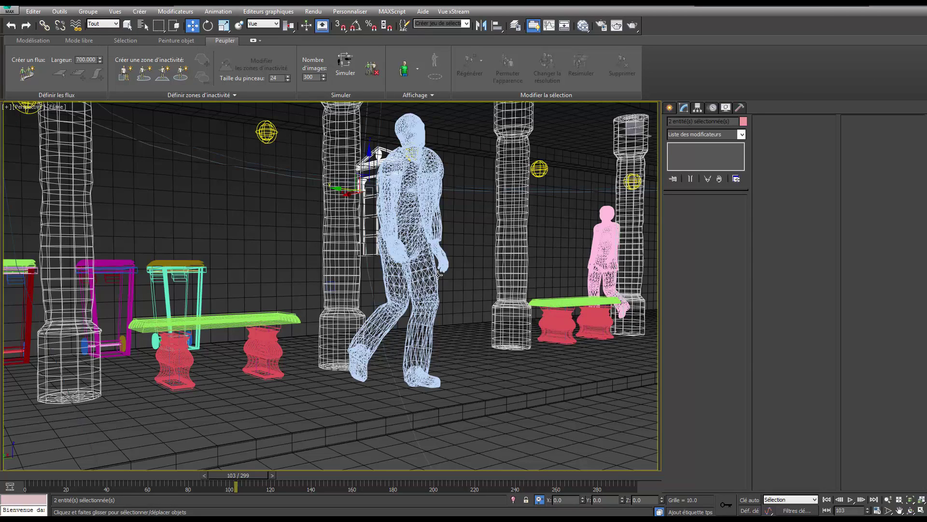
Step: Frame the imported door and move it over onto the arcade columns
key(p)
key(z)
alt+middle_drag(399, 241, 294, 196)
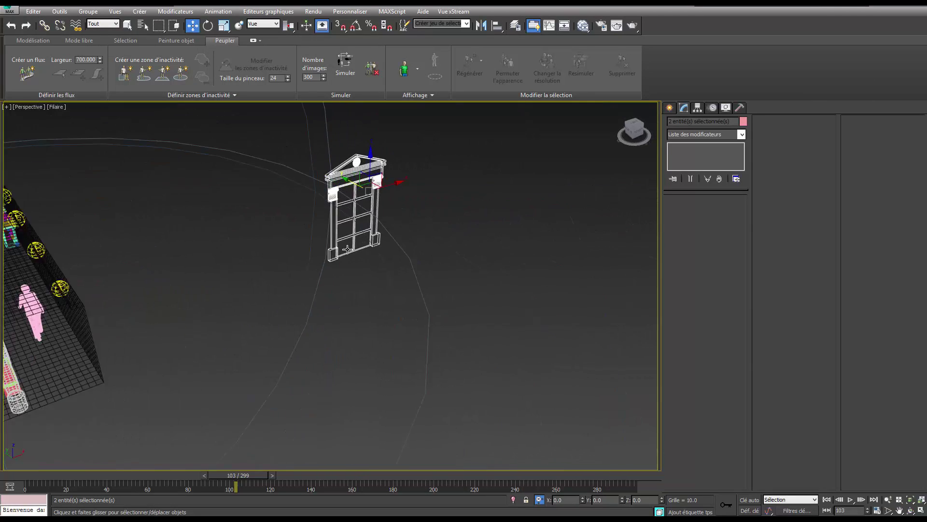
drag(294, 196, 126, 215)
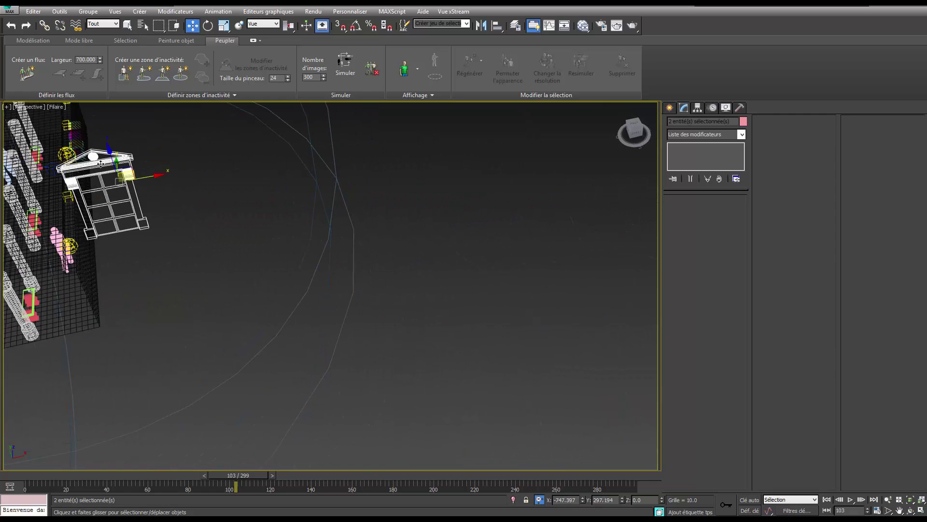
alt+middle_drag(126, 216, 136, 170)
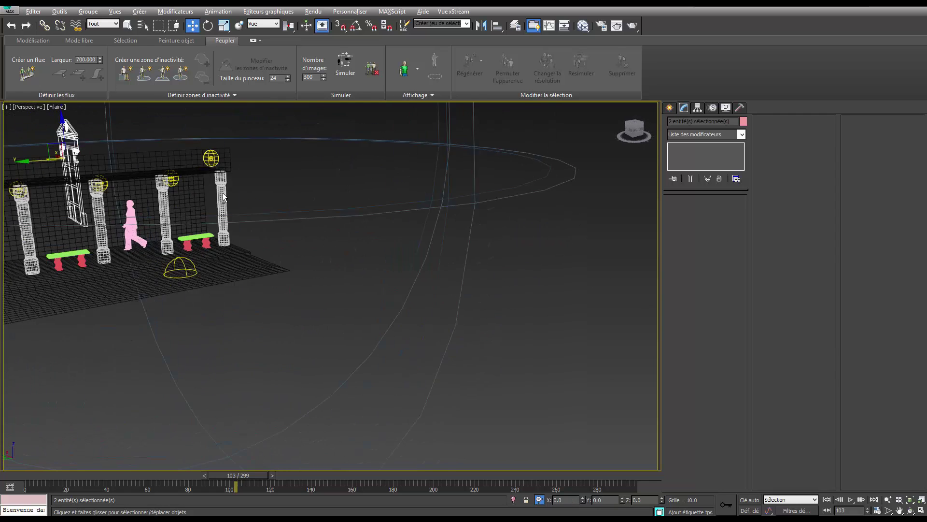
drag(64, 133, 74, 170)
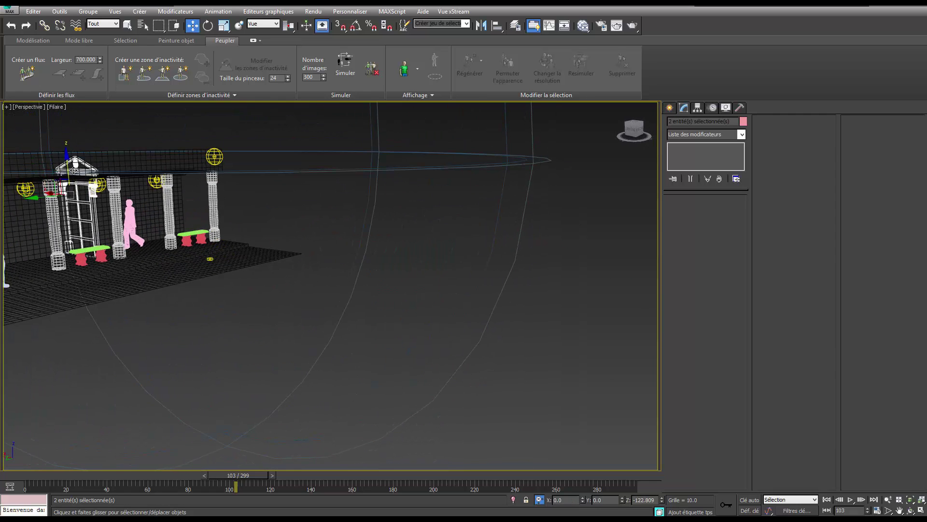
Step: In Front view, centre the door and raise its pediment parts slightly on Y
key(f)
scroll(332, 213, down, 2)
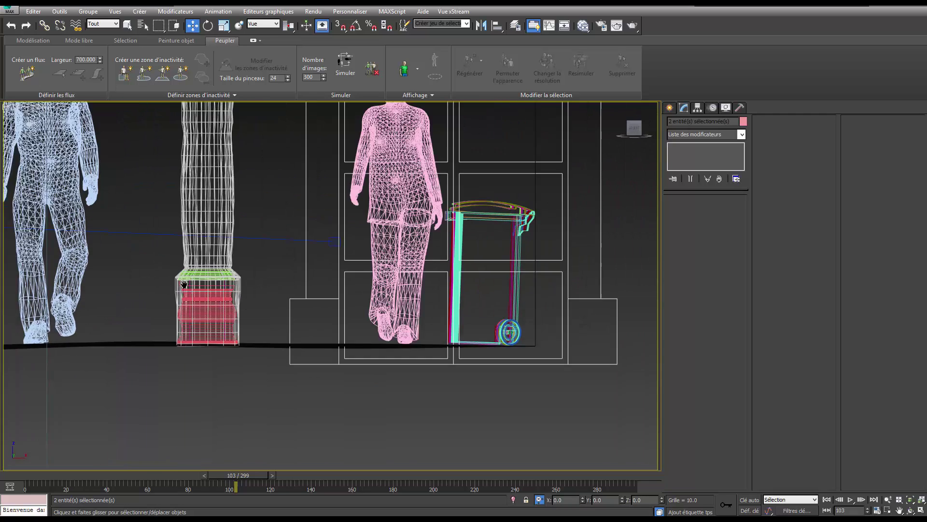
scroll(379, 185, down, 1)
scroll(405, 180, down, 1)
middle_drag(405, 181, 386, 281)
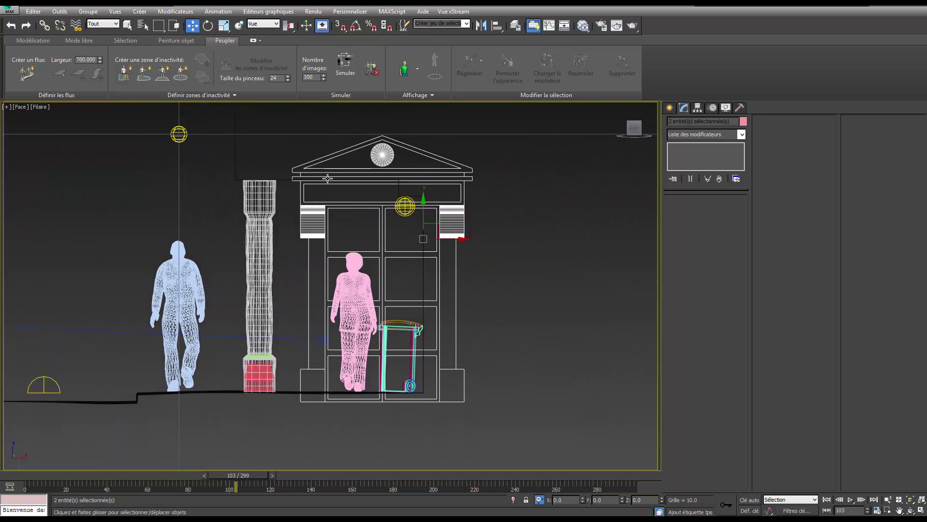
drag(425, 208, 424, 200)
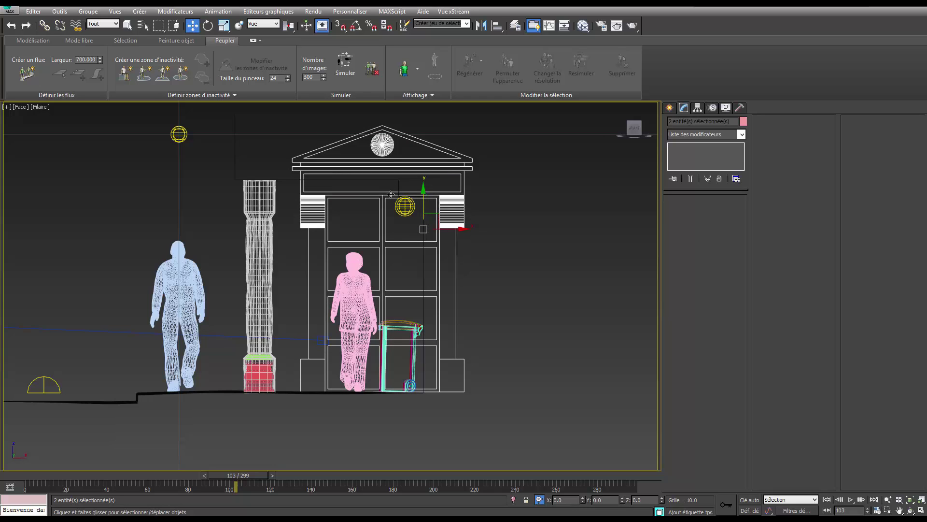
Step: Select the door building, scale it uniformly to 95% and lower it along Y
click(491, 254)
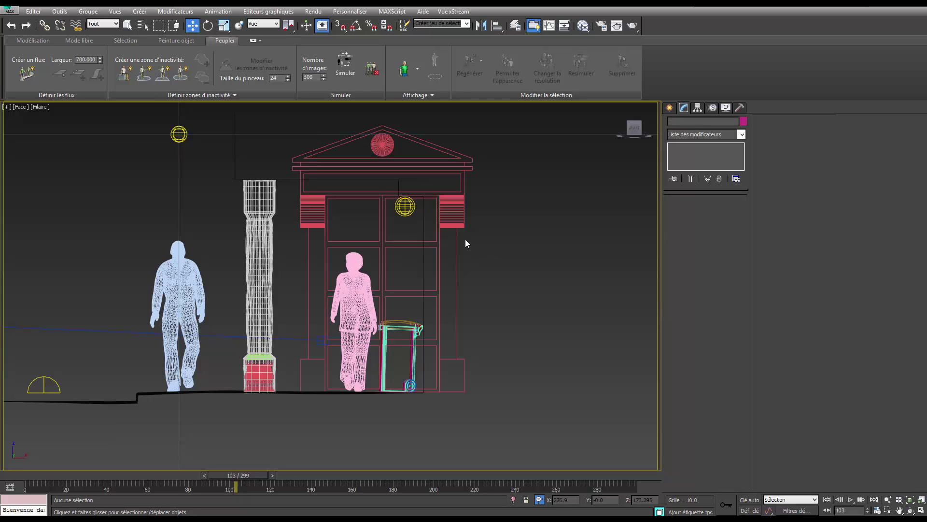
click(448, 209)
right_click(448, 209)
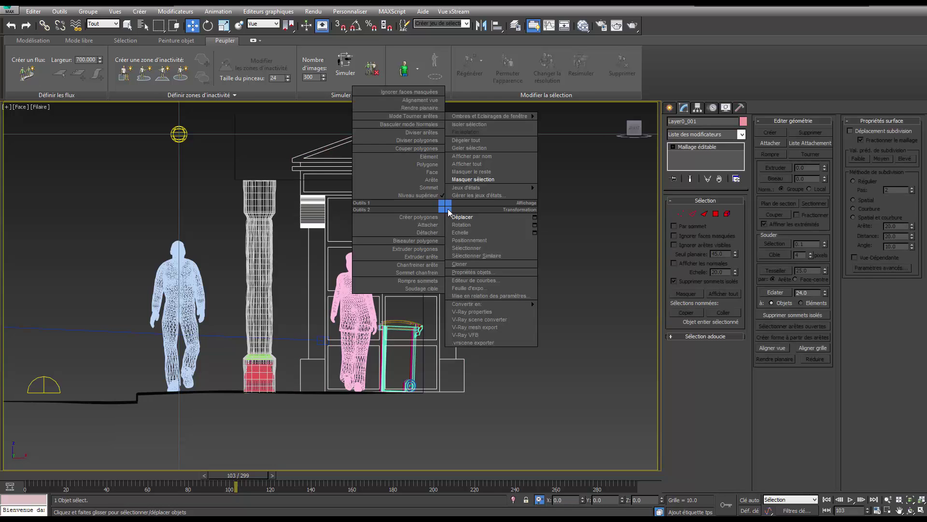
click(462, 228)
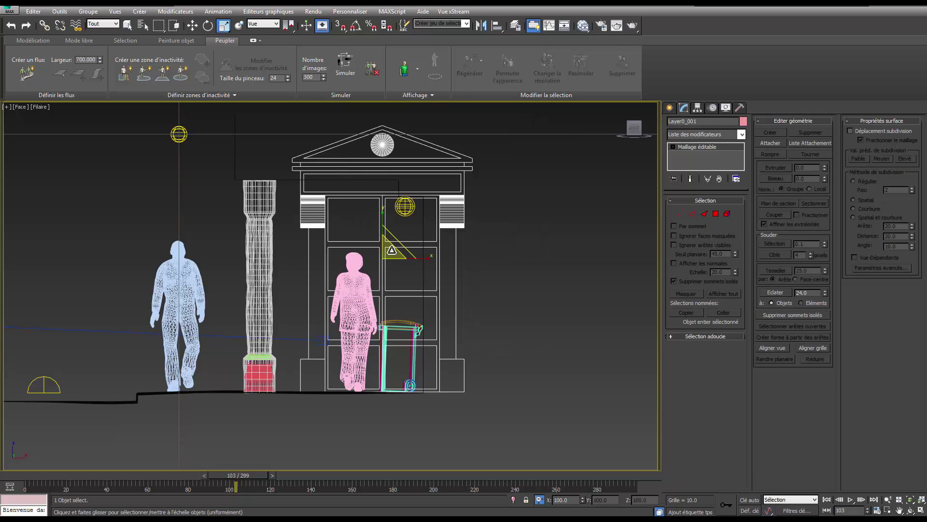
drag(391, 251, 392, 263)
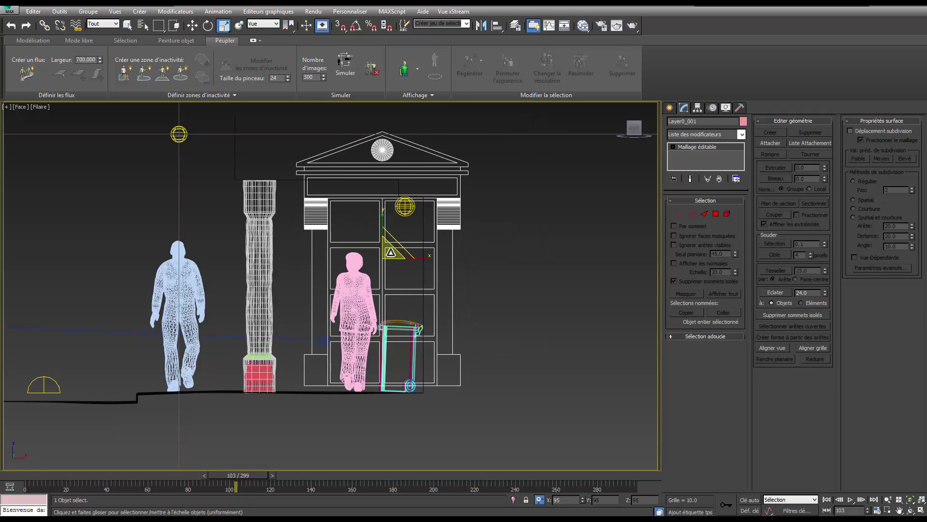
right_click(397, 247)
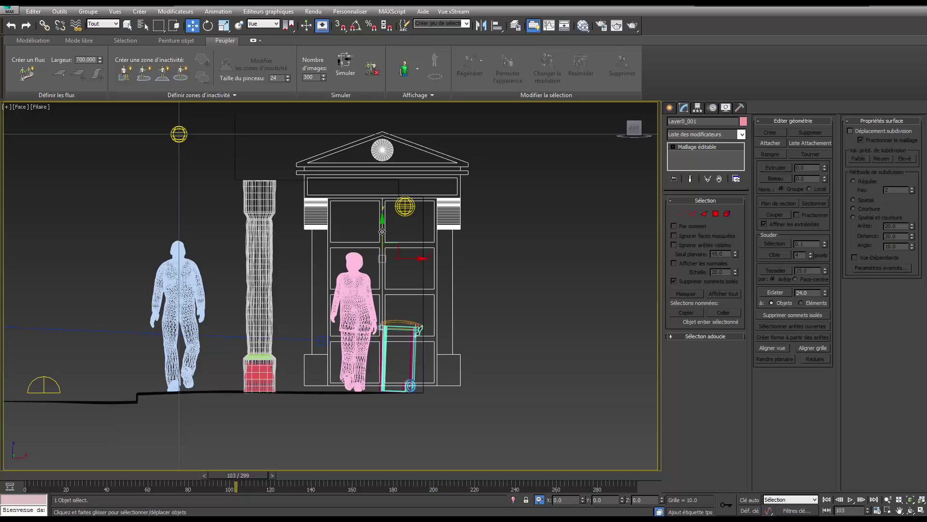
drag(382, 233, 382, 237)
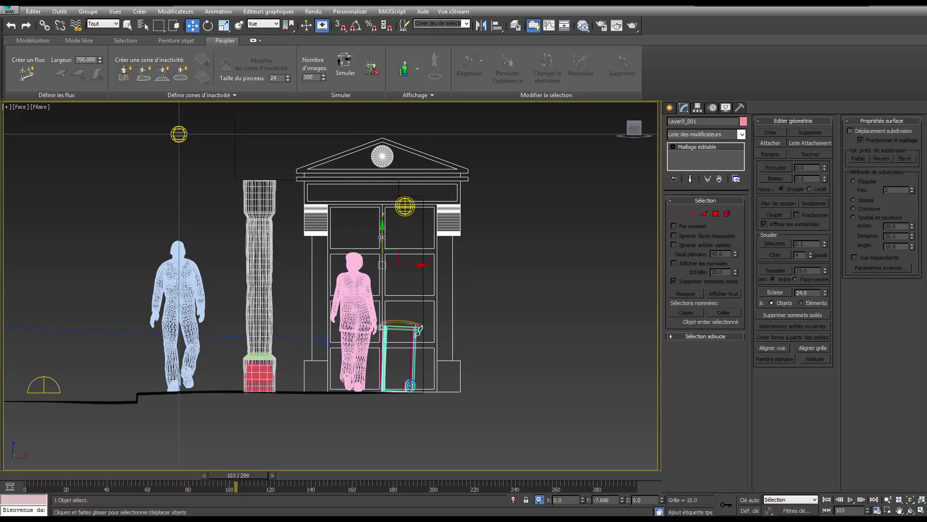
Step: Rescale the building uniformly to 96% and lower it slightly onto the ground
right_click(382, 238)
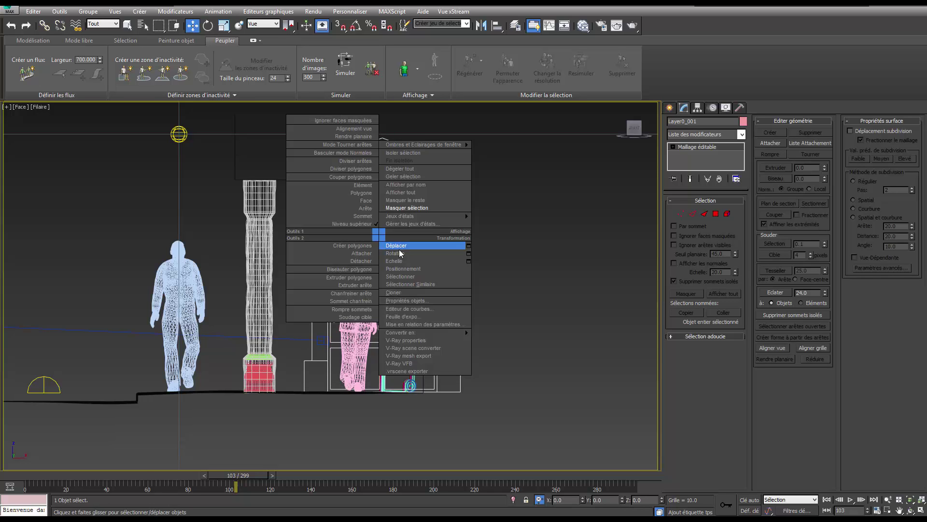
click(391, 262)
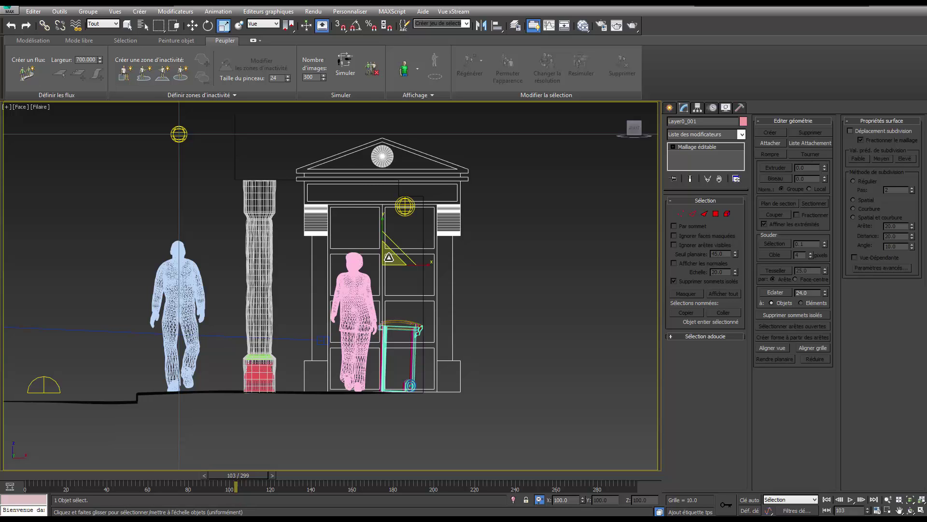
drag(389, 257, 393, 258)
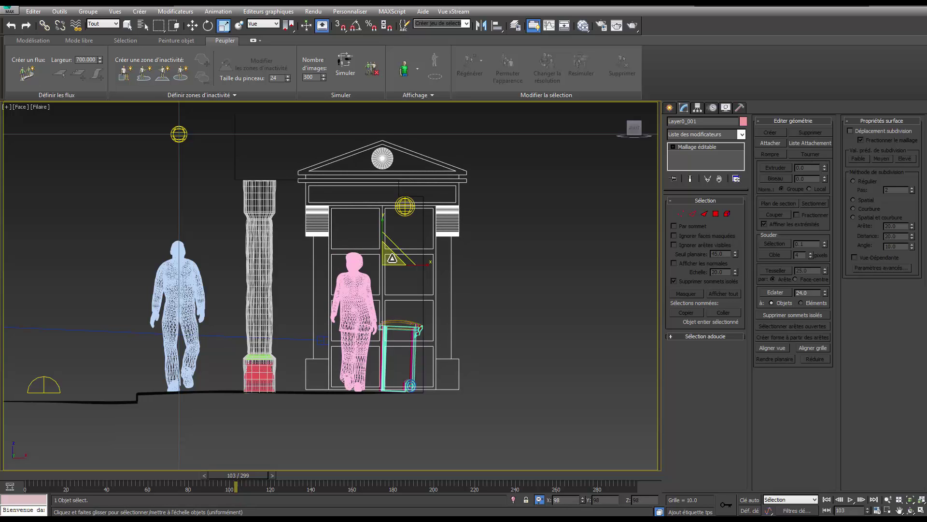
right_click(392, 257)
click(400, 267)
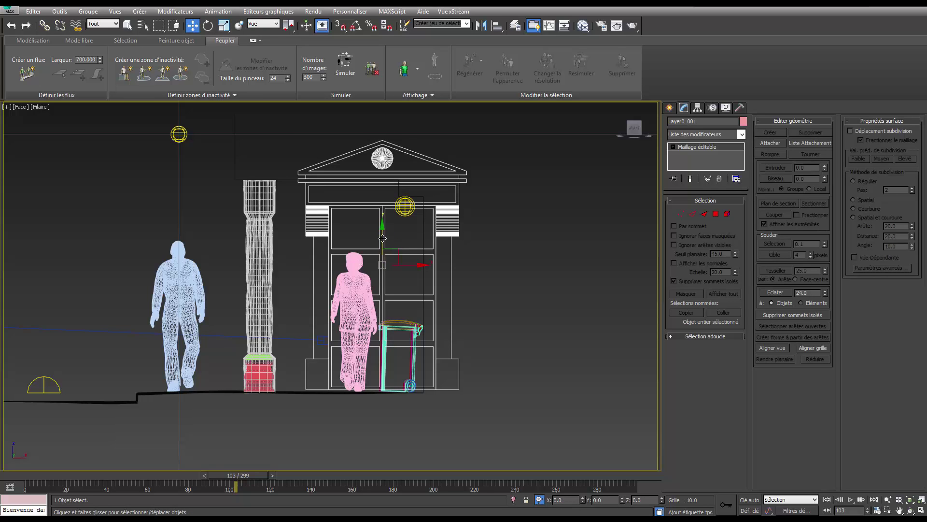
drag(382, 240, 382, 240)
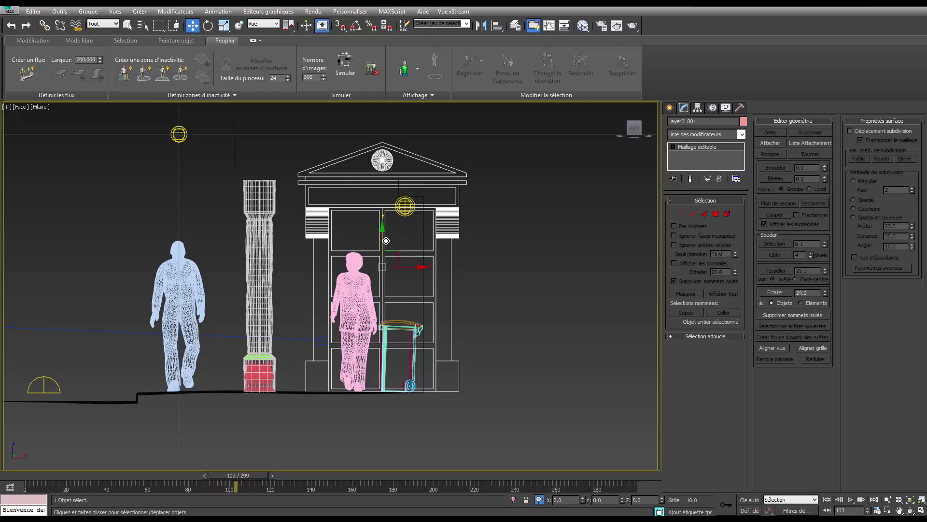
Step: In Top view, rotate the door piece about 90° around Z using Angle Snap
key(t)
right_click(356, 225)
click(383, 242)
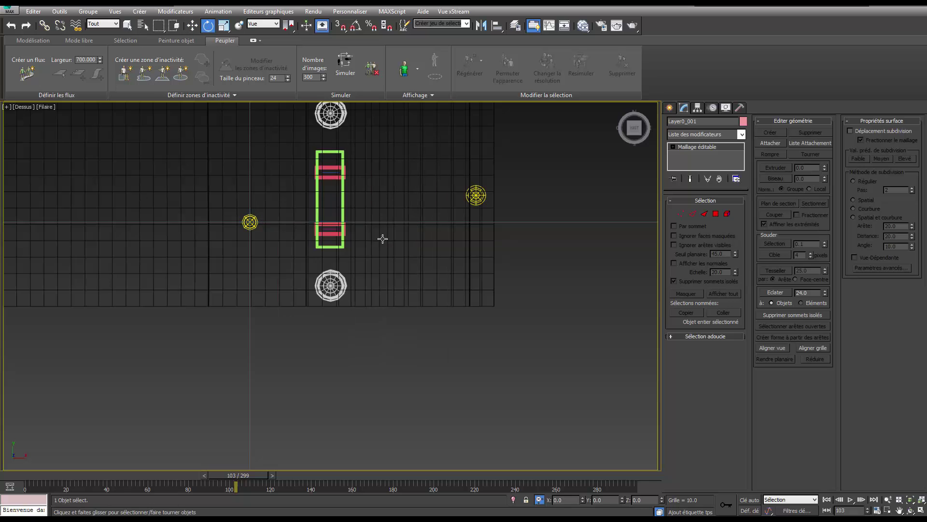
scroll(383, 238, down, 3)
middle_drag(387, 321, 379, 290)
scroll(422, 197, up, 3)
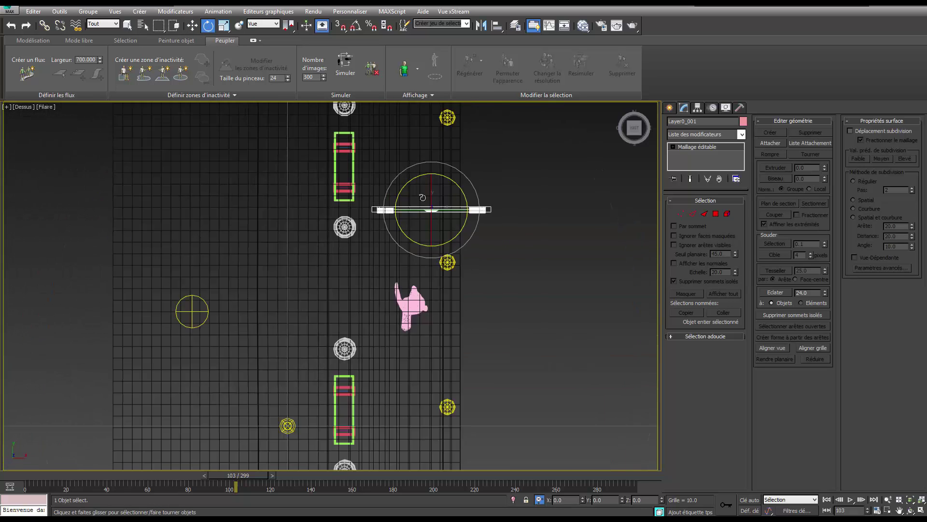
scroll(423, 197, up, 2)
mouse_move(420, 181)
mouse_down()
mouse_move(485, 166)
mouse_move(518, 180)
mouse_up()
key(a)
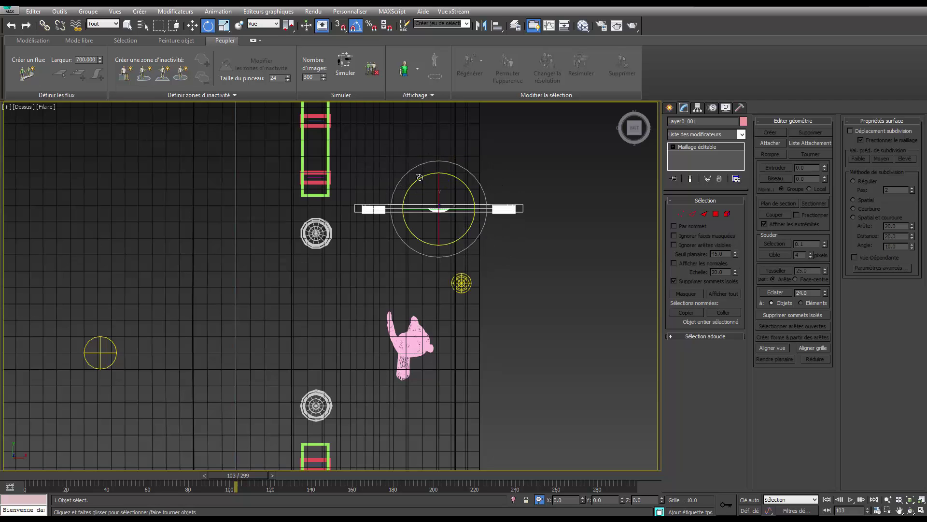
drag(418, 179, 470, 169)
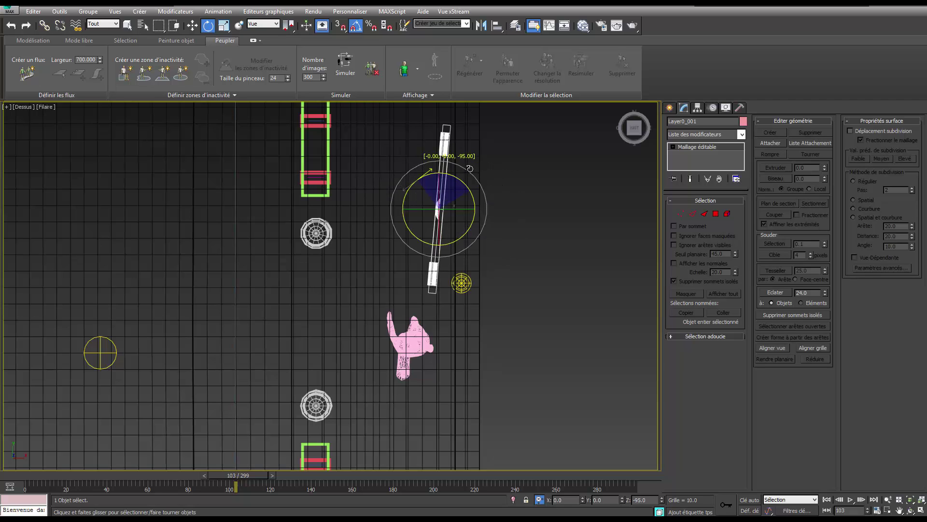
drag(460, 157, 456, 145)
drag(455, 144, 440, 140)
Step: Move the rotated door down beside the pink walking figure
key(w)
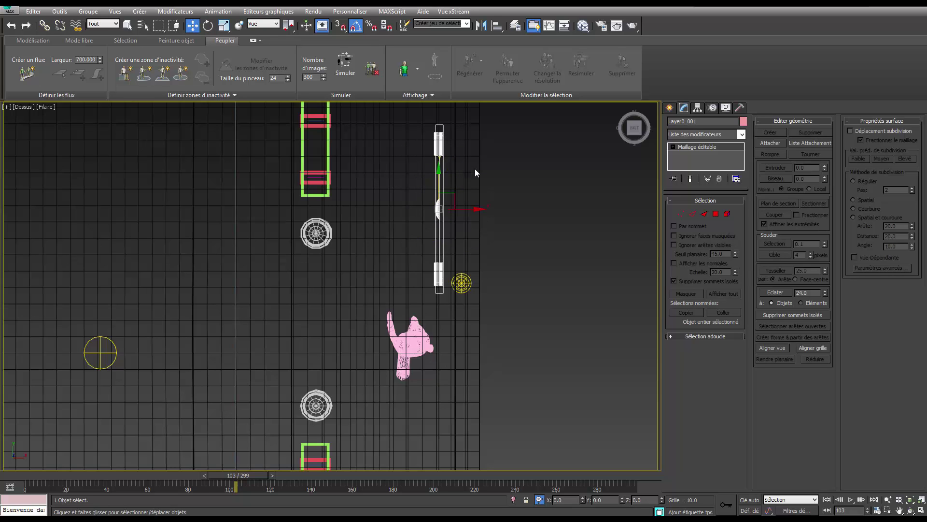
right_click(473, 168)
click(476, 183)
mouse_move(451, 198)
mouse_down()
mouse_move(453, 318)
mouse_move(465, 306)
mouse_up()
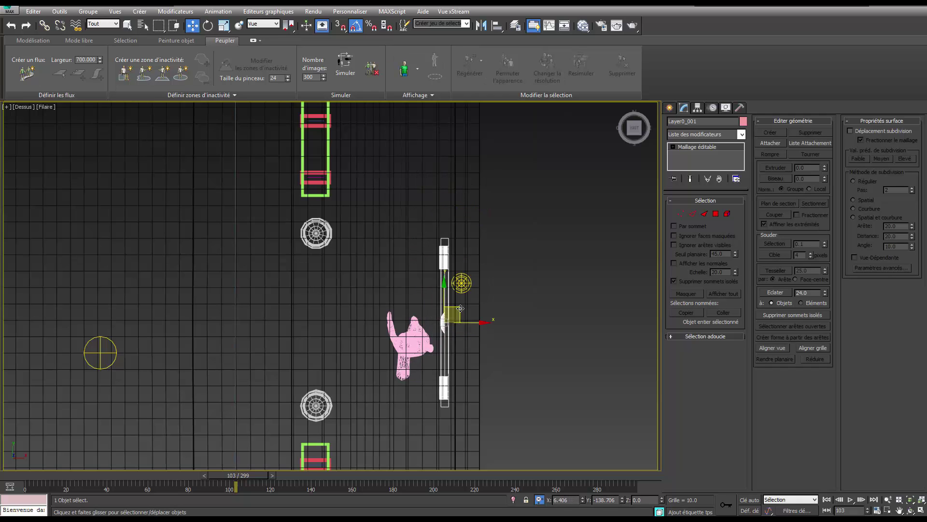
scroll(466, 305, down, 3)
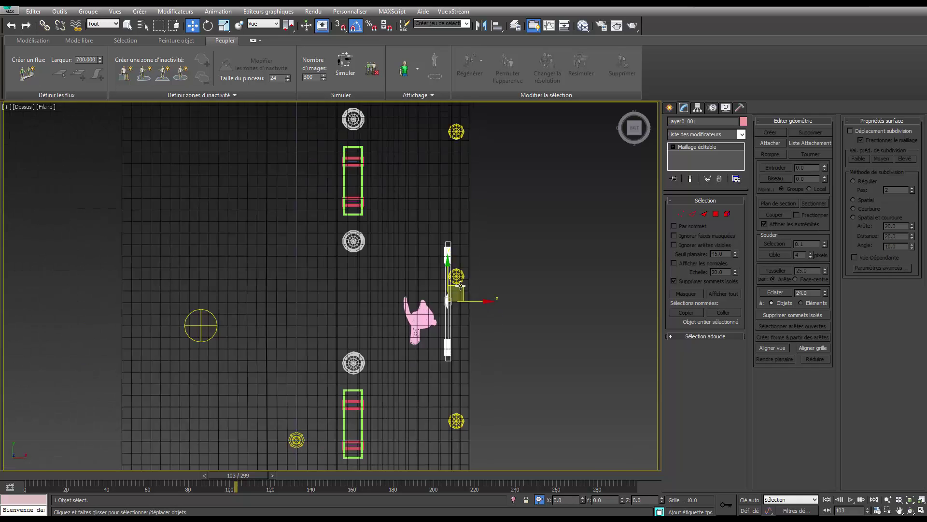
scroll(463, 290, down, 3)
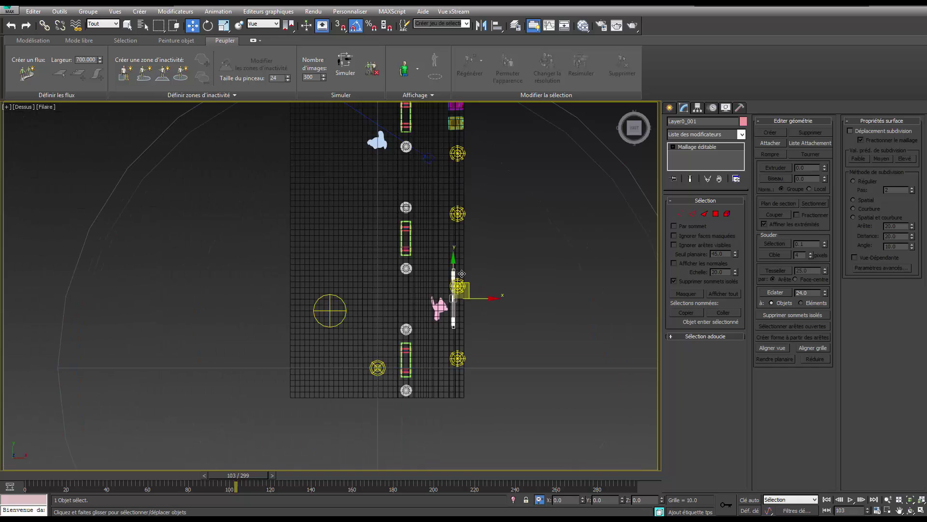
scroll(461, 278, up, 2)
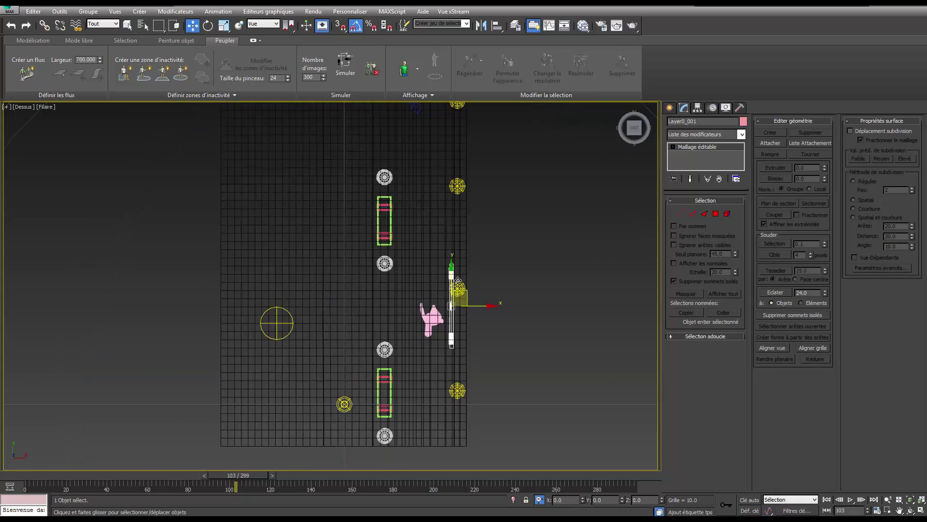
scroll(457, 289, up, 2)
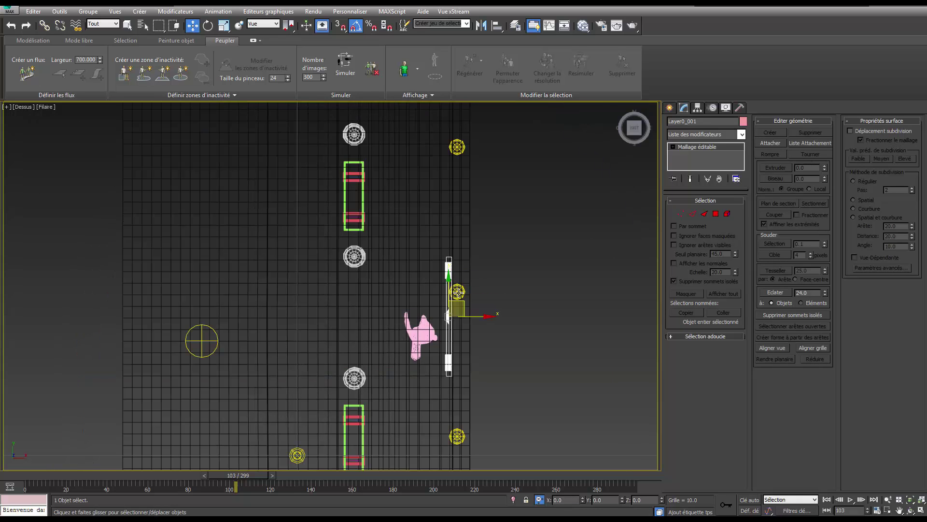
Step: Move Lumièrephotométrique002 and the lower-right Lumièrephotométrique001 up along the wall in Y
click(457, 292)
drag(456, 279, 461, 219)
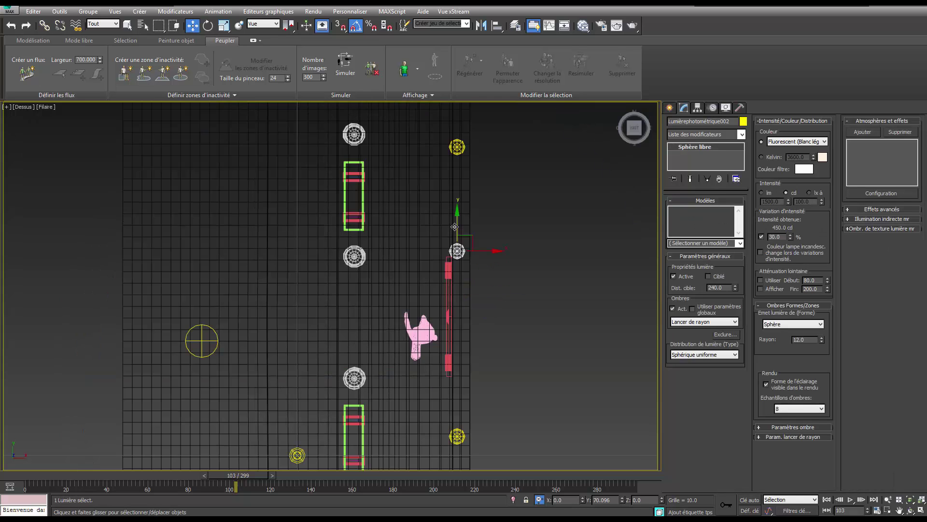
click(456, 436)
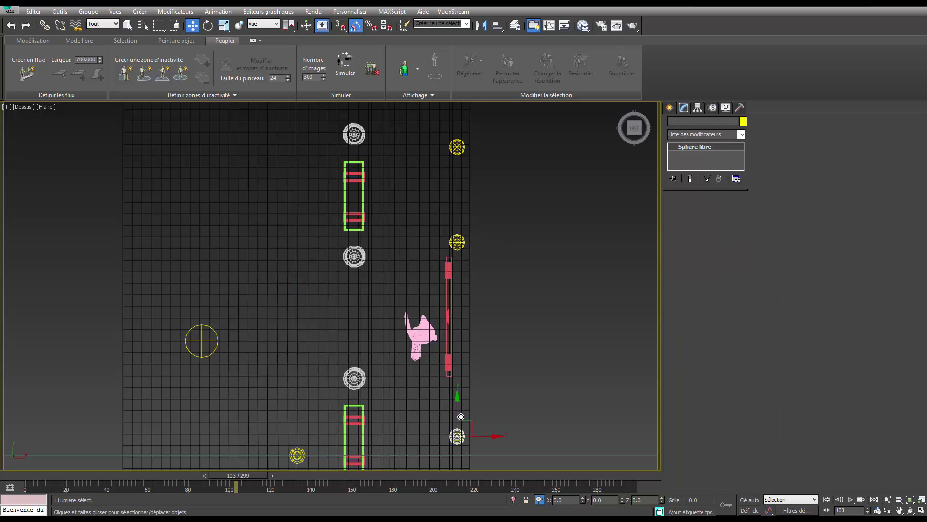
drag(458, 413, 460, 366)
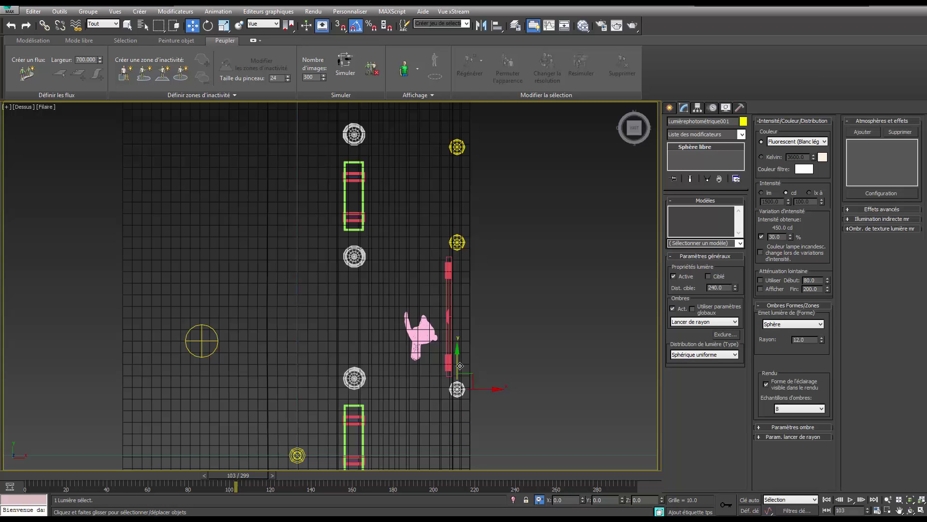
Step: Orbit a Perspective view down to street level with Realistic shading
key(p)
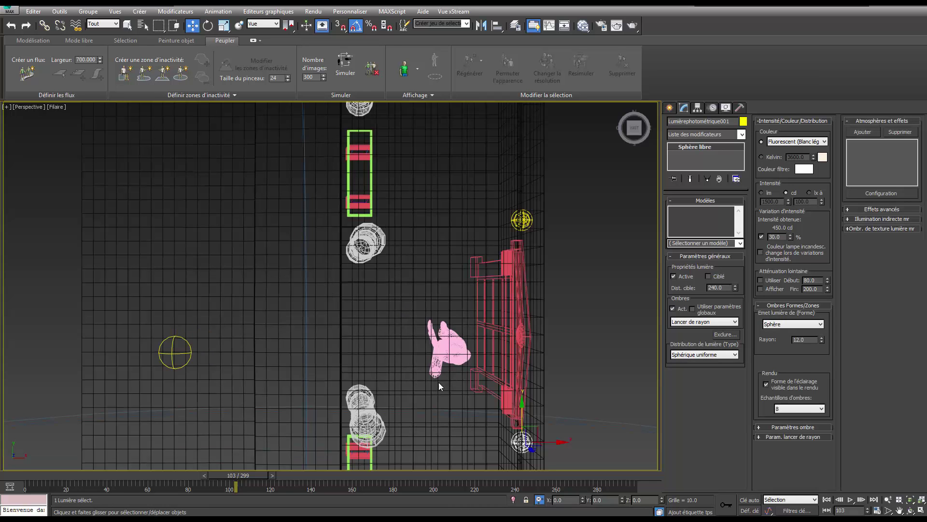
mouse_move(458, 367)
alt+middle_down()
mouse_move(502, 261)
mouse_move(561, 166)
mouse_move(563, 177)
alt+middle_up()
key(F3)
scroll(370, 285, up, 3)
mouse_move(370, 285)
alt+middle_down()
mouse_move(406, 282)
mouse_move(416, 300)
mouse_move(450, 284)
alt+middle_up()
scroll(405, 282, up, 3)
scroll(451, 286, up, 2)
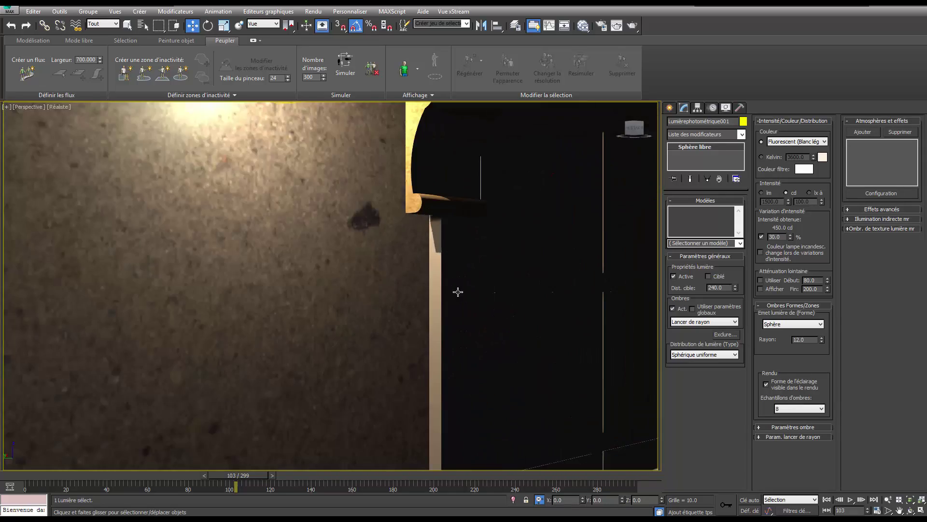
scroll(457, 290, down, 4)
scroll(459, 294, down, 2)
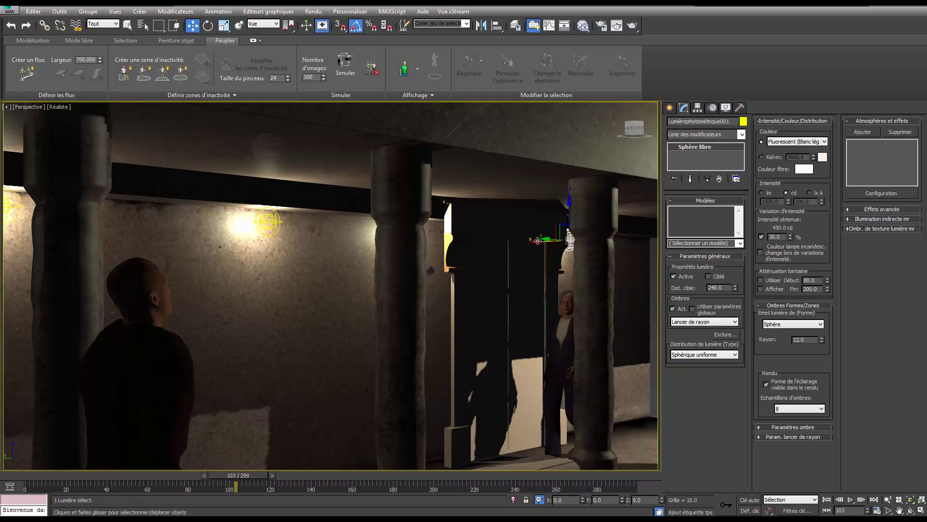
Step: Slide the door mesh Layer0_001 along the wall between two pillars
click(515, 229)
alt+middle_drag(478, 306, 503, 306)
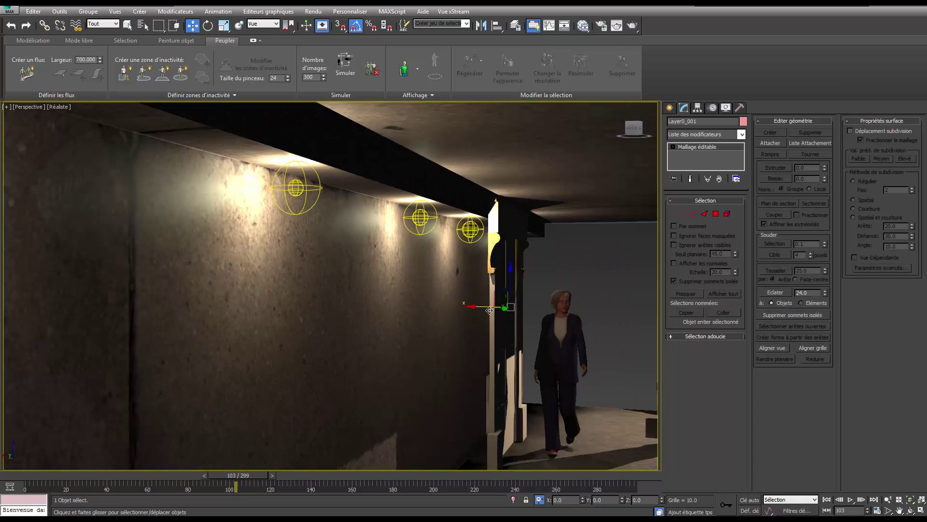
drag(485, 307, 464, 309)
key(alt)
Step: Shift the door left so it stands behind the walking man
key(c)
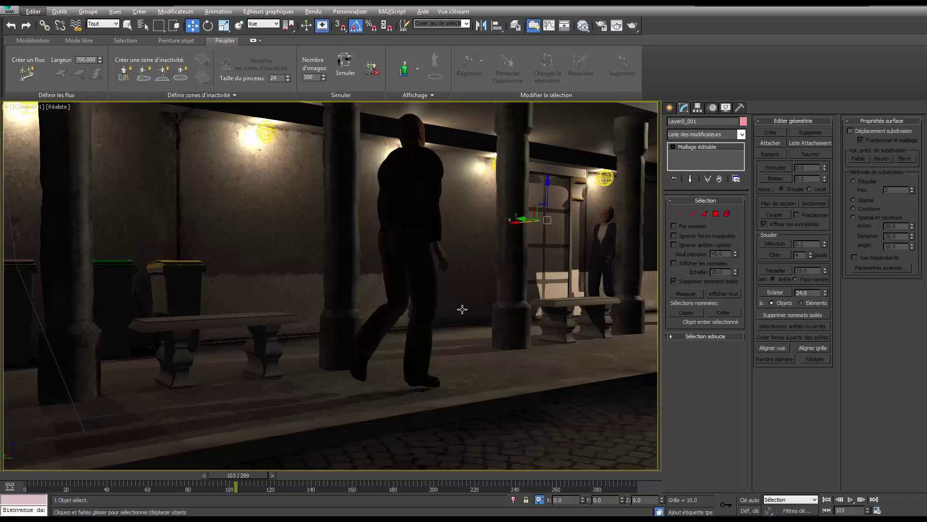
key(p)
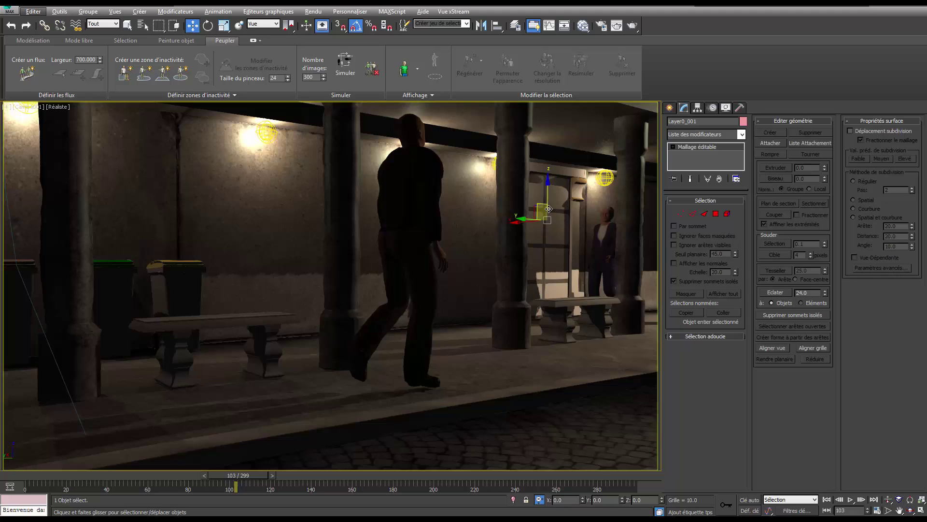
drag(527, 219, 350, 257)
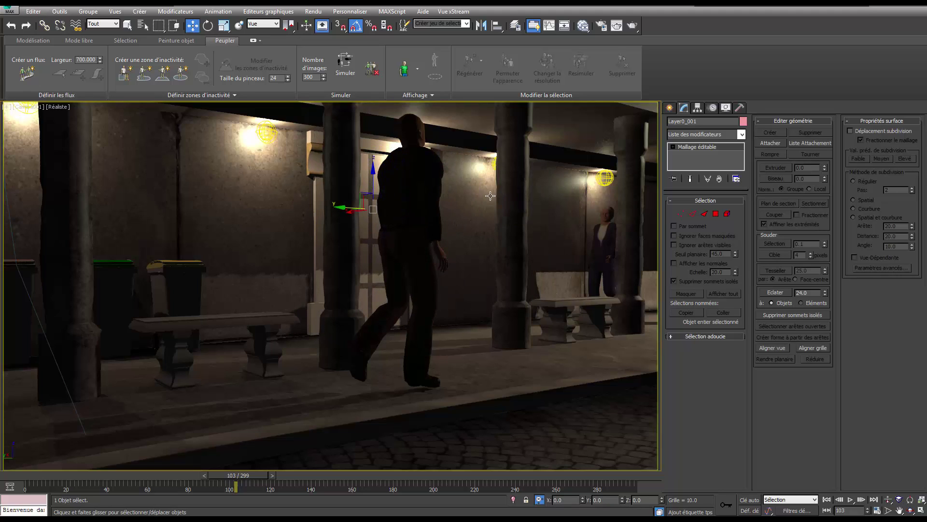
Step: Place the photometric light beside the man's head and run a quick preview render
click(607, 179)
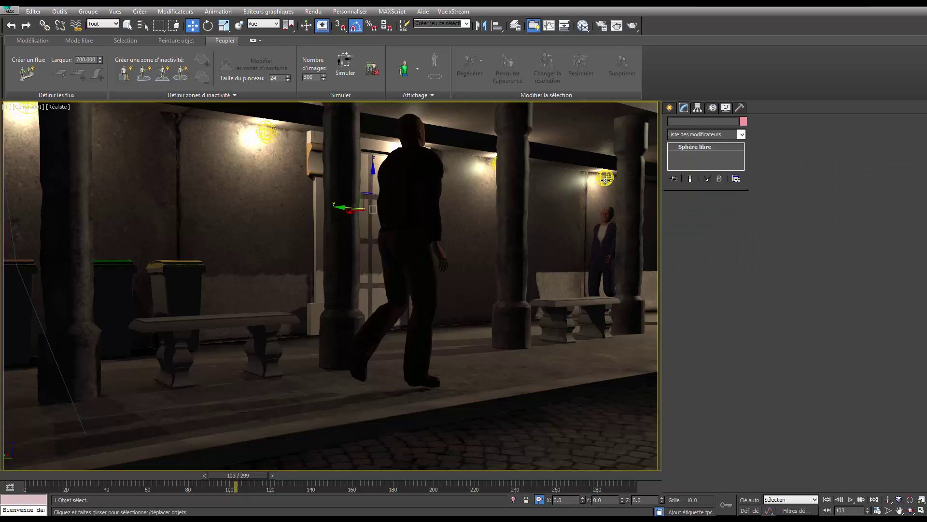
drag(584, 175, 648, 191)
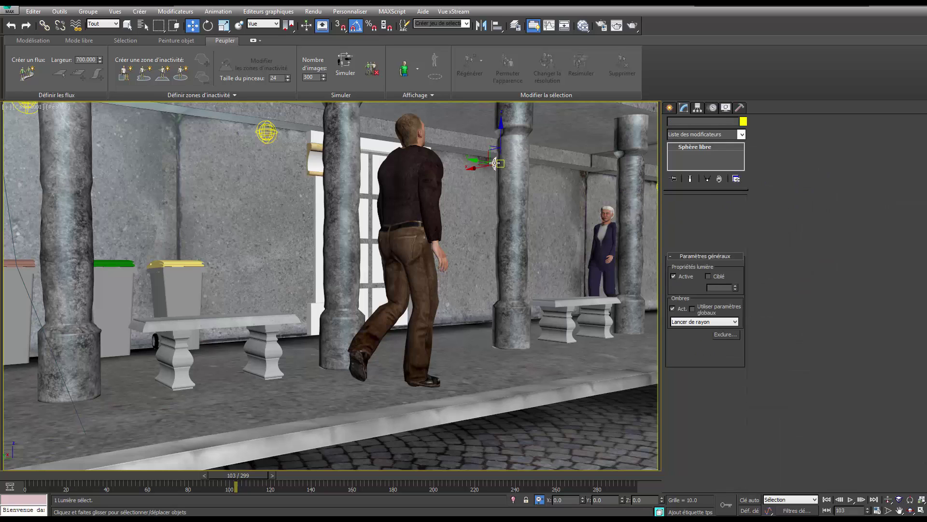
mouse_move(493, 163)
mouse_down()
mouse_move(436, 156)
mouse_move(451, 160)
mouse_up()
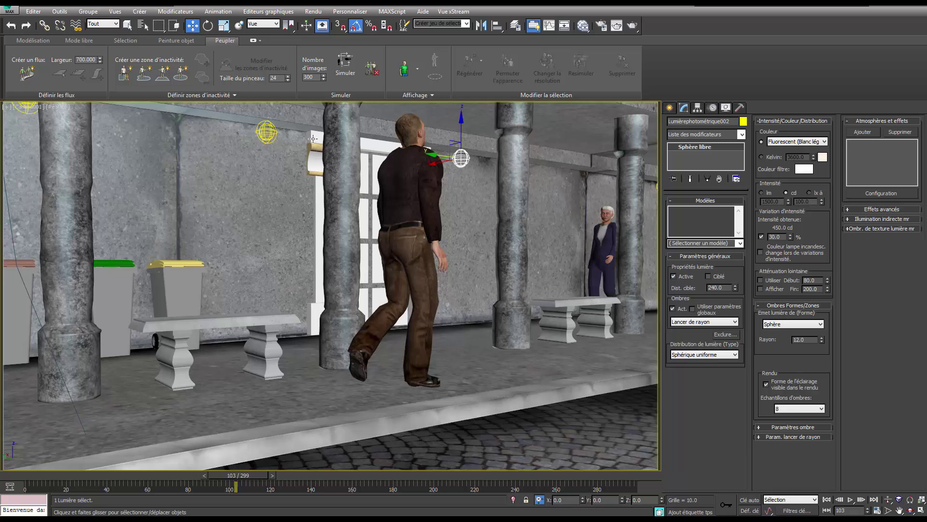
key(shift+q)
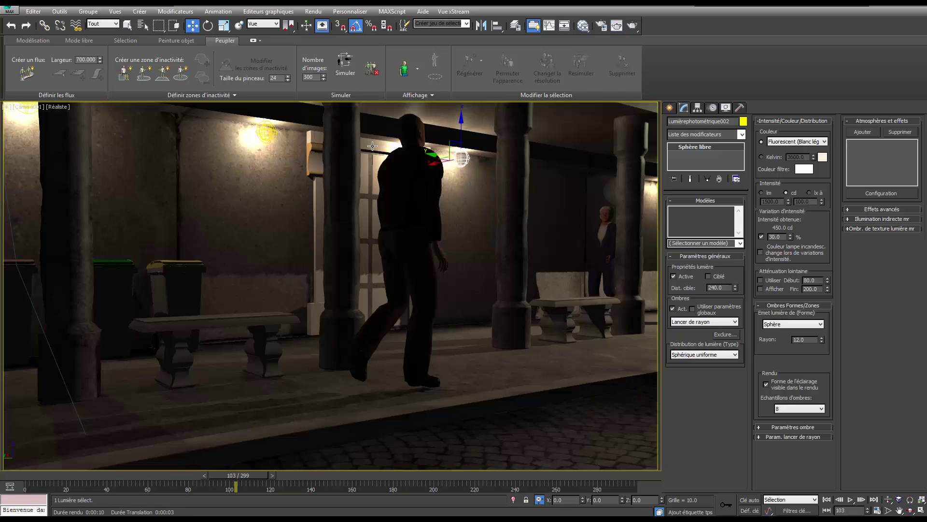
Step: Deselect the light, render Camera001 at frame 86, and review the foggy frame buffer
click(373, 153)
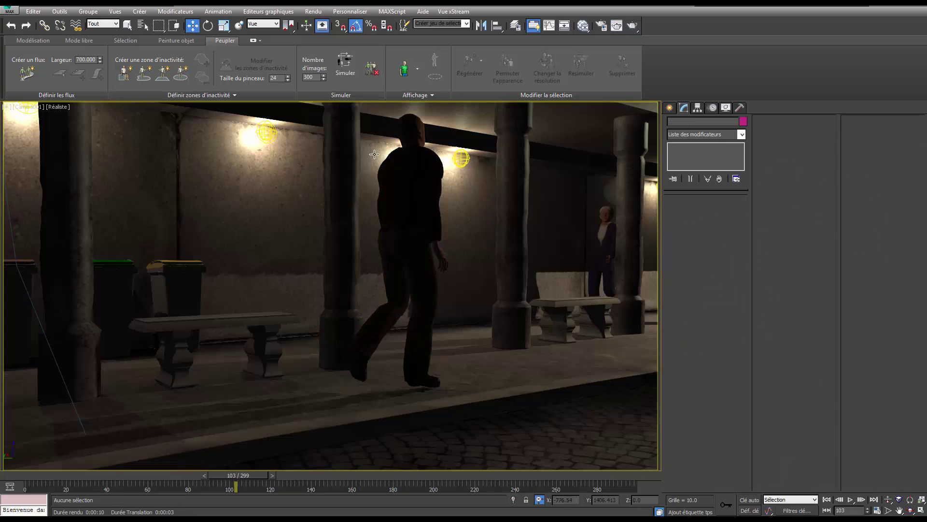
click(632, 25)
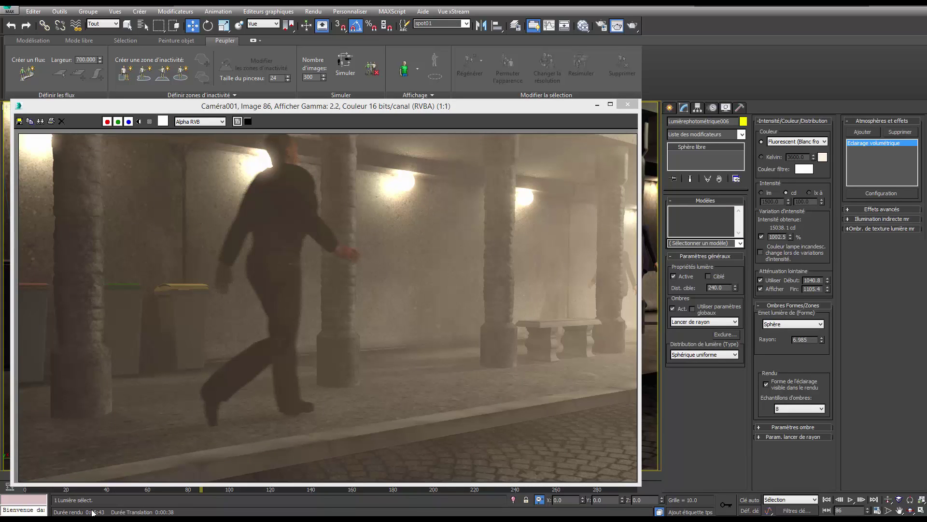
click(347, 309)
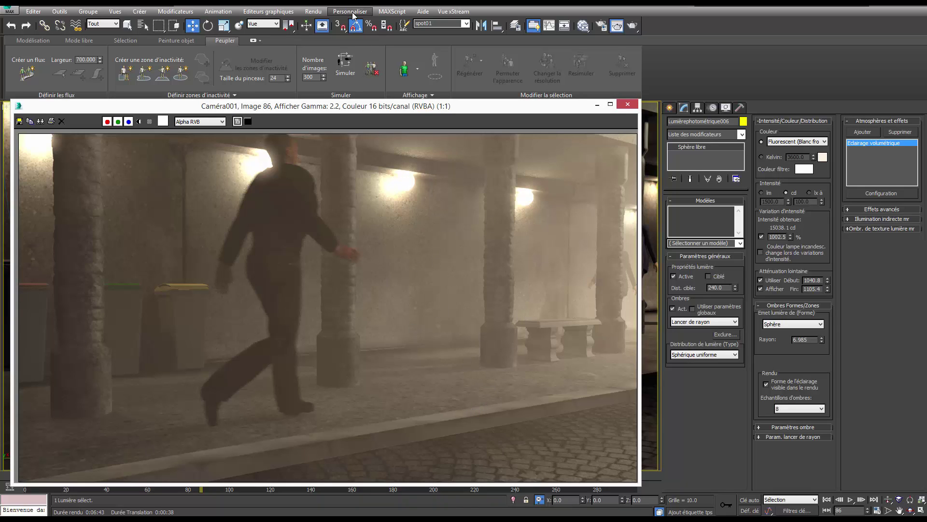
click(313, 12)
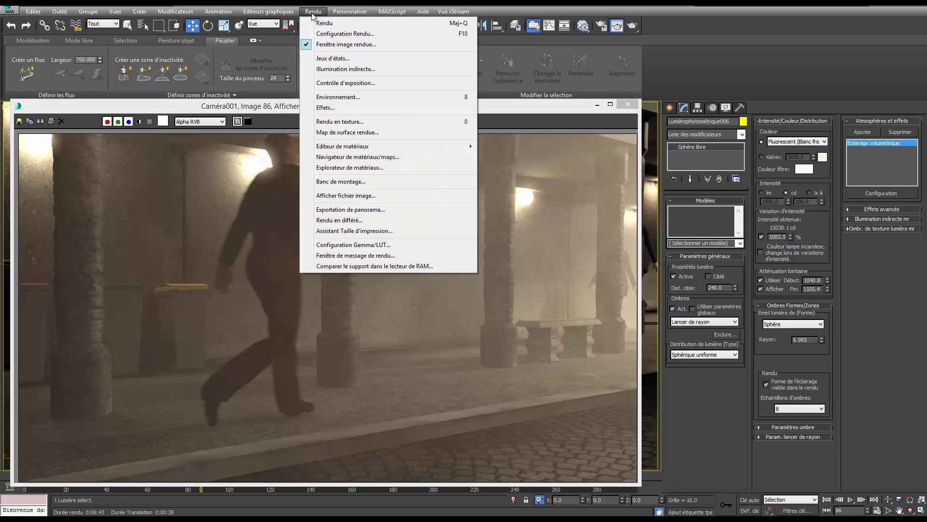
click(333, 96)
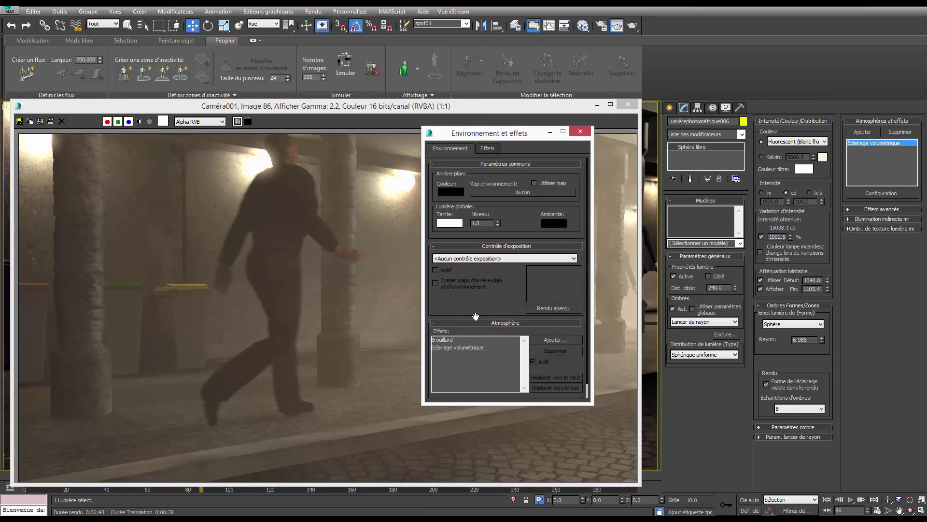
scroll(476, 290, down, 1)
scroll(476, 277, down, 1)
click(442, 324)
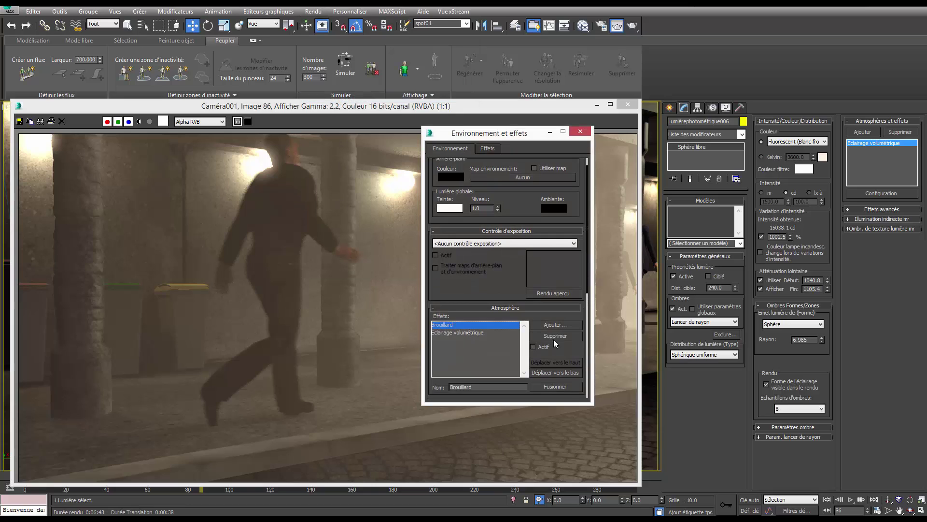
click(457, 332)
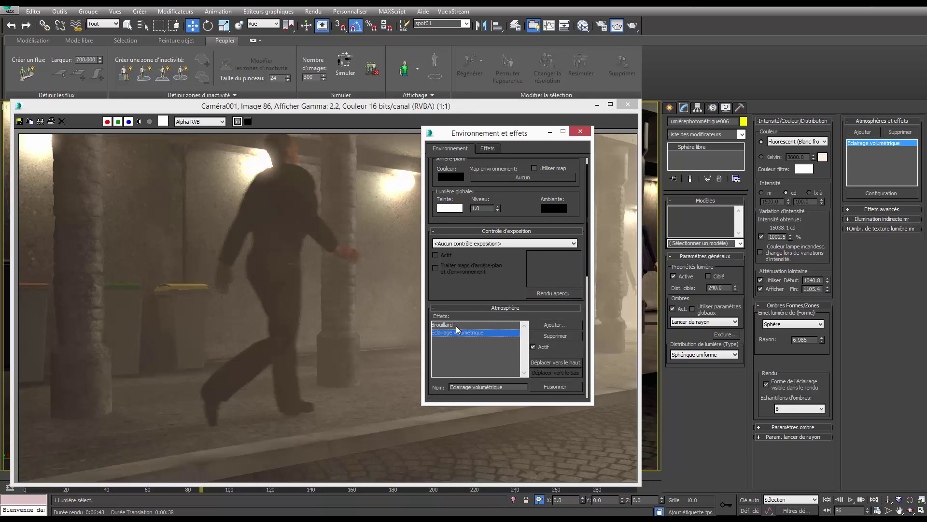
click(457, 328)
click(462, 334)
click(583, 133)
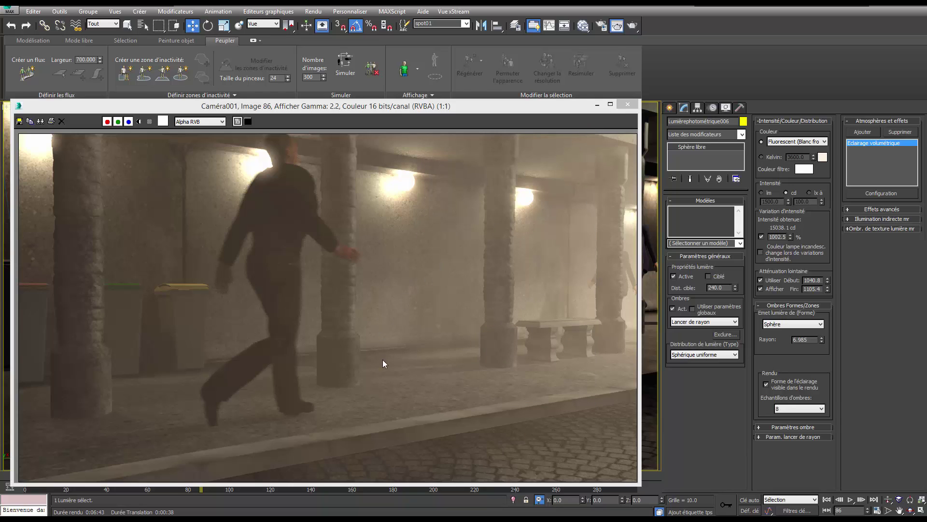